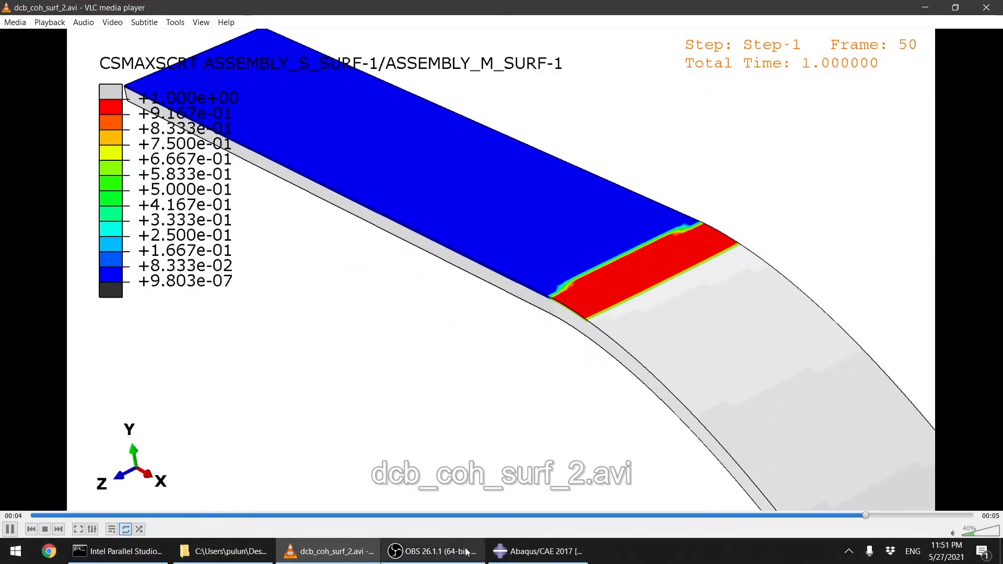
# Step: Switch between the modeling program and the video player to view the DCB cohesive-surface animation
pyautogui.click(500, 554)
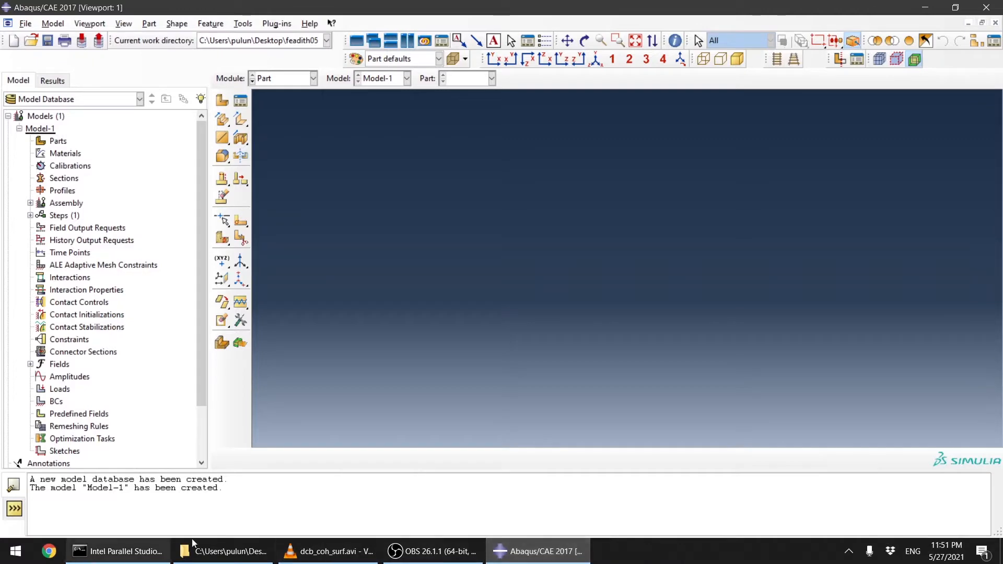
pyautogui.click(329, 552)
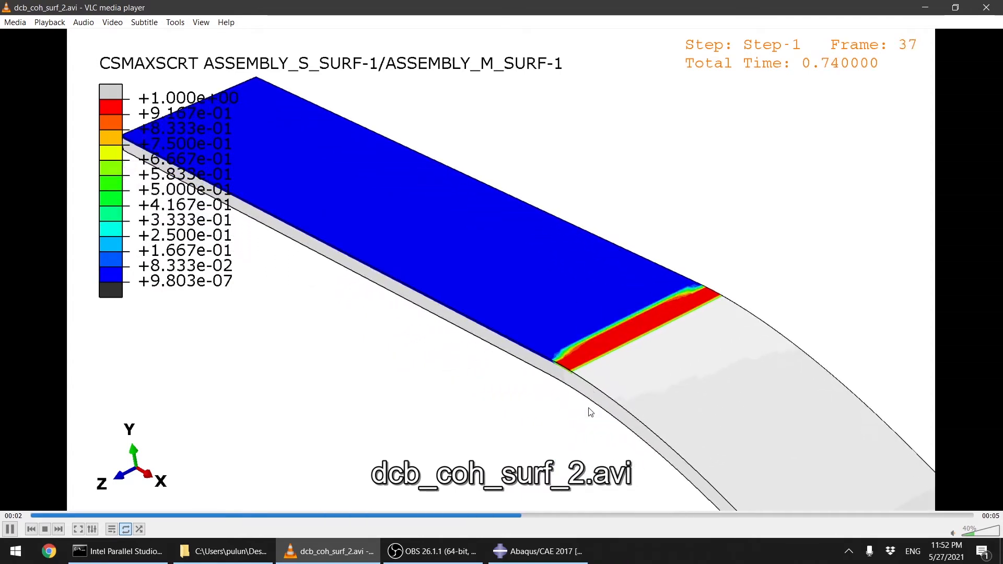
pyautogui.click(539, 551)
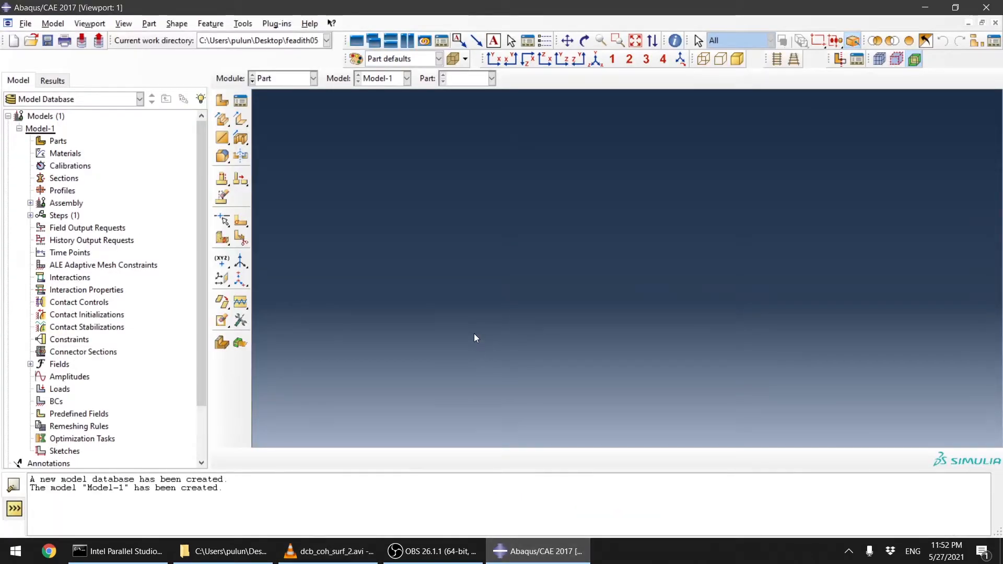
# Step: Start a new 3D deformable solid extrusion part with the default settings and close the video player
pyautogui.click(222, 102)
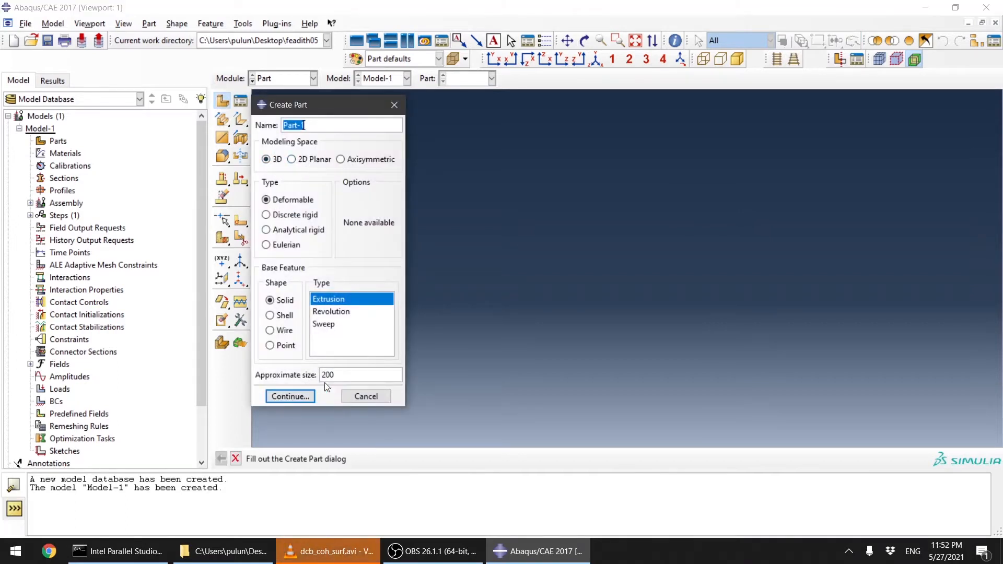
pyautogui.click(291, 396)
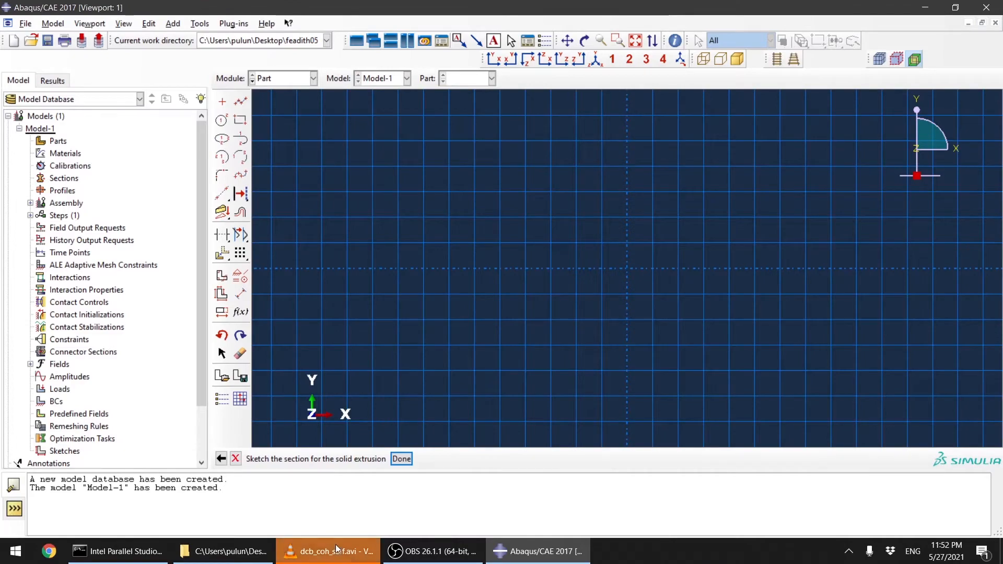
pyautogui.click(337, 549)
pyautogui.click(987, 6)
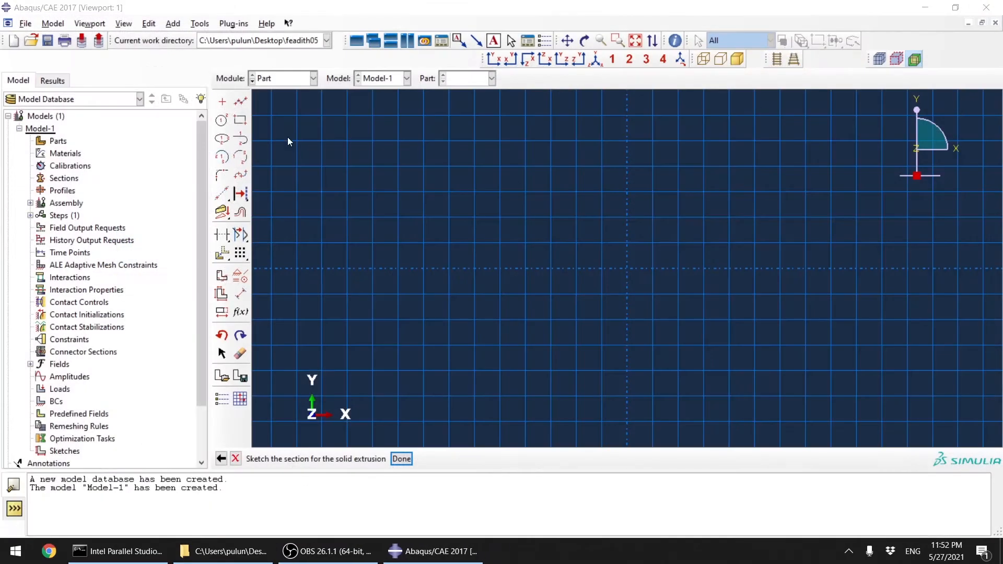
# Step: Sketch a rectangle from corner 0,0 to corner 150,2 and extrude it to a depth of 20
pyautogui.click(239, 121)
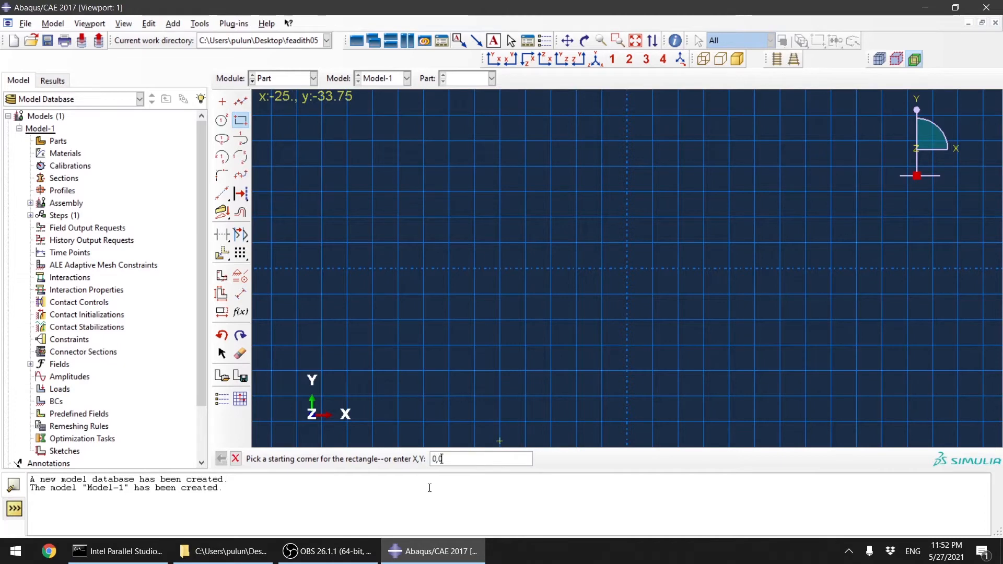
pyautogui.write('0,0')
pyautogui.press('Return')
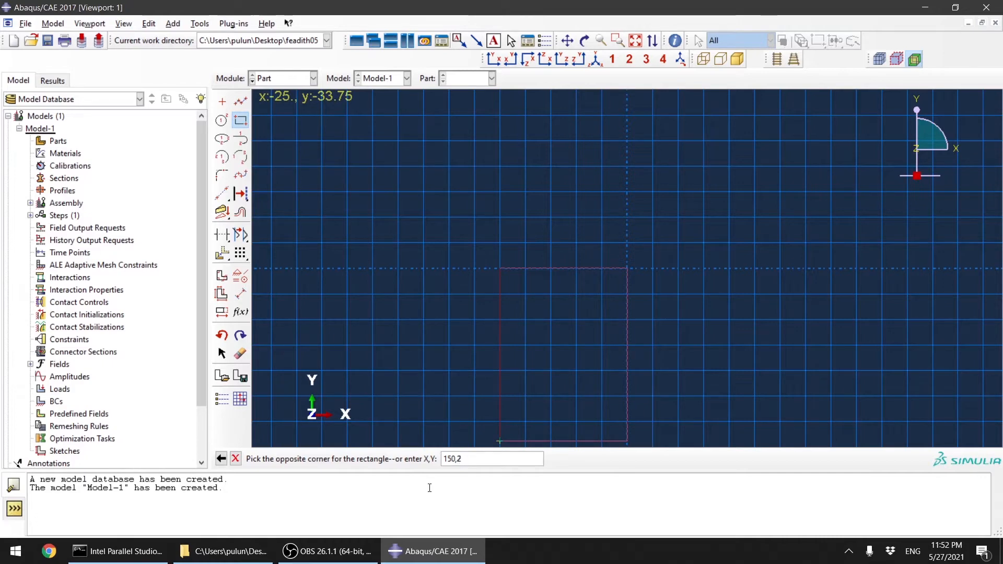
pyautogui.press('Return')
pyautogui.scroll(-1, 313, 400)
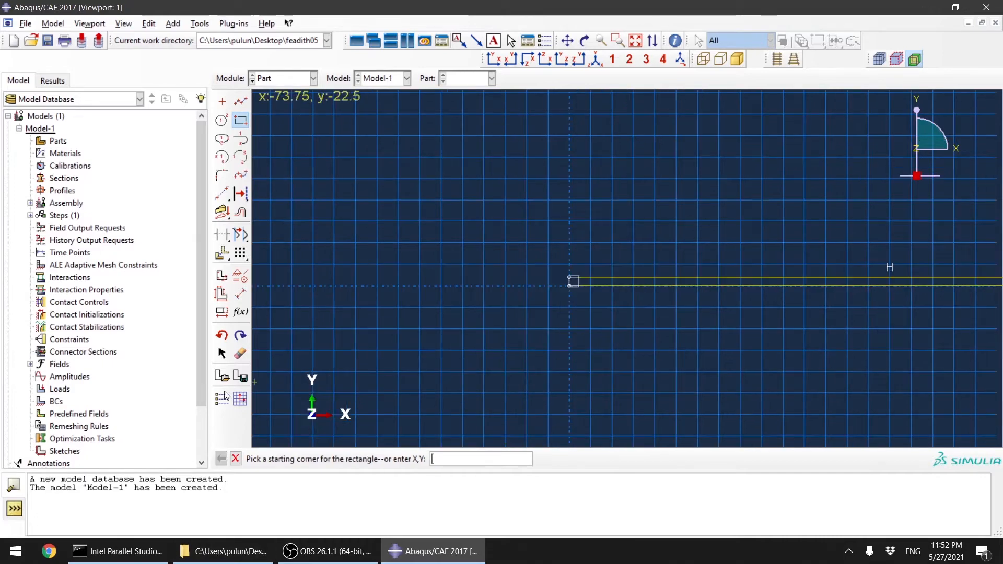
pyautogui.click(235, 460)
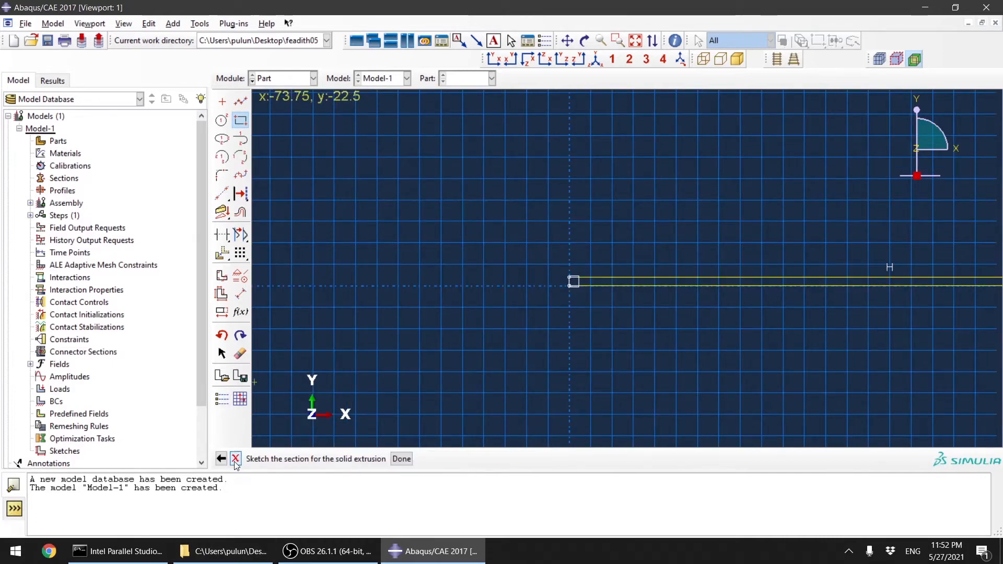
pyautogui.click(398, 460)
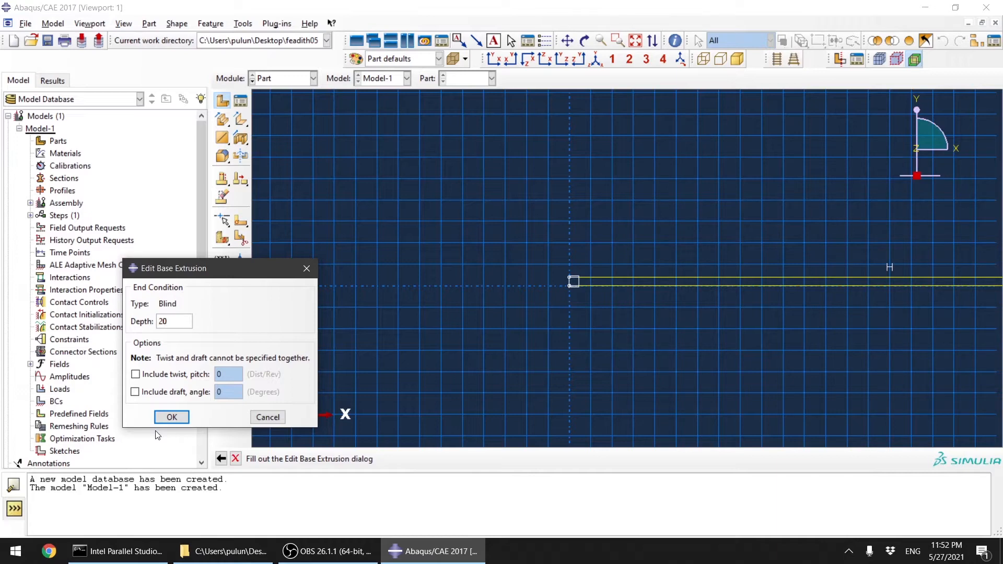
pyautogui.press('Return')
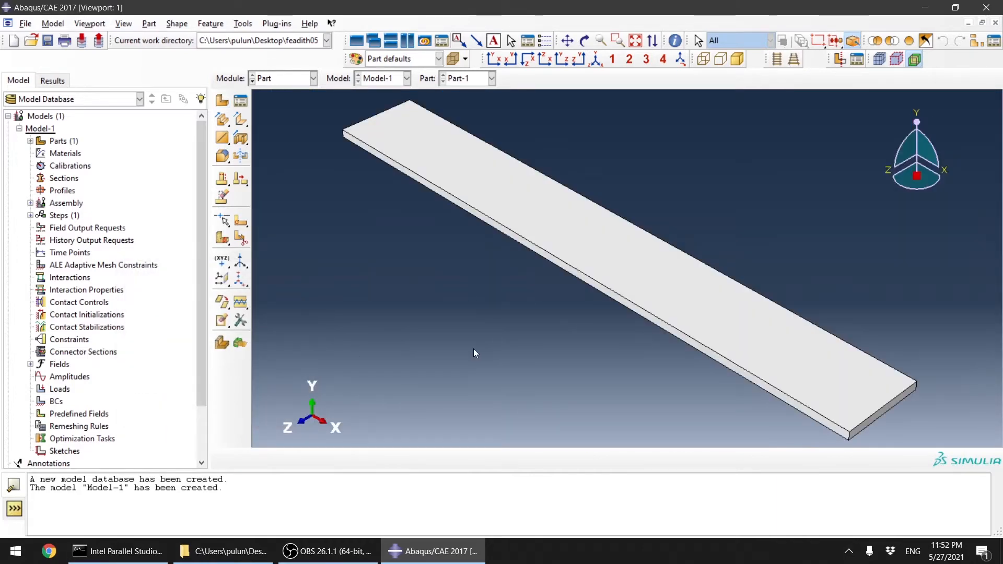
# Step: Create a datum plane offset 20 inward from the beam's end face
pyautogui.scroll(-2, 537, 345)
pyautogui.scroll(3, 694, 430)
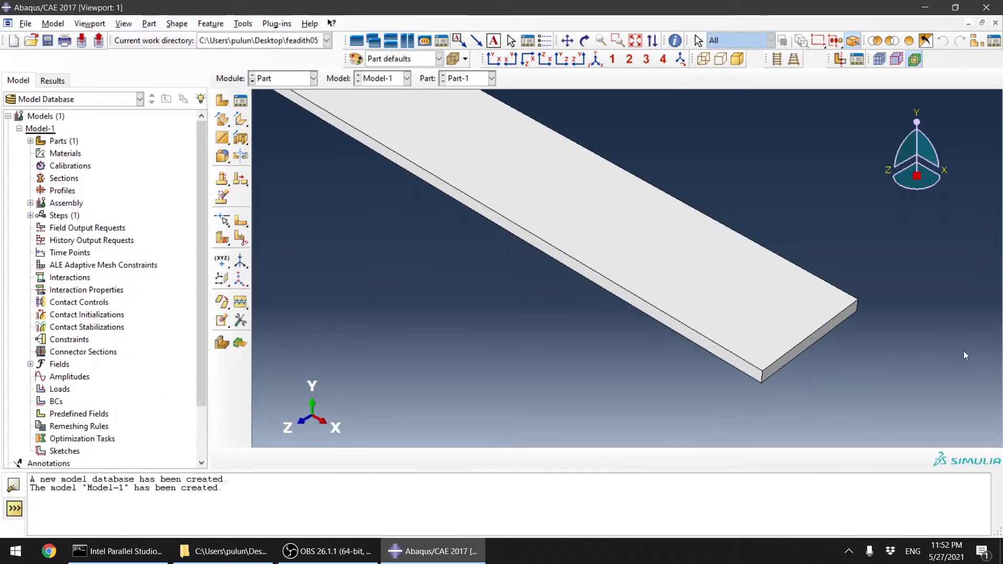
pyautogui.scroll(-2, 799, 358)
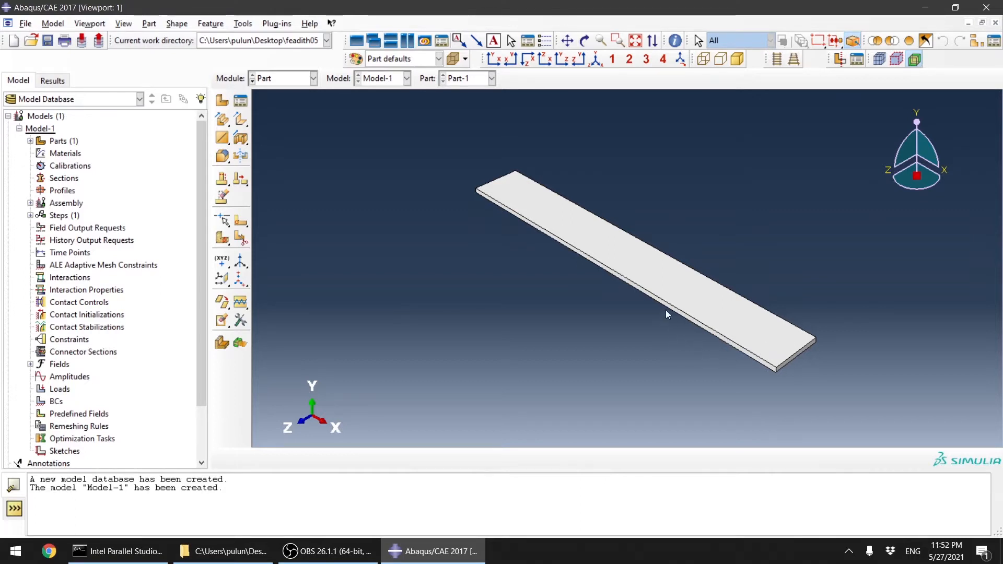
pyautogui.scroll(5, 763, 365)
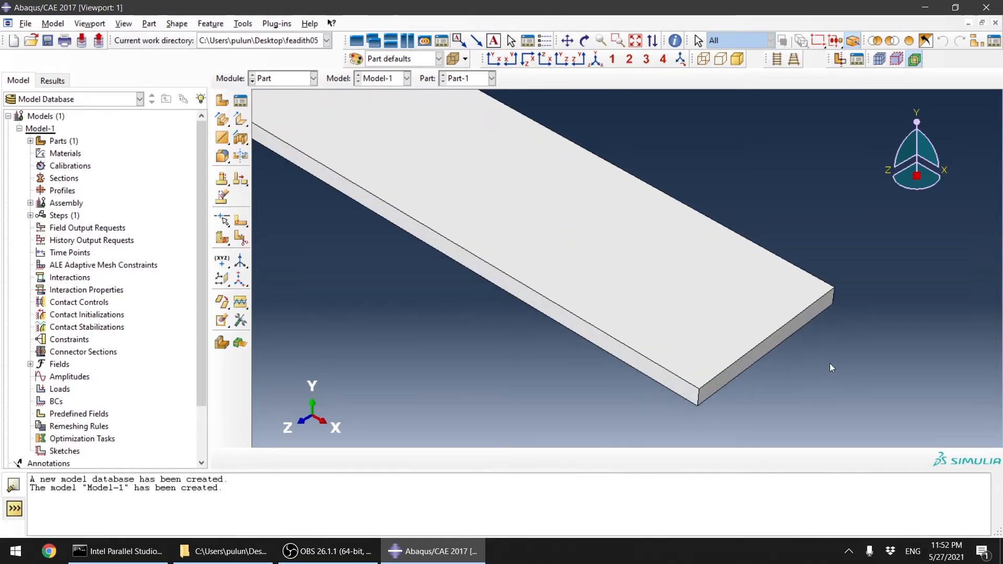
pyautogui.scroll(2, 795, 368)
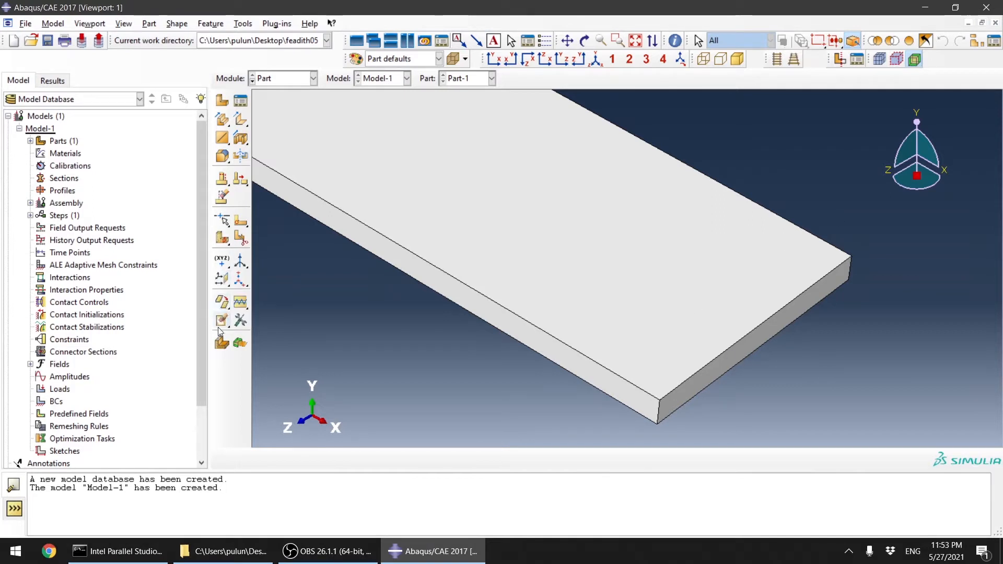
pyautogui.click(222, 280)
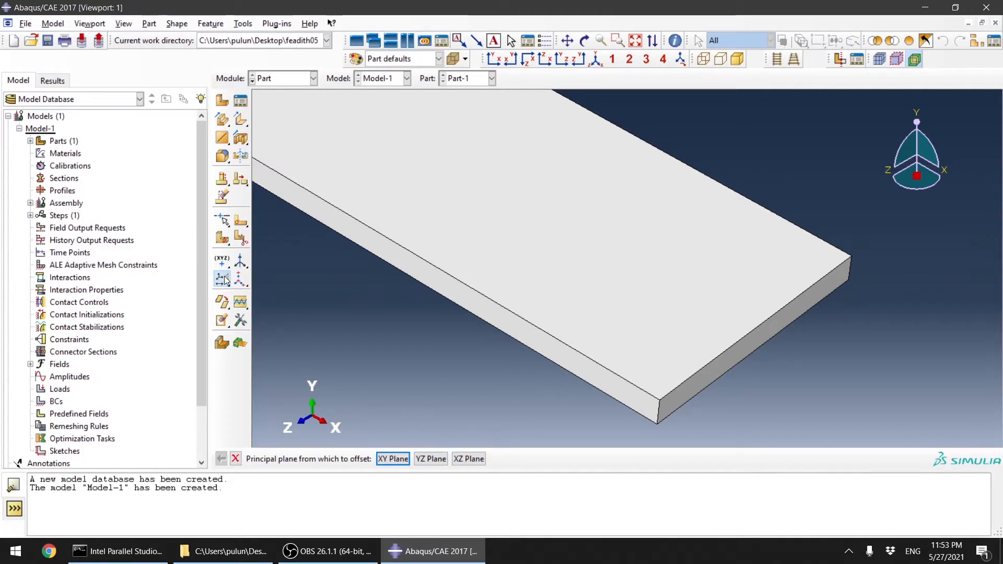
pyautogui.click(223, 280)
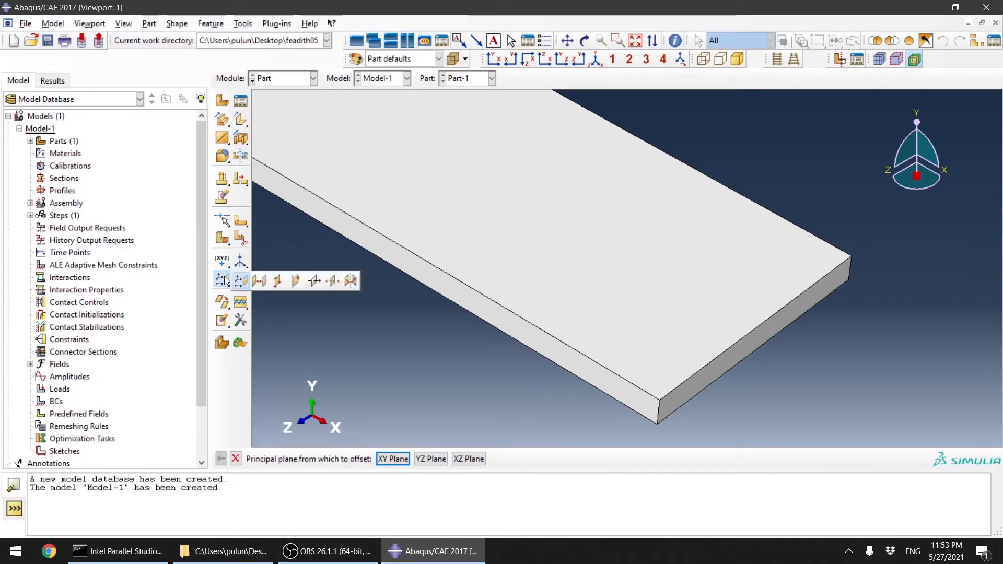
pyautogui.click(257, 282)
pyautogui.scroll(-3, 776, 387)
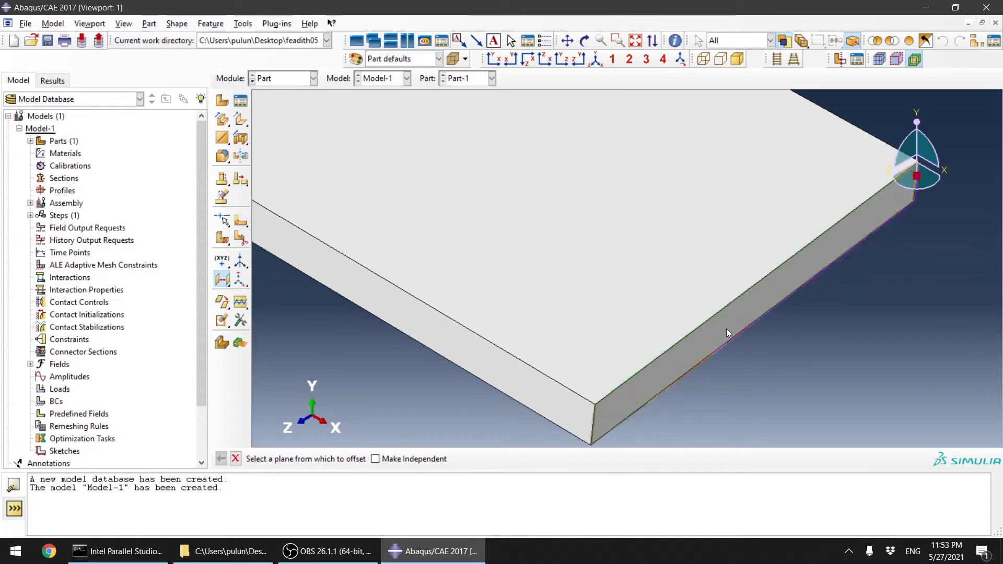
pyautogui.click(726, 333)
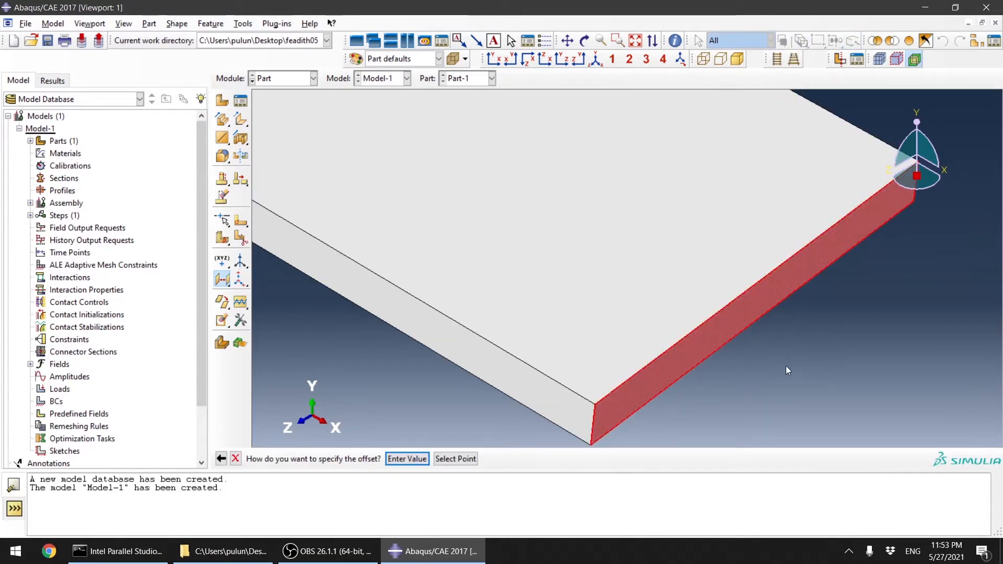
pyautogui.scroll(1, 787, 370)
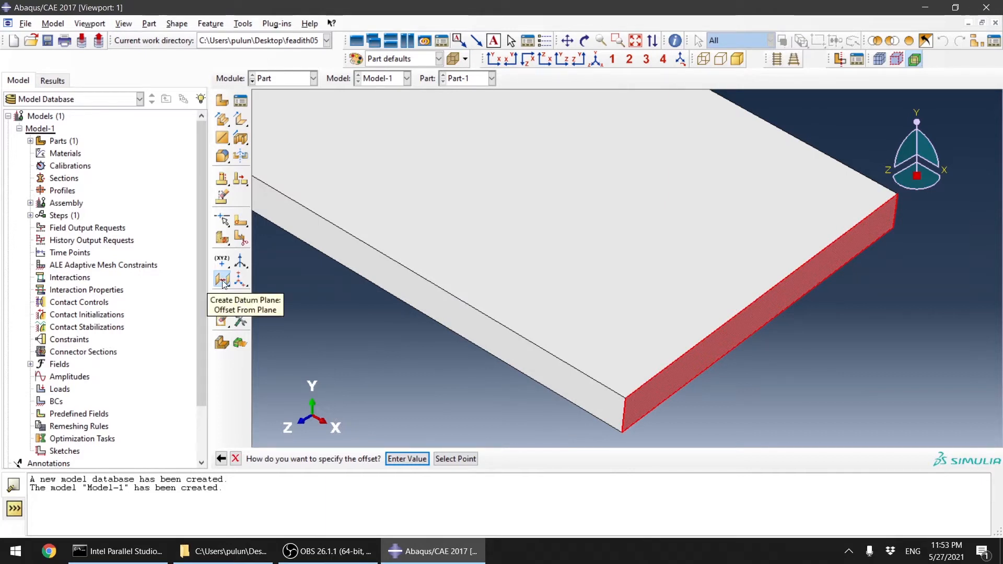
pyautogui.click(409, 462)
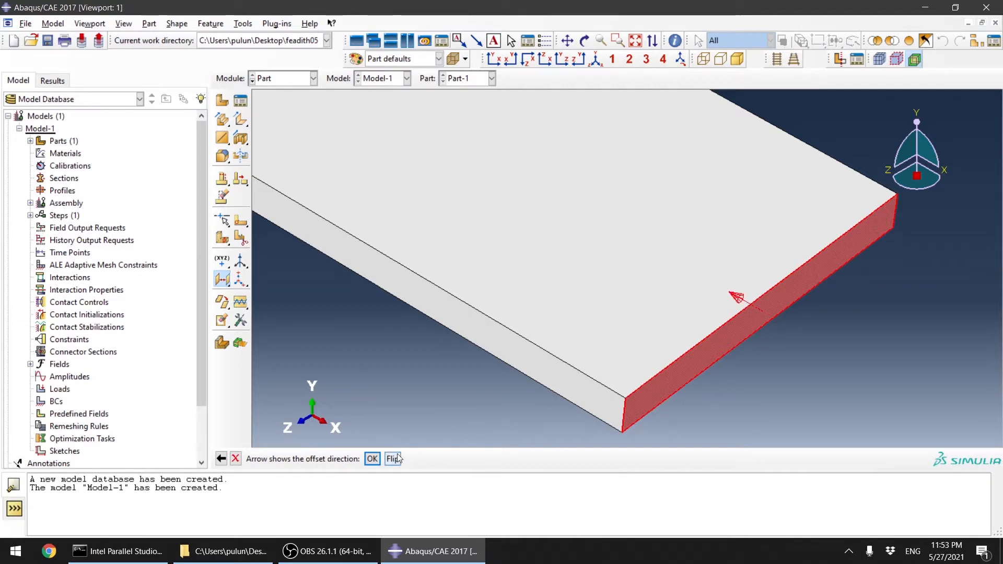
pyautogui.click(372, 460)
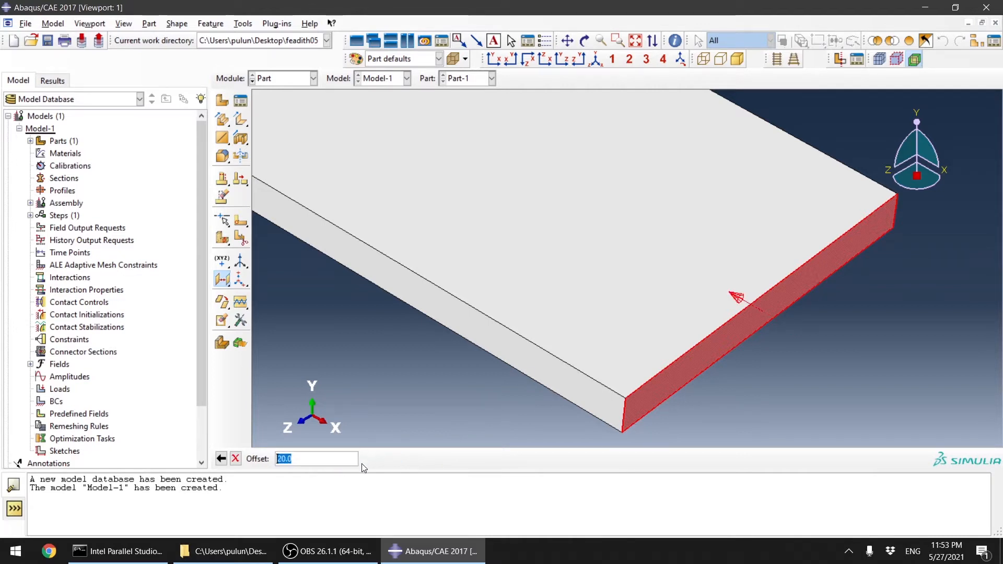
pyautogui.press('Return')
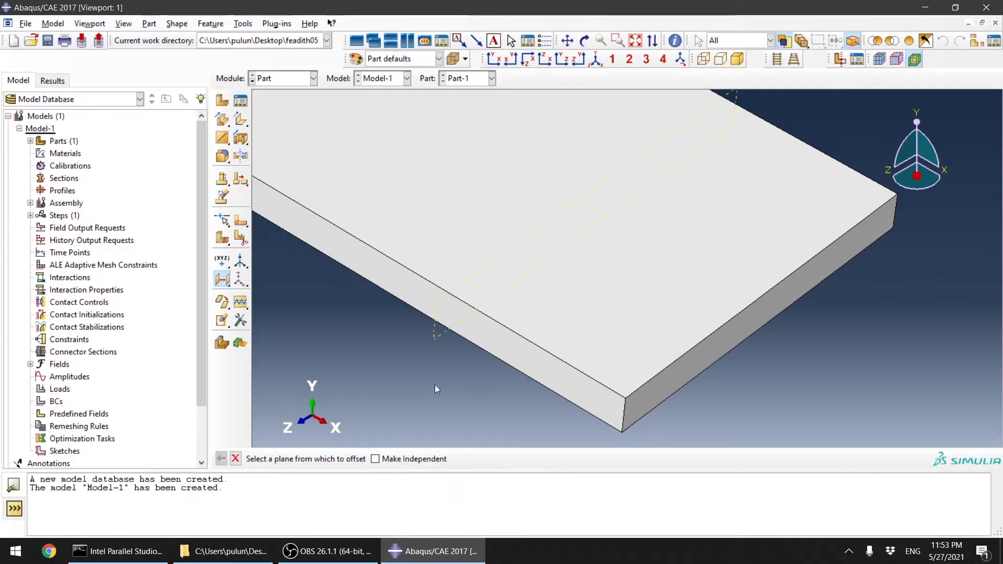
# Step: Switch to the web browser and search Google Images for "loading block DCB test"
pyautogui.scroll(-1, 470, 403)
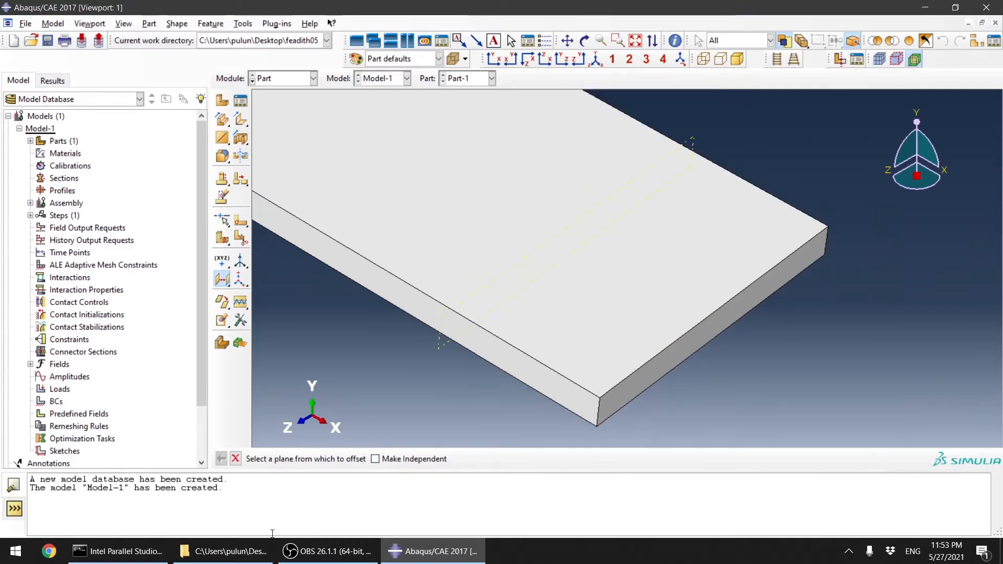
pyautogui.click(51, 554)
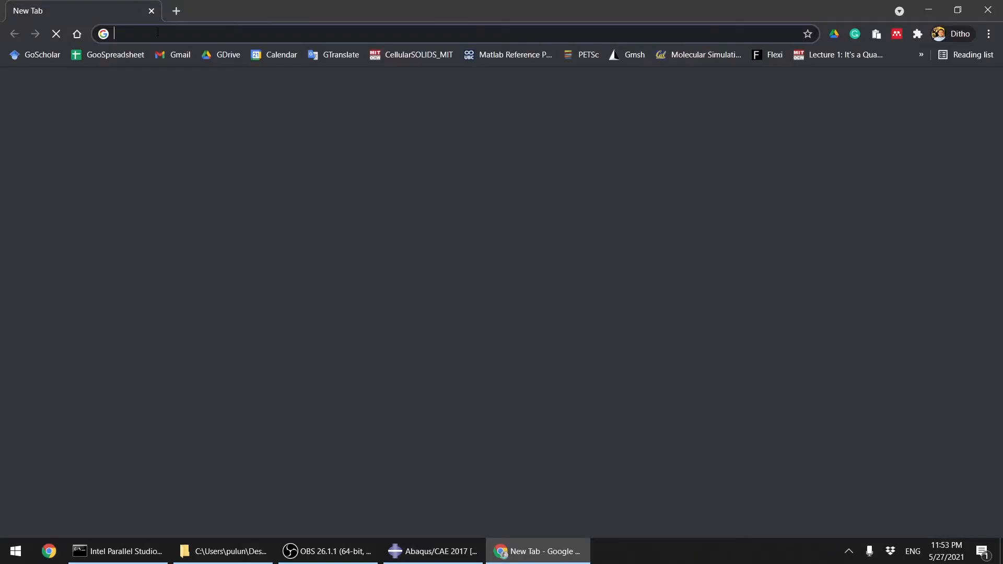
pyautogui.click(158, 32)
pyautogui.write('loading bl')
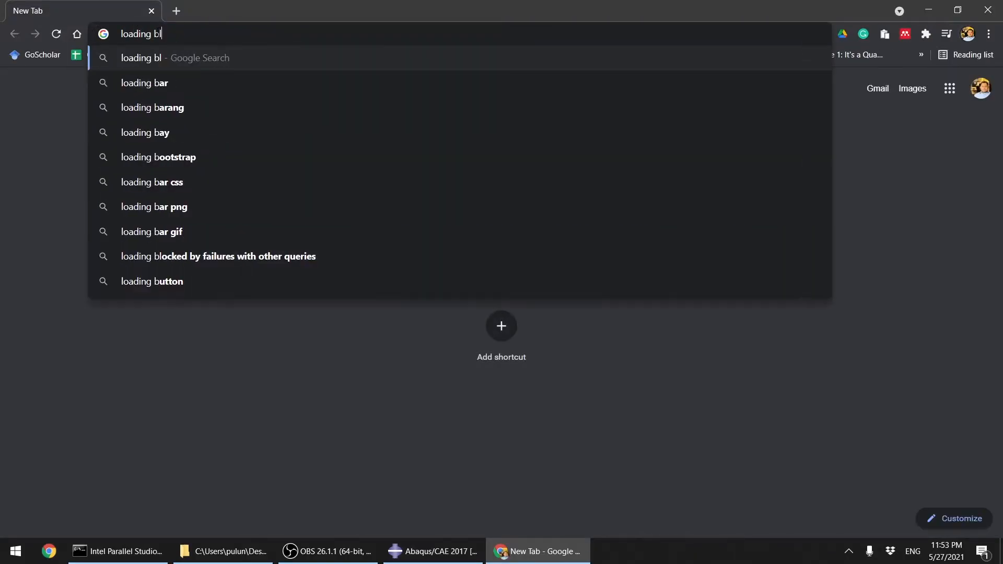
pyautogui.write('ock DCB tes')
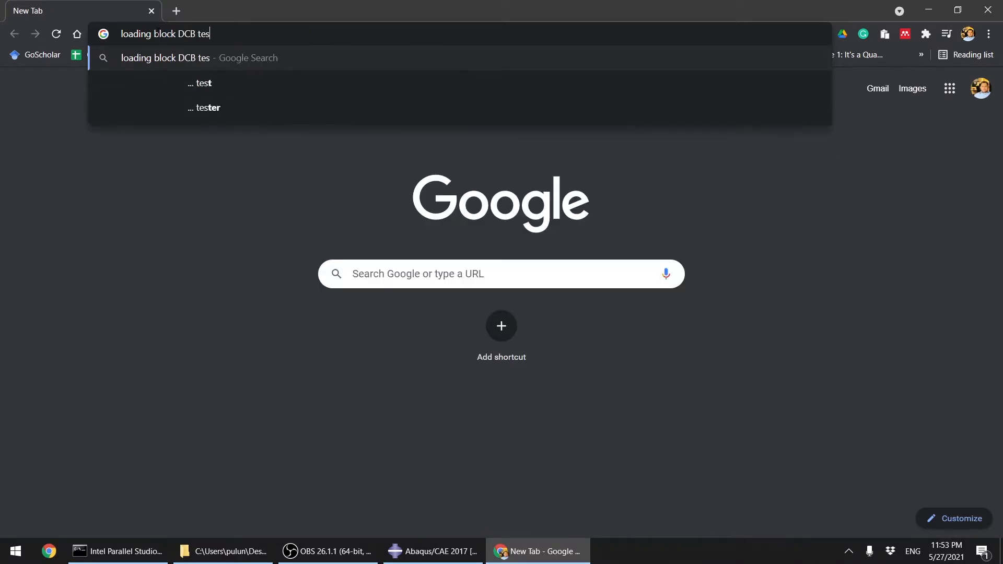
pyautogui.write('t')
pyautogui.press('Return')
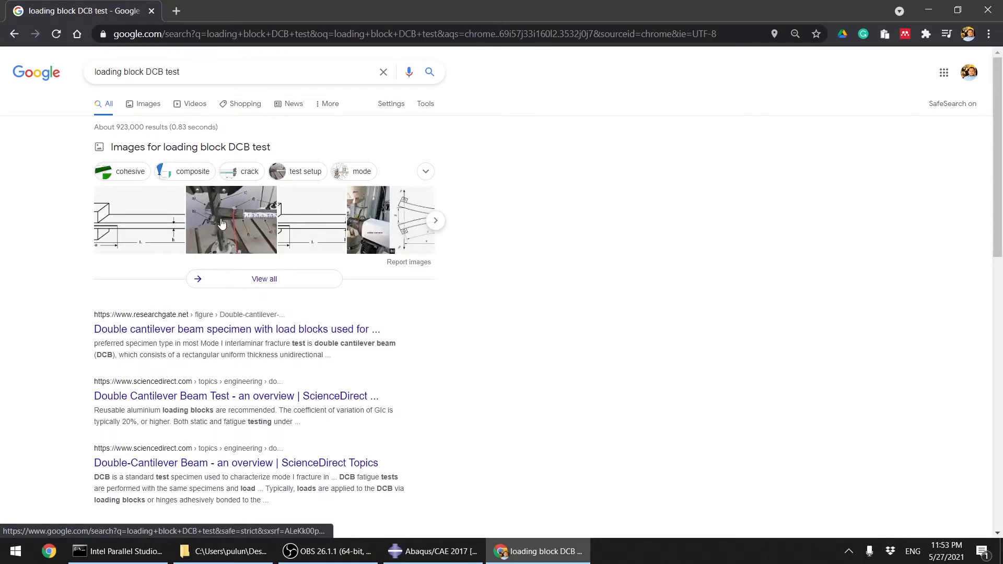
pyautogui.click(156, 105)
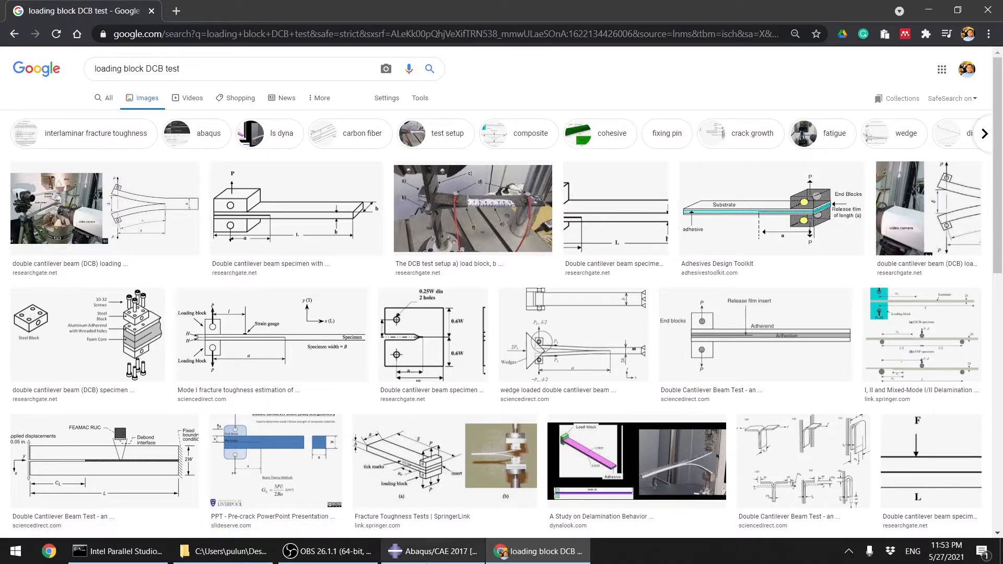
# Step: Create a second datum plane offset 60 inward from the same end face of the beam
pyautogui.click(425, 554)
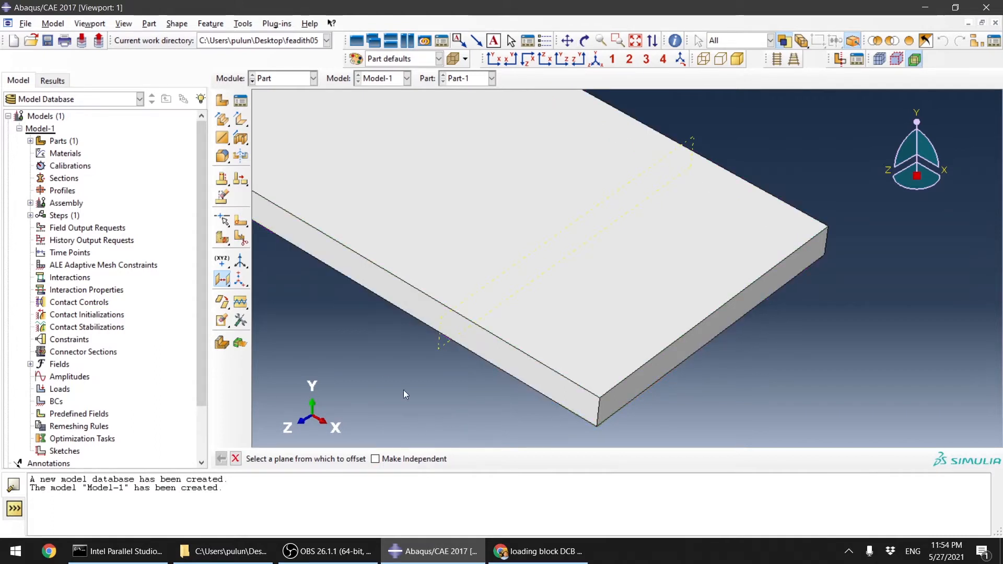
pyautogui.click(634, 390)
pyautogui.click(408, 460)
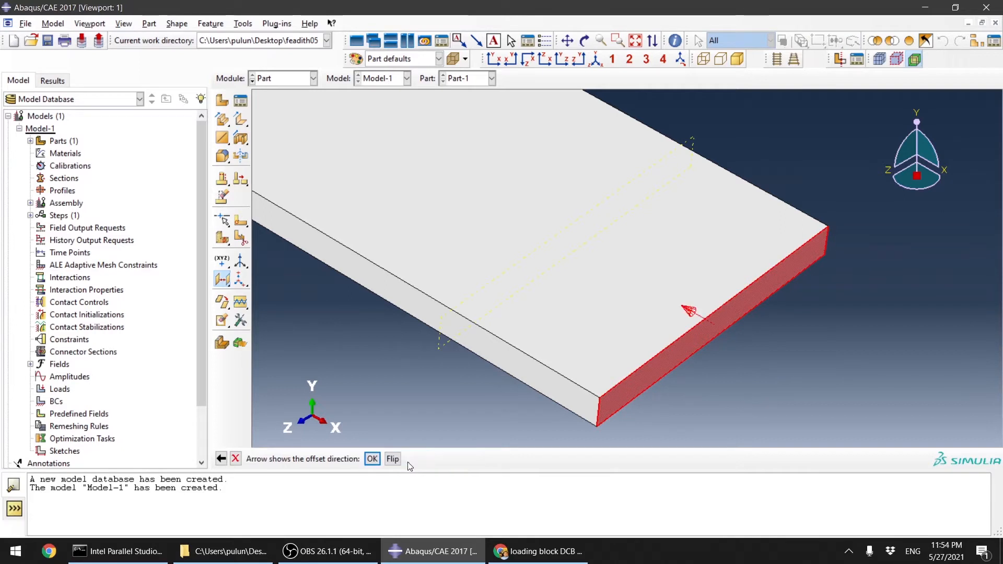
pyautogui.click(373, 460)
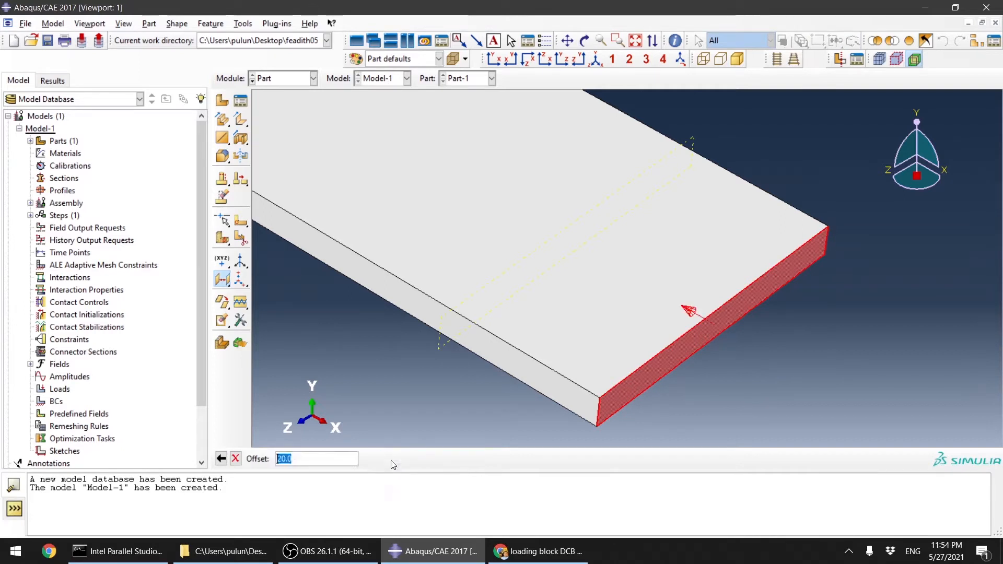
pyautogui.write('60')
pyautogui.press('Return')
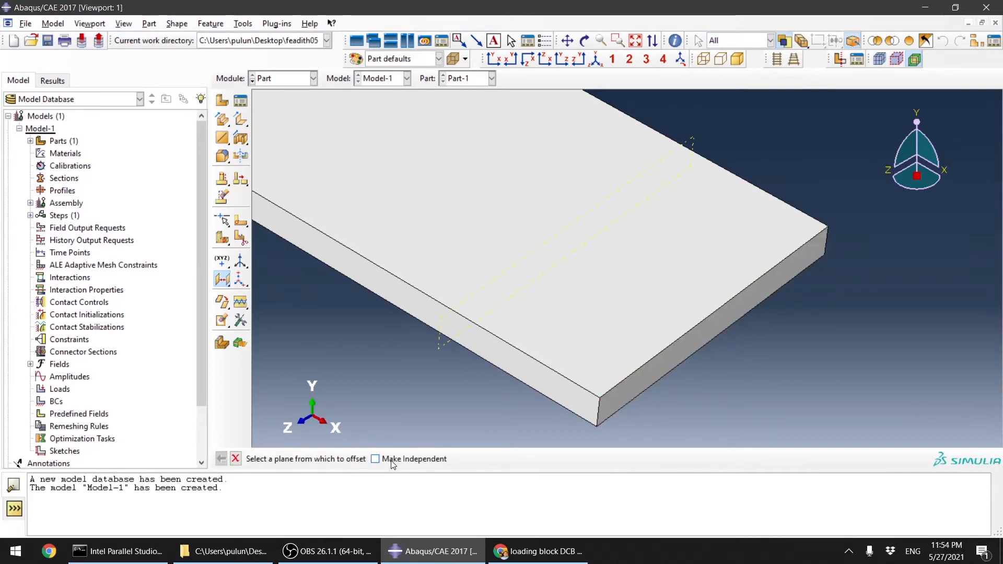
pyautogui.scroll(5, 484, 315)
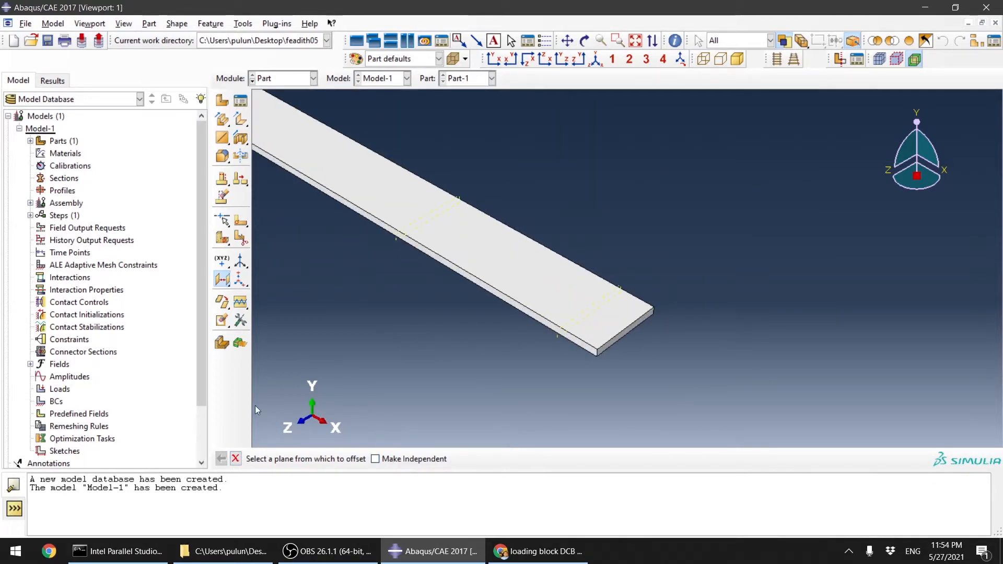
# Step: Partition the beam cell with the datum plane 20 from the end face
pyautogui.click(236, 459)
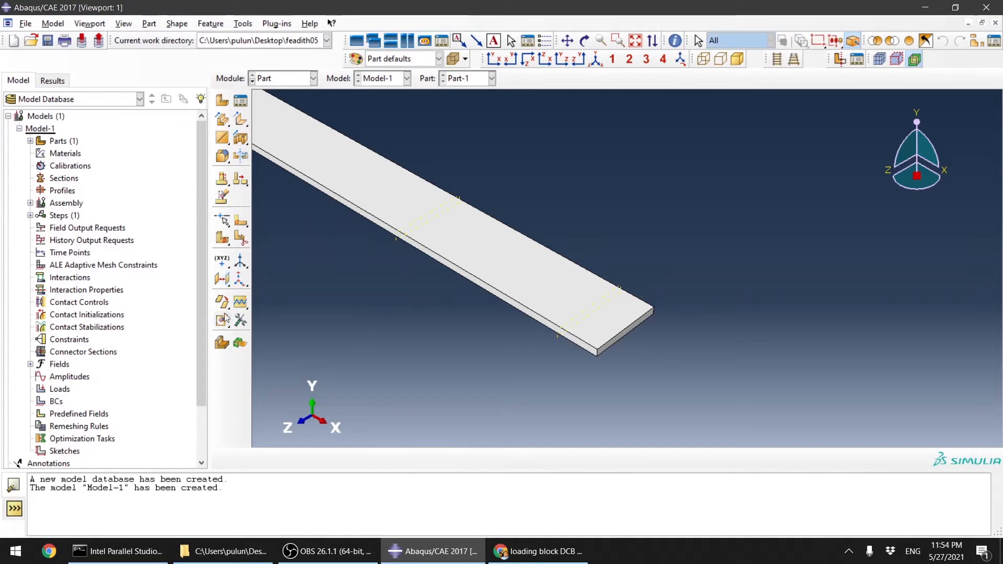
pyautogui.click(220, 242)
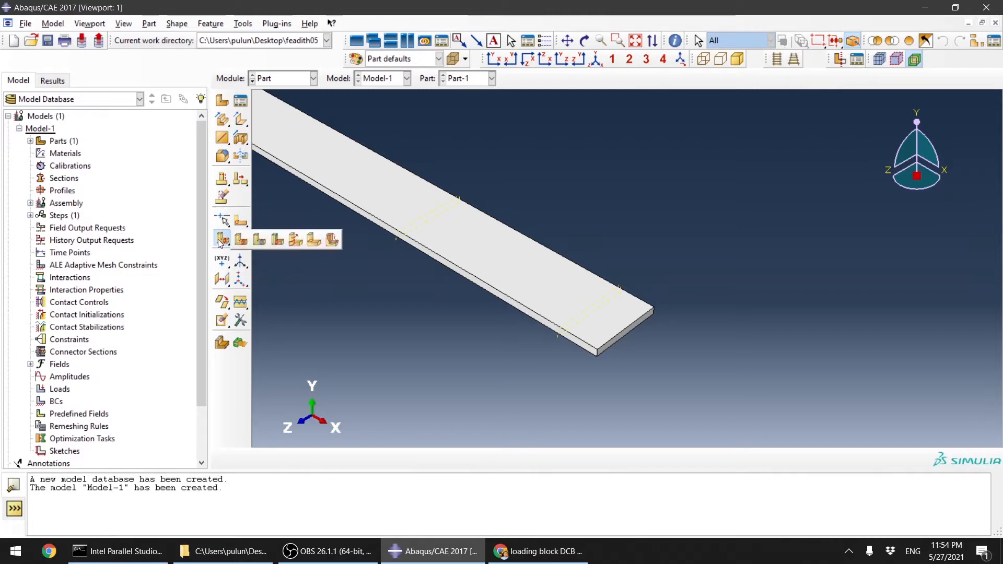
pyautogui.click(258, 241)
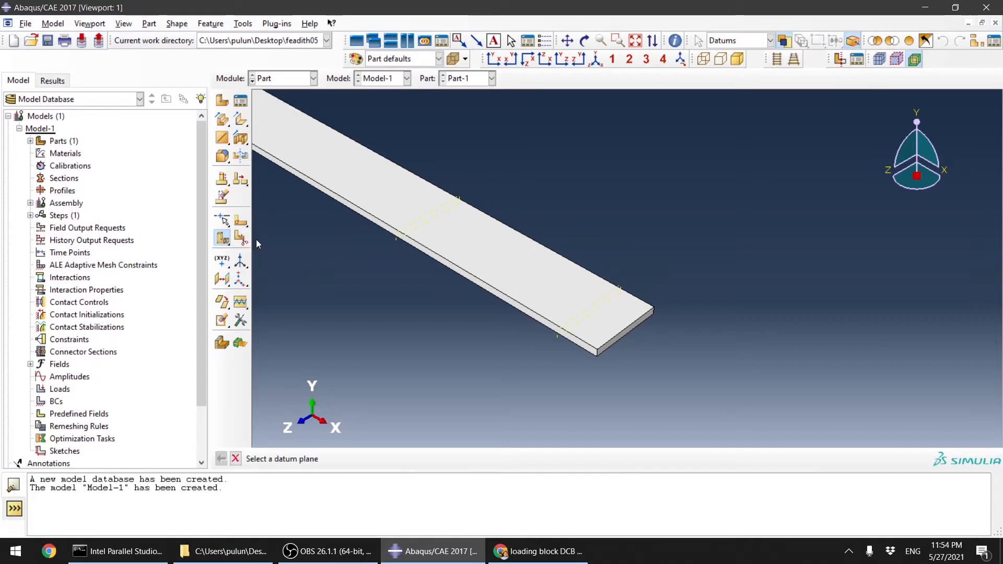
pyautogui.scroll(-2, 745, 380)
pyautogui.scroll(2, 682, 393)
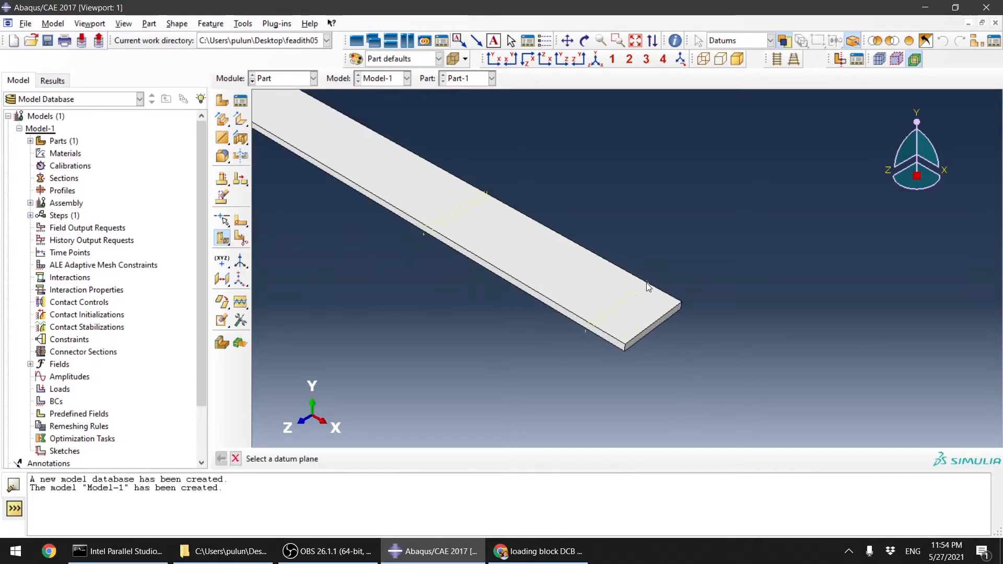
pyautogui.click(647, 286)
pyautogui.middleClick(699, 259)
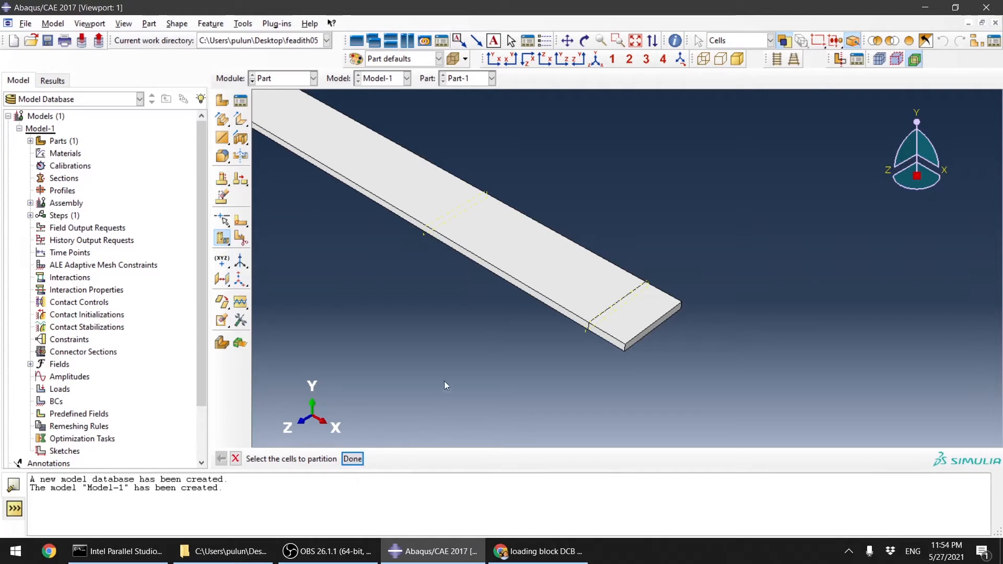
# Step: Partition the remaining long cell of the beam with the datum plane 60 from the end face
pyautogui.scroll(-2, 614, 308)
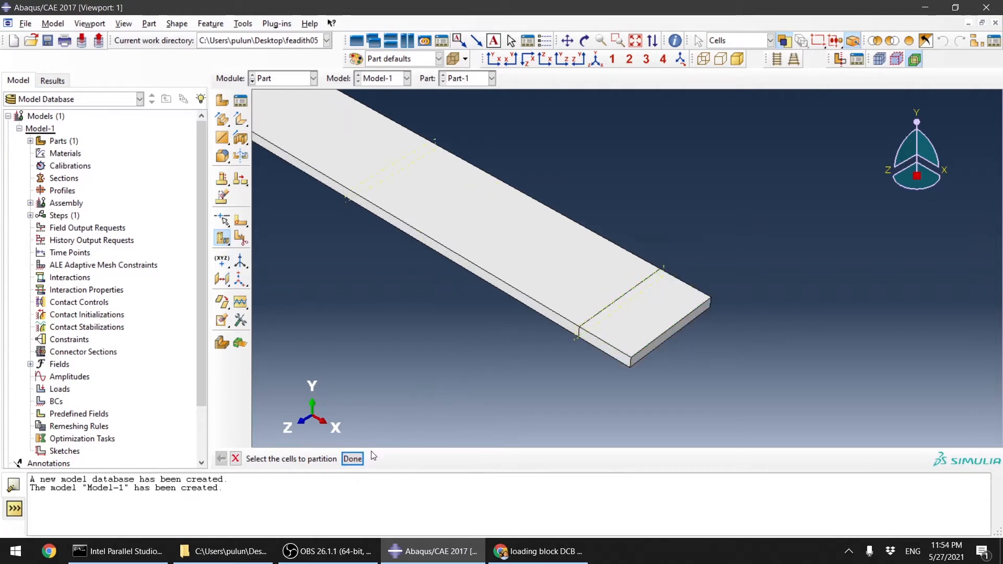
pyautogui.click(424, 211)
pyautogui.scroll(-3, 418, 175)
pyautogui.scroll(4, 437, 269)
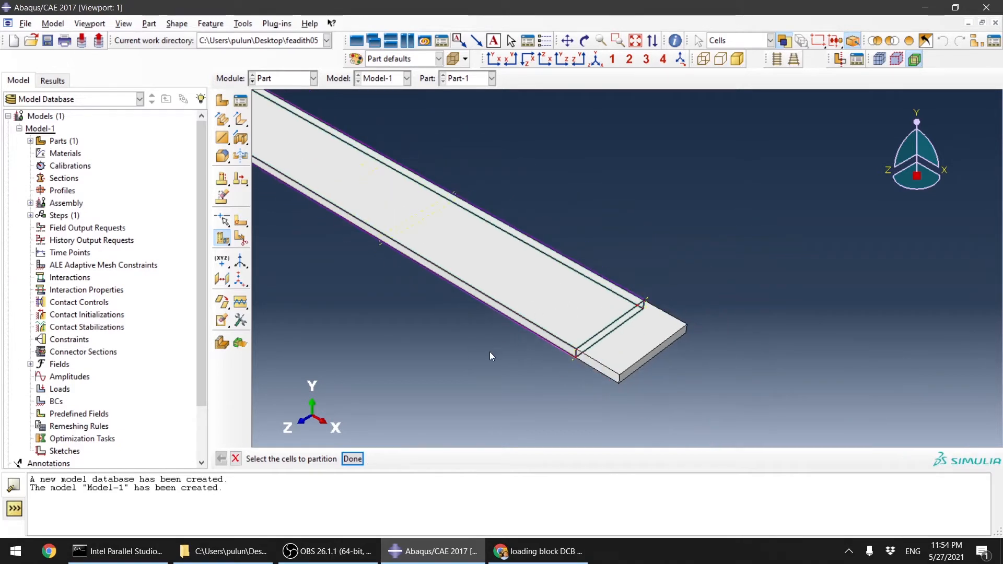
pyautogui.middleClick(490, 352)
pyautogui.scroll(-2, 425, 264)
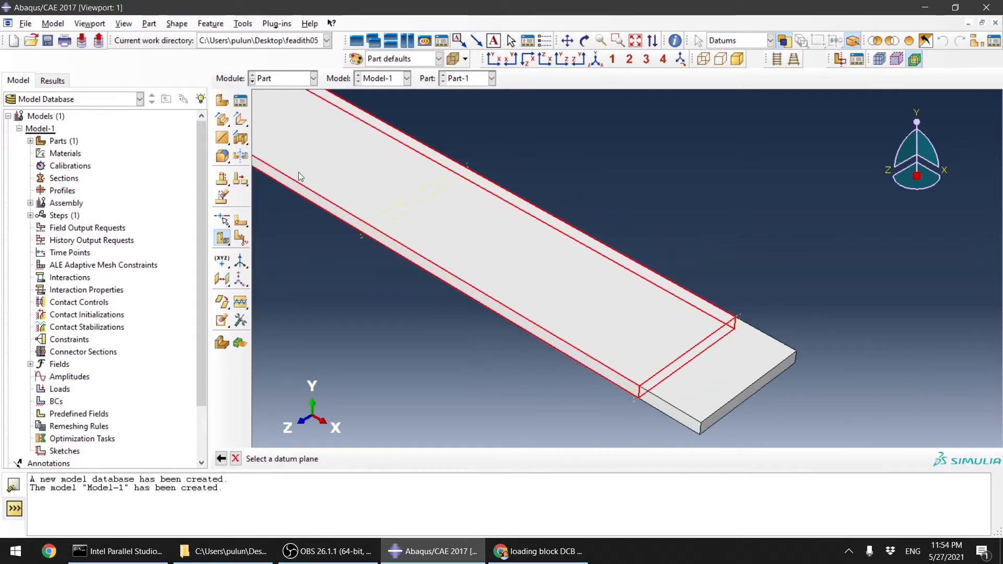
pyautogui.scroll(-2, 301, 178)
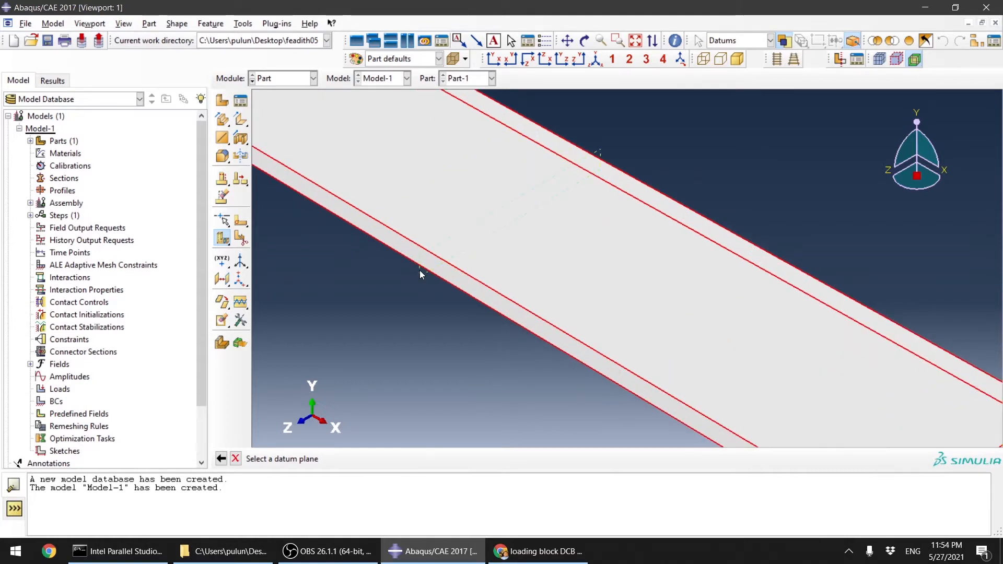
pyautogui.click(419, 270)
pyautogui.middleClick(450, 361)
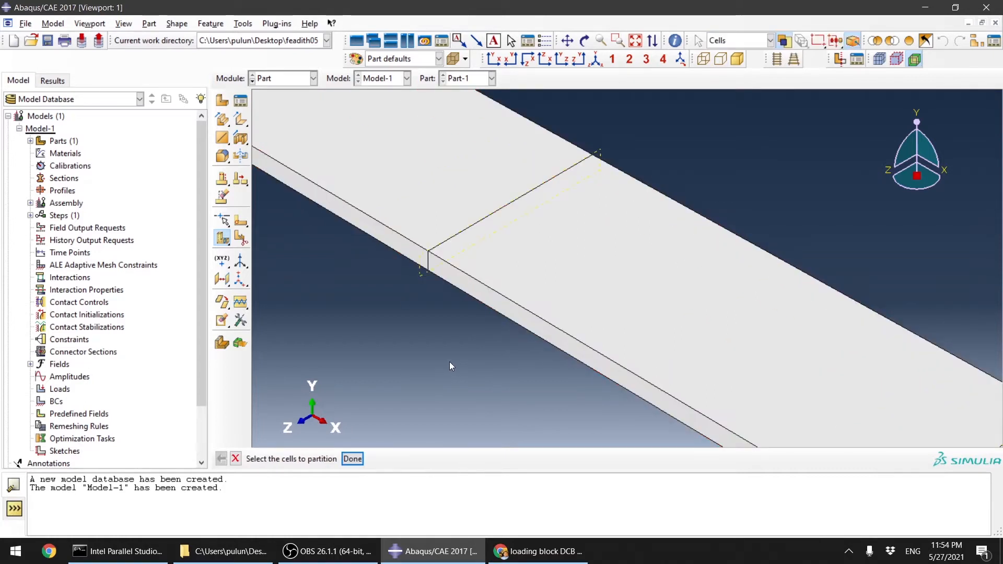
pyautogui.scroll(4, 610, 293)
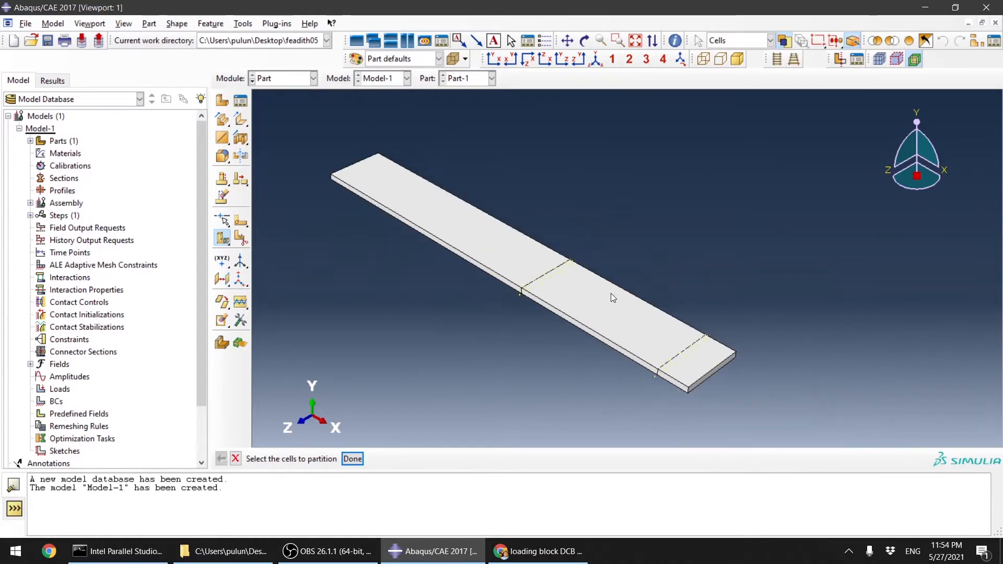
pyautogui.middleClick(743, 260)
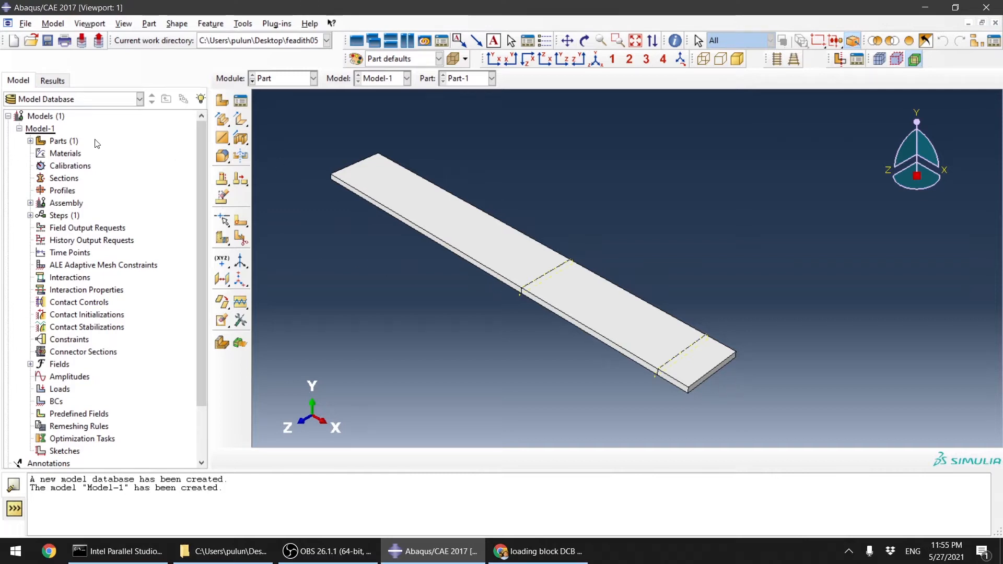
# Step: Copy Part-1 to a new part named Part-2
pyautogui.click(31, 141)
pyautogui.click(41, 154)
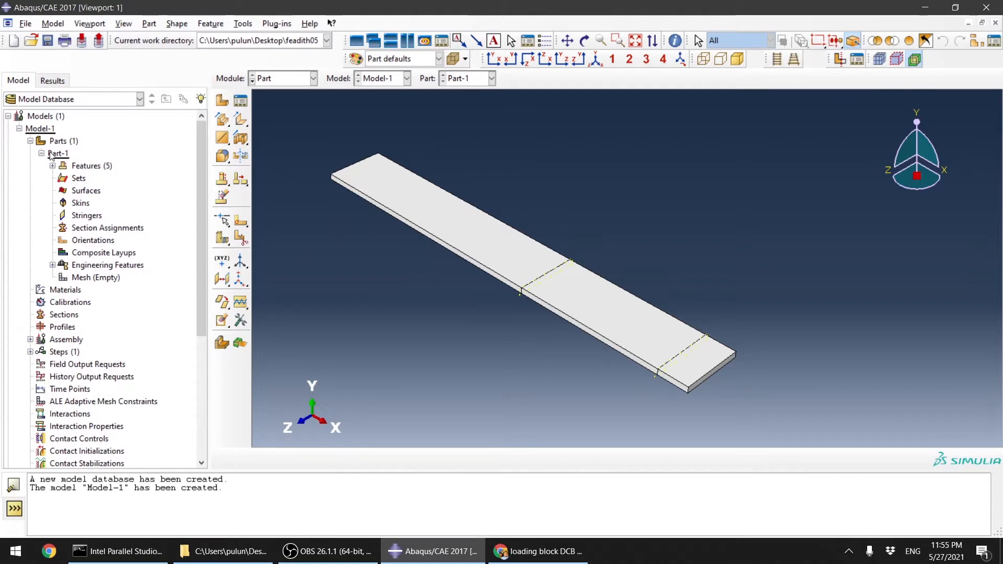
pyautogui.rightClick(50, 153)
pyautogui.click(109, 202)
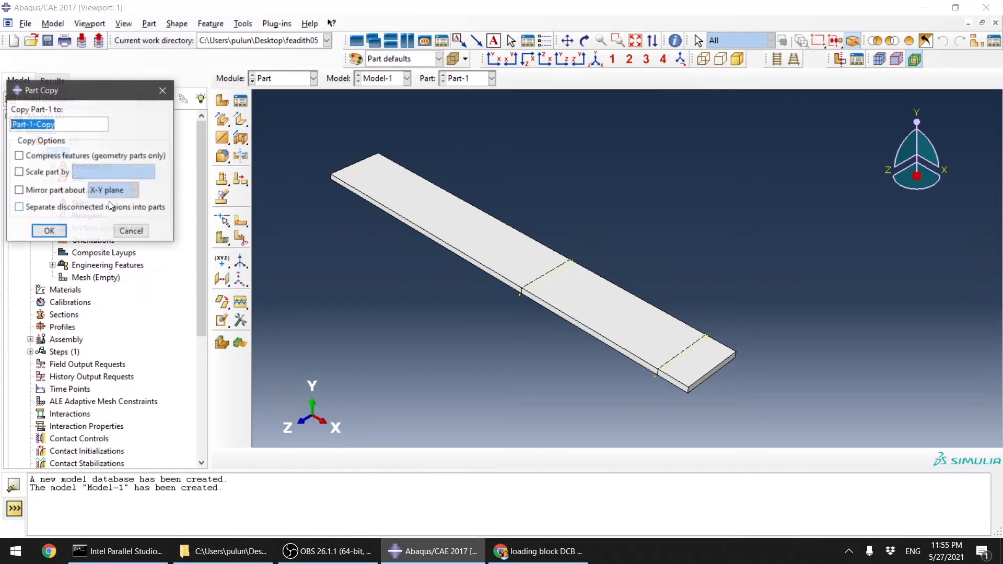
pyautogui.moveTo(55, 126); pyautogui.dragTo(31, 129)
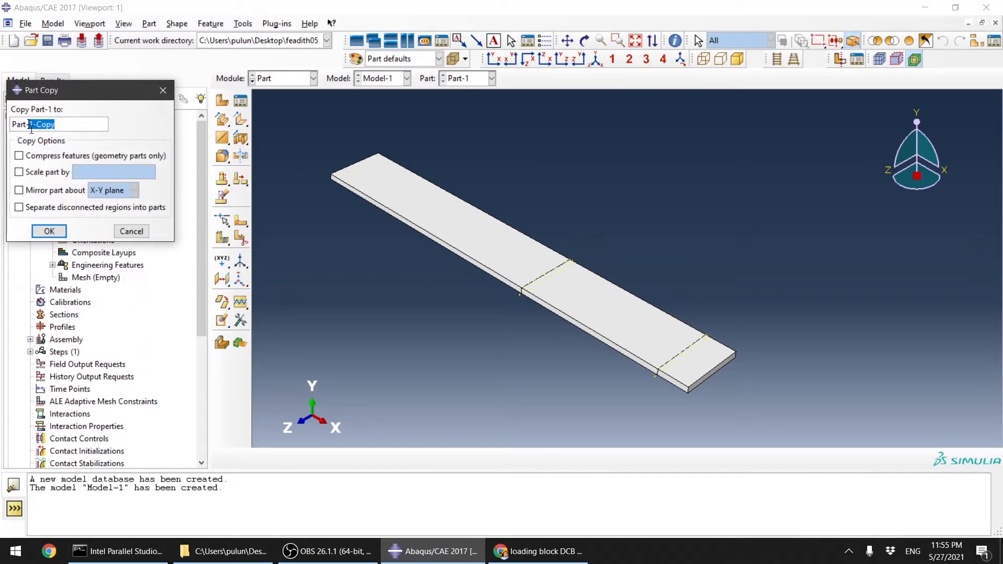
pyautogui.write('2')
pyautogui.click(49, 231)
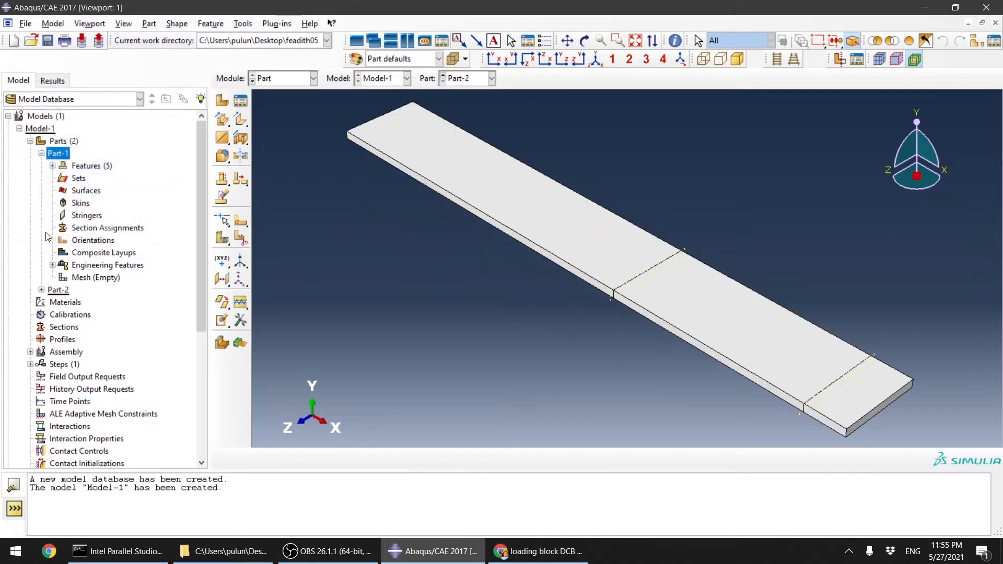
# Step: Make Part-2 the current part and switch to the Property module
pyautogui.click(491, 79)
pyautogui.click(460, 103)
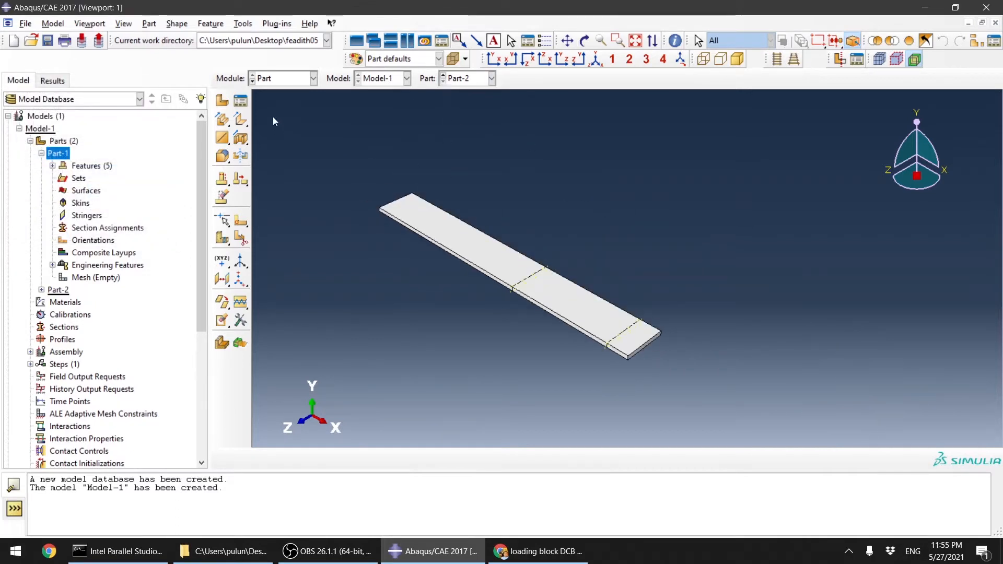
pyautogui.click(298, 82)
pyautogui.click(282, 103)
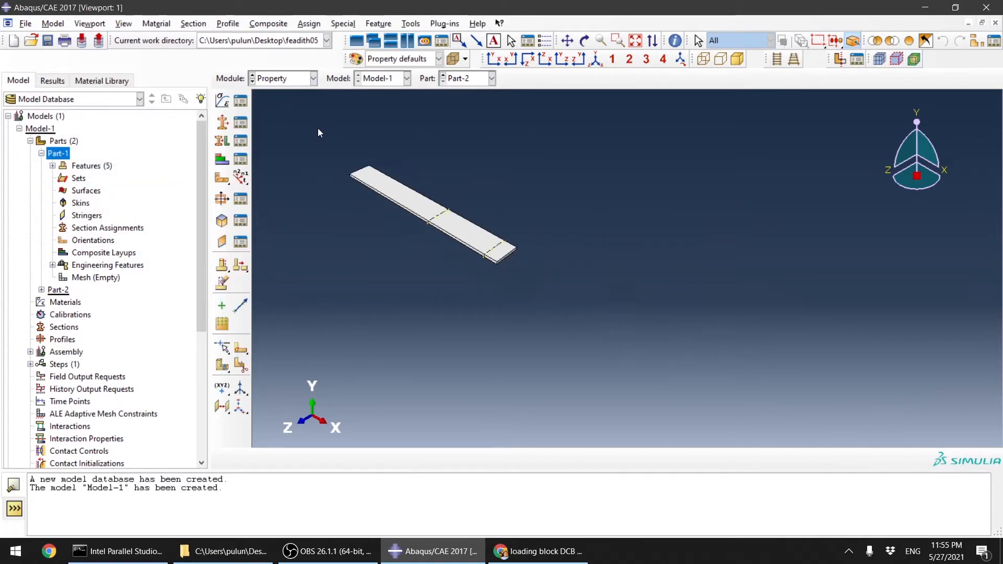
# Step: Create a new material with Elastic behaviour and set its type to Engineering Constants
pyautogui.click(222, 100)
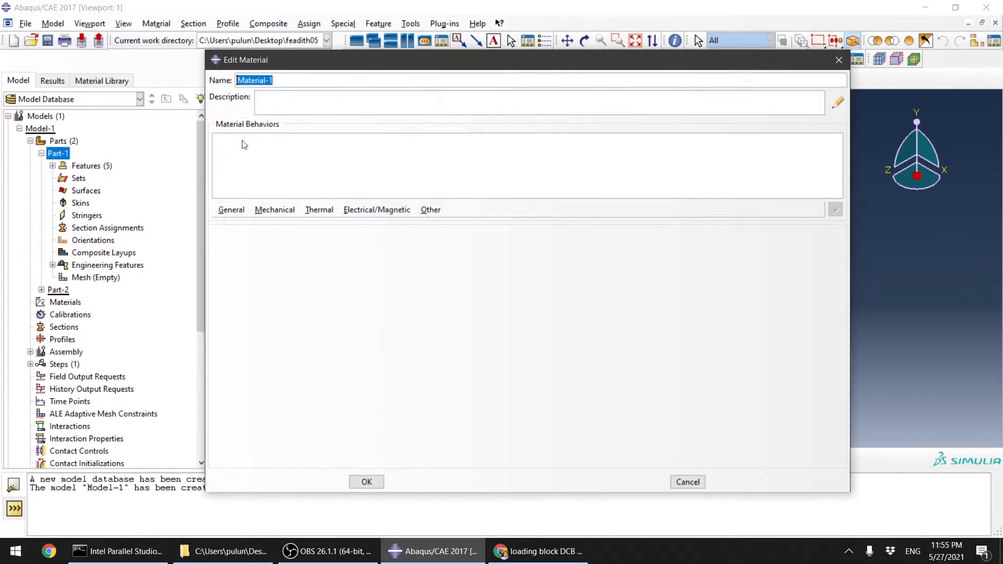
pyautogui.click(276, 210)
pyautogui.moveTo(391, 224)
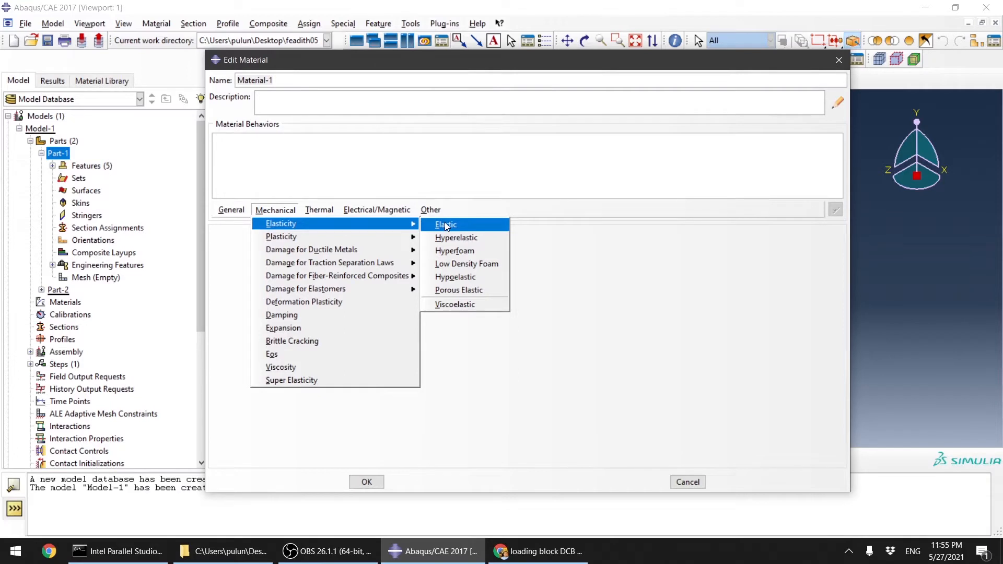
pyautogui.click(445, 225)
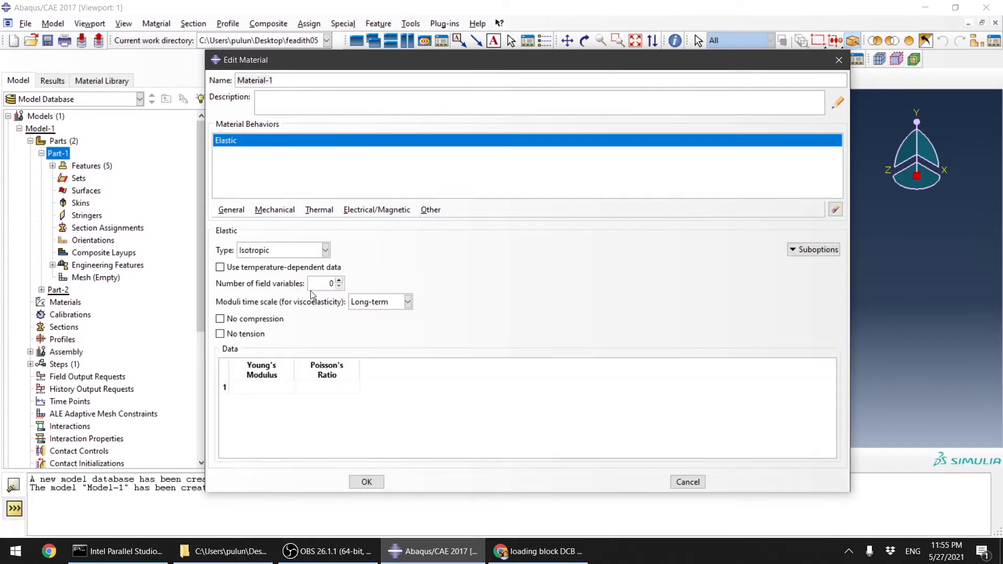
pyautogui.click(282, 249)
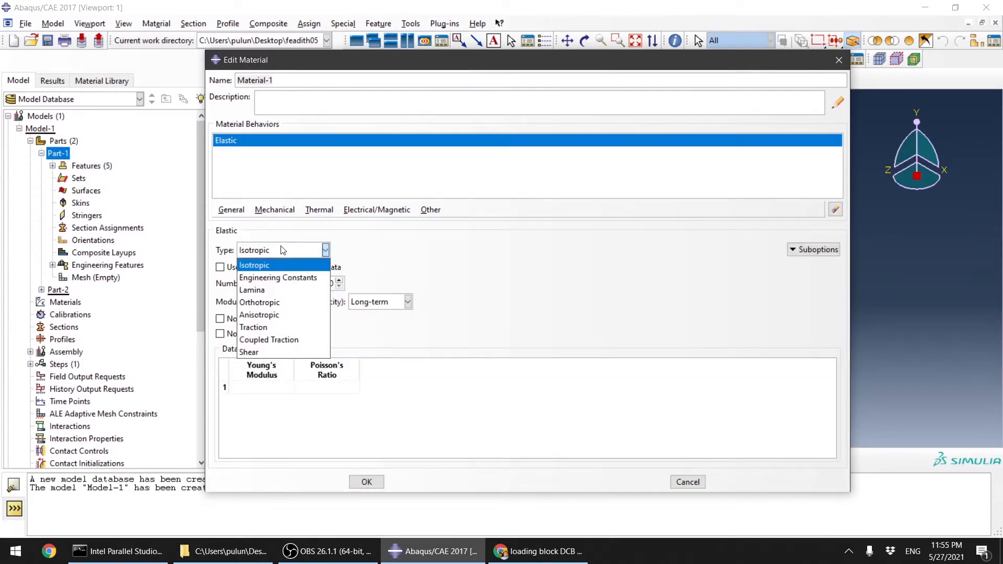
pyautogui.click(282, 278)
# Step: Enter E1 34600, E2 and E3 4300, Nu12 and Nu13 0.34, Nu23 0.4, G12 and G13 1700, G23 1400, and accept the material
pyautogui.click(263, 381)
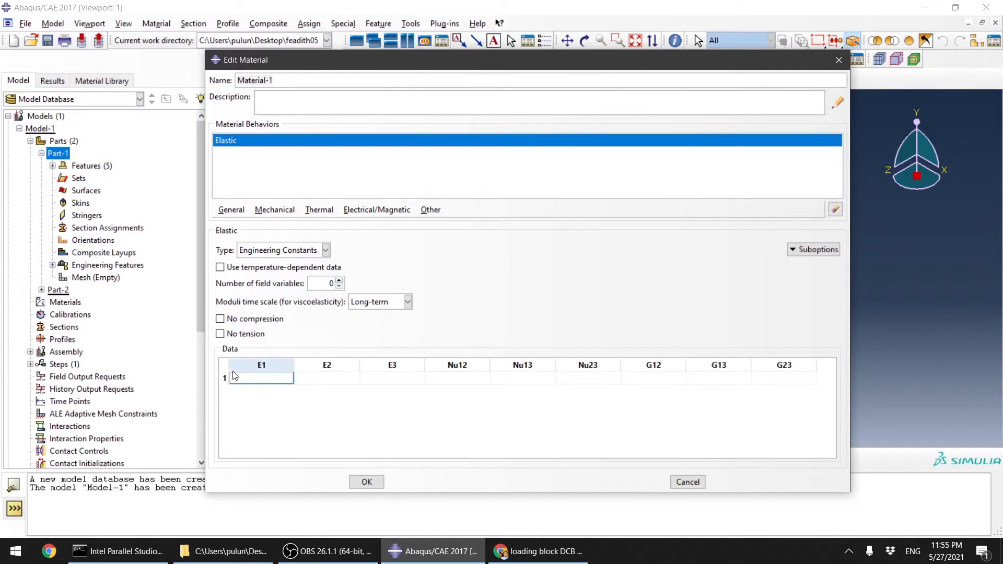
pyautogui.write('3600')
pyautogui.press('Tab')
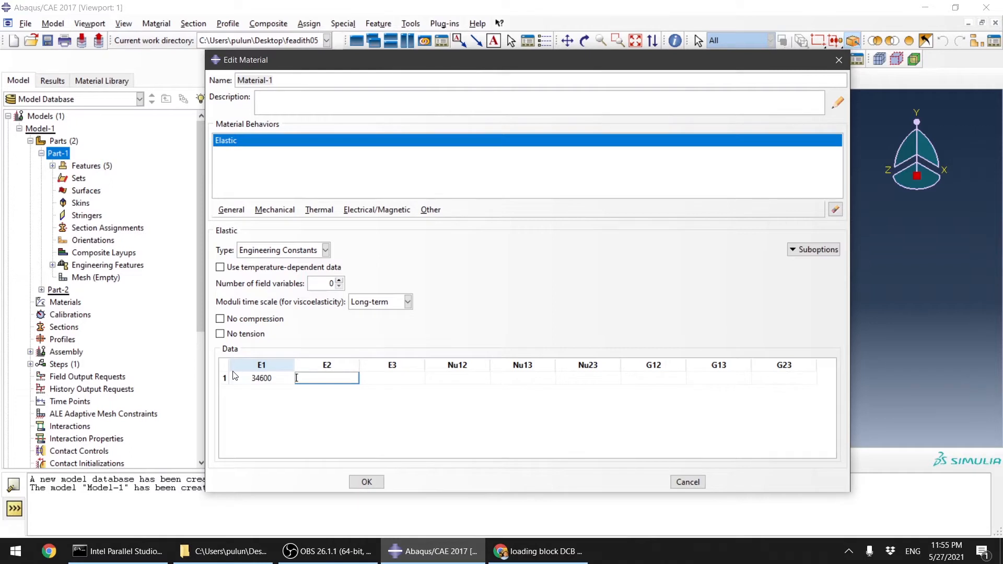
pyautogui.write('4300')
pyautogui.press('Tab')
pyautogui.write('4300')
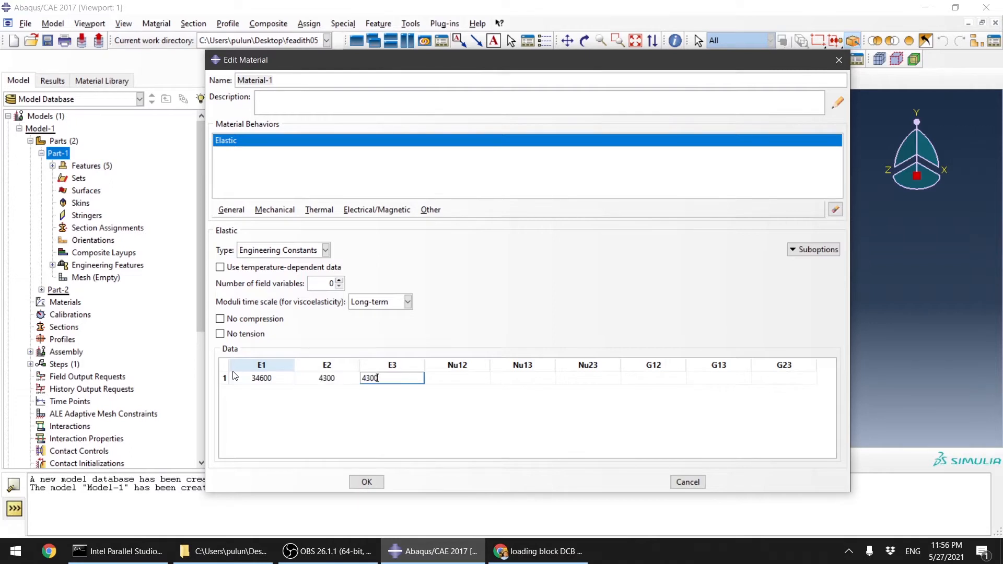
pyautogui.press('Tab')
pyautogui.write('0.')
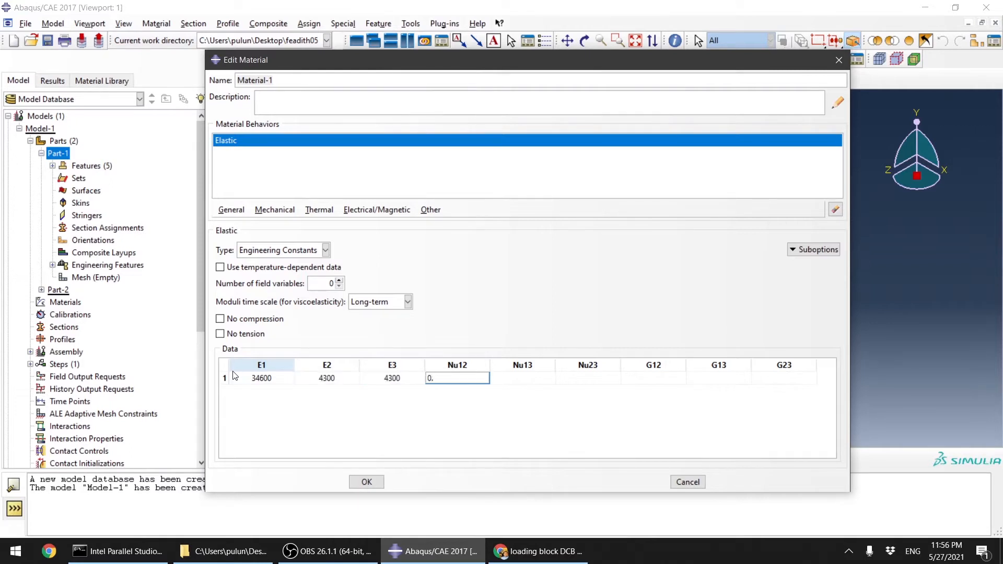
pyautogui.write('34')
pyautogui.press('Tab')
pyautogui.write('0.34')
pyautogui.press('Tab')
pyautogui.write('0')
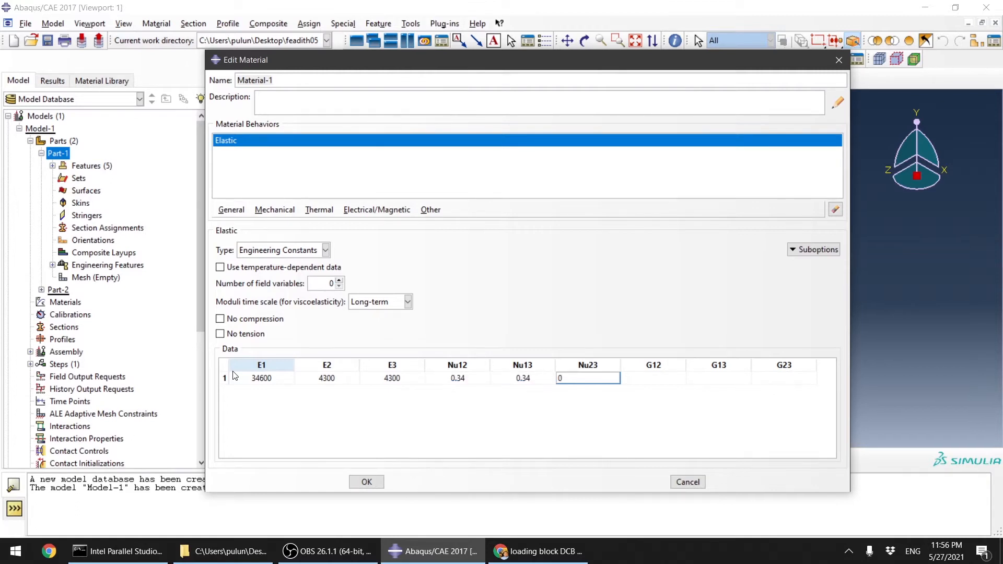
pyautogui.write('.4')
pyautogui.press('Tab')
pyautogui.write('17')
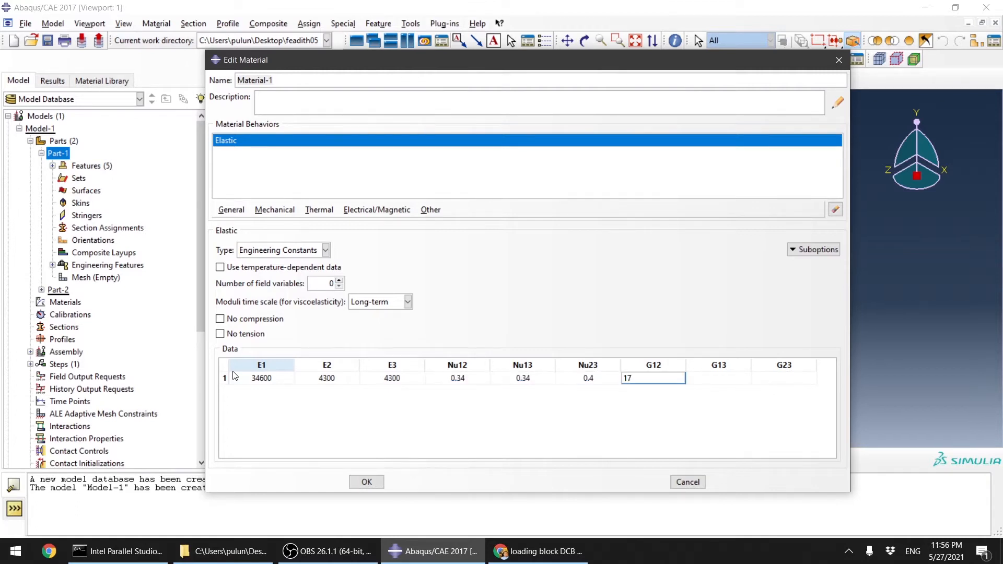
pyautogui.write('00')
pyautogui.press('Tab')
pyautogui.write('1700')
pyautogui.press('Tab')
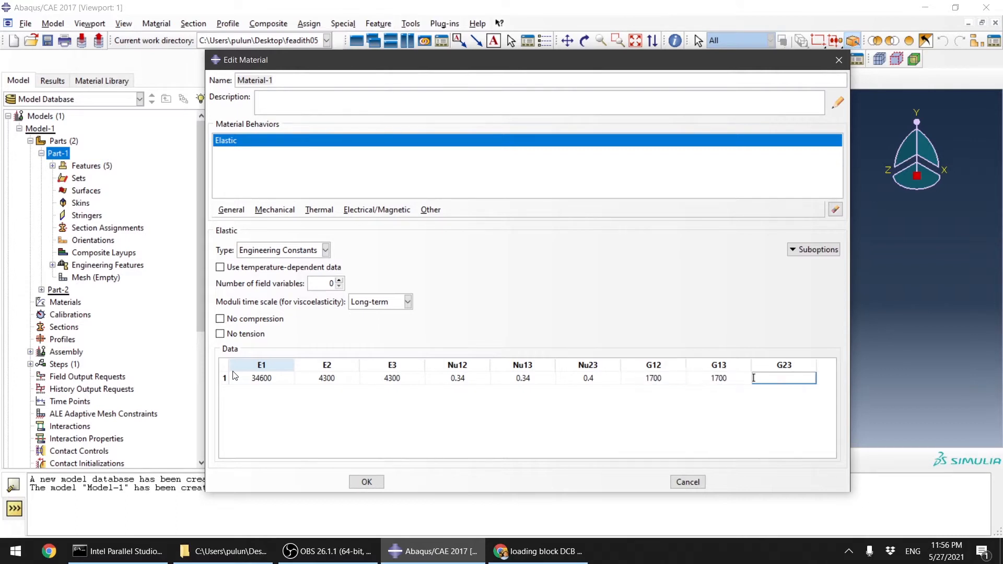
pyautogui.write('1400')
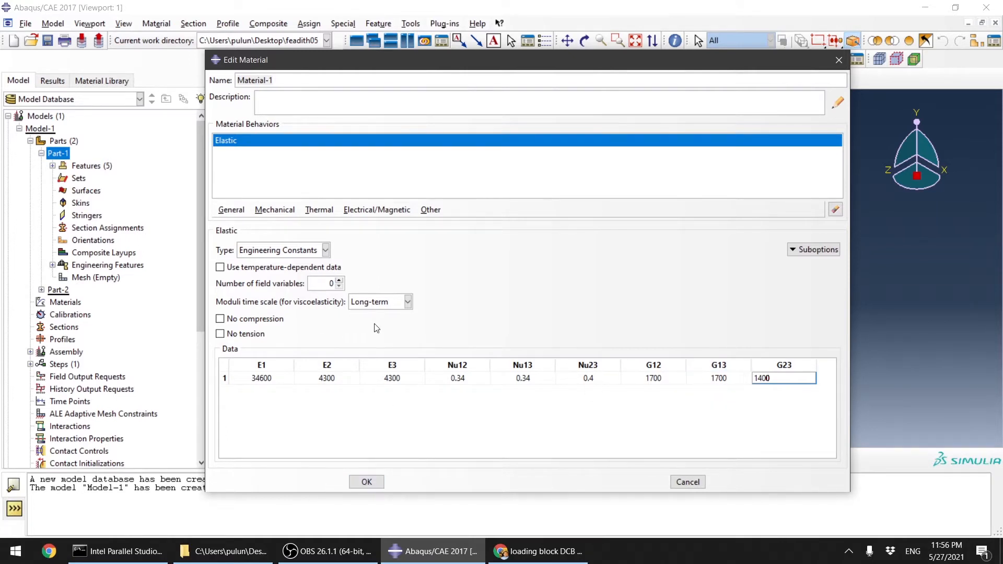
pyautogui.click(366, 481)
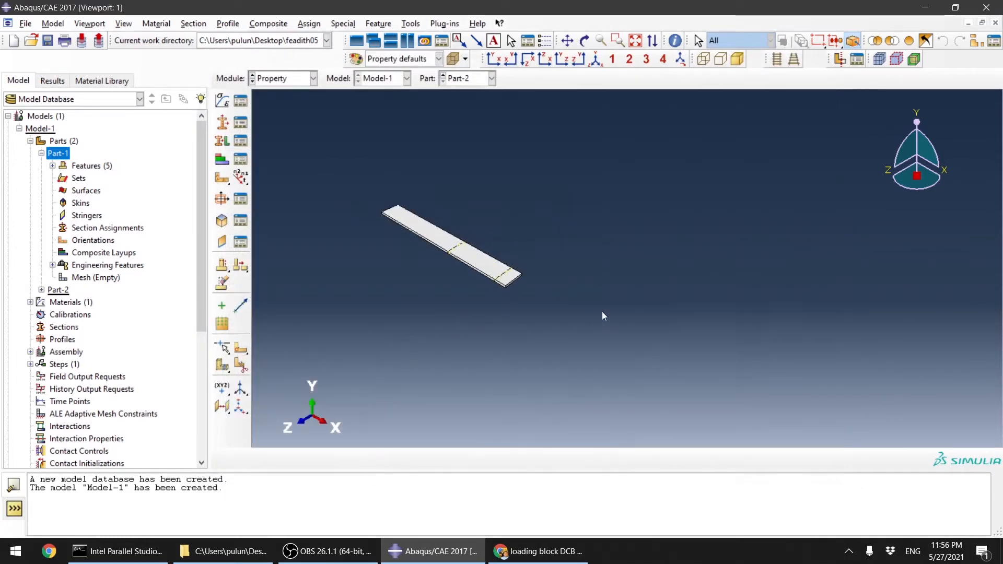
# Step: Create a solid homogeneous section using Material-1
pyautogui.scroll(3, 361, 237)
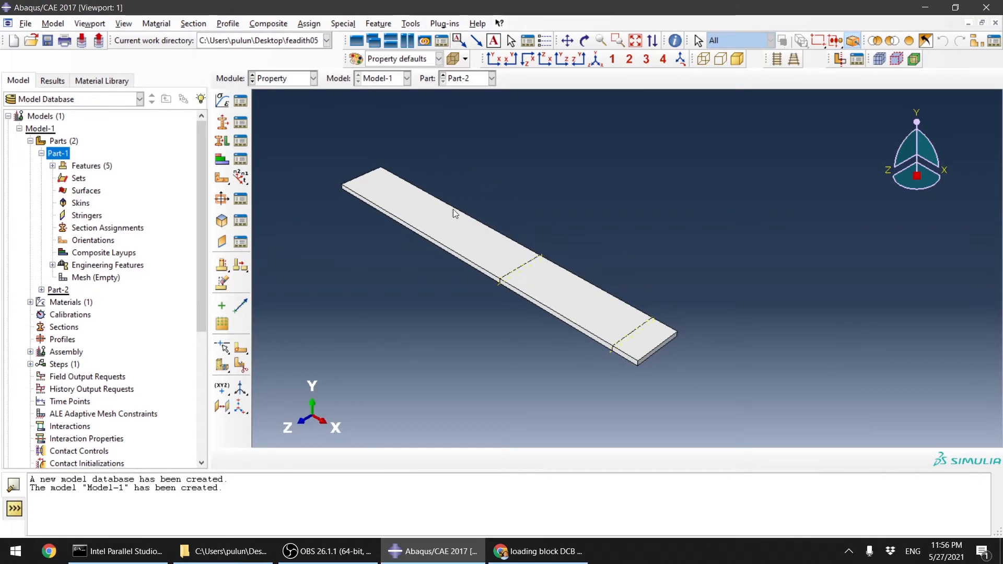
pyautogui.click(221, 122)
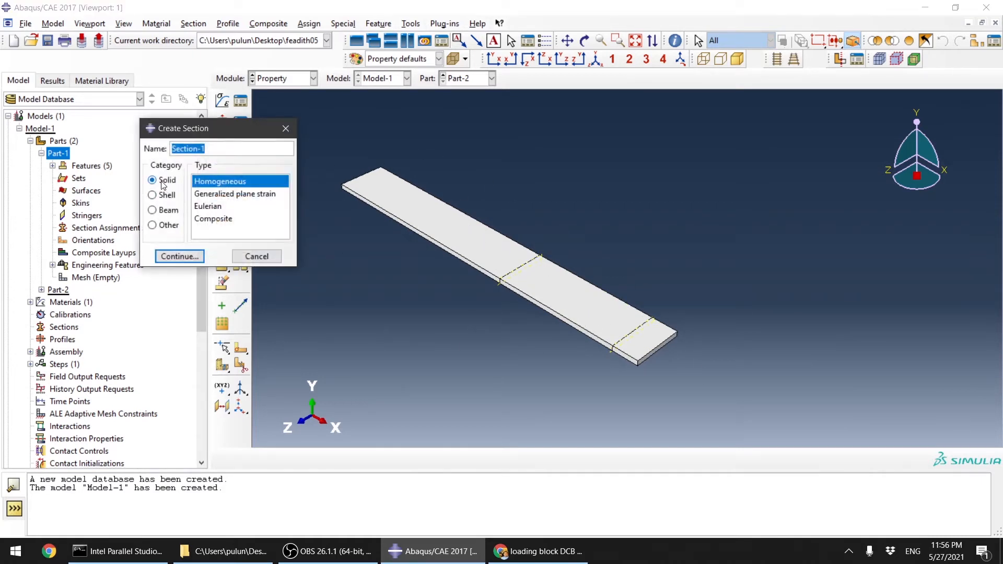
pyautogui.click(179, 256)
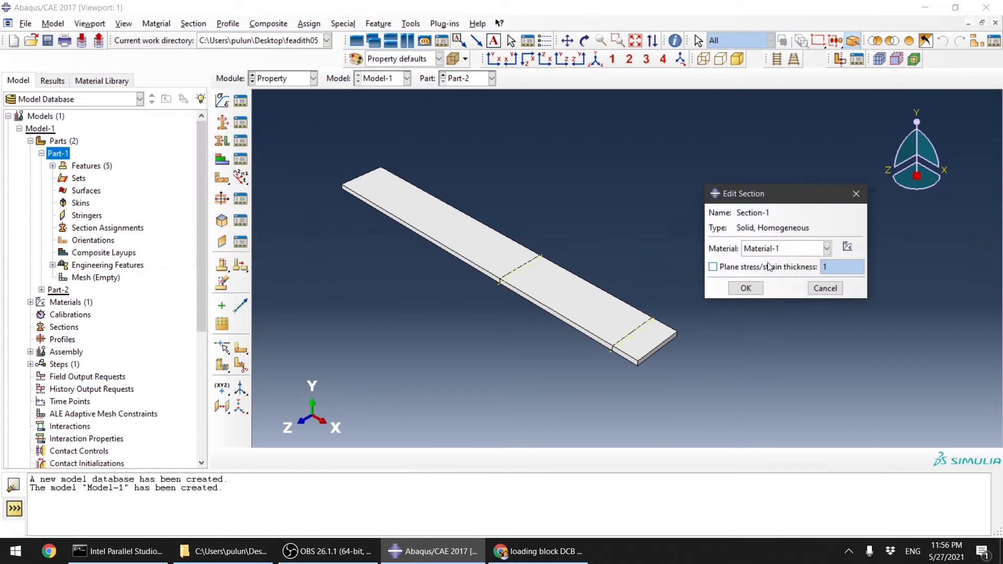
pyautogui.click(745, 288)
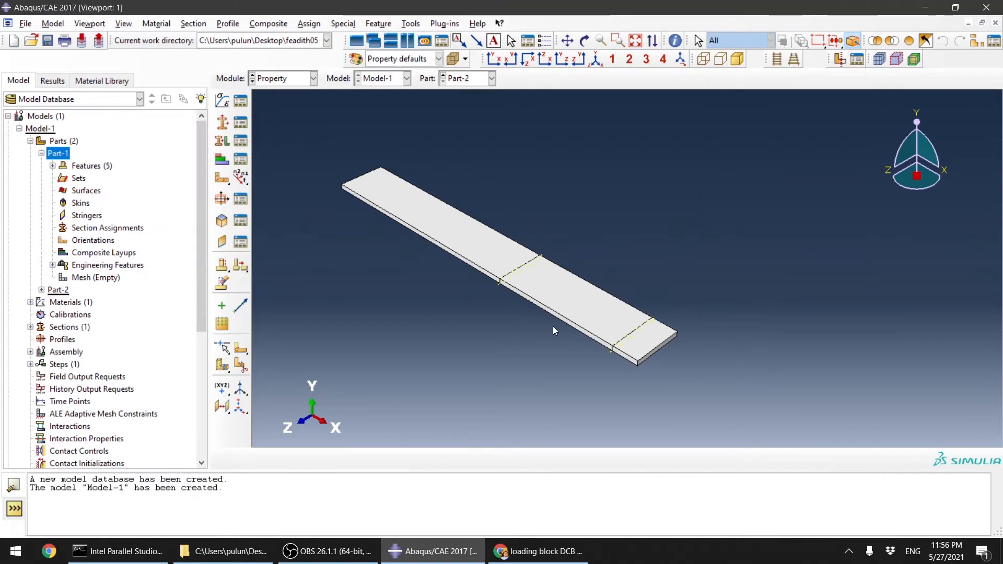
# Step: Assign Section-1 to all regions of Part-2
pyautogui.click(222, 141)
pyautogui.scroll(-2, 642, 396)
pyautogui.moveTo(390, 218); pyautogui.dragTo(704, 400)
pyautogui.middleClick(663, 374)
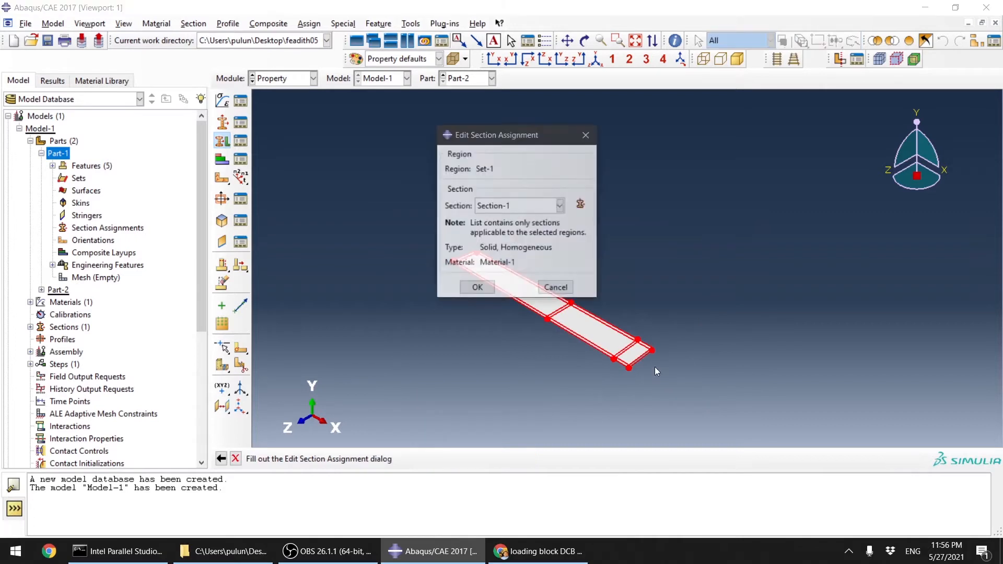
pyautogui.click(476, 289)
# Step: Switch to Part-1 and assign Section-1 to all of its regions
pyautogui.click(450, 78)
pyautogui.click(466, 93)
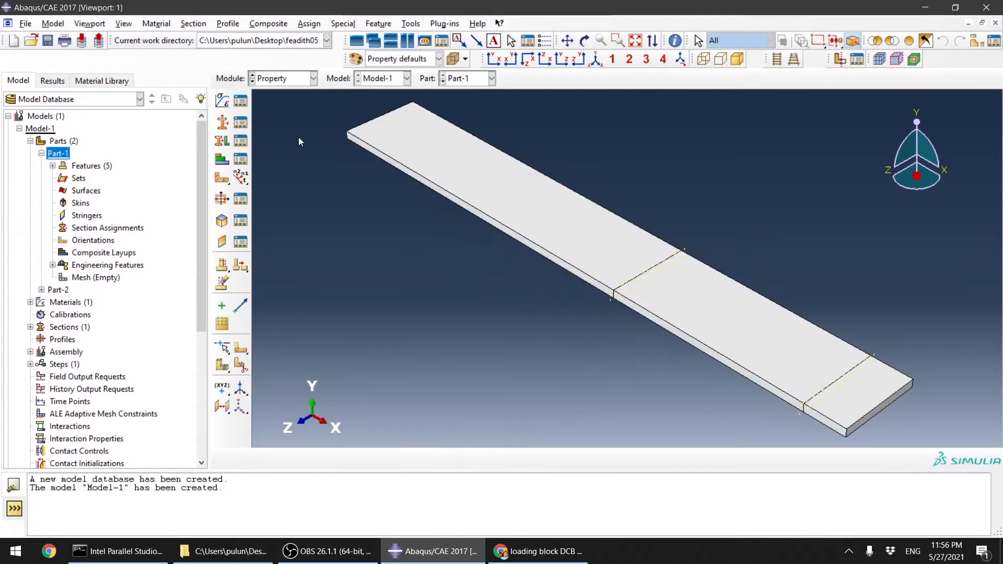
pyautogui.click(223, 146)
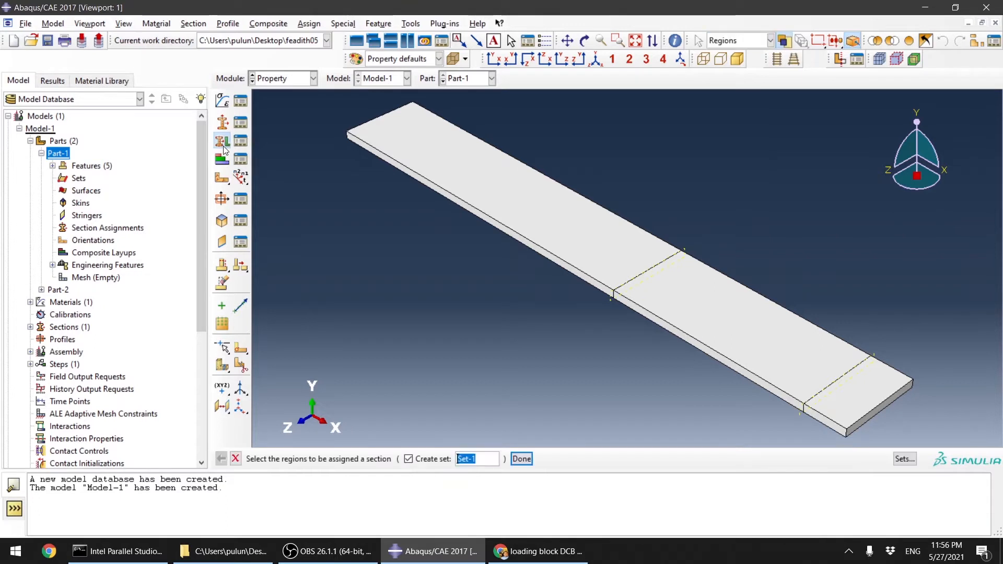
pyautogui.scroll(-2, 530, 285)
pyautogui.moveTo(362, 123); pyautogui.dragTo(861, 425)
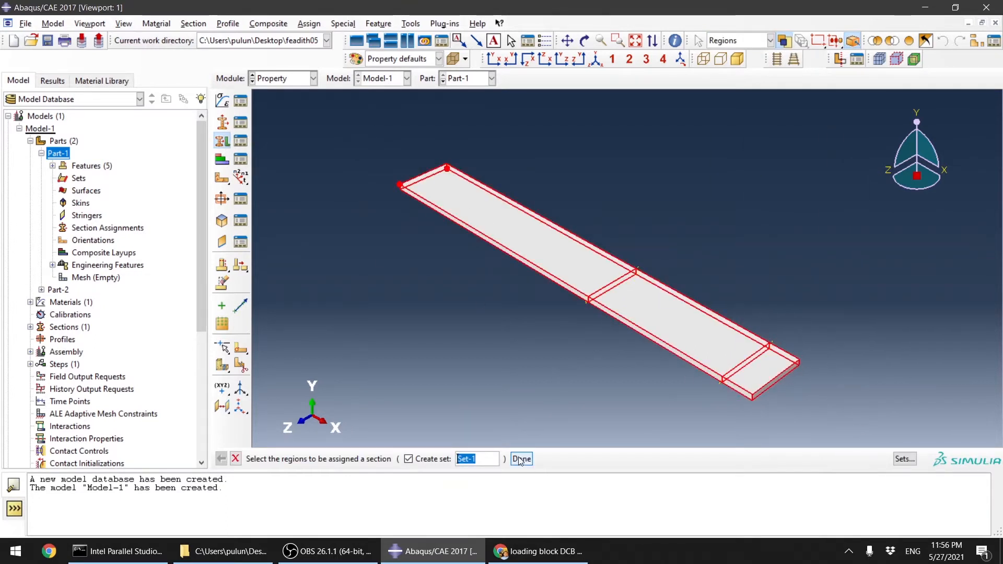
pyautogui.middleClick(600, 372)
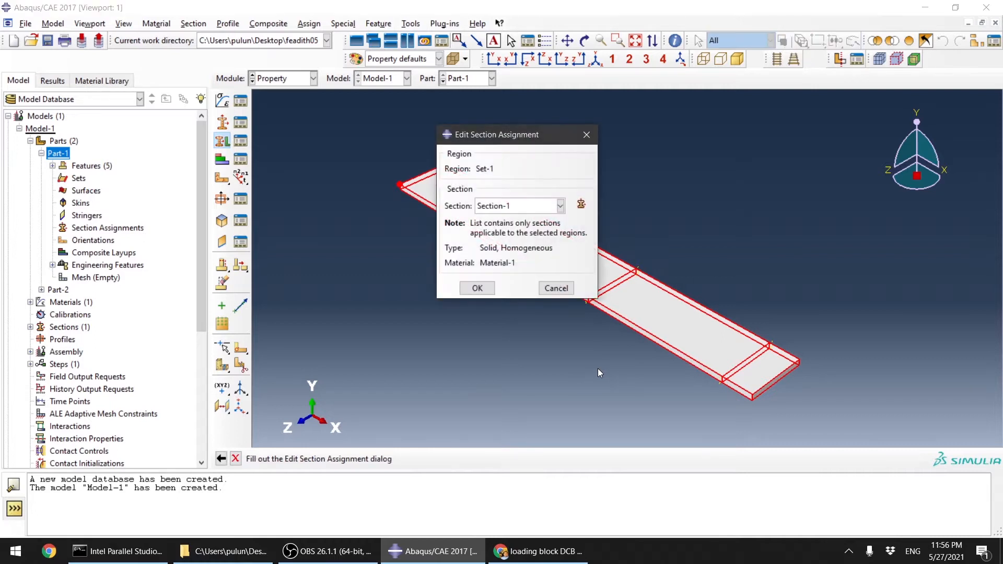
pyautogui.click(487, 293)
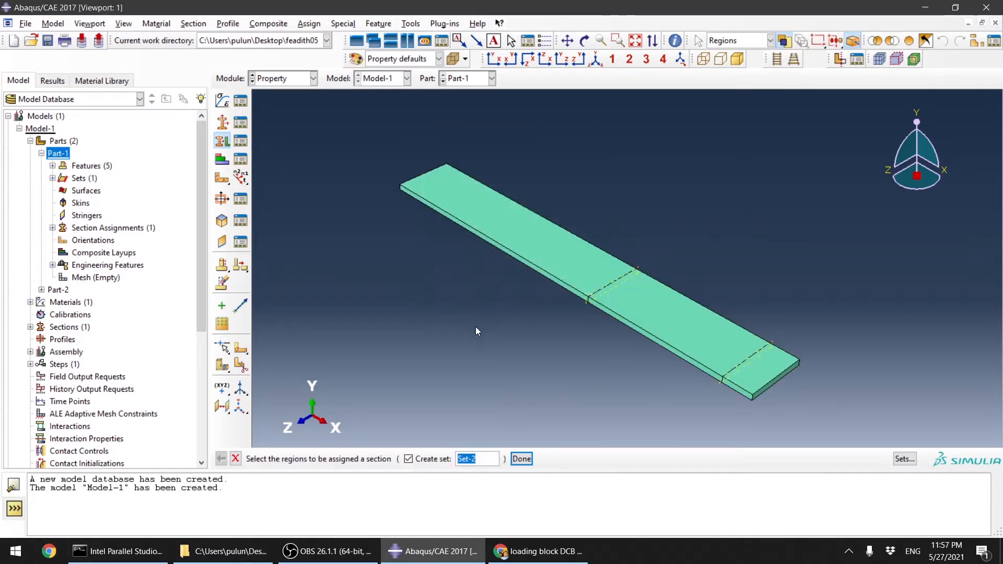
pyautogui.click(236, 460)
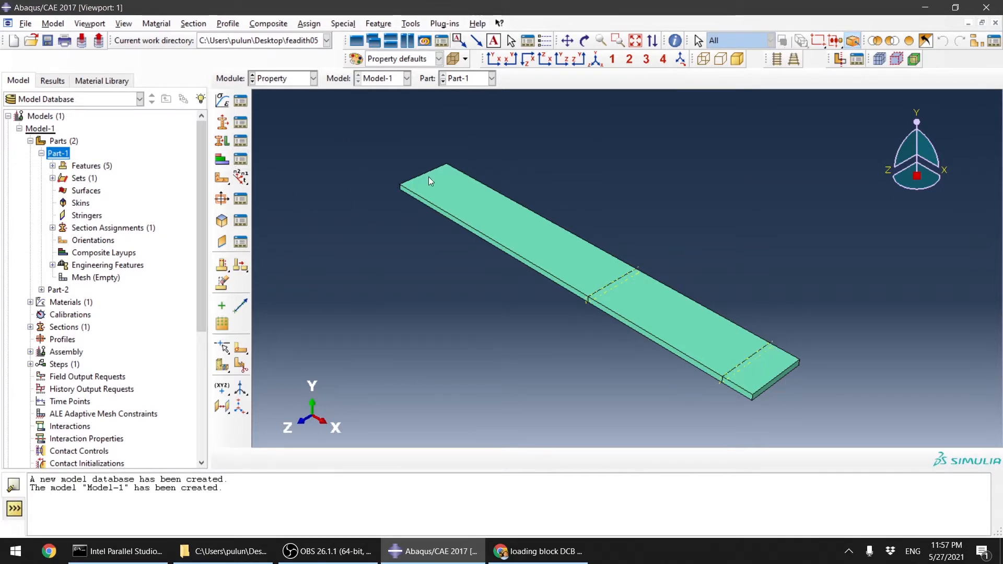
# Step: Assign a Global material orientation to all regions of Part-1 with Axis 1 and default stacking direction
pyautogui.click(221, 184)
pyautogui.scroll(-2, 476, 253)
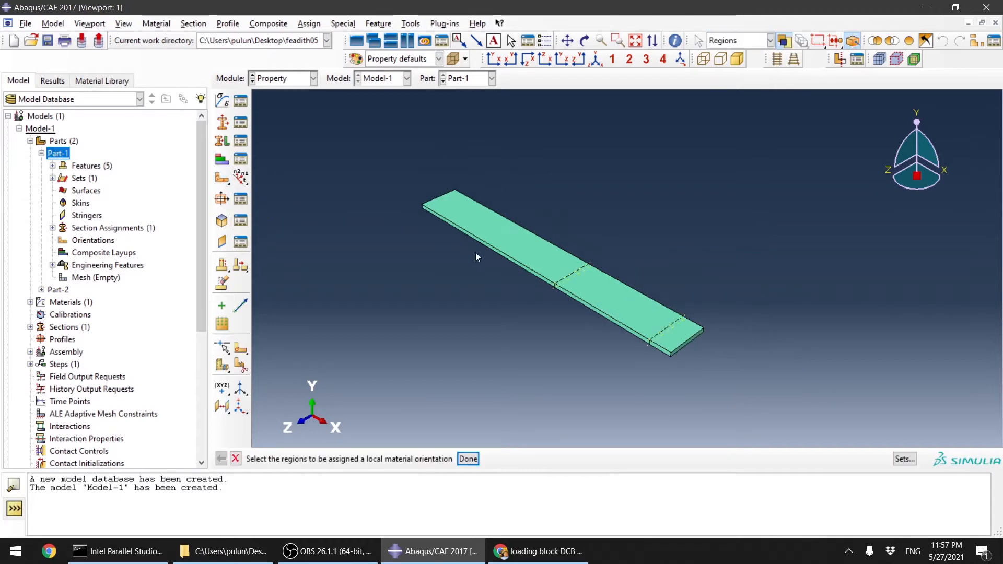
pyautogui.moveTo(414, 162); pyautogui.dragTo(792, 401)
pyautogui.click(468, 459)
pyautogui.click(429, 460)
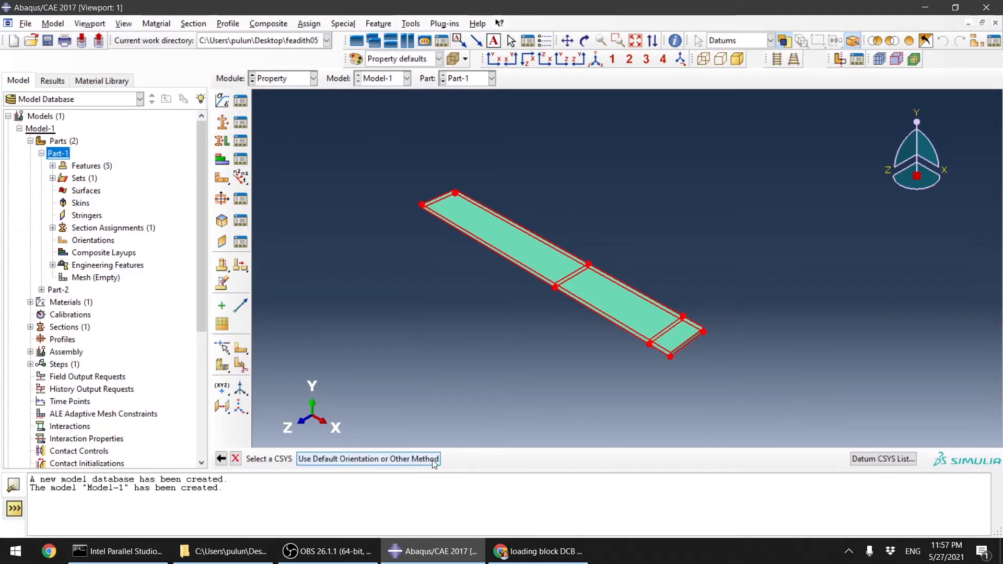
pyautogui.scroll(6, 556, 343)
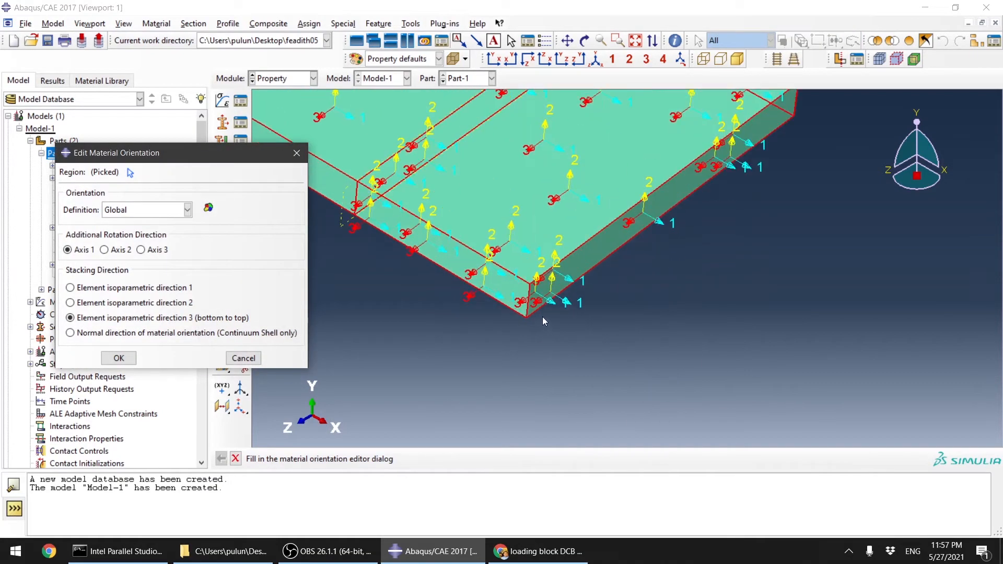
pyautogui.scroll(2, 569, 300)
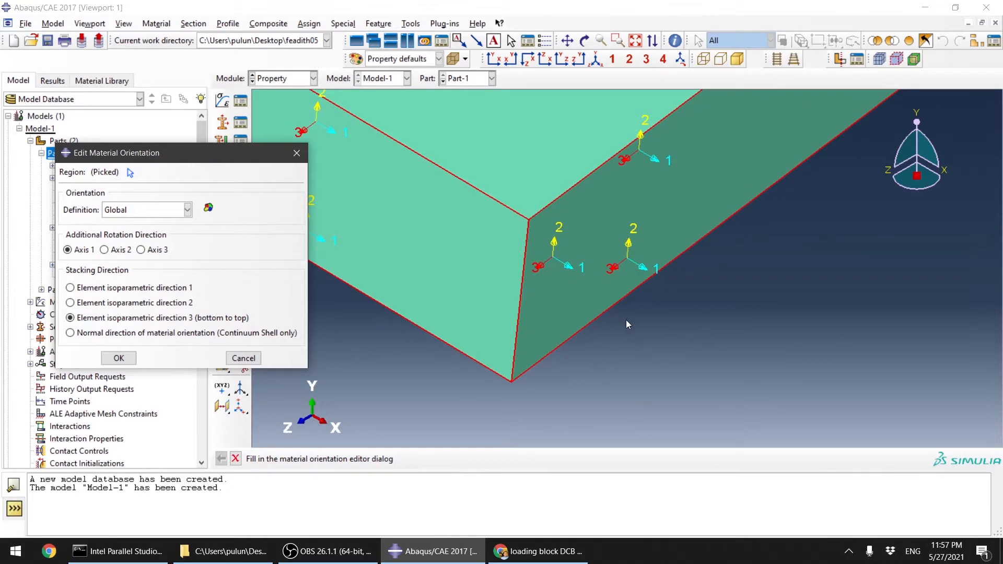
pyautogui.scroll(-2, 807, 368)
pyautogui.scroll(-2, 855, 334)
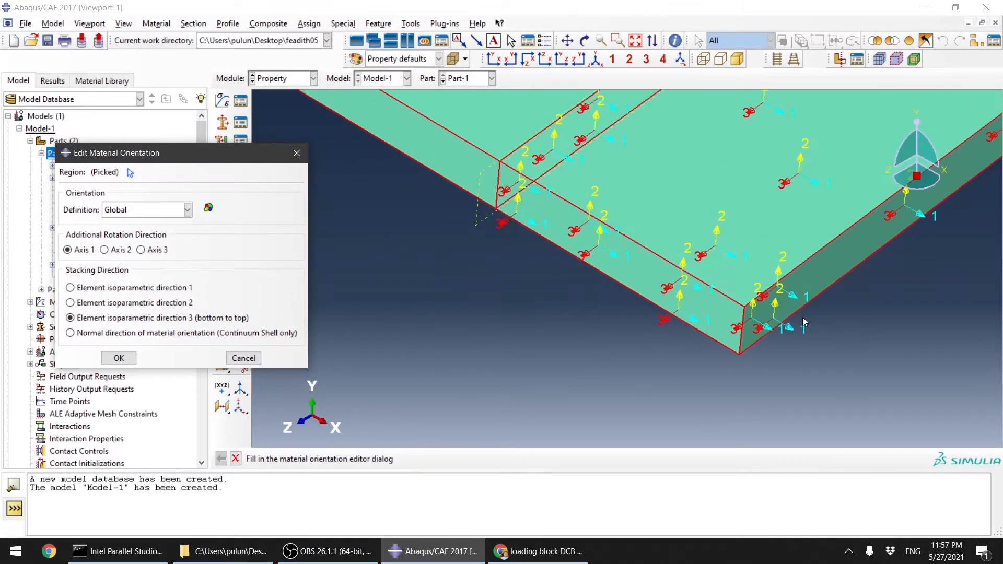
pyautogui.scroll(-3, 803, 322)
pyautogui.scroll(2, 796, 372)
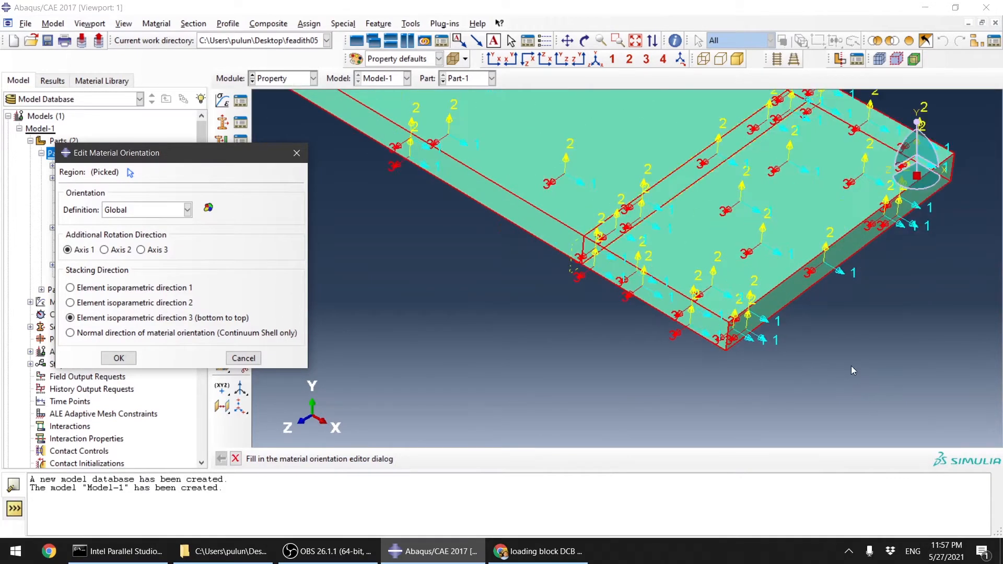
pyautogui.scroll(3, 852, 366)
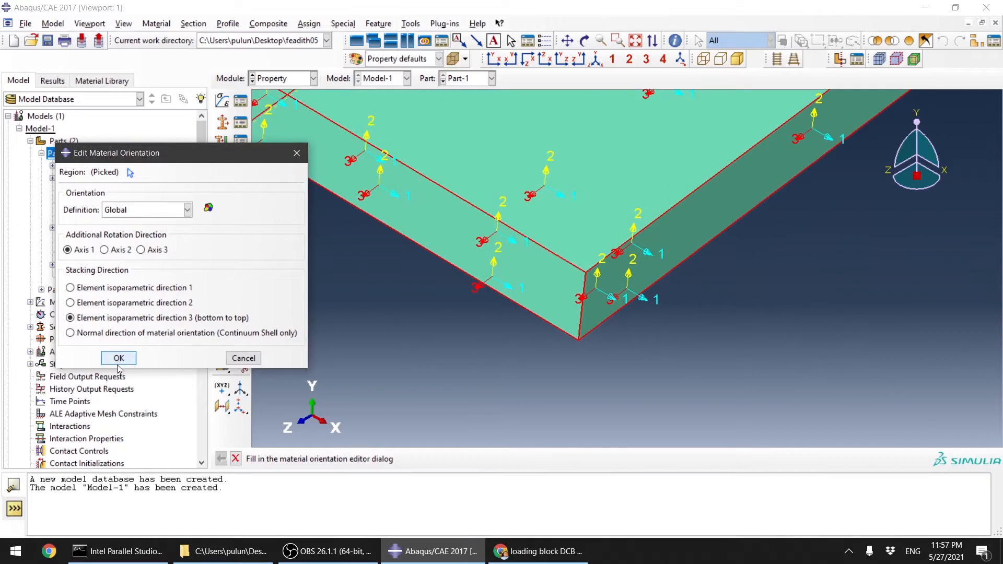
pyautogui.scroll(2, 633, 303)
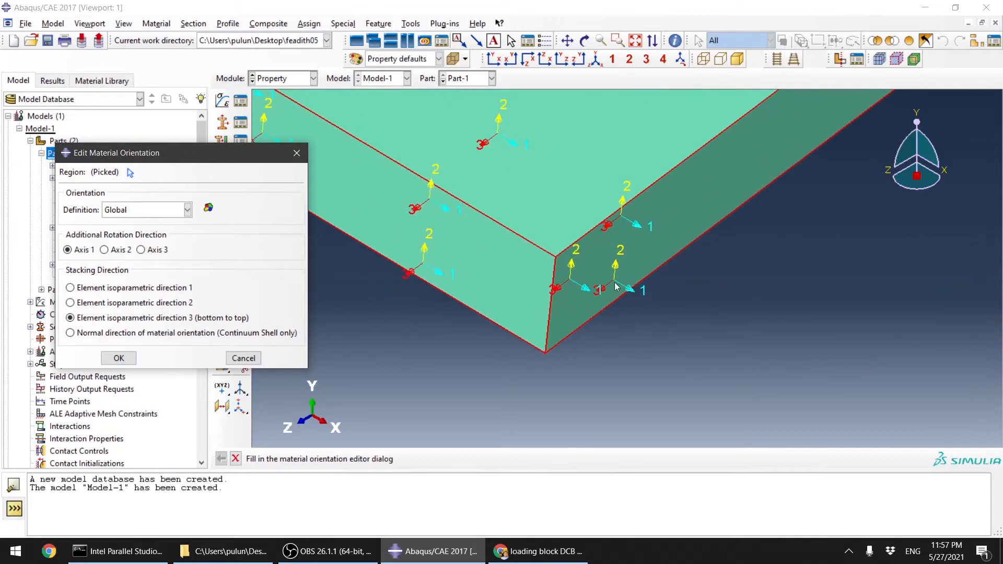
pyautogui.click(119, 358)
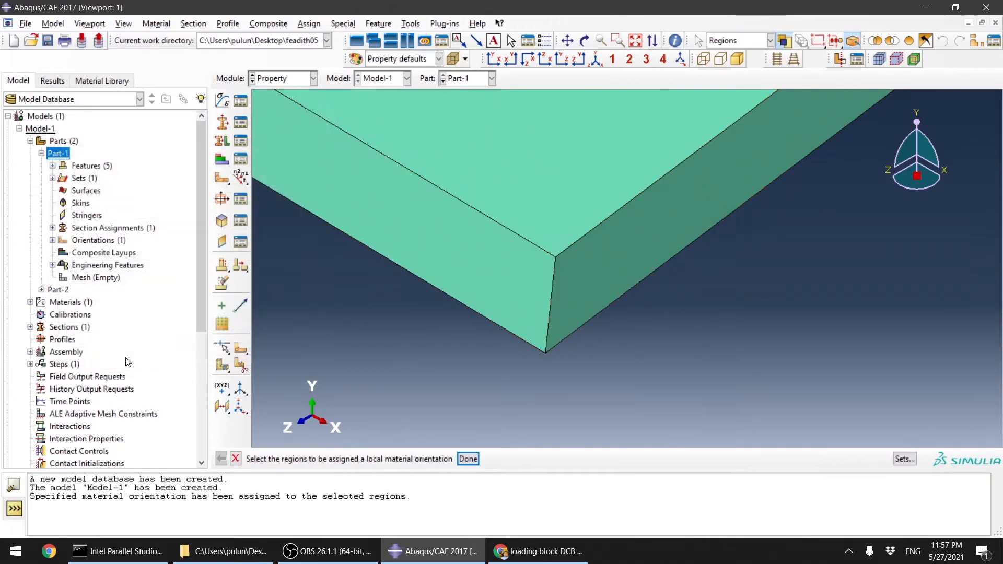
pyautogui.click(468, 459)
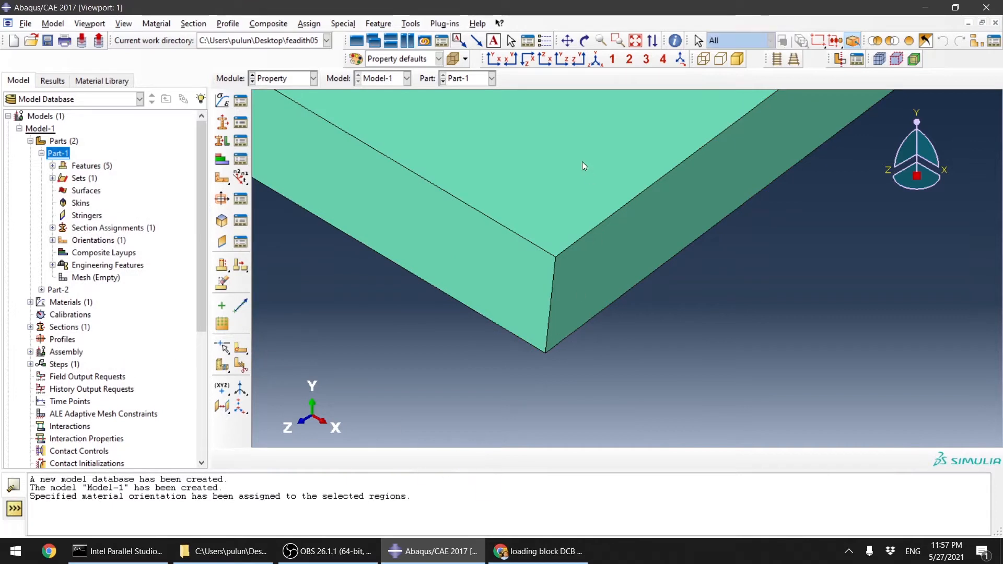
# Step: Switch to Part-2 and assign a Global material orientation to all of its regions
pyautogui.click(465, 78)
pyautogui.click(460, 105)
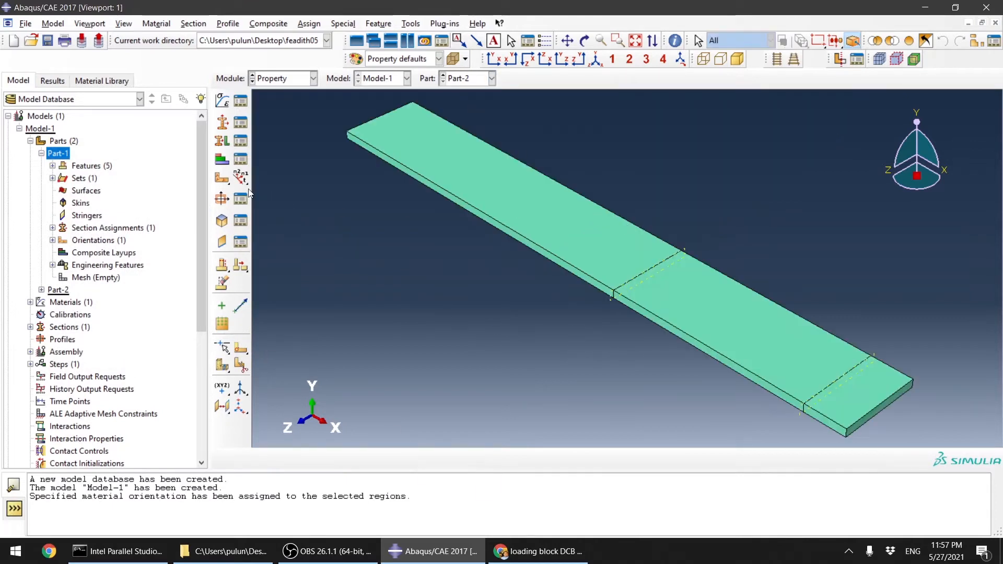
pyautogui.click(241, 177)
pyautogui.scroll(-2, 416, 256)
pyautogui.moveTo(327, 135); pyautogui.dragTo(735, 396)
pyautogui.middleClick(735, 396)
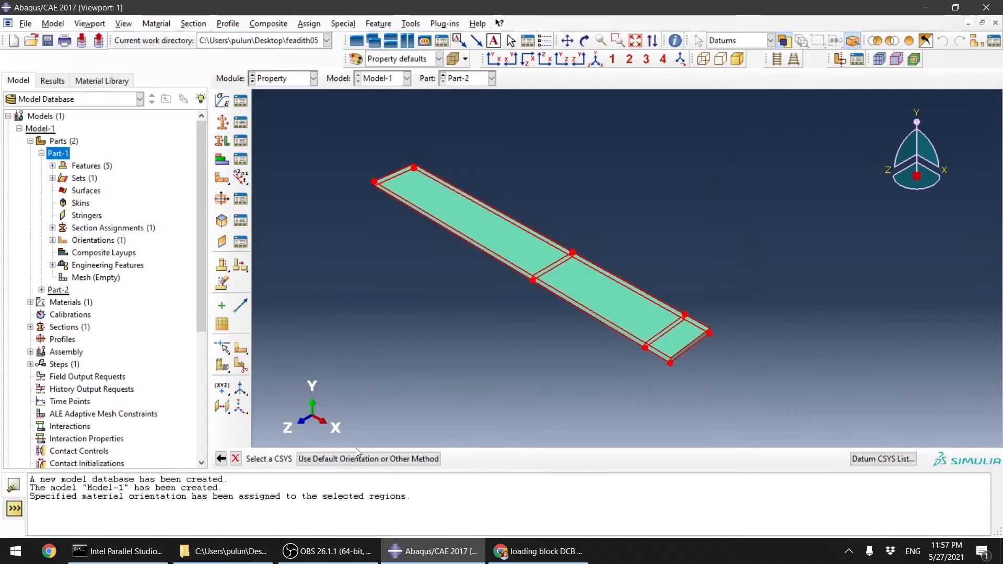
pyautogui.click(369, 459)
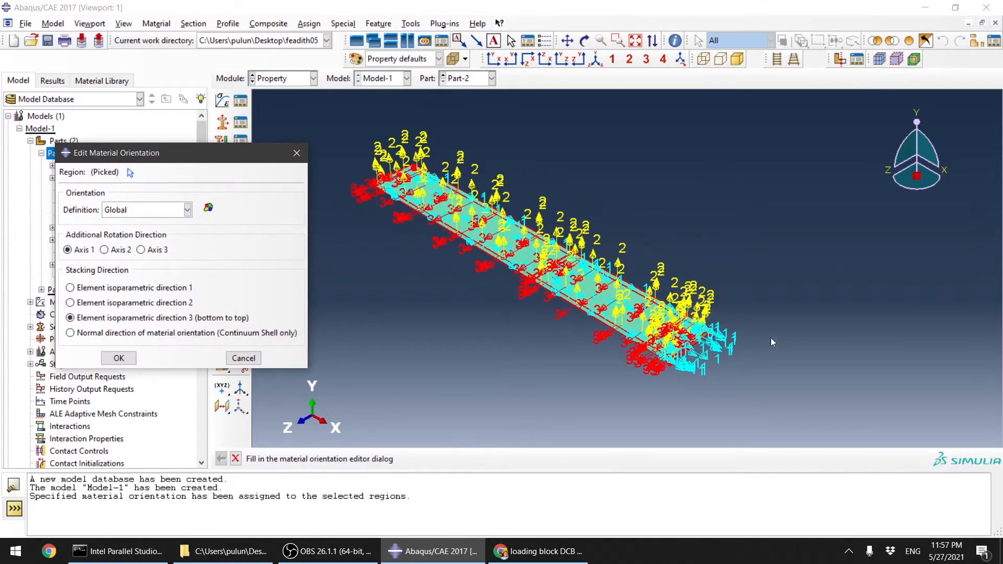
pyautogui.scroll(-3, 523, 403)
pyautogui.scroll(-8, 711, 323)
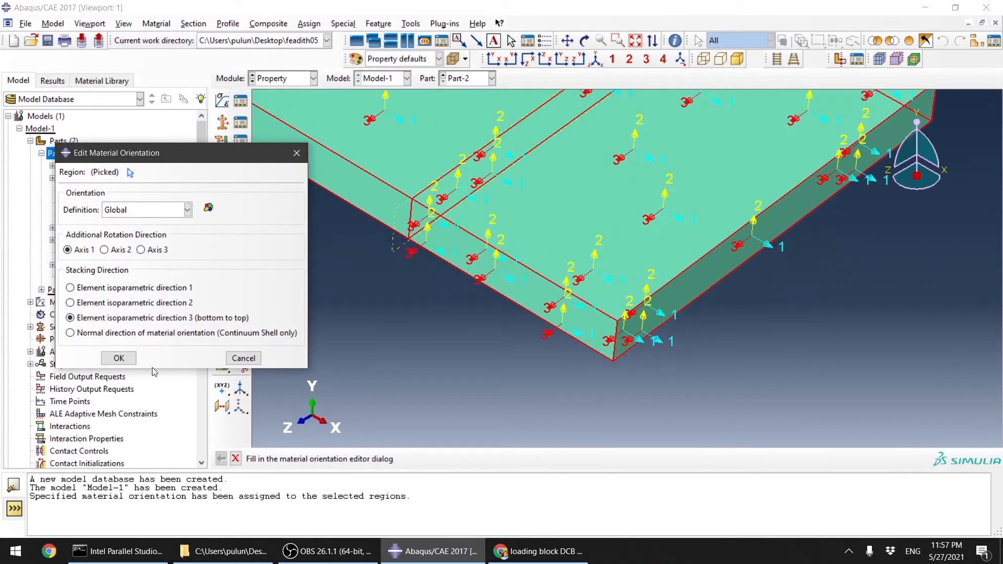
pyautogui.click(119, 358)
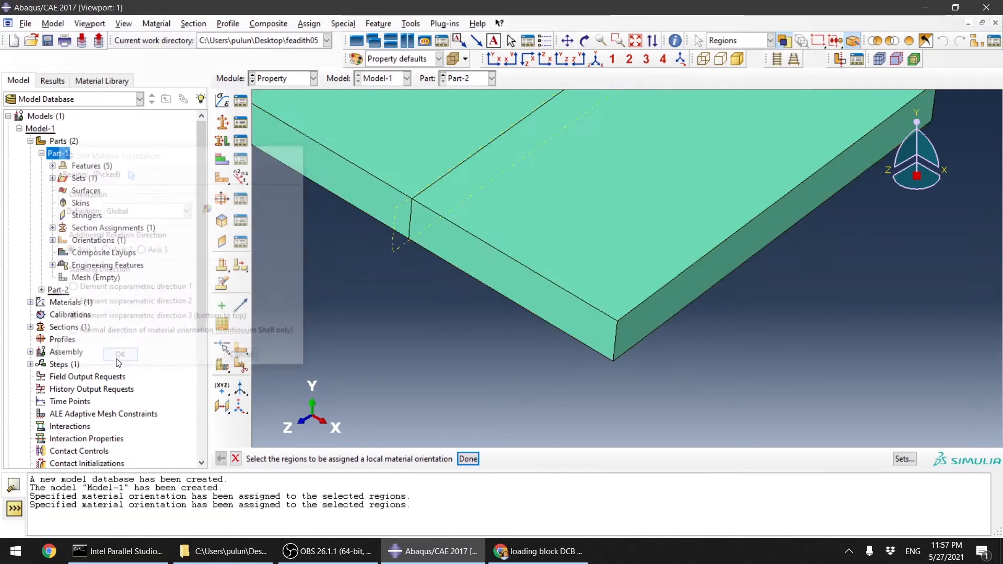
pyautogui.click(473, 461)
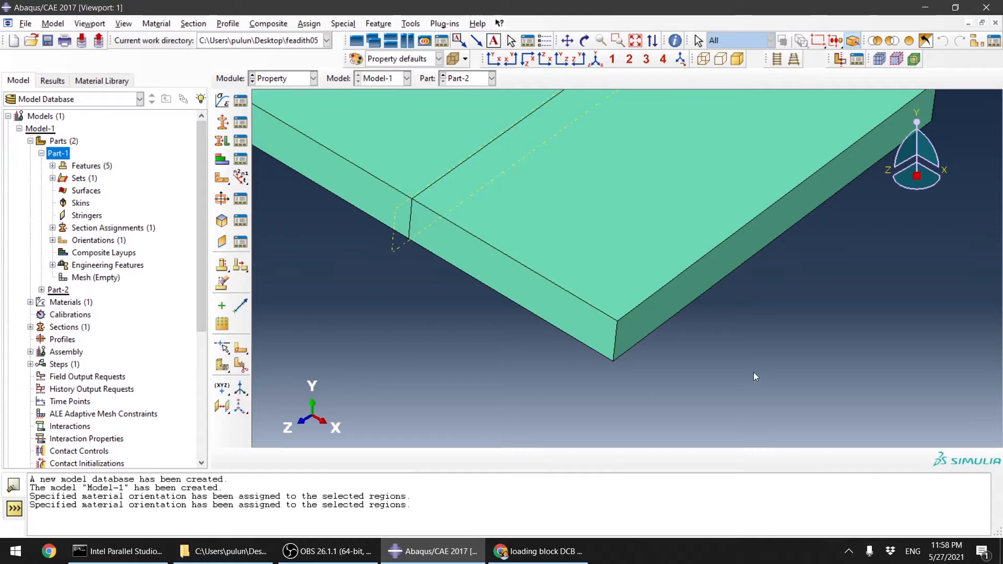
# Step: Start a new material orientation for all Part-2 regions and set the additional rotation direction to Axis 2
pyautogui.scroll(-3, 751, 372)
pyautogui.scroll(4, 750, 372)
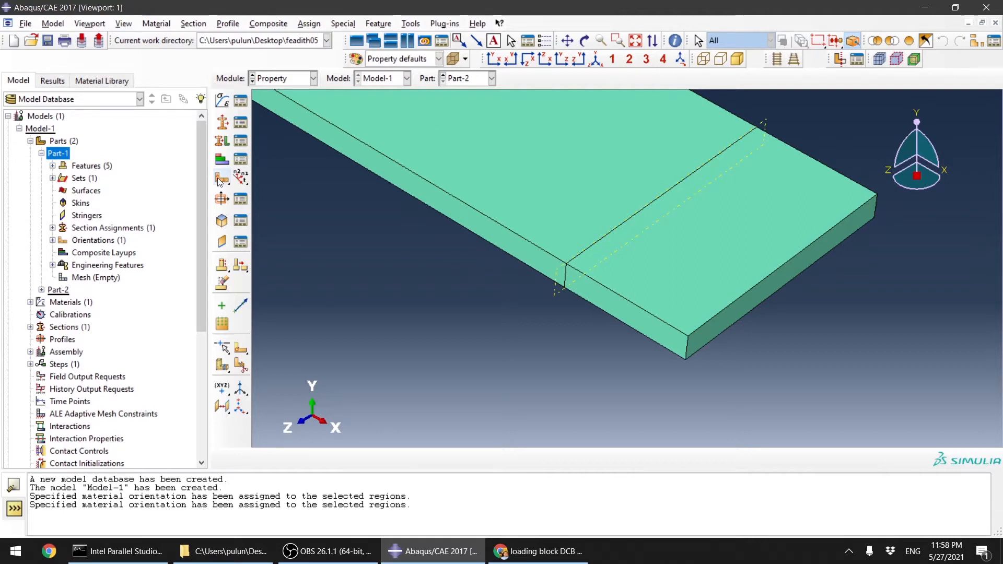
pyautogui.scroll(-5, 739, 320)
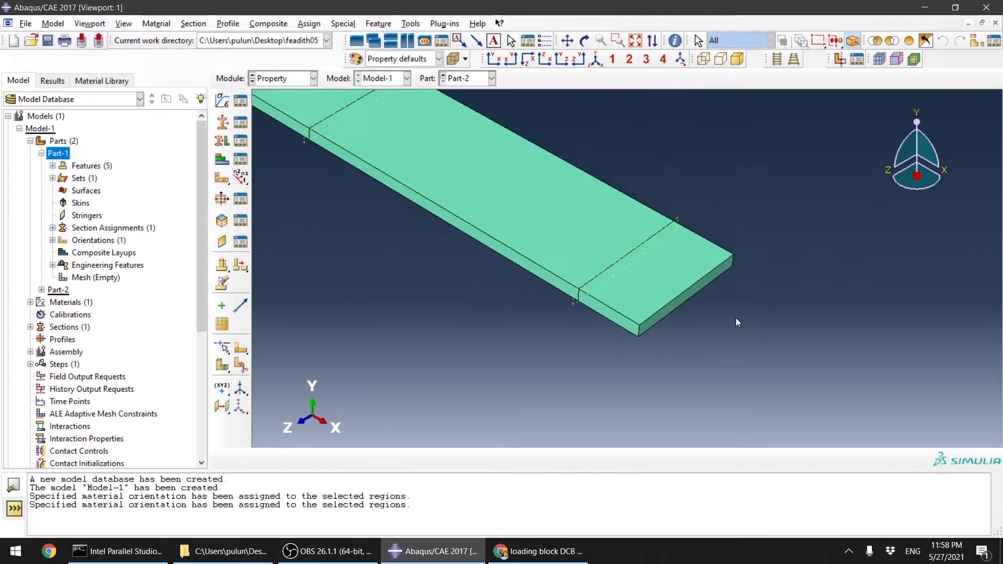
pyautogui.scroll(2, 816, 295)
pyautogui.scroll(-2, 816, 295)
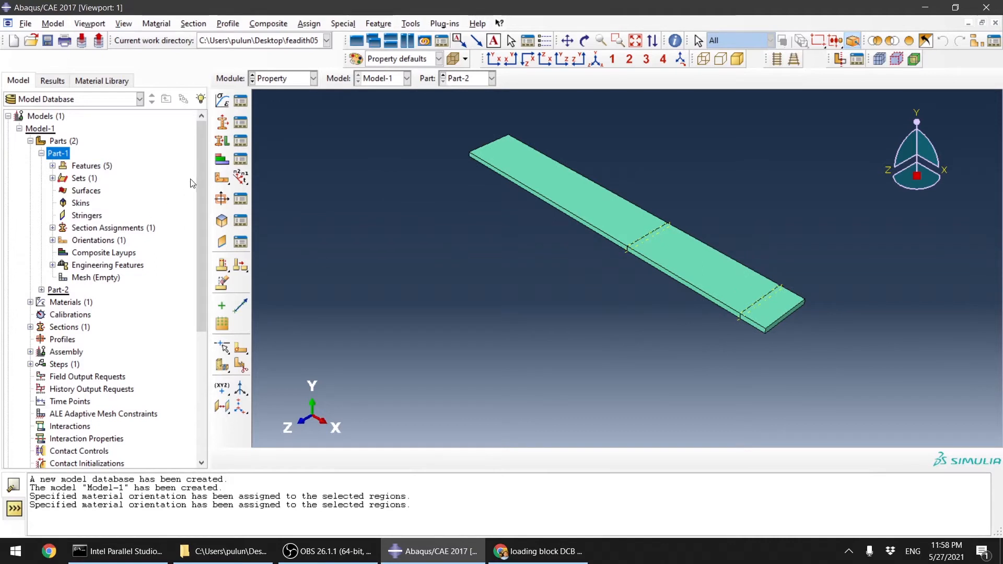
pyautogui.click(218, 179)
pyautogui.moveTo(434, 106); pyautogui.dragTo(855, 370)
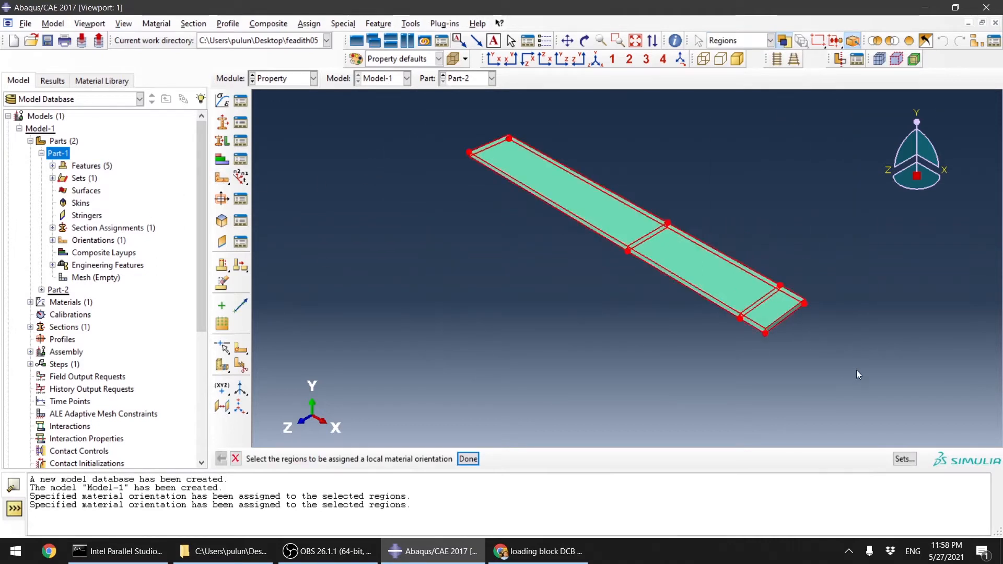
pyautogui.click(468, 459)
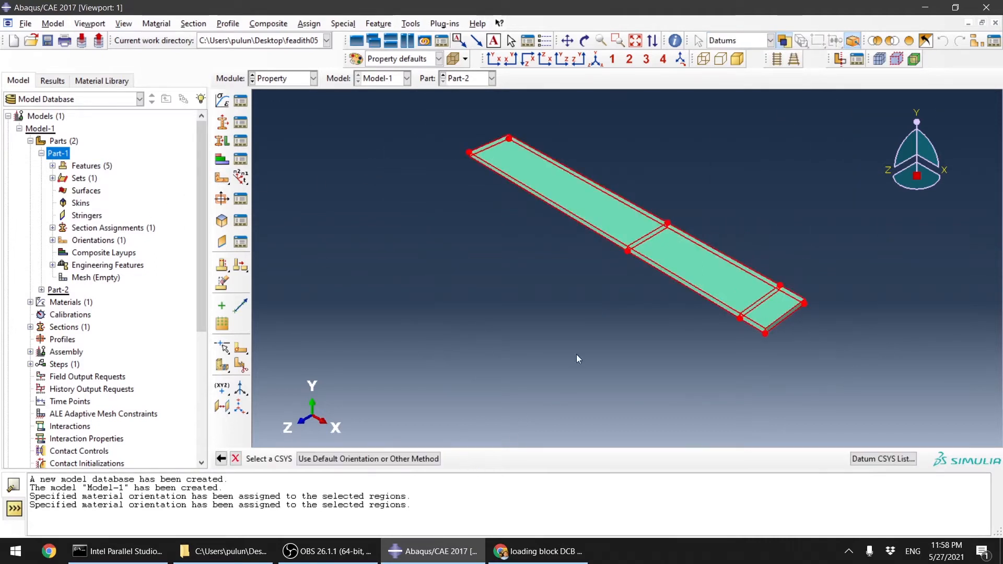
pyautogui.scroll(1, 819, 281)
pyautogui.scroll(3, 819, 281)
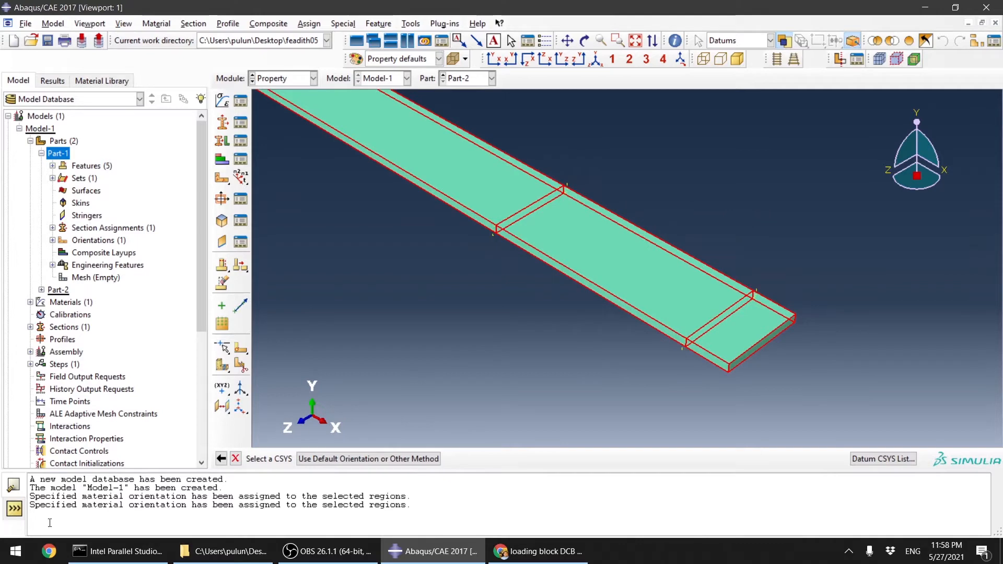
pyautogui.click(328, 459)
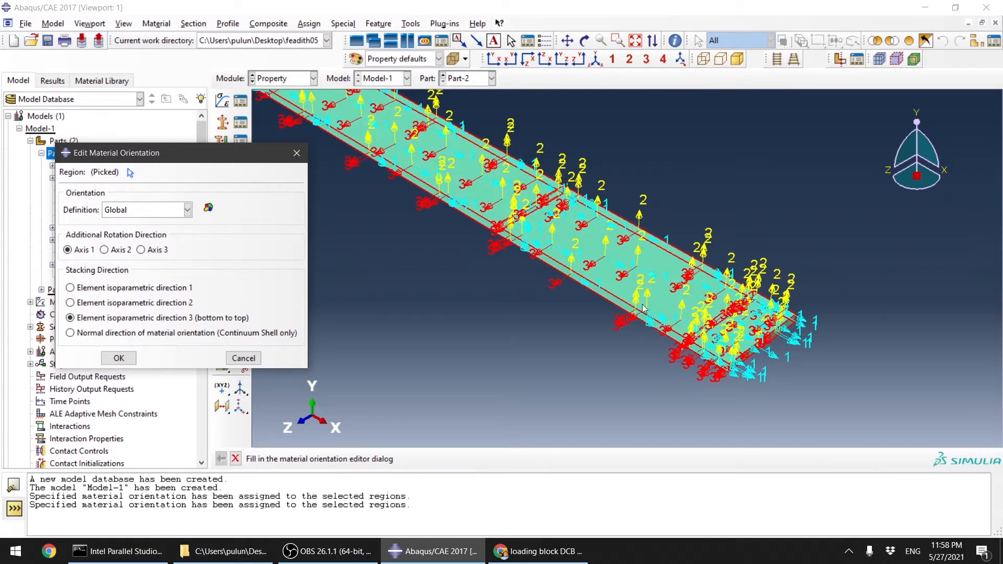
pyautogui.click(111, 249)
# Step: Try a Coordinate system orientation definition with a 90° additional rotation for Part-2, then cancel without saving the changes
pyautogui.scroll(2, 679, 371)
pyautogui.scroll(1, 824, 385)
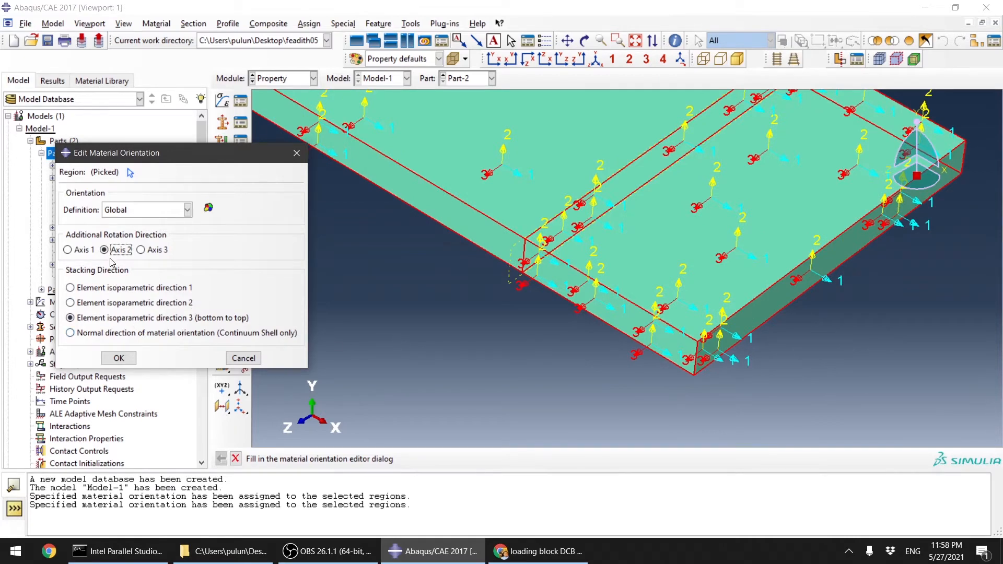
pyautogui.click(187, 210)
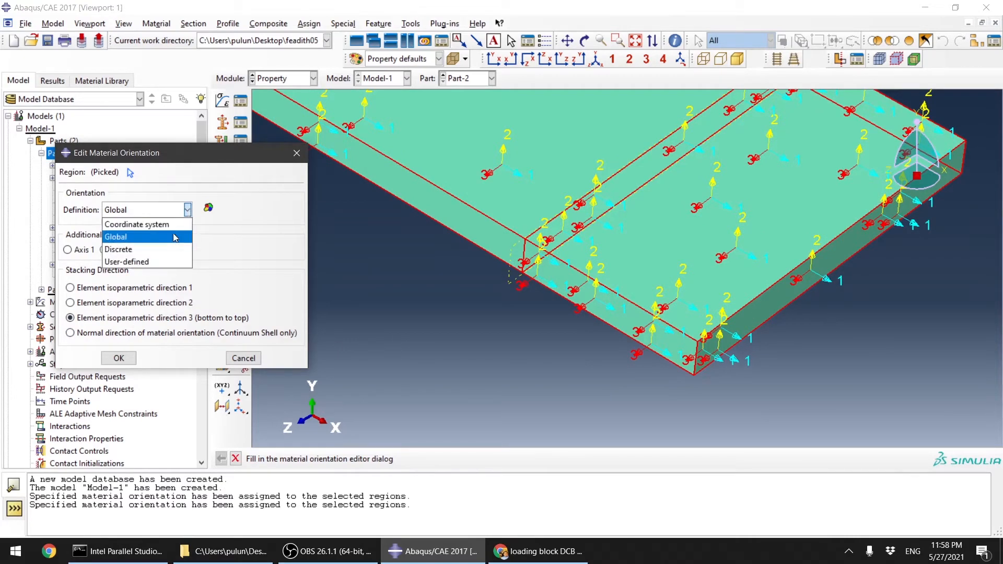
pyautogui.click(178, 254)
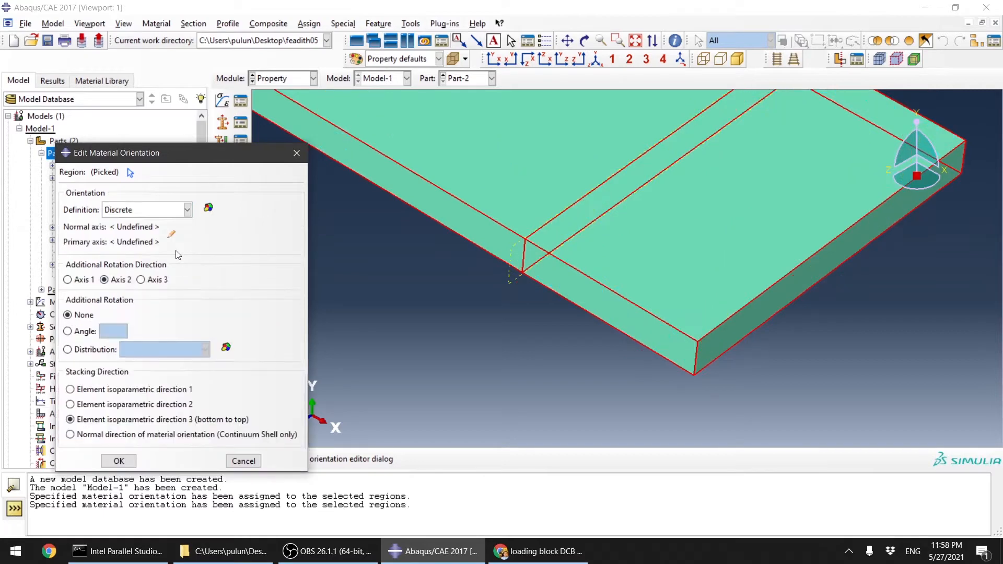
pyautogui.click(187, 210)
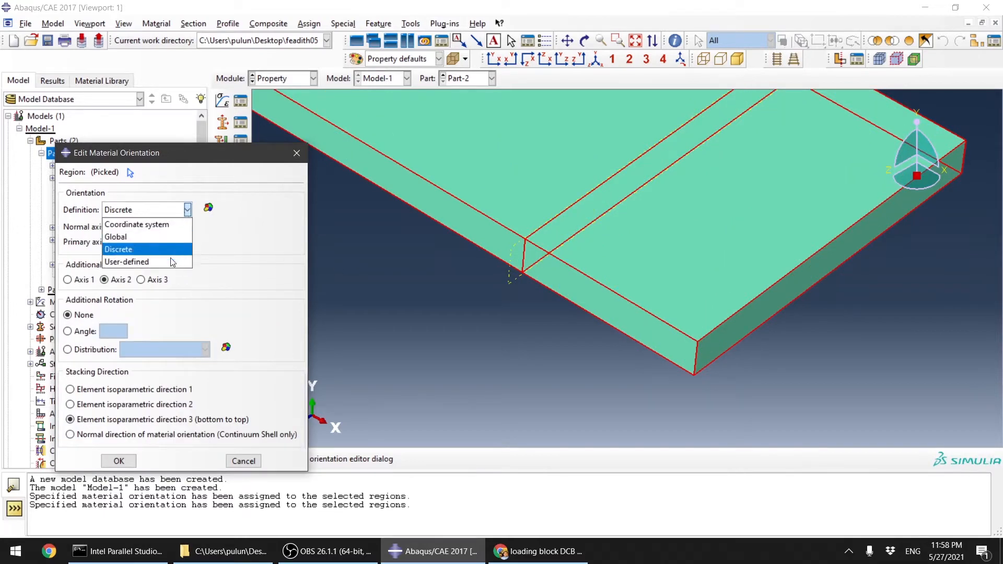
pyautogui.click(168, 226)
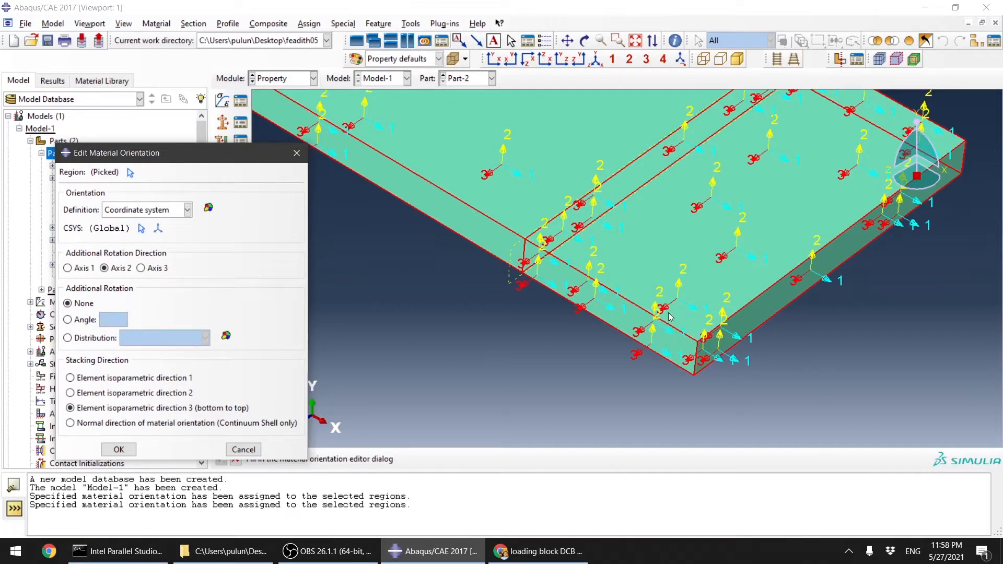
pyautogui.click(77, 321)
pyautogui.write('90')
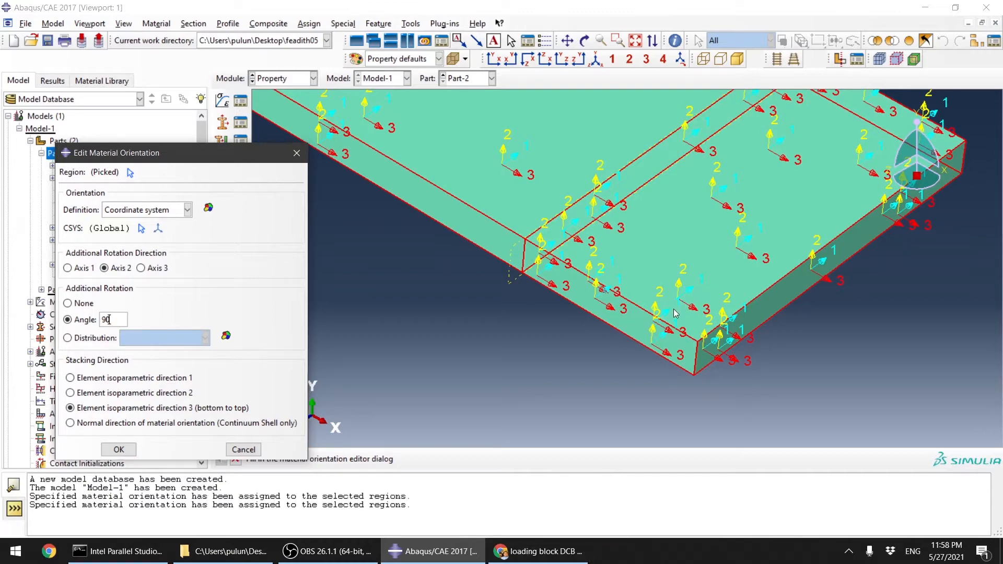
pyautogui.scroll(-2, 517, 346)
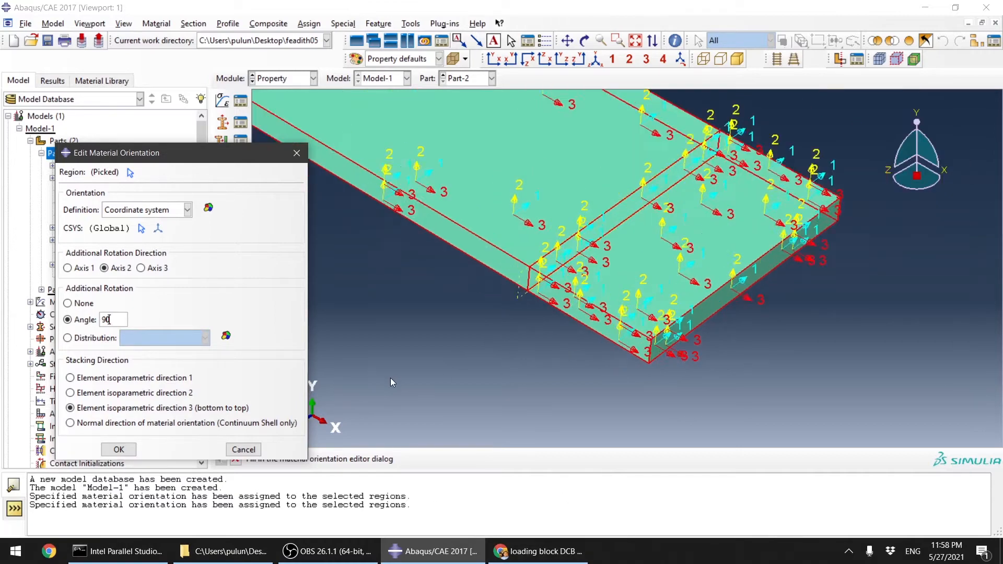
pyautogui.scroll(1, 391, 382)
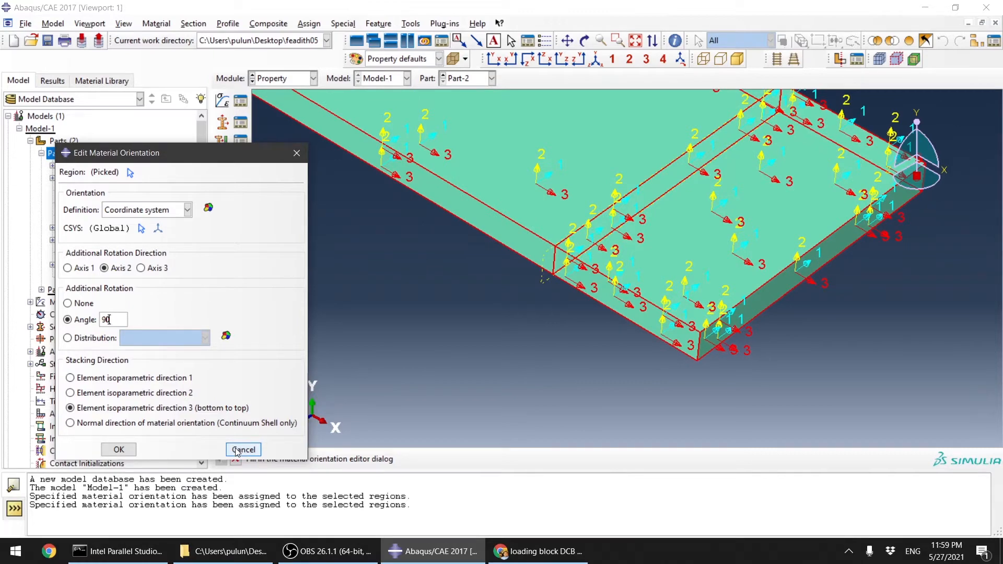
pyautogui.click(242, 450)
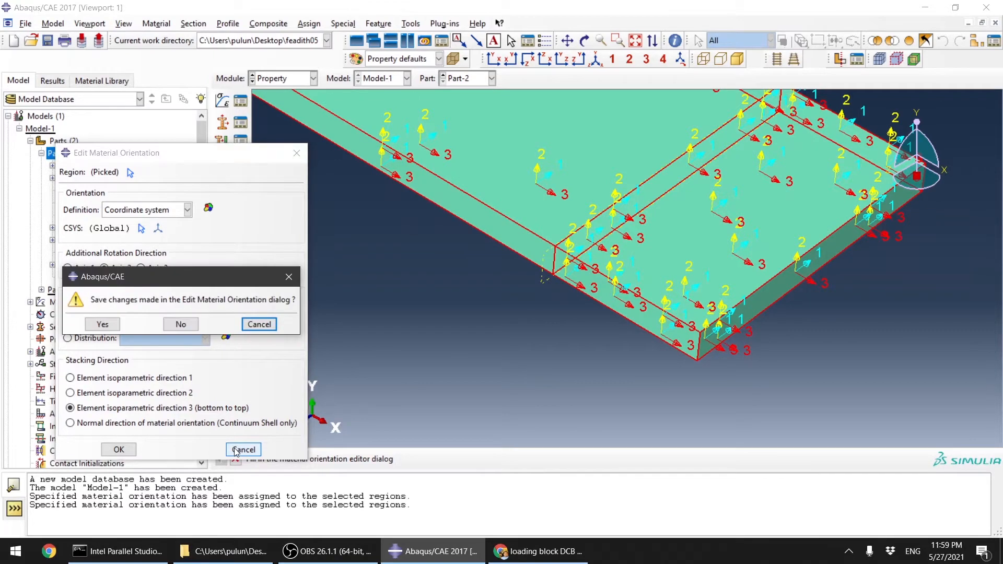
pyautogui.click(189, 324)
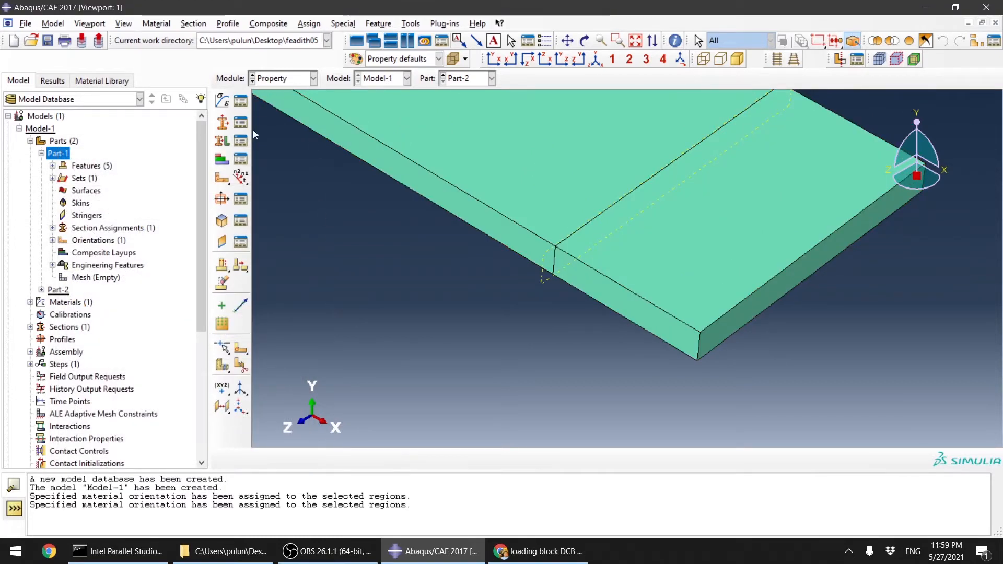
# Step: In the Assembly module, create dependent instances of Part-1 and Part-2 with auto-offset from other instances enabled
pyautogui.click(307, 79)
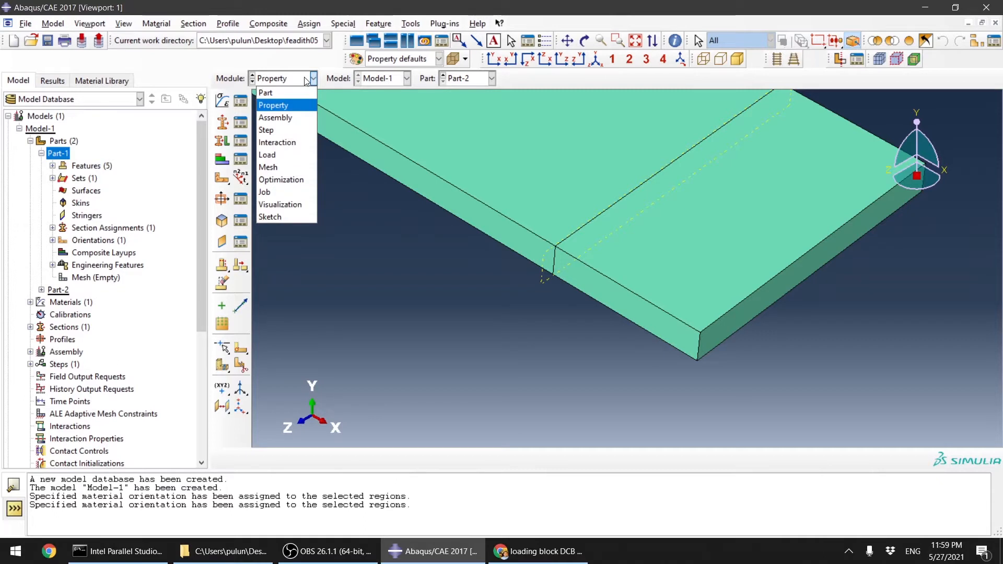
pyautogui.click(279, 118)
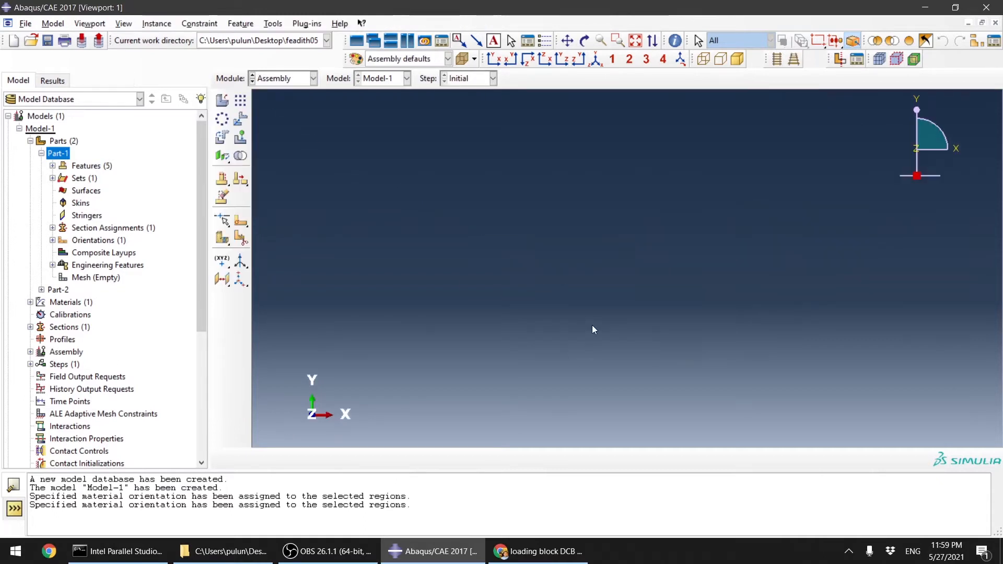
pyautogui.click(222, 100)
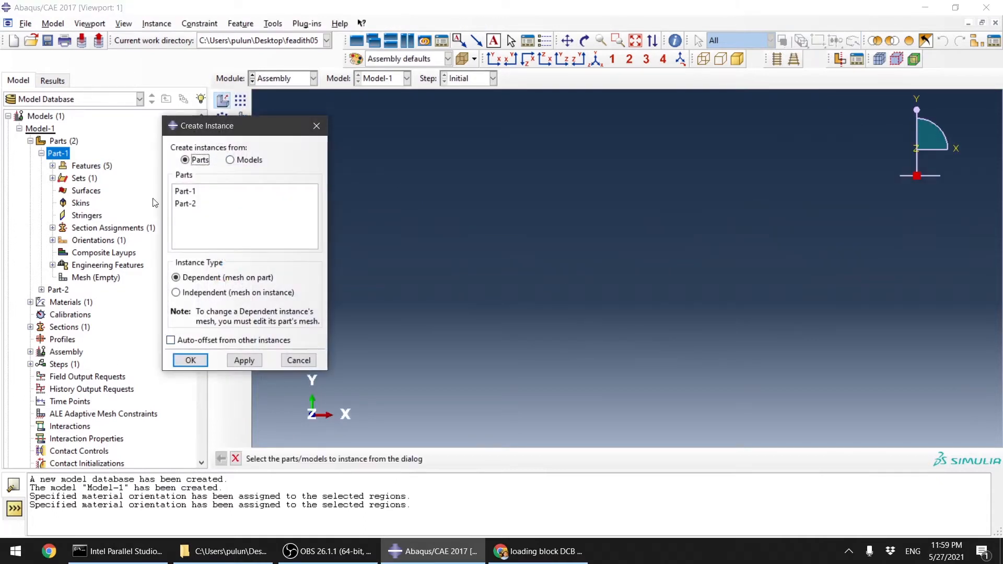
pyautogui.moveTo(180, 192); pyautogui.dragTo(193, 204)
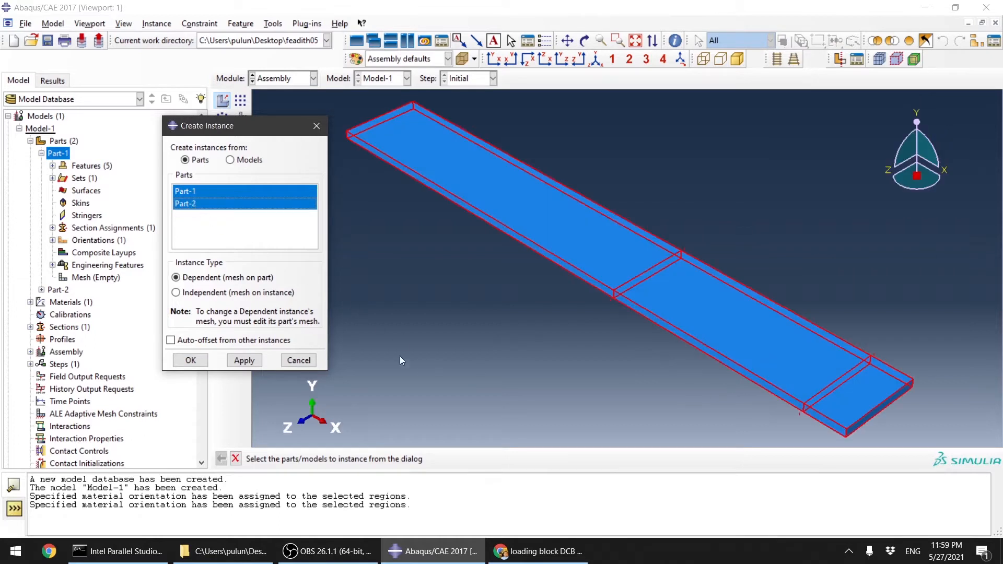
pyautogui.scroll(-3, 600, 312)
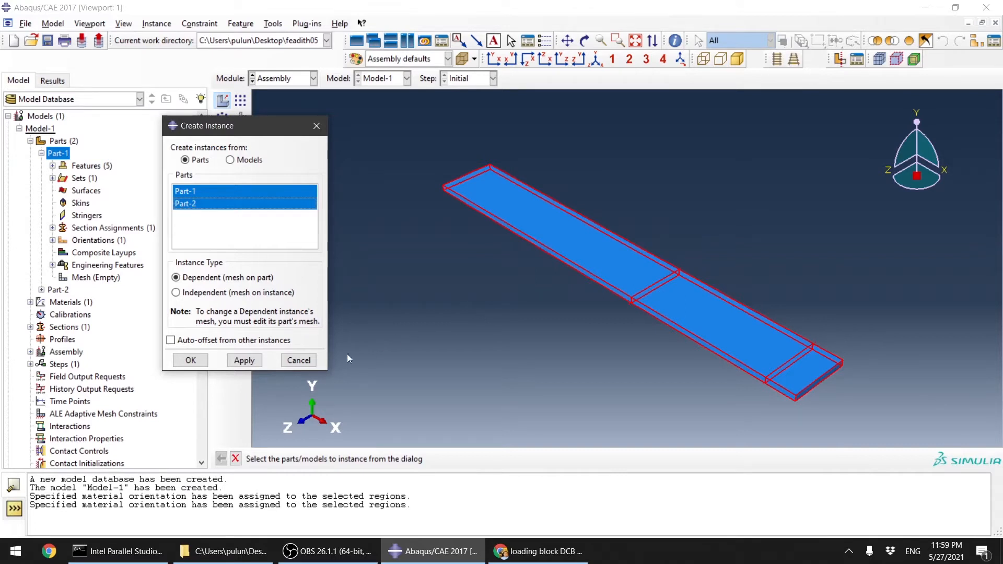
pyautogui.click(175, 341)
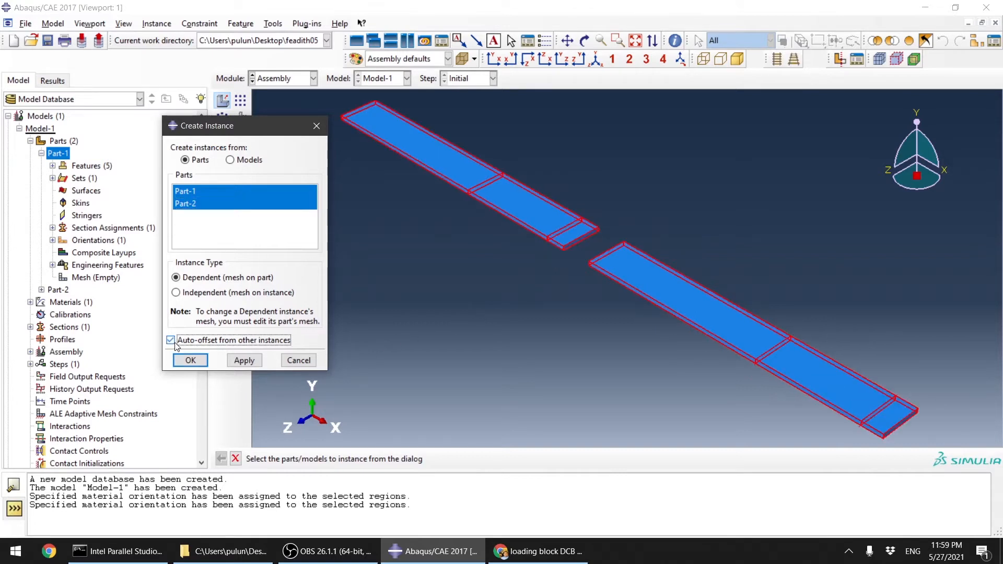
pyautogui.click(202, 361)
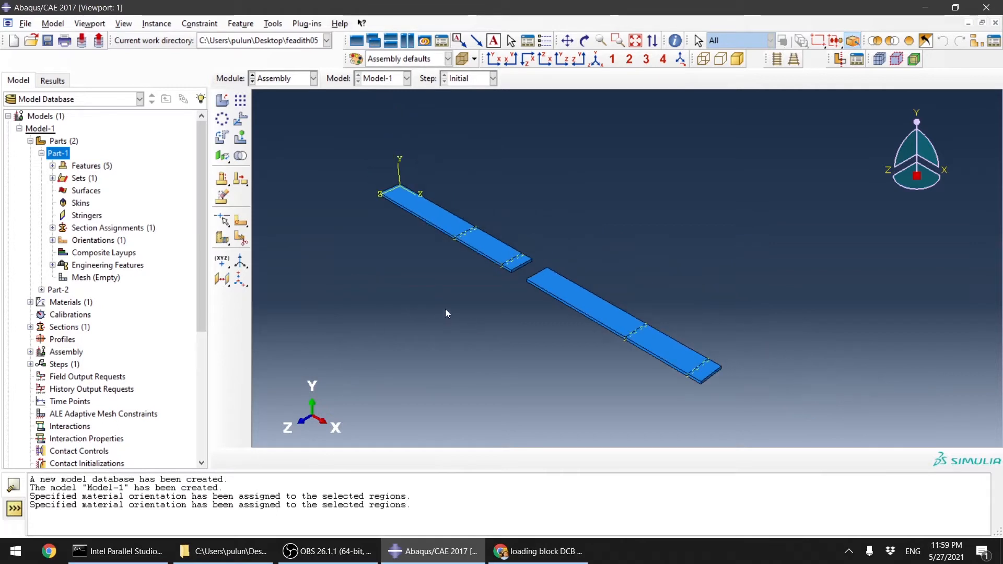
# Step: In the Step module, create a Static, General step with Nlgeom on and automatic stabilization by specified dissipated energy fraction
pyautogui.scroll(-2, 445, 314)
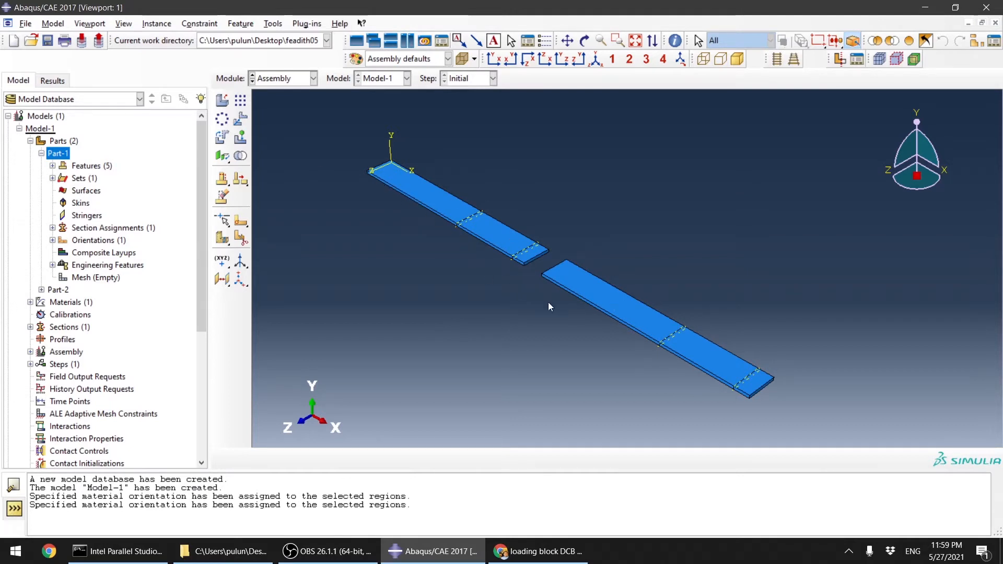
pyautogui.keyDown('ctrl'); pyautogui.keyDown('alt'); pyautogui.moveTo(548, 302); pyautogui.dragTo(601, 195); pyautogui.keyUp('alt'); pyautogui.keyUp('ctrl')
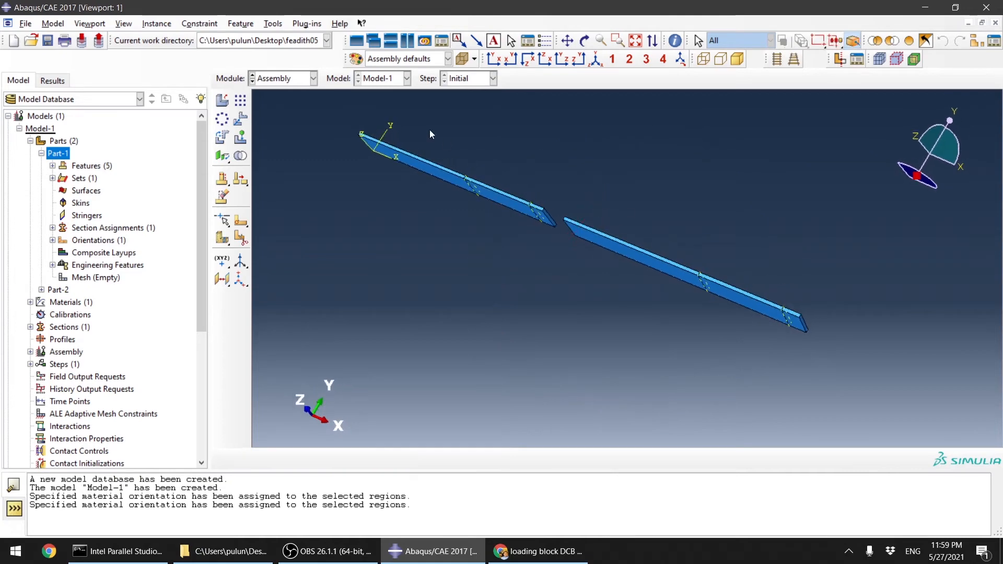
pyautogui.click(293, 78)
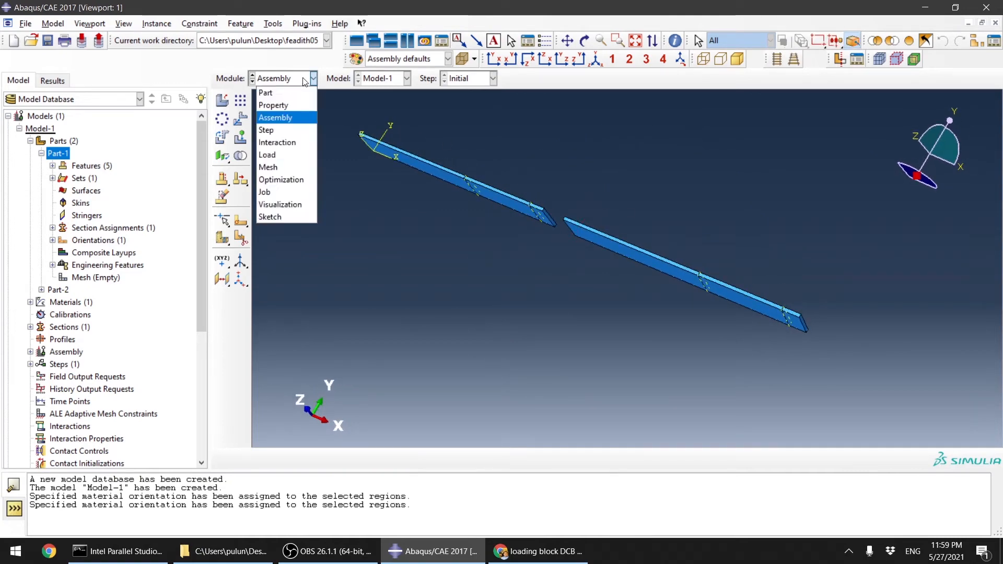
pyautogui.click(297, 130)
pyautogui.click(222, 101)
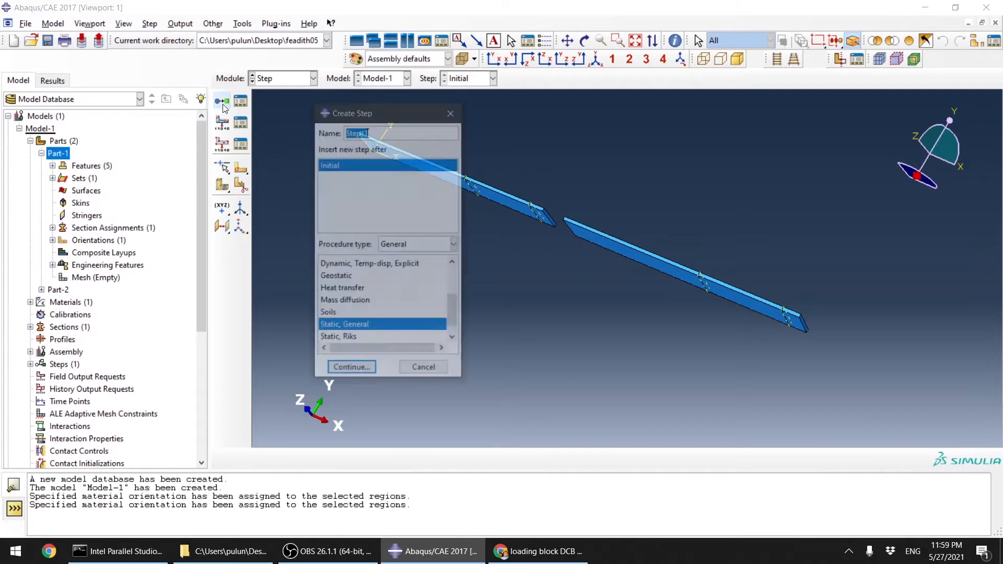
pyautogui.click(359, 371)
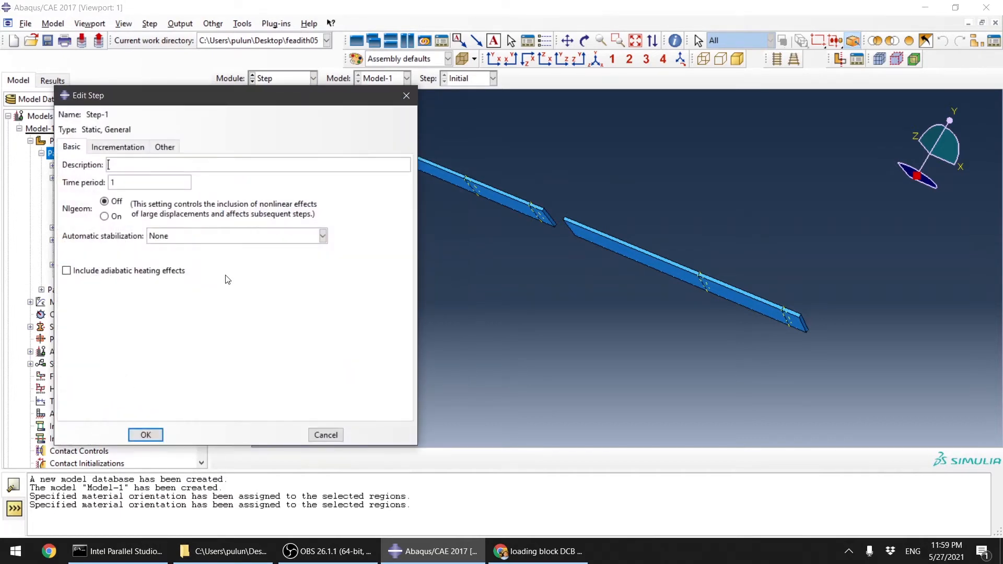
pyautogui.click(104, 216)
pyautogui.click(181, 236)
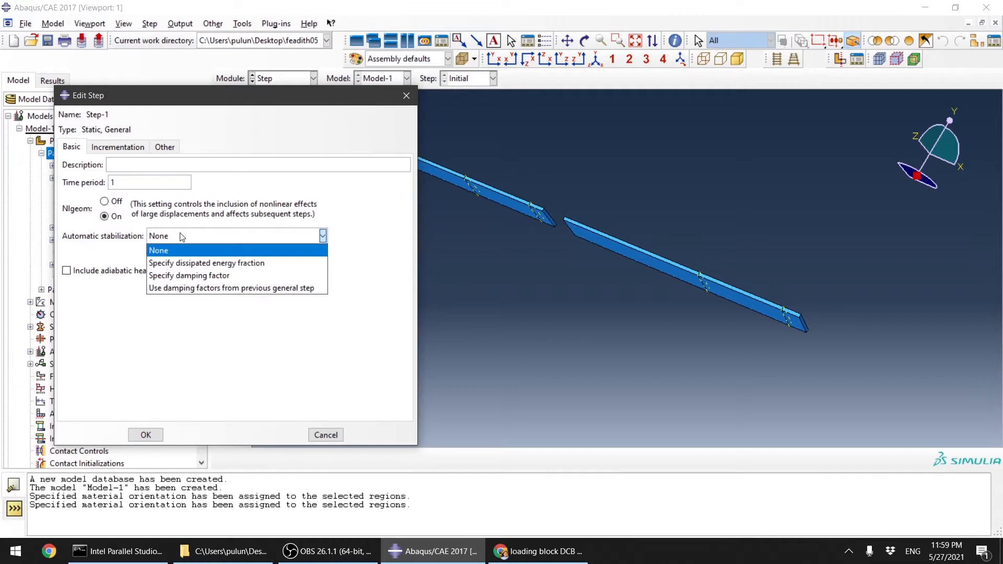
pyautogui.click(199, 262)
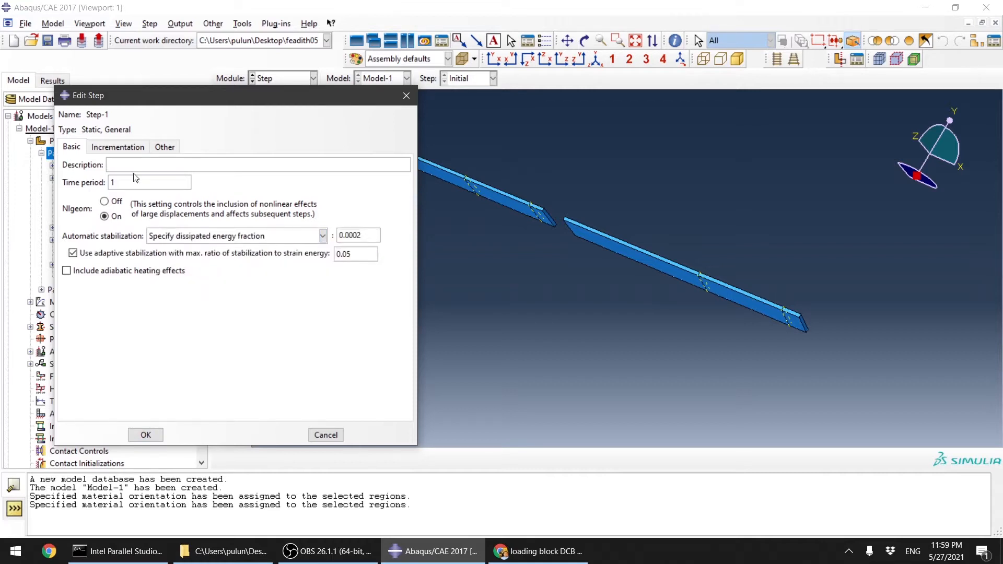
pyautogui.click(155, 436)
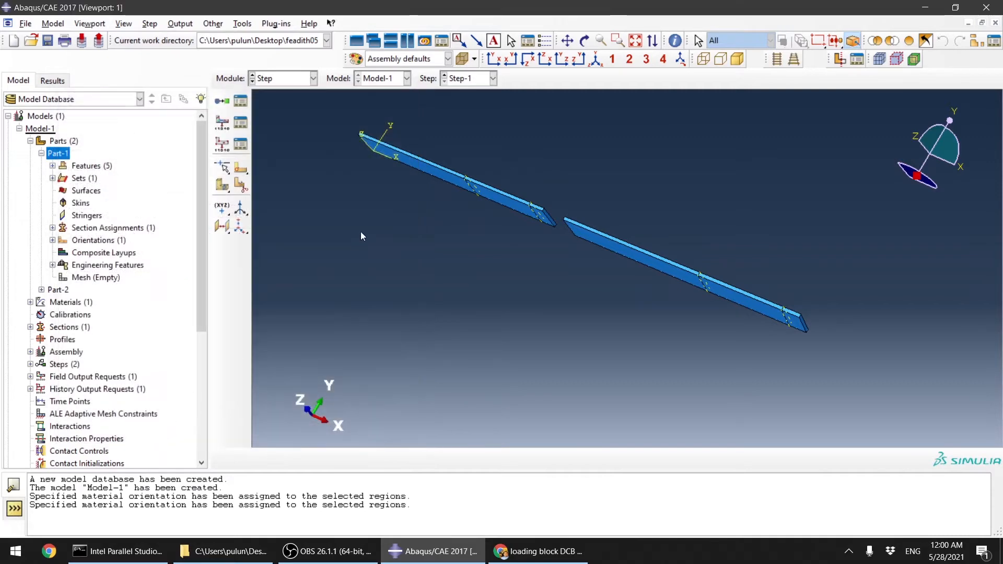
# Step: Edit field output request F-Output-1 to write at evenly spaced time intervals with an interval of 100
pyautogui.click(241, 125)
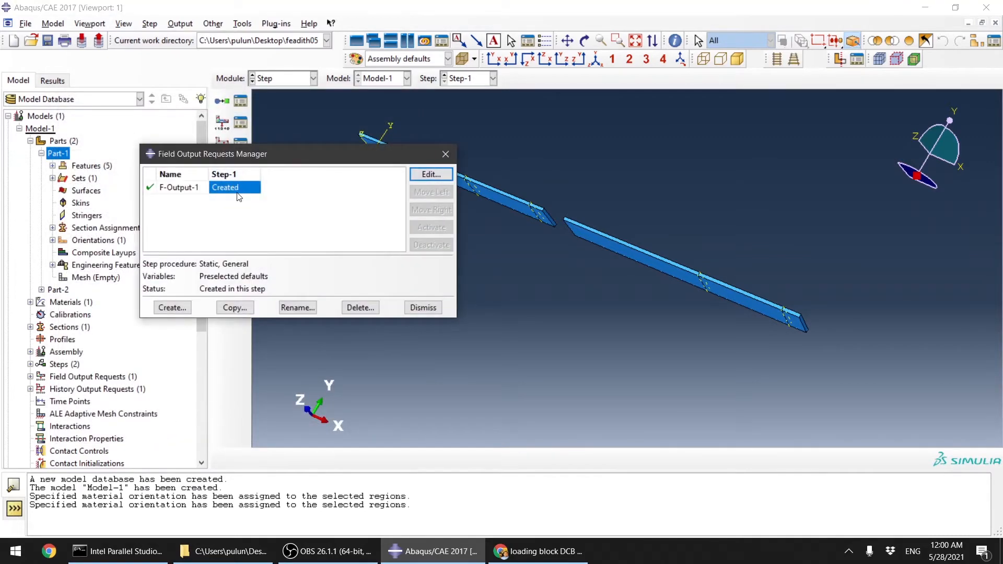
pyautogui.doubleClick(239, 195)
pyautogui.scroll(-1, 219, 220)
pyautogui.scroll(1, 214, 209)
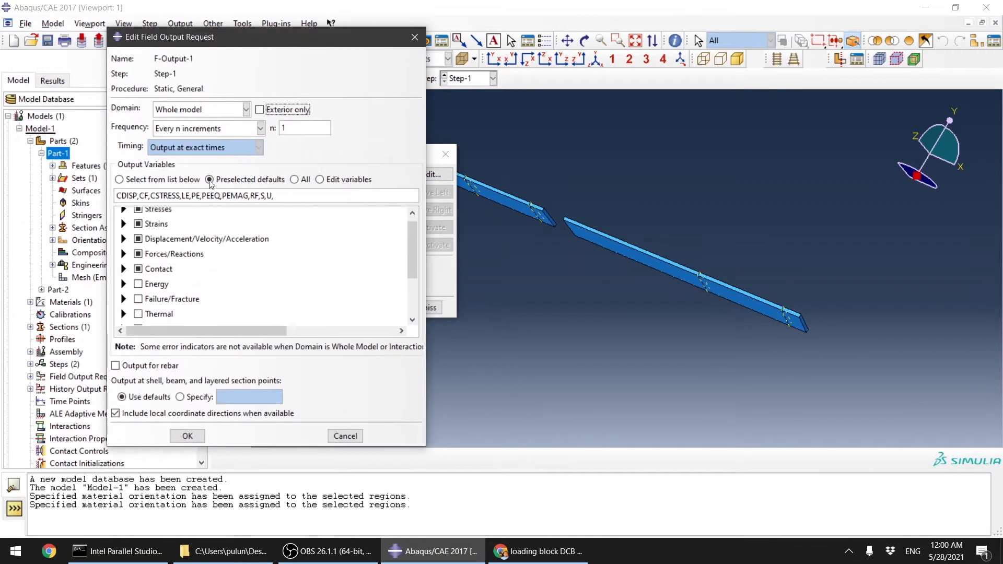
pyautogui.click(240, 128)
pyautogui.click(222, 166)
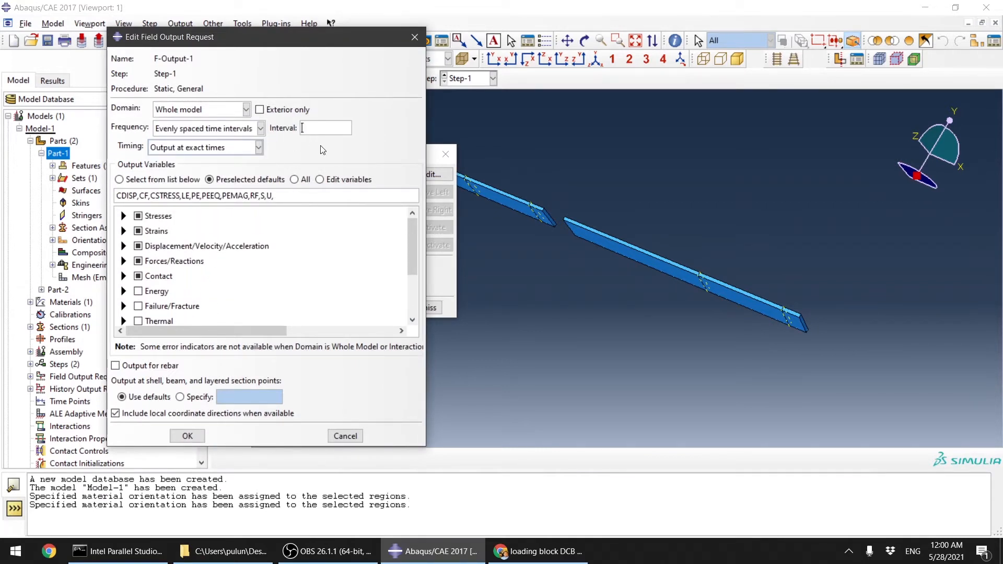
pyautogui.write('100')
# Step: Add the cohesive failure outputs CSDMG, CSMAXSCRT, CSMAXUCRT, CSQUADSCRT and CSQUADUCRT to the field output variables
pyautogui.click(124, 307)
pyautogui.scroll(-5, 183, 286)
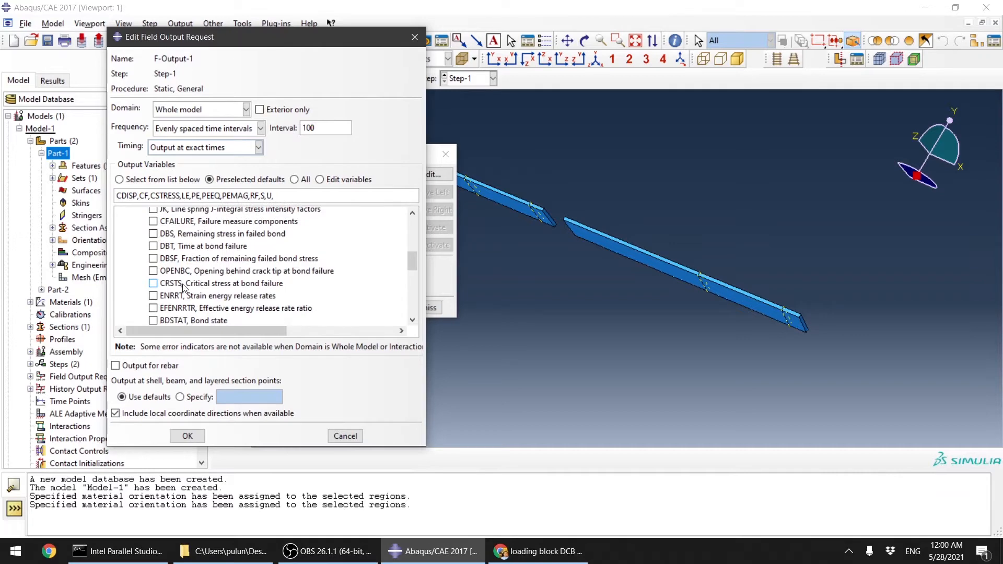
pyautogui.scroll(-5, 169, 280)
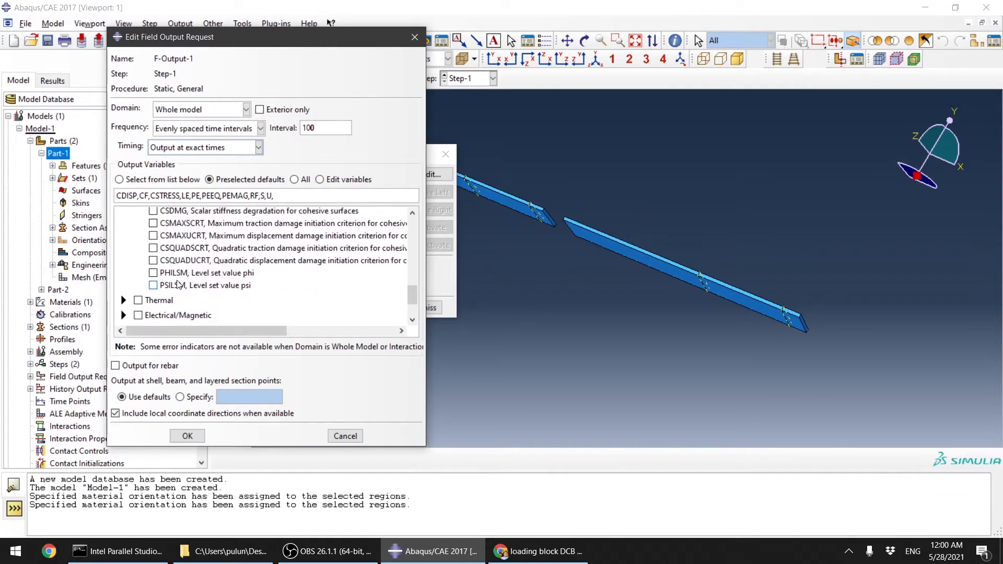
pyautogui.scroll(3, 153, 269)
pyautogui.scroll(-3, 154, 269)
pyautogui.click(153, 260)
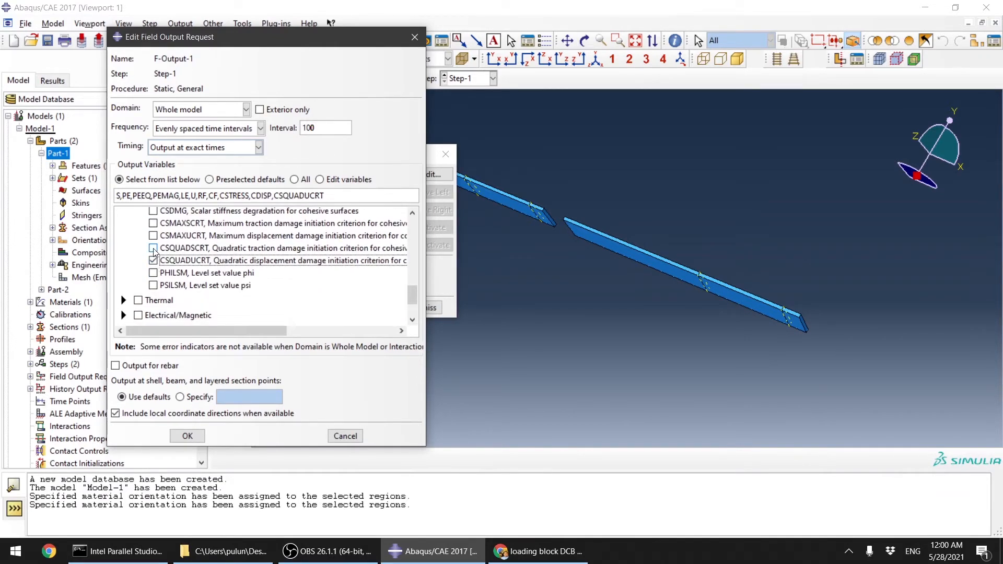
pyautogui.click(153, 248)
pyautogui.click(153, 236)
pyautogui.click(153, 223)
pyautogui.scroll(3, 164, 253)
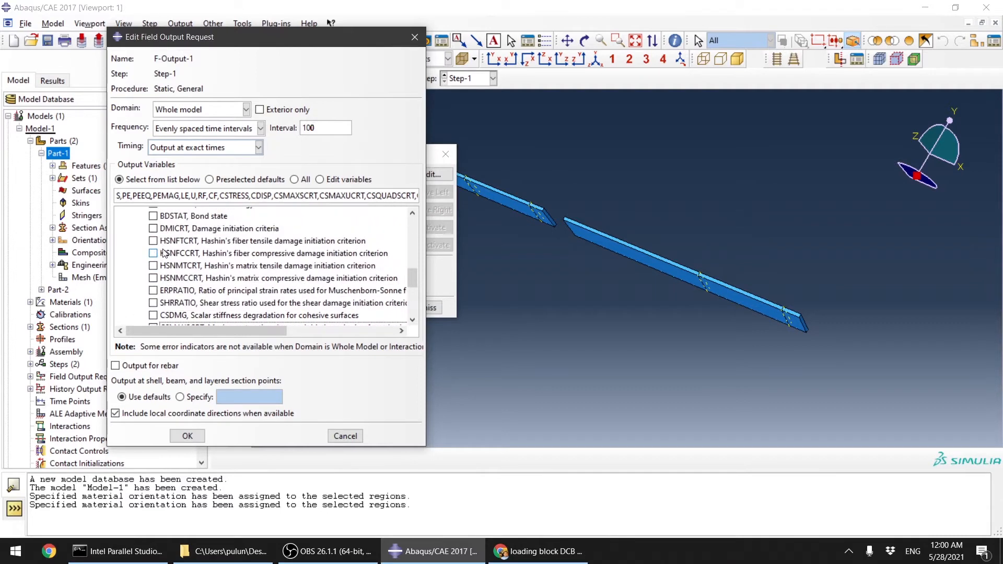
pyautogui.click(153, 316)
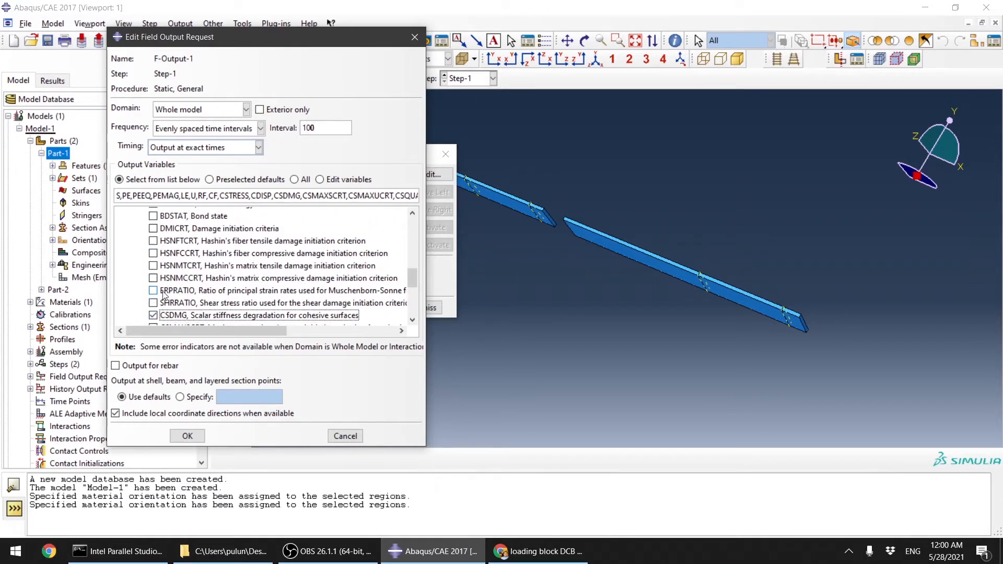
pyautogui.scroll(-2, 218, 283)
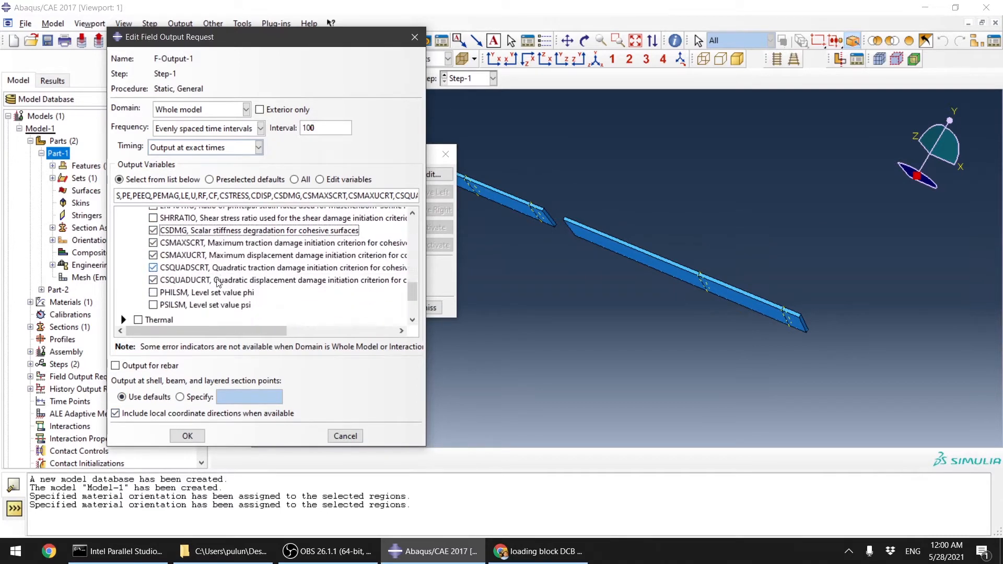
pyautogui.scroll(-1, 218, 283)
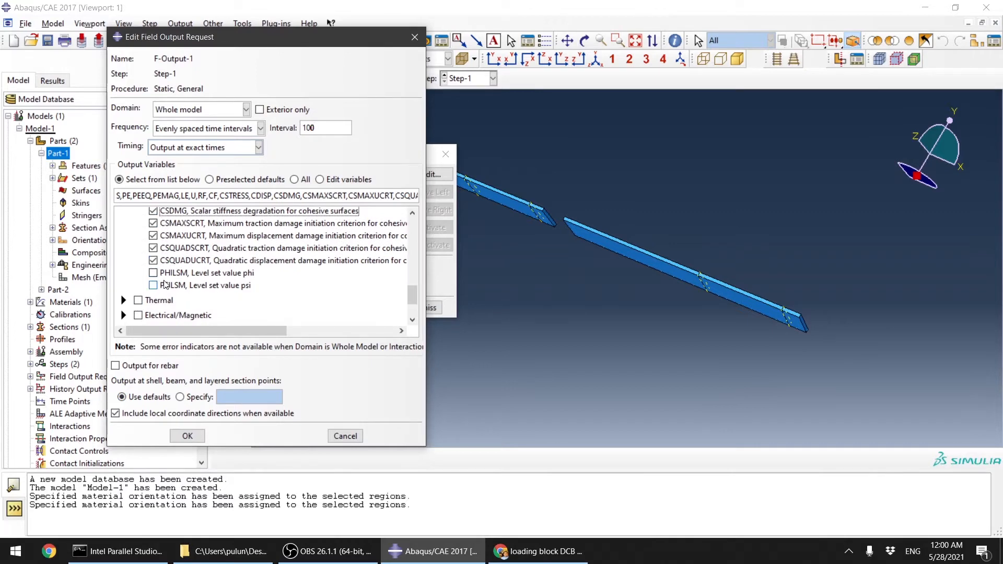
# Step: Apply the field output changes and set history output H-Output-1 to evenly spaced time intervals with an interval of 100
pyautogui.click(187, 436)
pyautogui.click(425, 308)
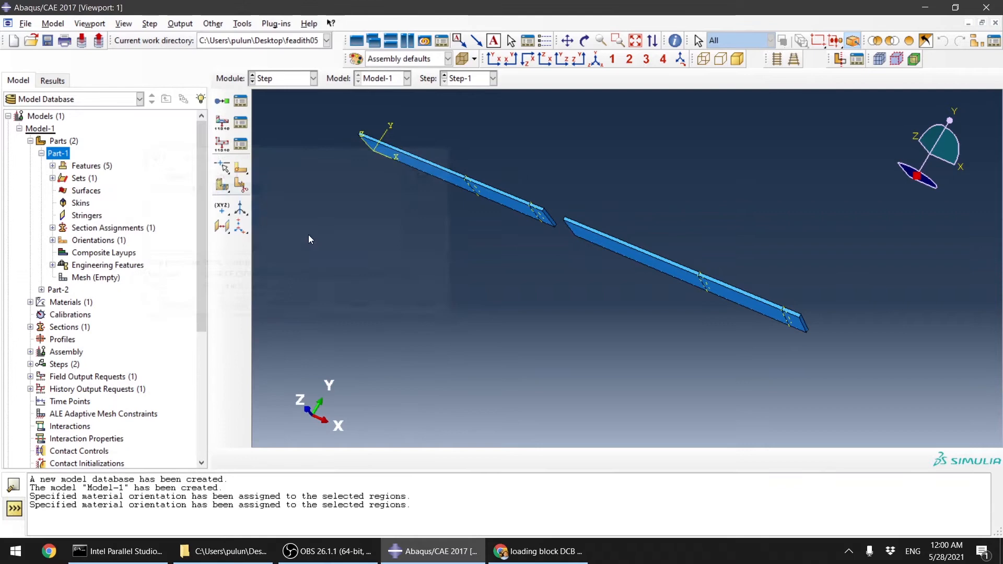
pyautogui.click(239, 145)
pyautogui.doubleClick(99, 125)
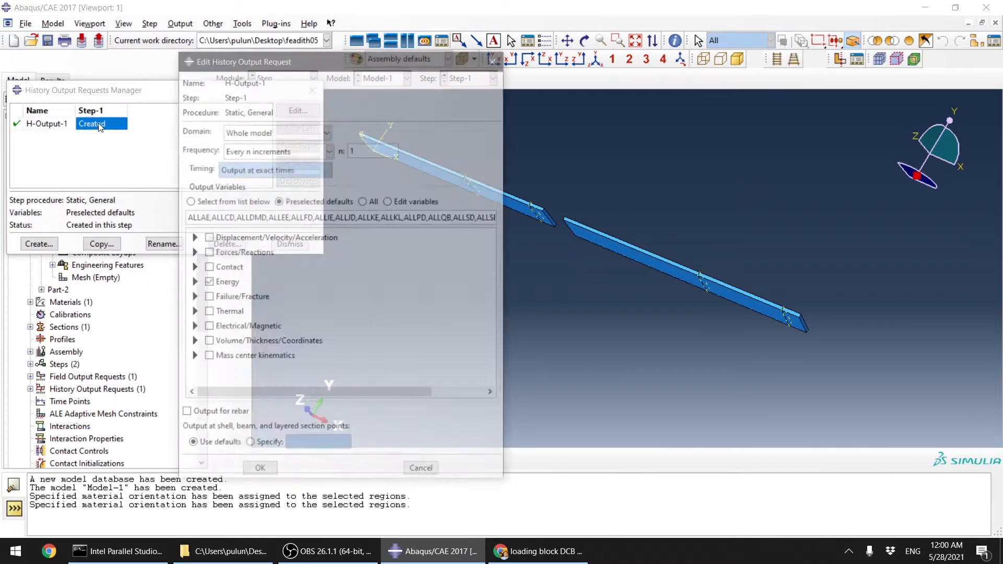
pyautogui.click(315, 150)
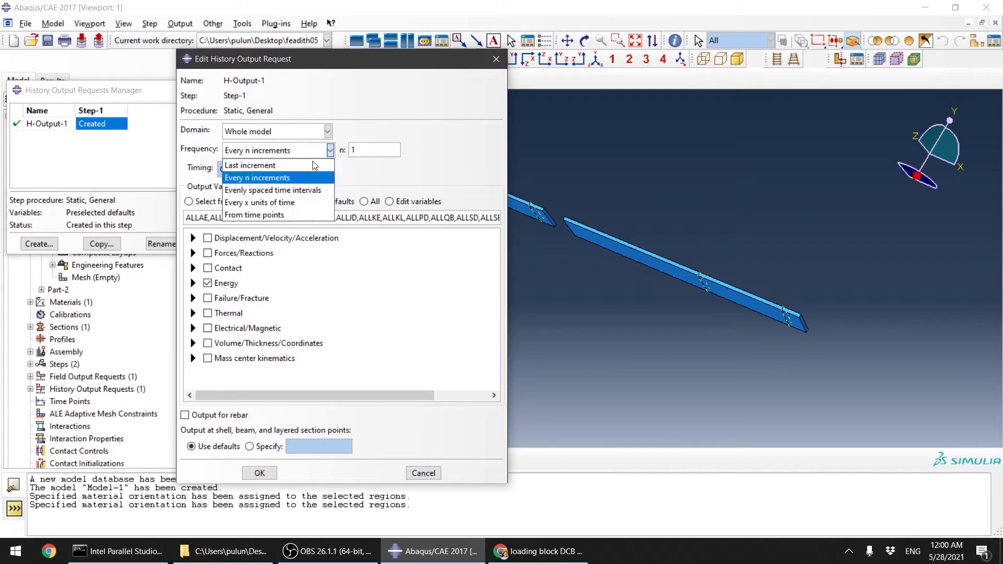
pyautogui.click(297, 190)
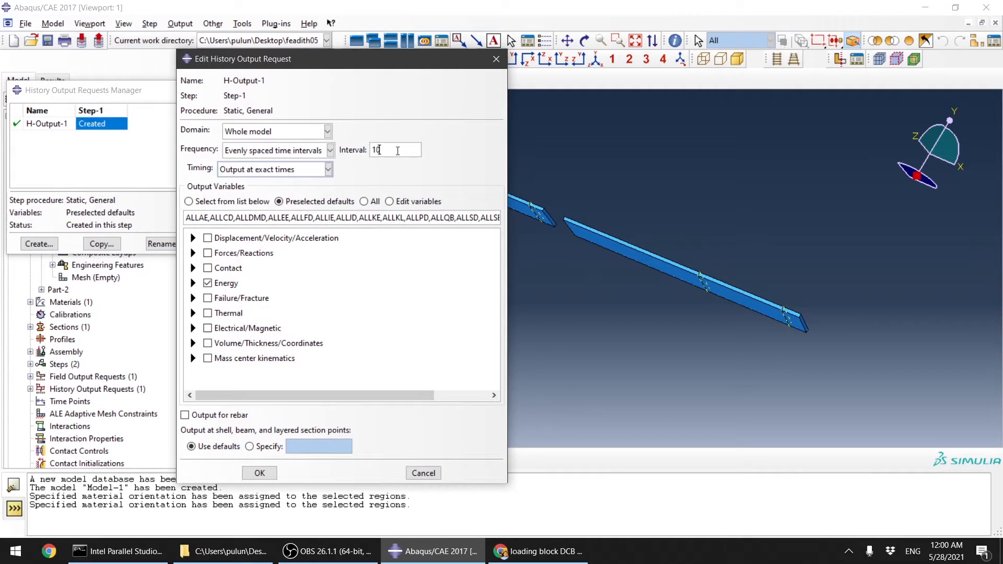
pyautogui.click(193, 282)
pyautogui.click(208, 296)
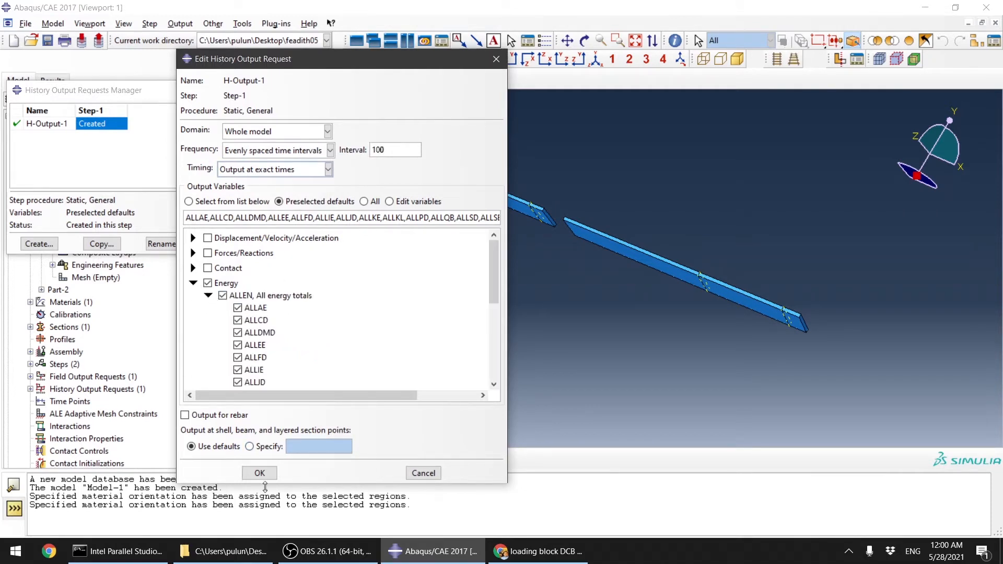
pyautogui.click(261, 474)
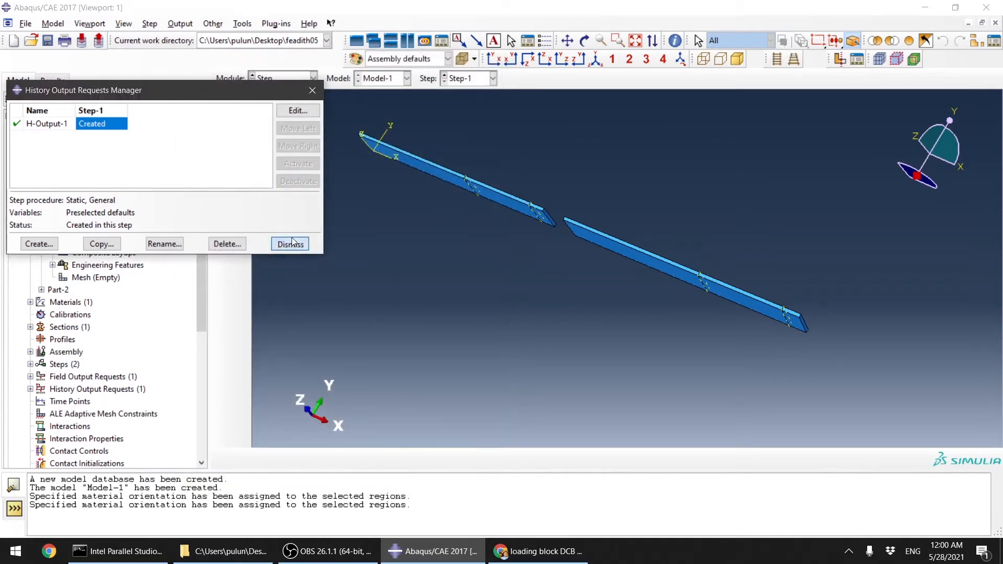
pyautogui.click(290, 244)
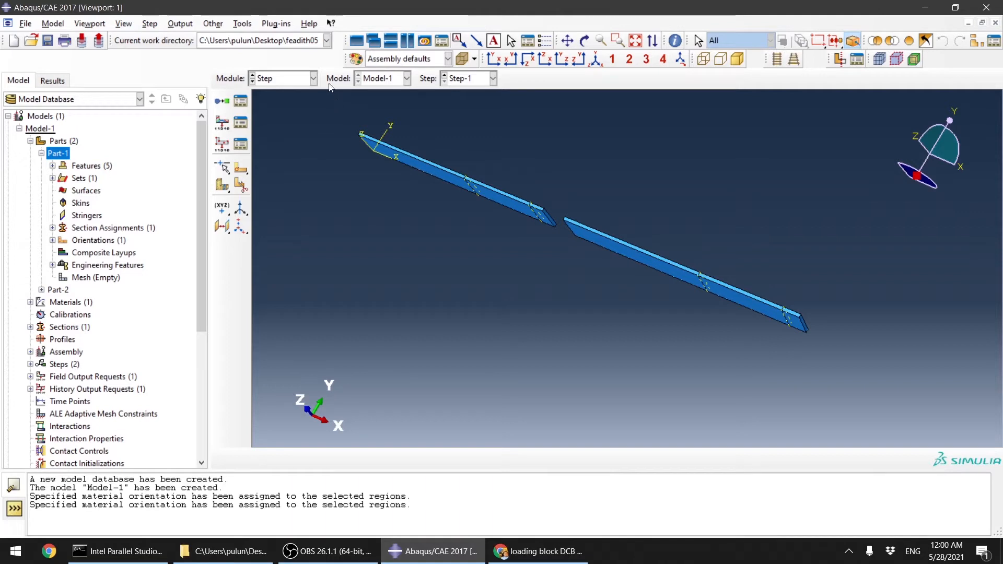
pyautogui.click(242, 23)
pyautogui.moveTo(214, 23)
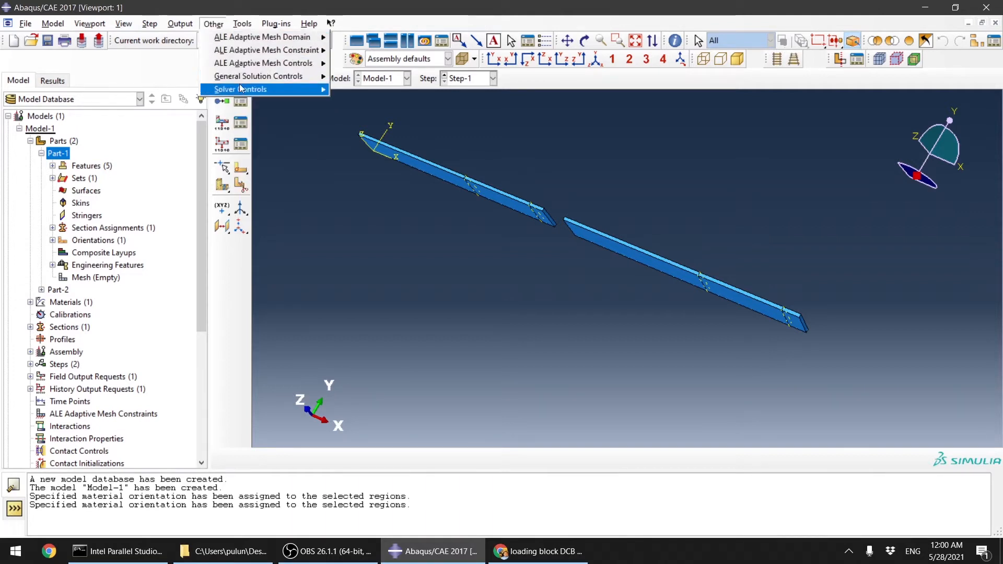
pyautogui.moveTo(295, 77)
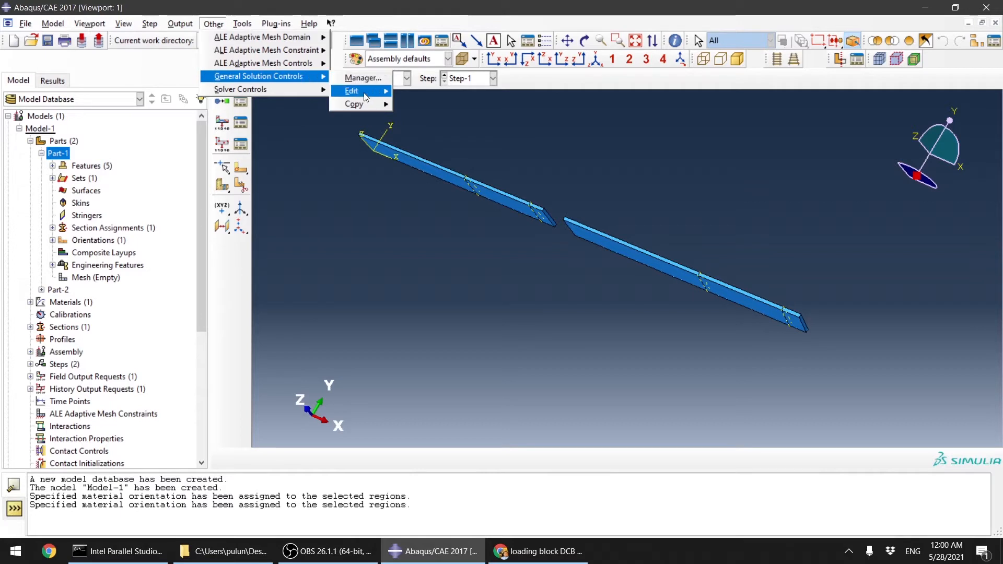
pyautogui.moveTo(366, 98)
pyautogui.moveTo(372, 107)
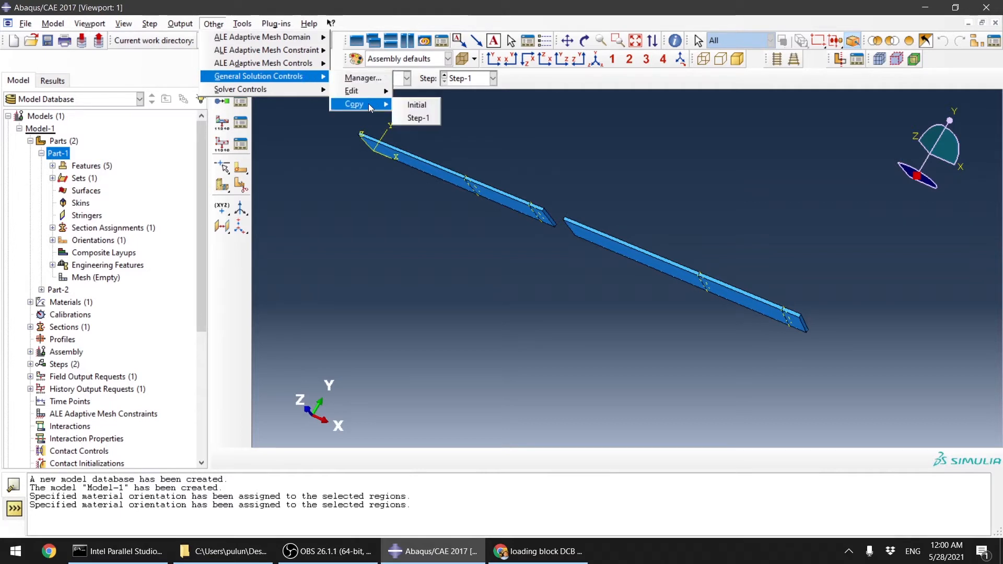
pyautogui.click(414, 103)
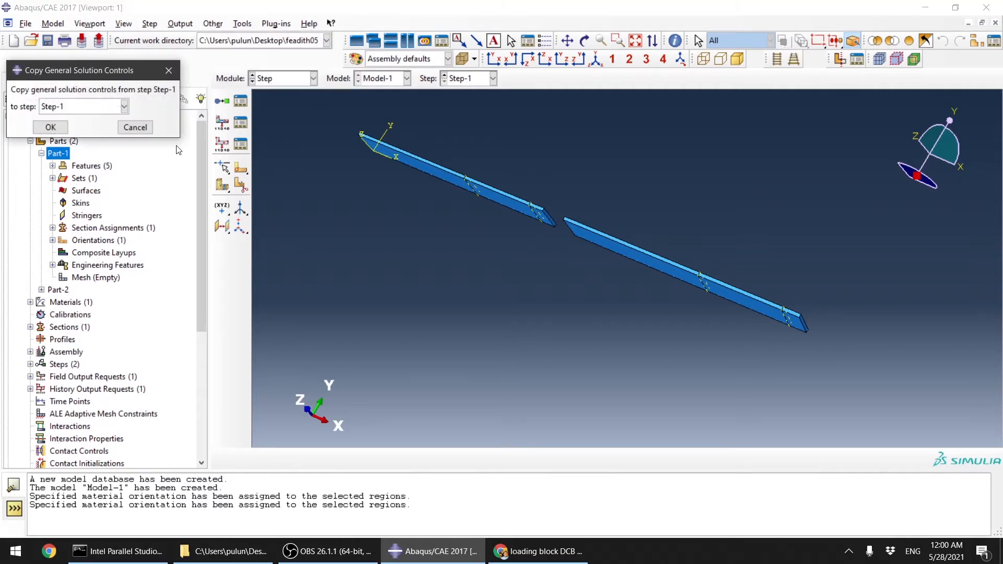
pyautogui.click(131, 128)
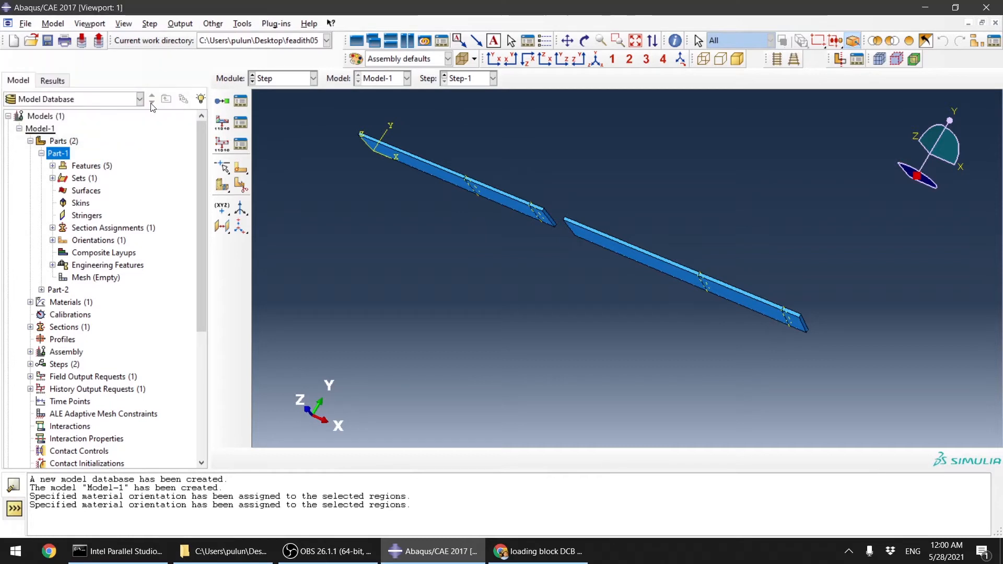
# Step: Specify Step-1's general solution controls with time incrementation parameters I0 = 20 and IR = 40
pyautogui.click(213, 24)
pyautogui.moveTo(295, 77)
pyautogui.moveTo(360, 91)
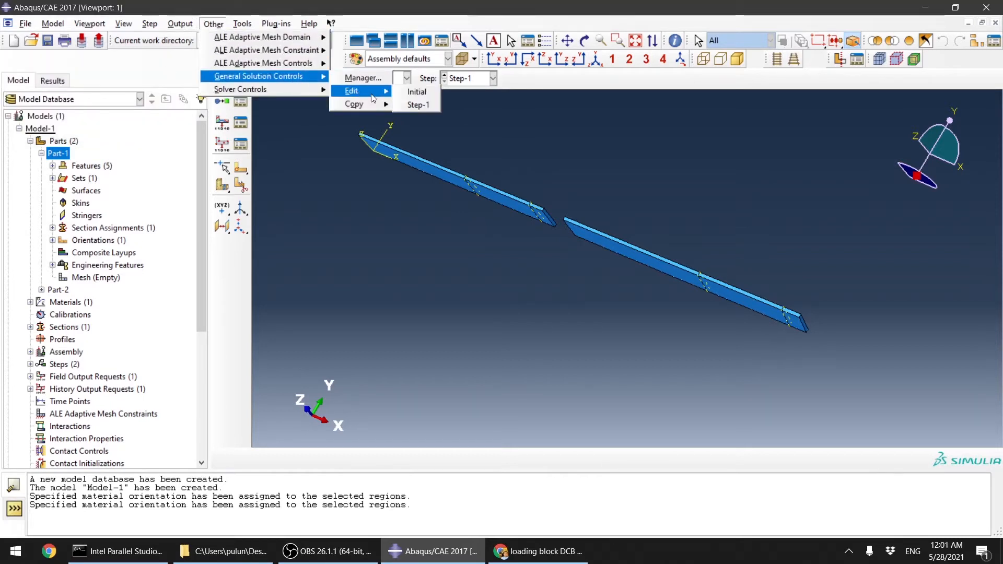
pyautogui.click(426, 105)
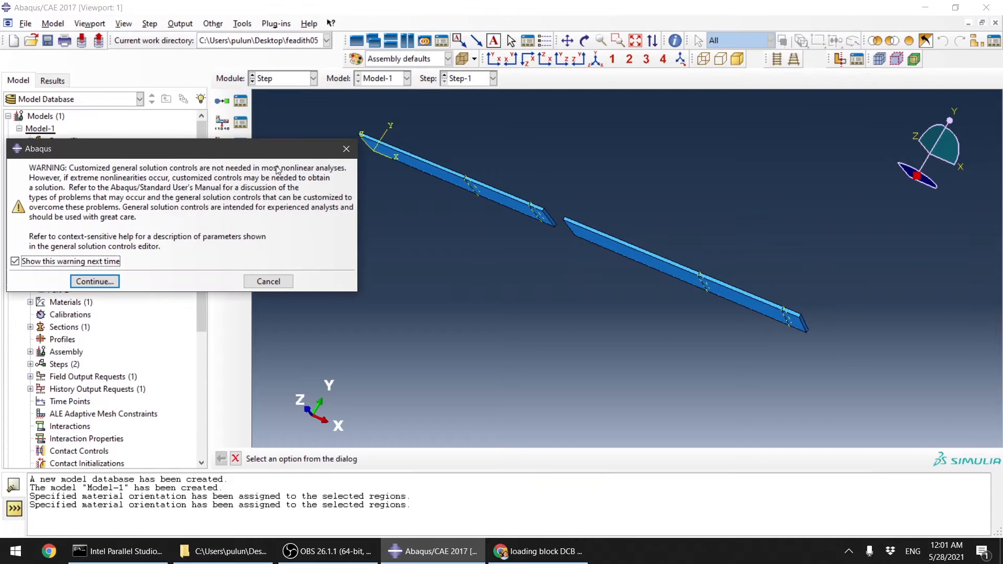
pyautogui.click(95, 282)
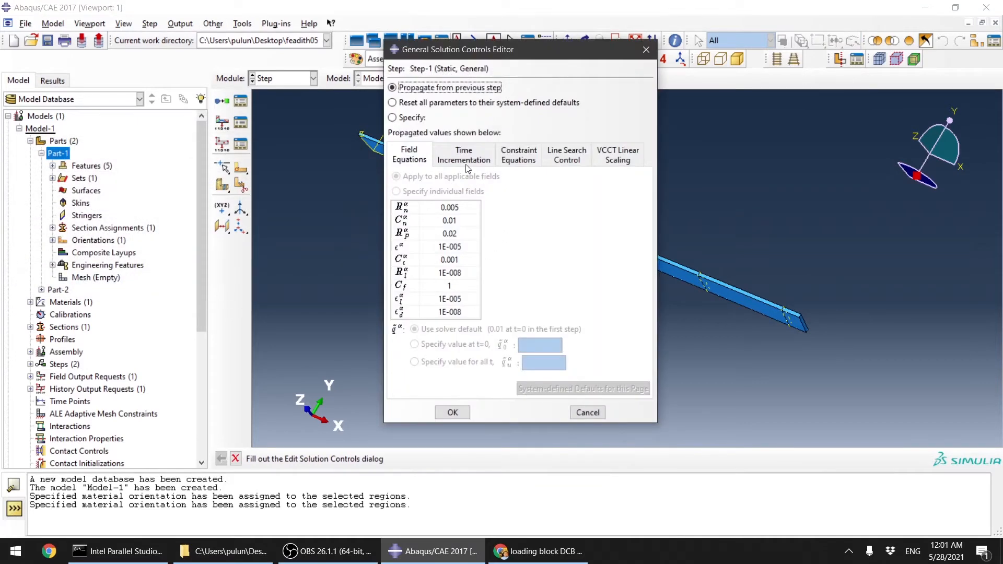
pyautogui.click(400, 118)
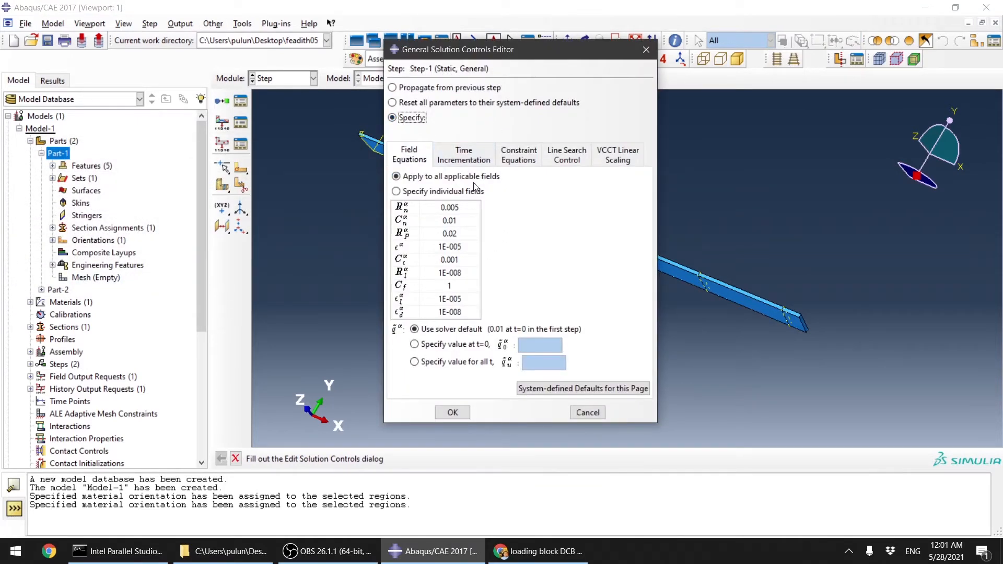
pyautogui.click(481, 156)
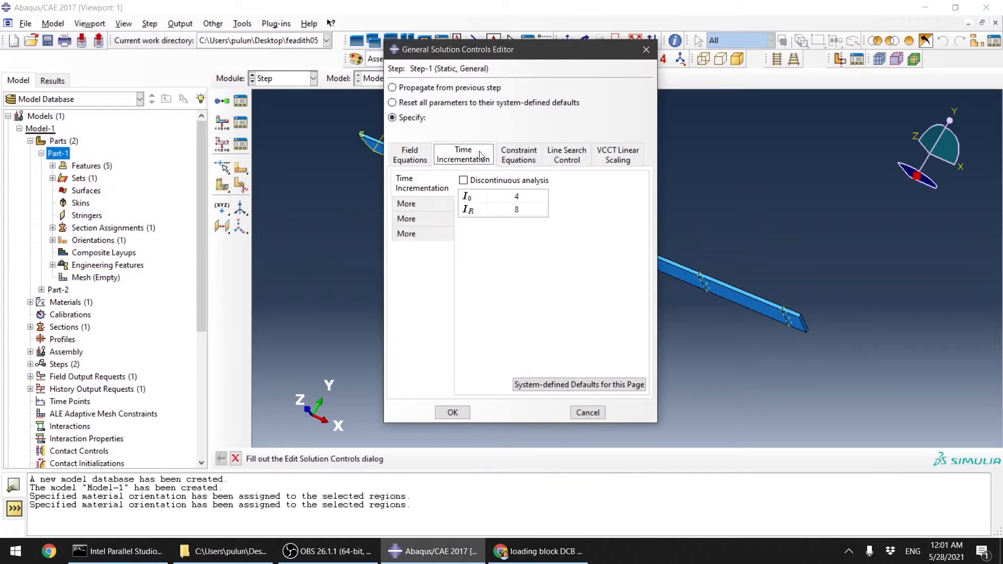
pyautogui.click(525, 197)
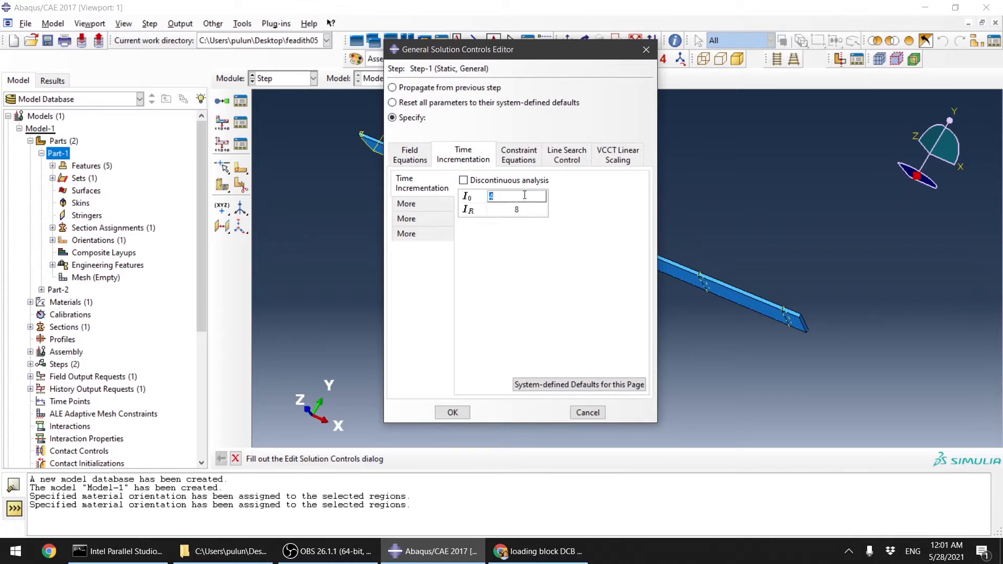
pyautogui.write('20')
pyautogui.click(522, 211)
pyautogui.write('40')
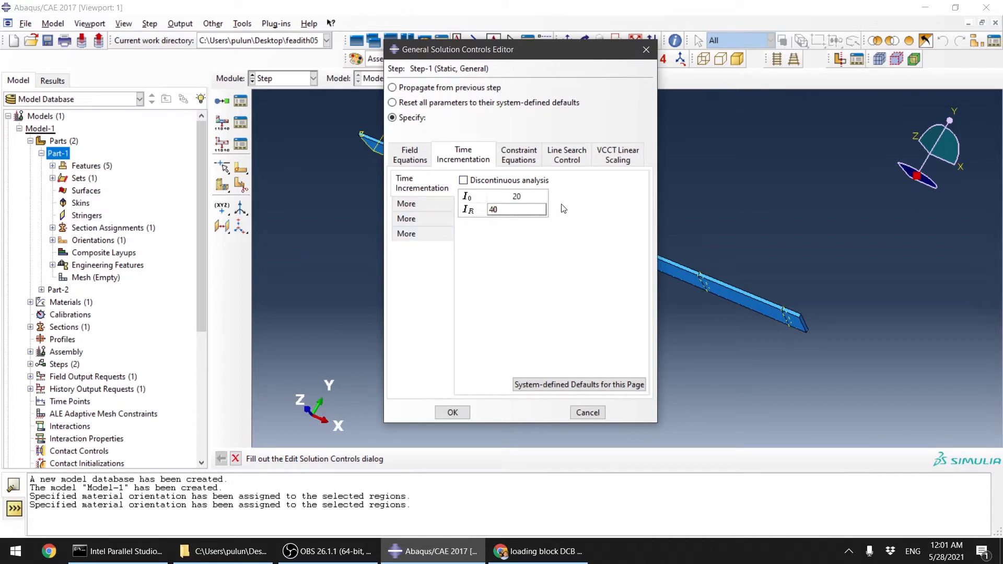
# Step: Set the additional time incrementation parameter IA to 20 and apply the general solution controls
pyautogui.click(426, 208)
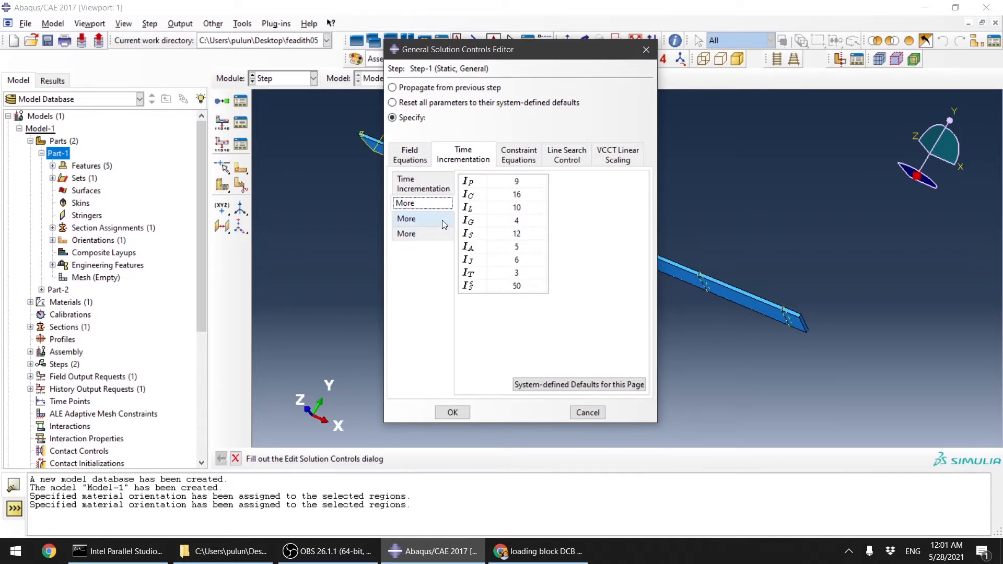
pyautogui.click(515, 247)
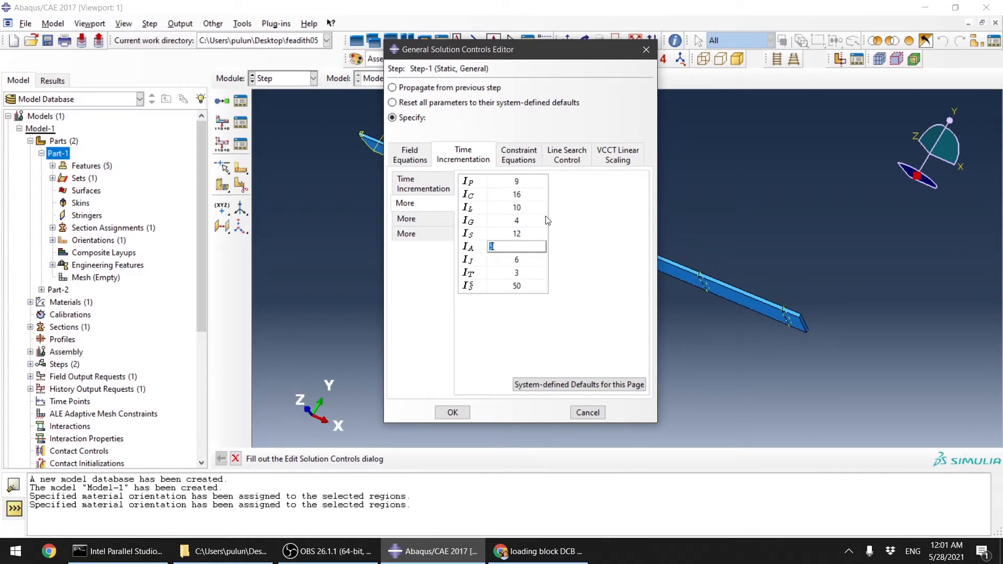
pyautogui.write('20')
pyautogui.click(451, 412)
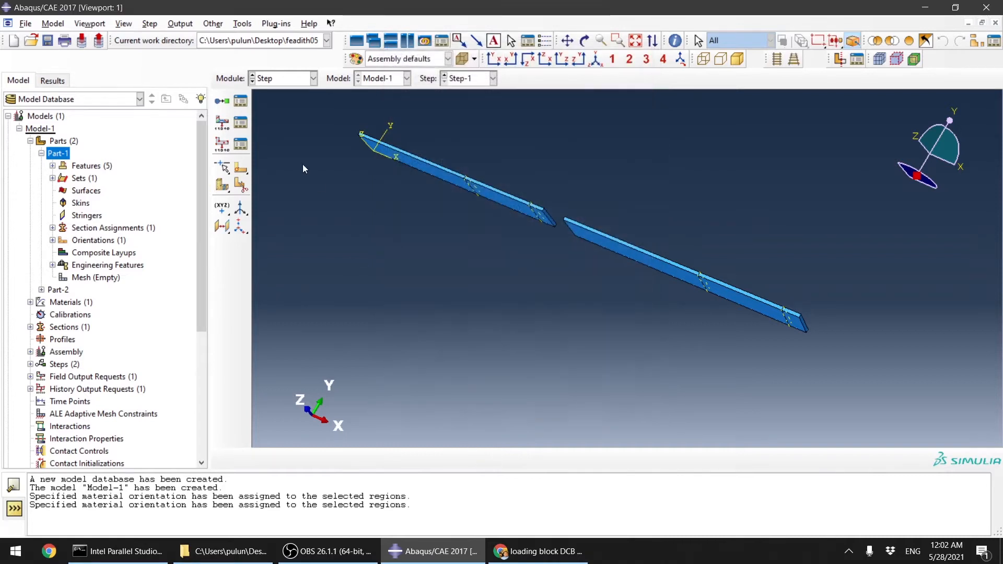
# Step: In the Interaction module, create a Surface-to-surface contact in Step-1 and pick the first arm's crack-region face as master surface
pyautogui.click(280, 81)
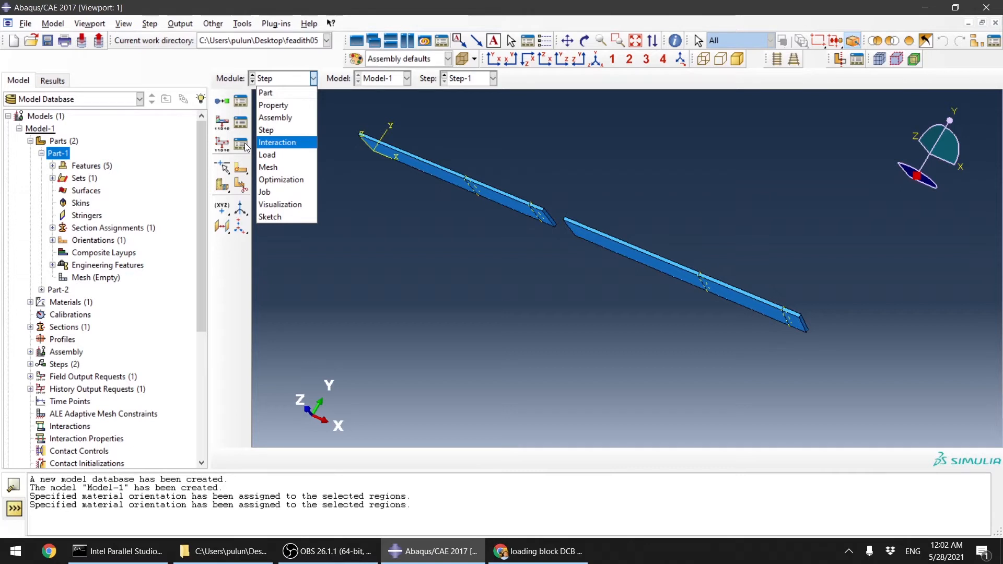
pyautogui.click(283, 134)
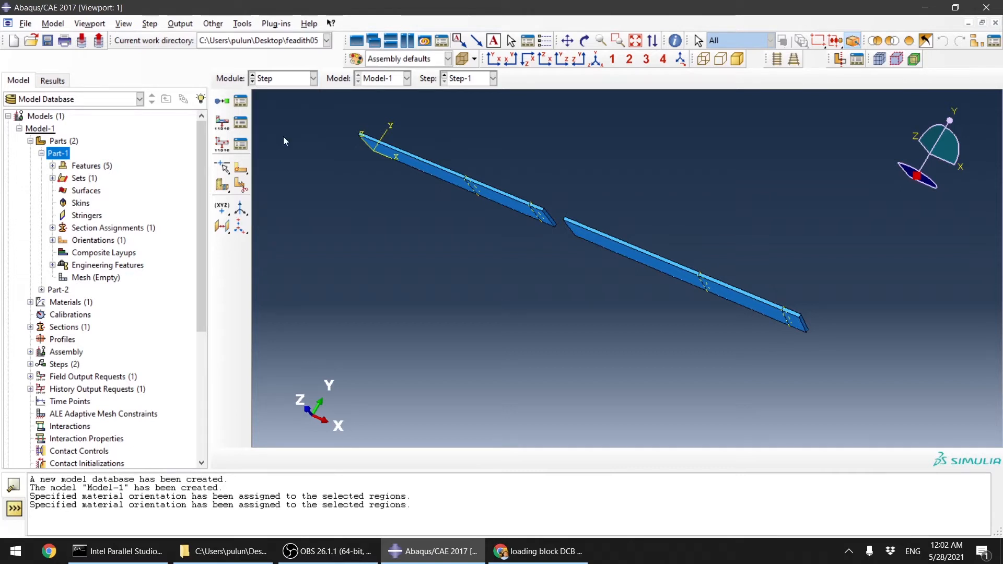
pyautogui.click(290, 88)
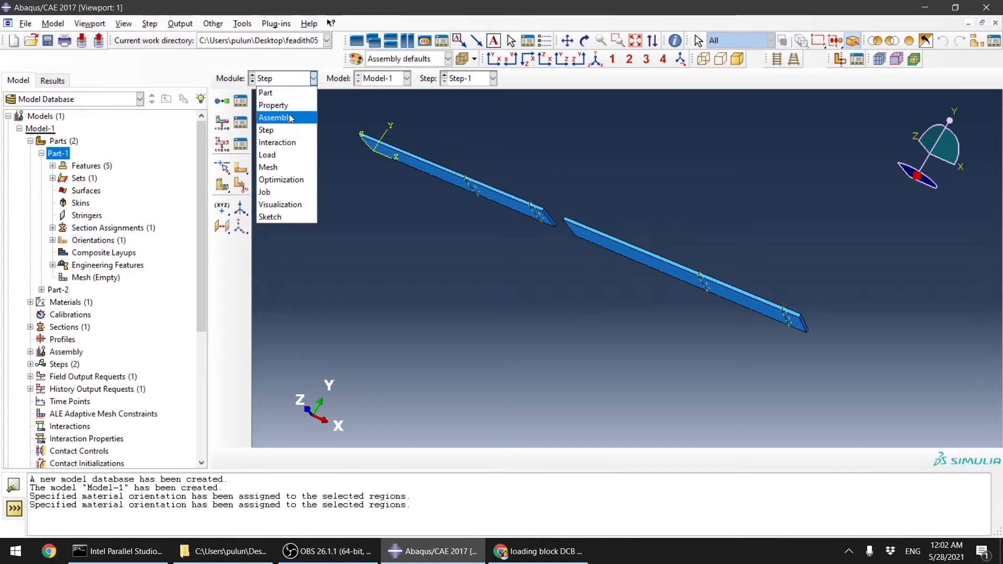
pyautogui.click(287, 142)
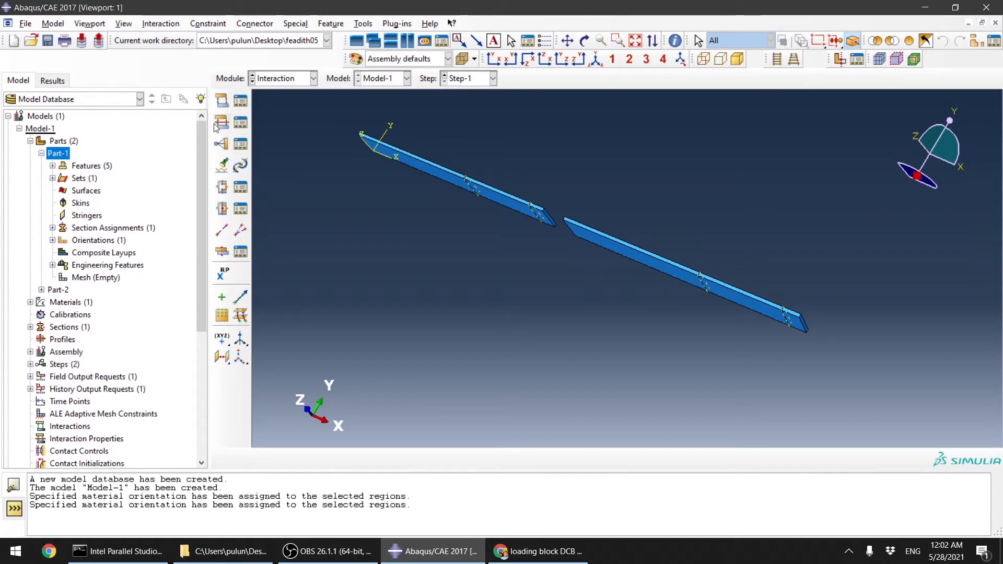
pyautogui.click(220, 104)
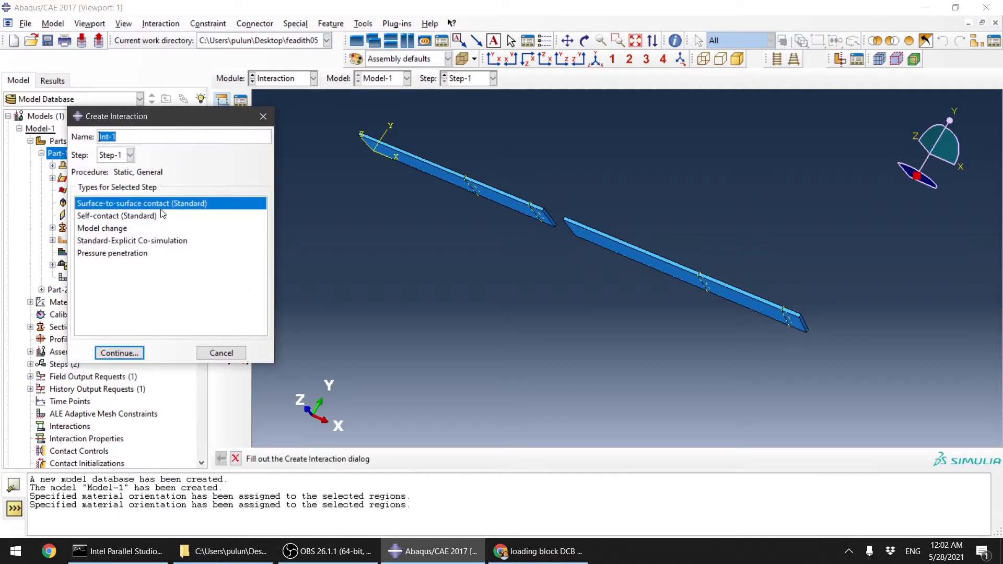
pyautogui.click(130, 354)
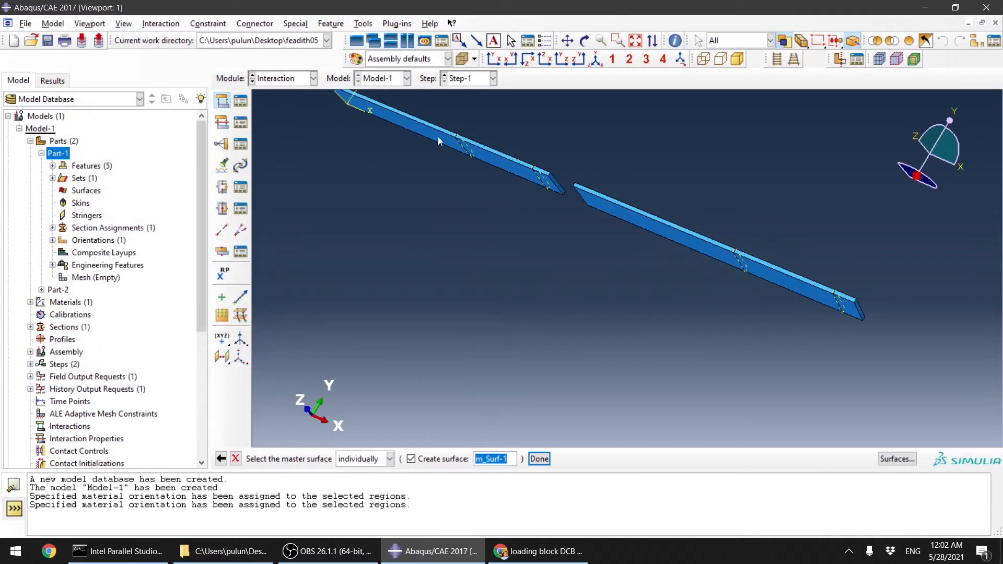
pyautogui.scroll(2, 653, 284)
pyautogui.scroll(-3, 550, 167)
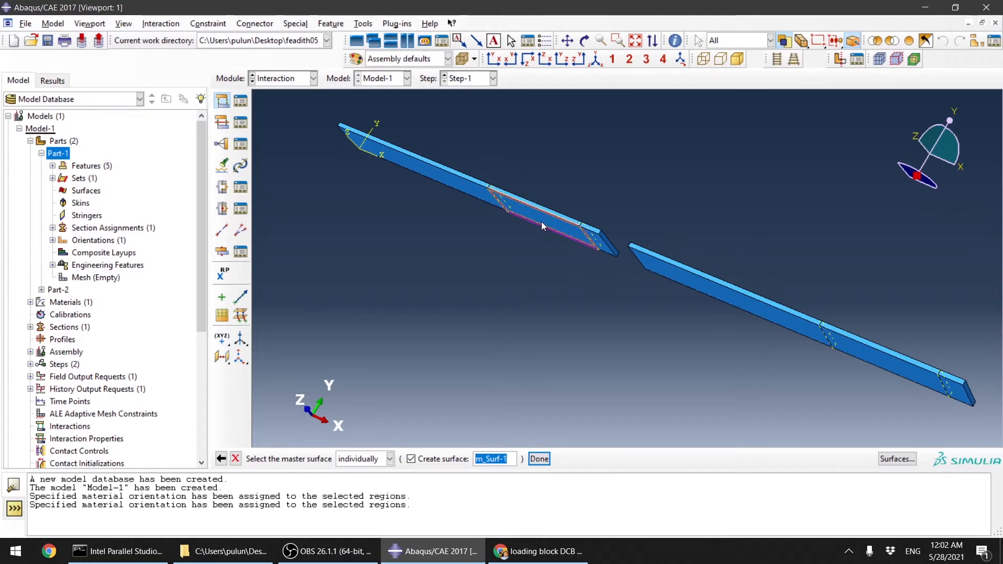
pyautogui.click(424, 173)
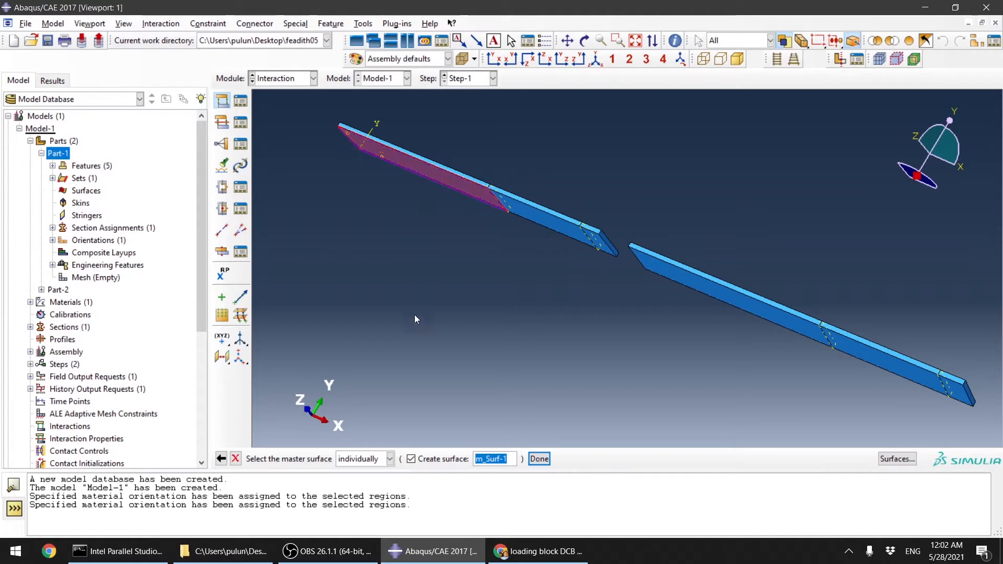
pyautogui.click(540, 460)
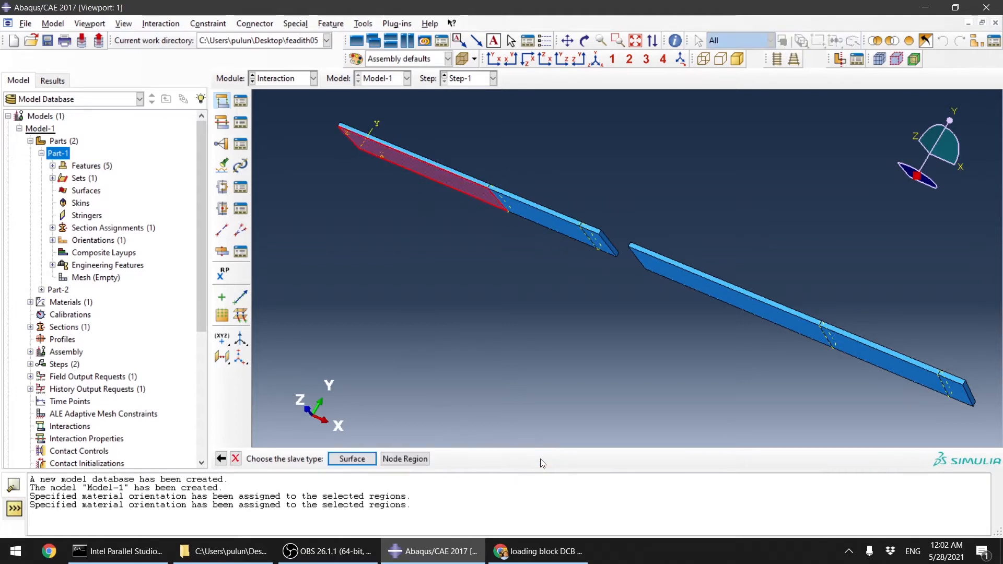
# Step: Pick the second arm's crack-region face as the slave surface of the contact
pyautogui.click(344, 460)
pyautogui.keyDown('ctrl'); pyautogui.keyDown('alt'); pyautogui.moveTo(663, 282); pyautogui.dragTo(667, 313); pyautogui.keyUp('alt'); pyautogui.keyUp('ctrl')
pyautogui.click(666, 309)
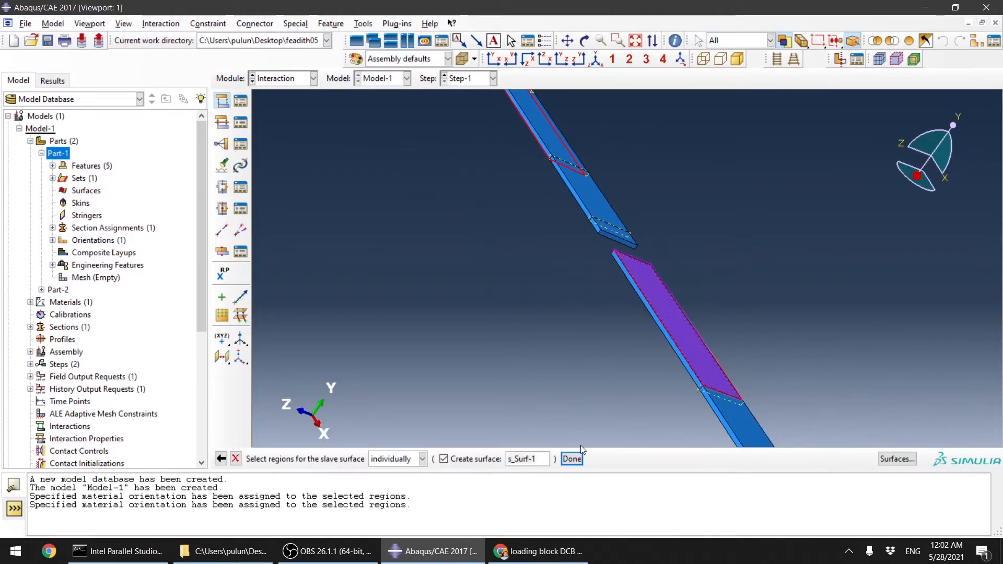
pyautogui.click(571, 458)
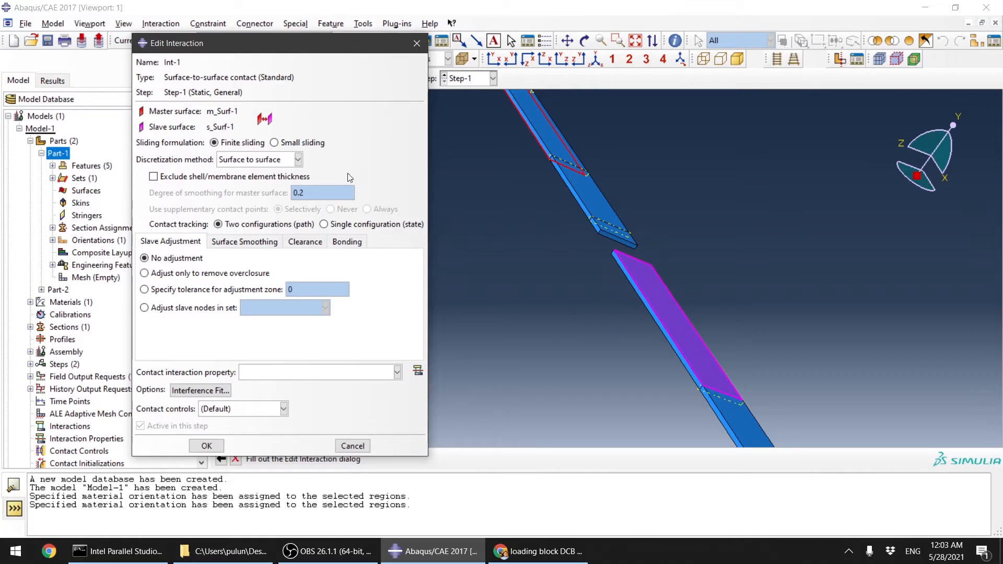
# Step: Set the interaction's discretization method to Node to surface
pyautogui.click(289, 160)
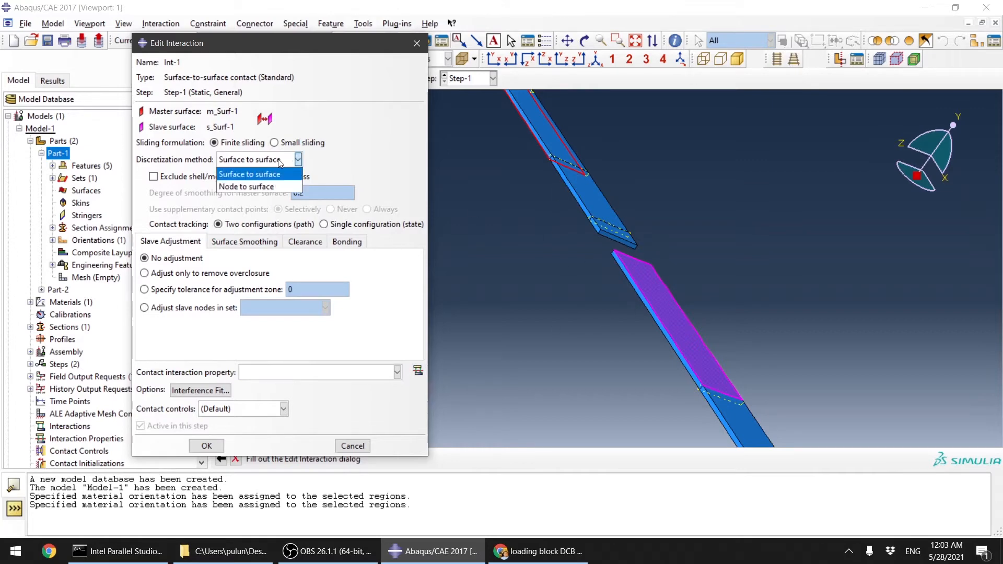
pyautogui.click(259, 187)
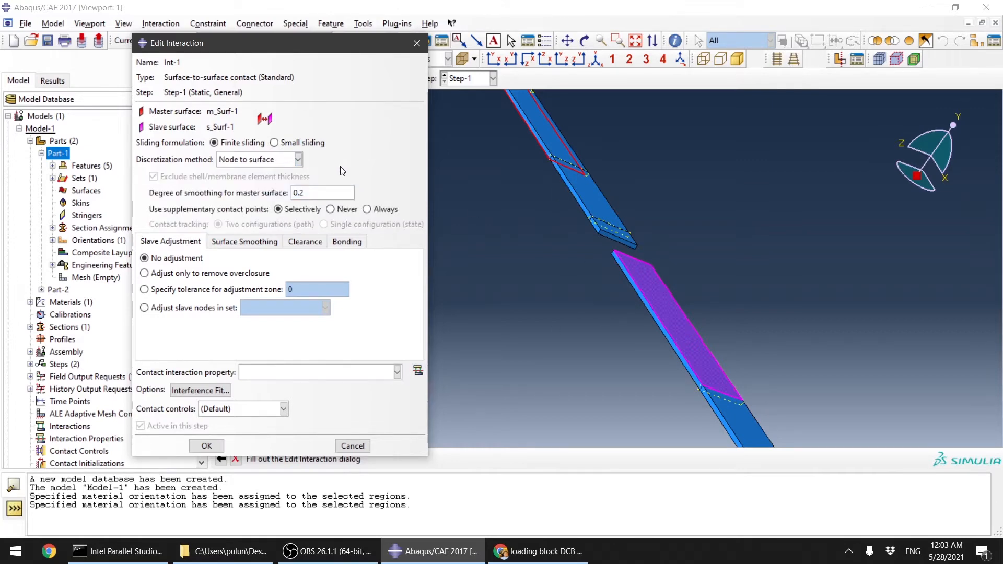
pyautogui.click(261, 160)
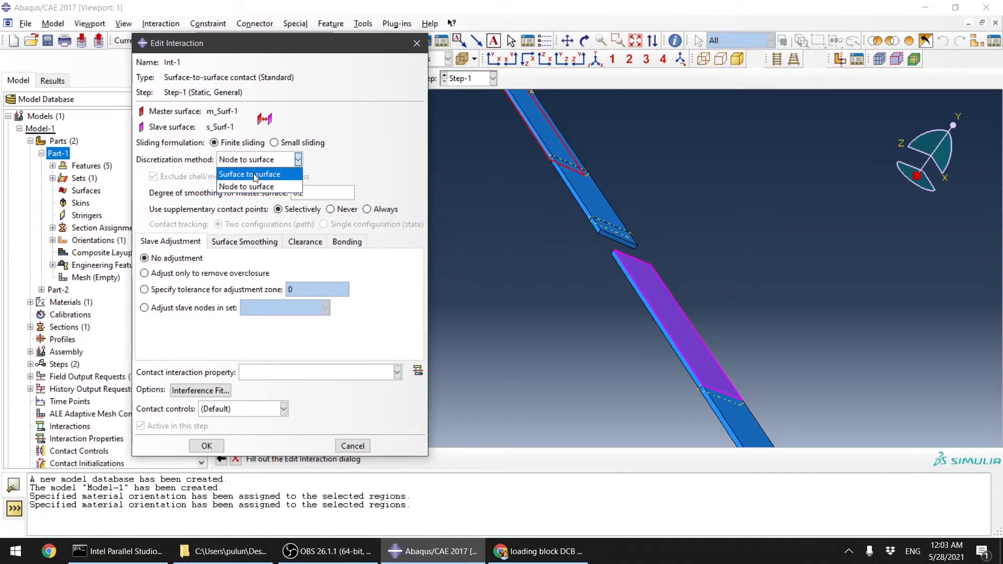
pyautogui.click(251, 174)
pyautogui.click(259, 162)
pyautogui.click(254, 186)
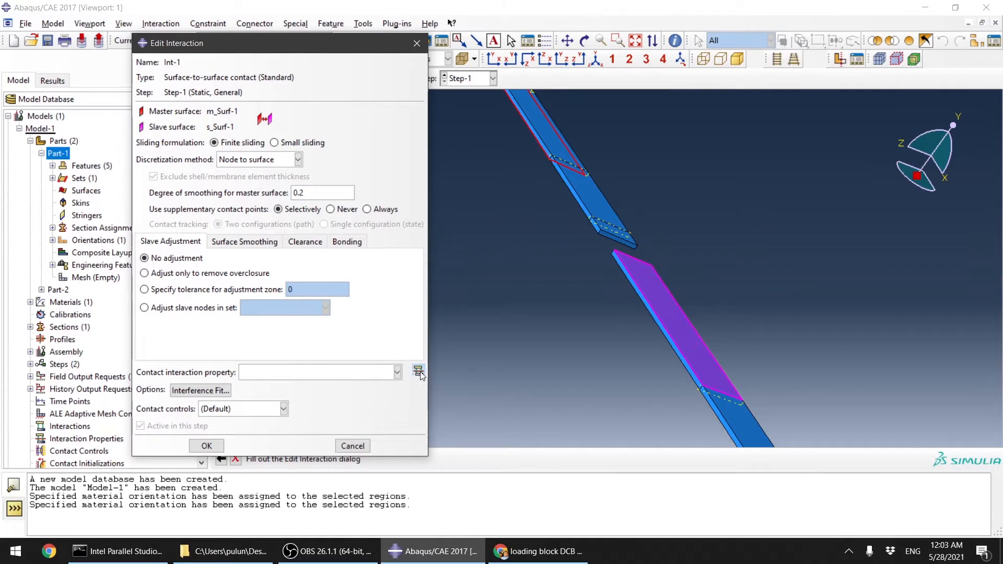
# Step: Create a new Contact interaction property and add Cohesive Behavior with default settings
pyautogui.click(418, 370)
pyautogui.click(313, 281)
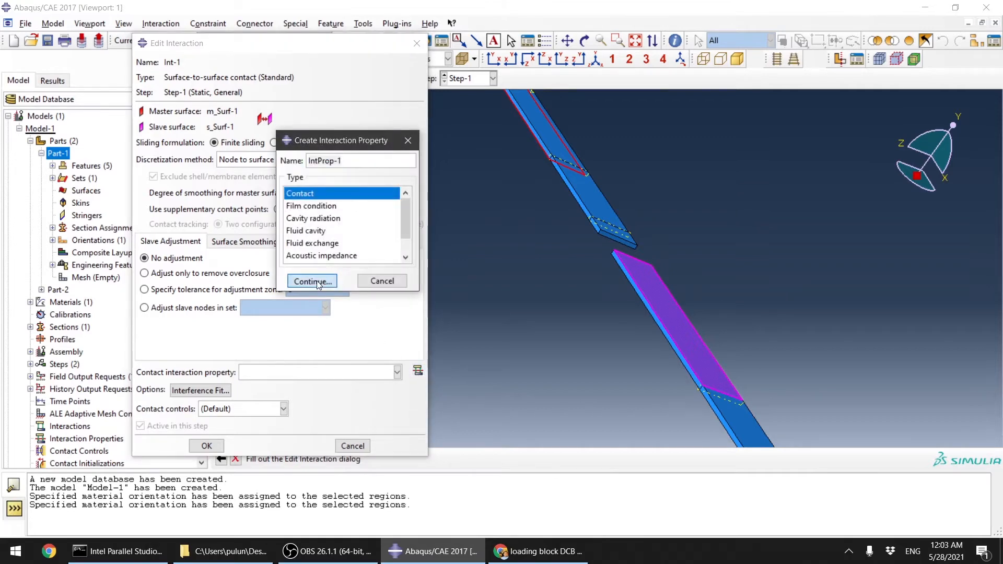
pyautogui.click(174, 166)
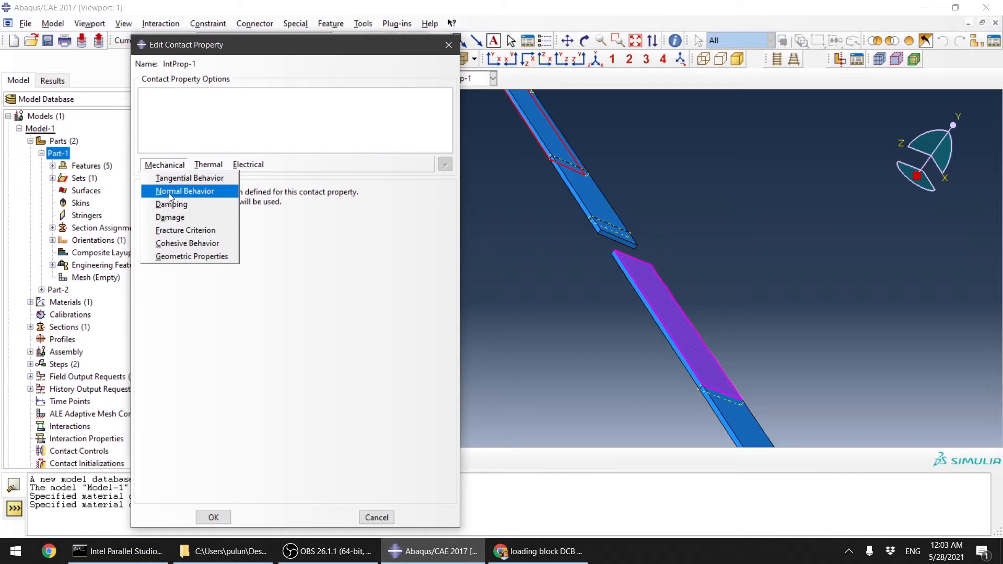
pyautogui.click(212, 244)
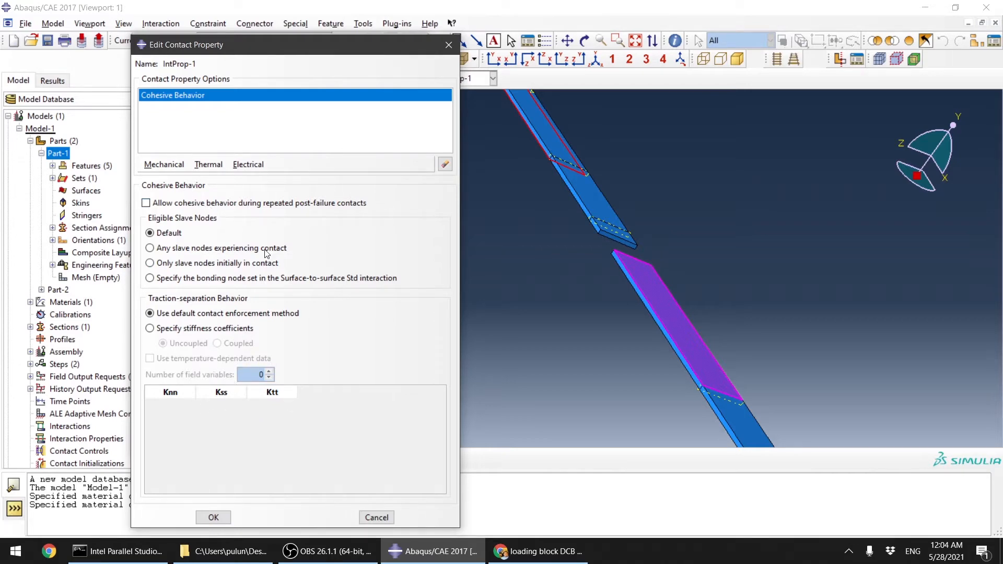
# Step: Add Damage with Quadratic traction initiation, entering 29 for normal, shear-1 and shear-2 stresses
pyautogui.click(175, 167)
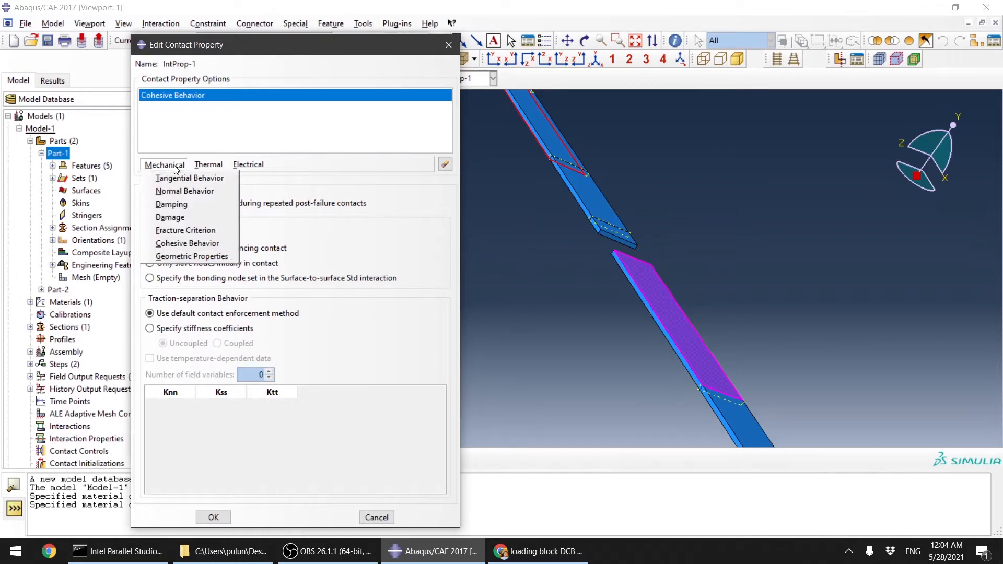
pyautogui.click(190, 221)
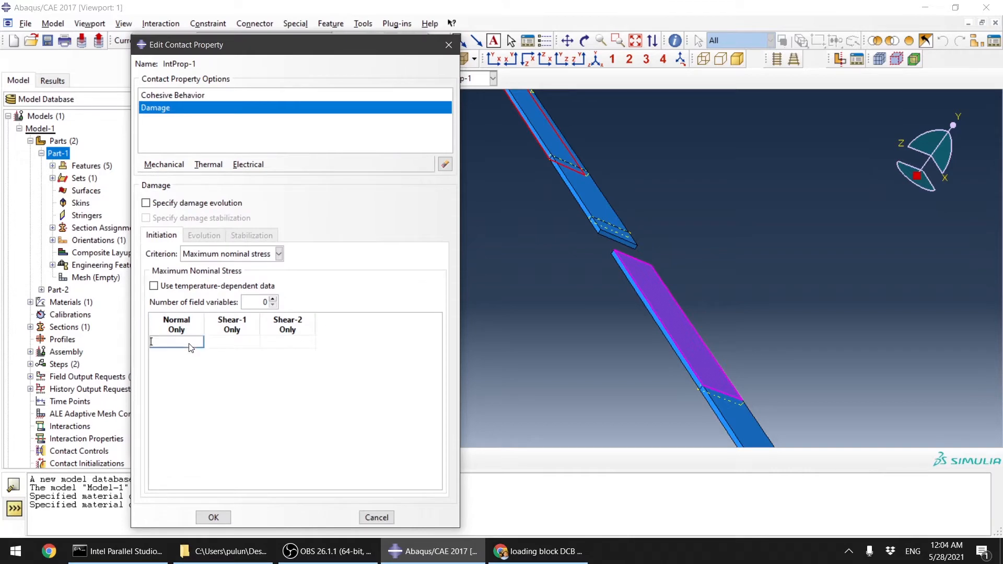
pyautogui.write('29')
pyautogui.press('Tab')
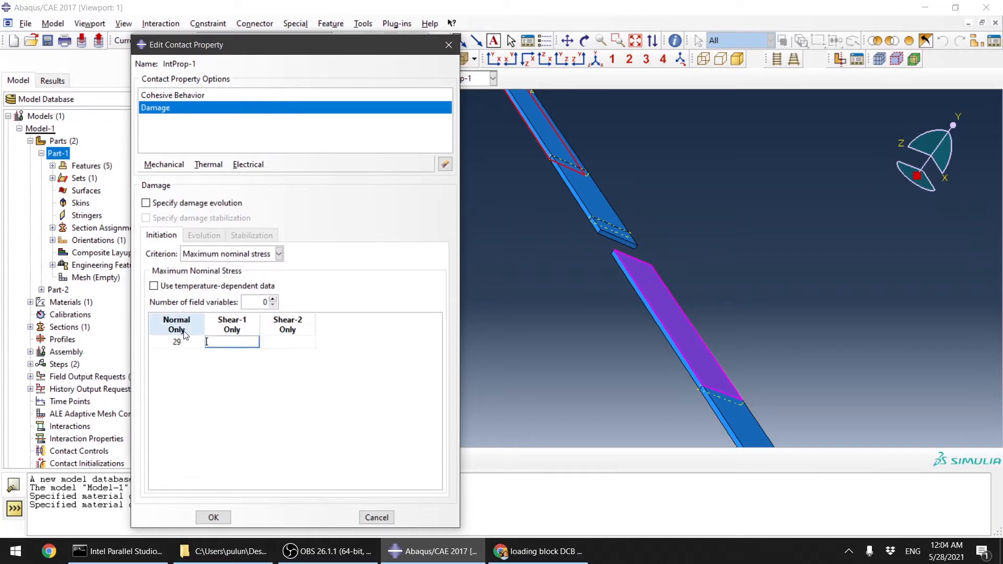
pyautogui.write('29')
pyautogui.press('Tab')
pyautogui.write('29')
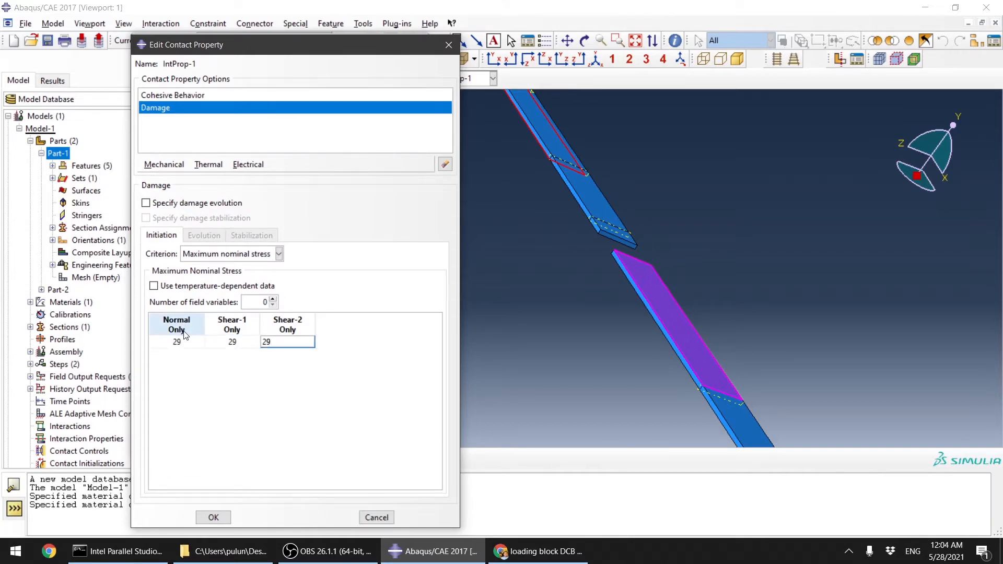
pyautogui.click(268, 371)
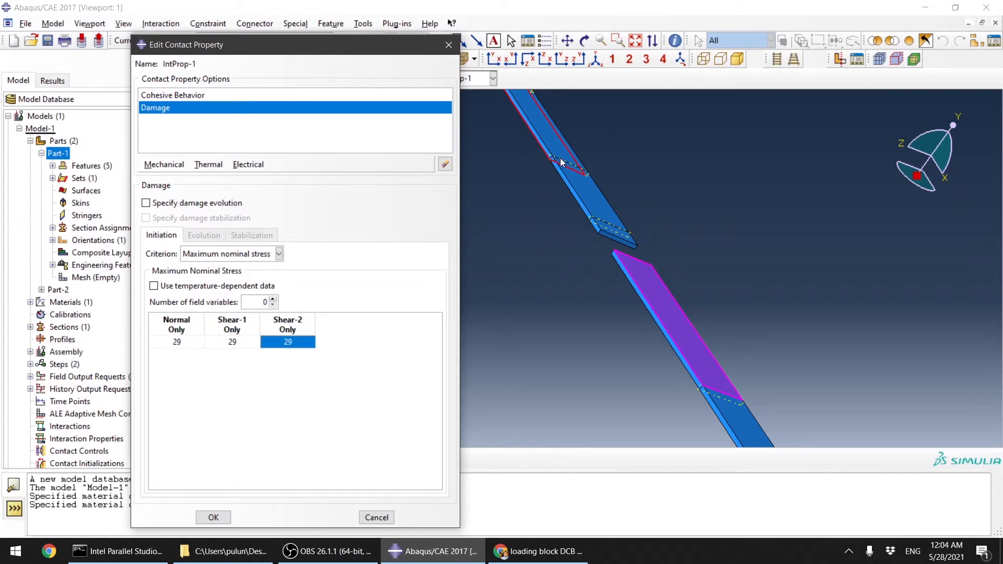
pyautogui.click(258, 254)
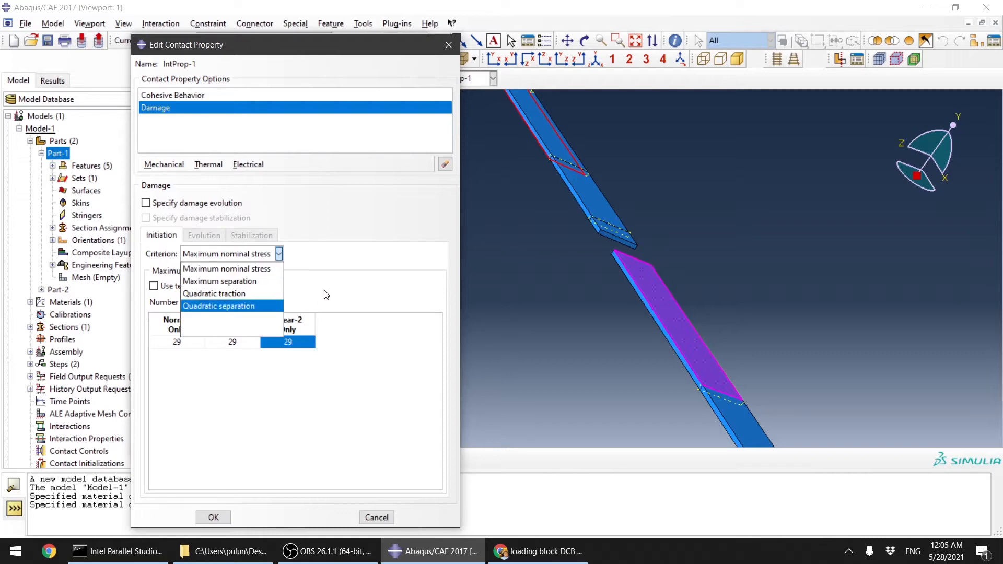
pyautogui.click(258, 294)
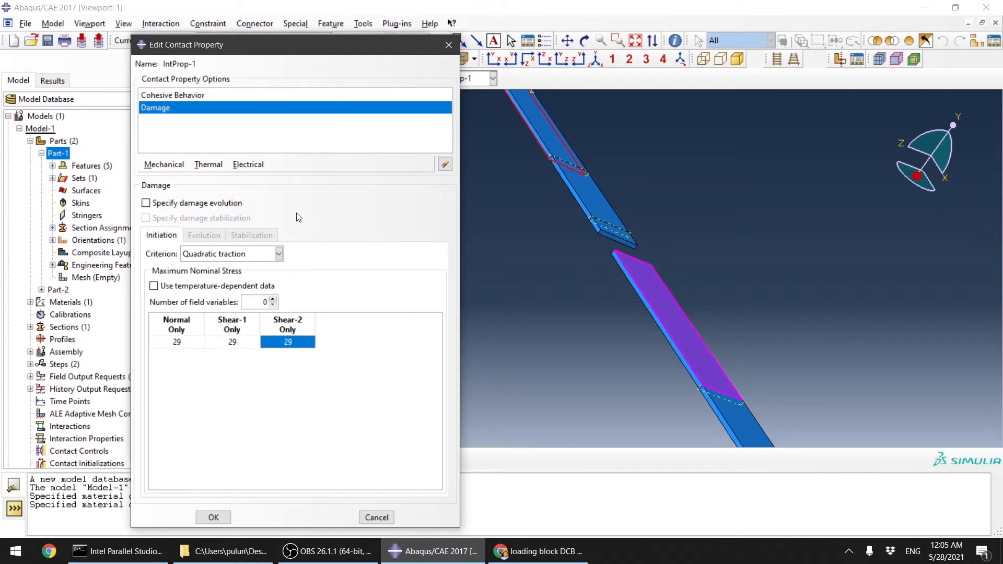
# Step: Enable energy-based damage evolution with fracture energy 10 and Benzeggagh-Kenane mixed mode behavior
pyautogui.click(152, 204)
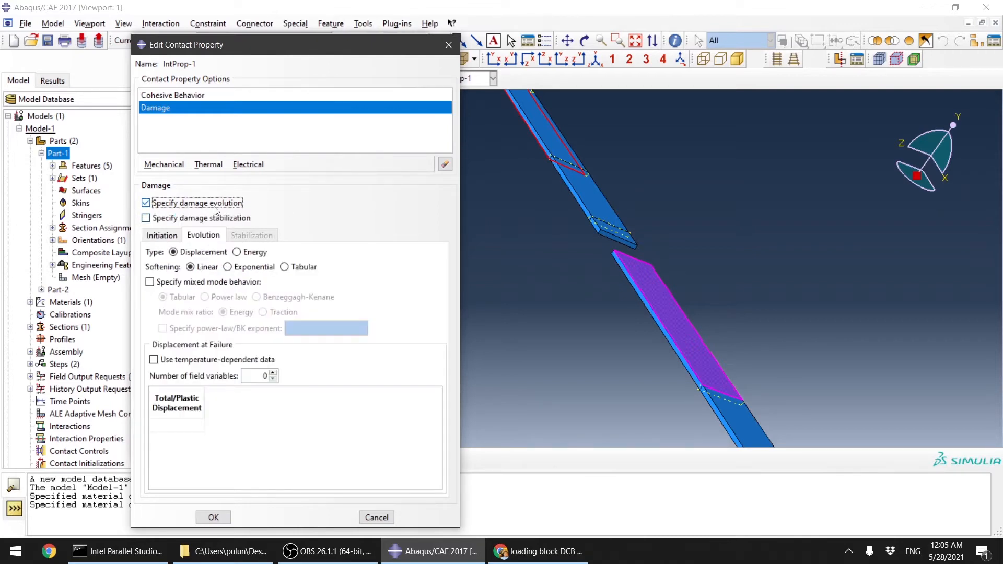
pyautogui.click(249, 255)
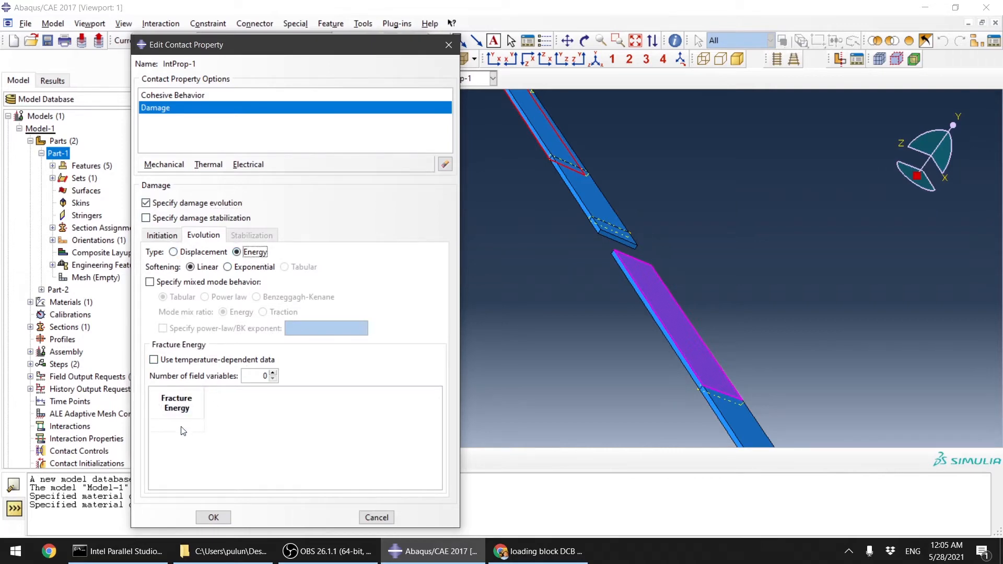
pyautogui.click(183, 429)
pyautogui.write('10')
pyautogui.click(195, 283)
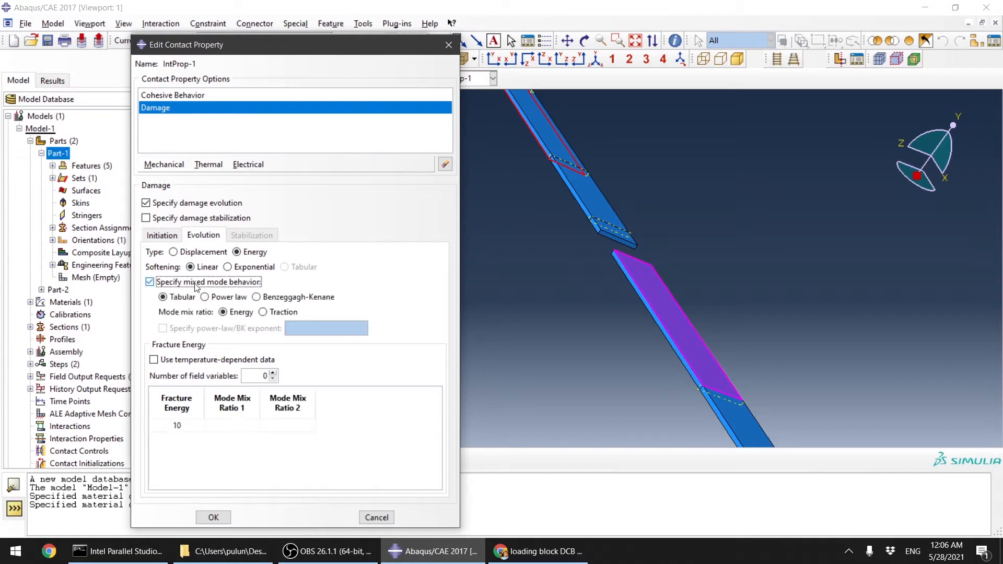
pyautogui.click(272, 302)
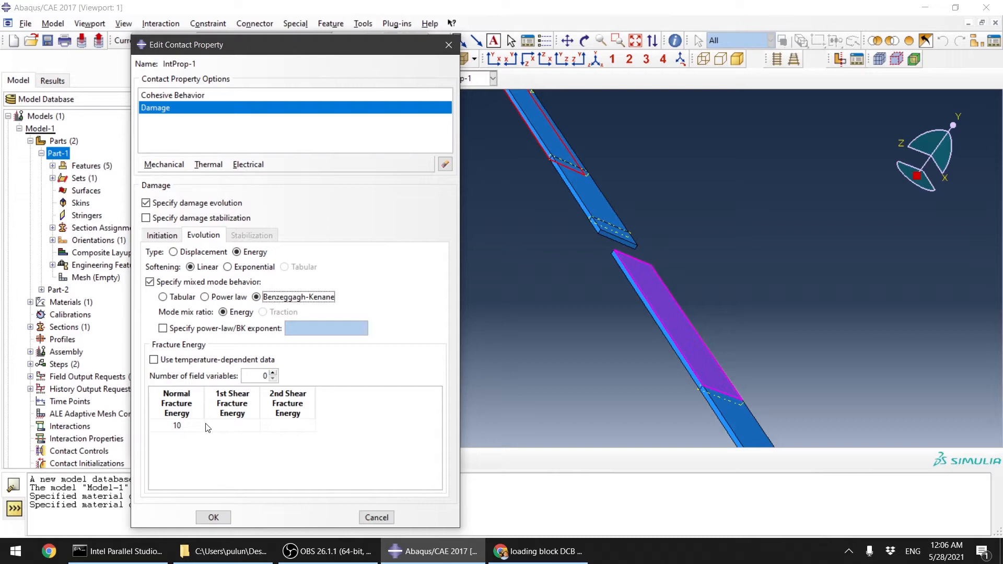
# Step: Set both the first and second shear fracture energies to 20
pyautogui.click(235, 426)
pyautogui.write('14')
pyautogui.click(302, 428)
pyautogui.write('14')
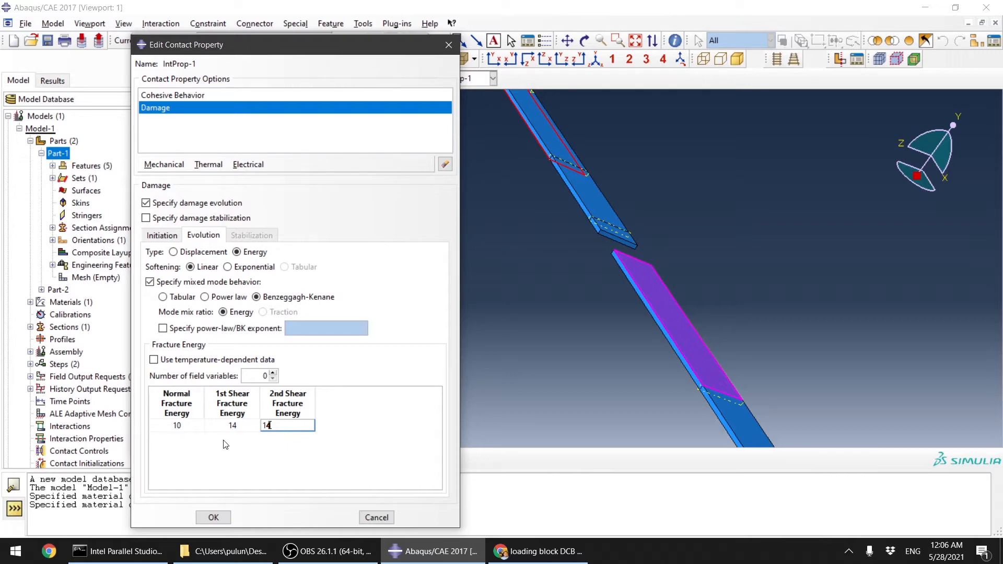
pyautogui.click(234, 427)
pyautogui.write('200')
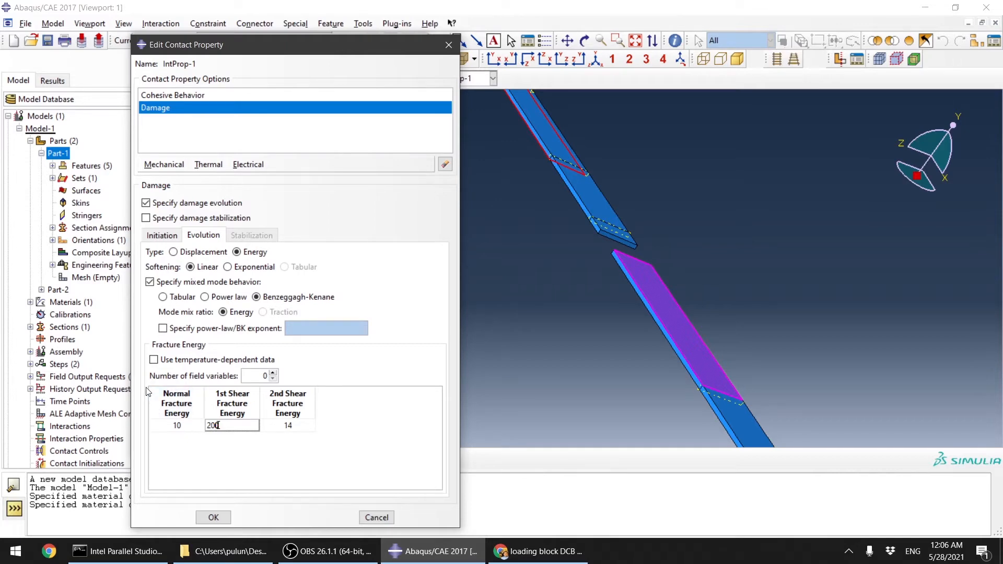
pyautogui.moveTo(239, 426); pyautogui.dragTo(141, 444)
pyautogui.write('20')
pyautogui.press('Tab')
pyautogui.write('20')
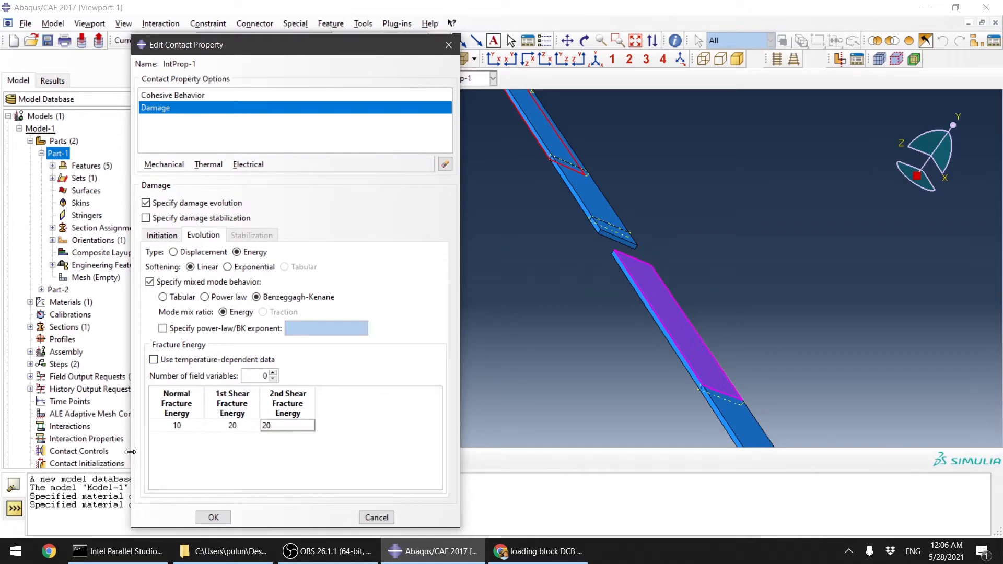
pyautogui.click(285, 403)
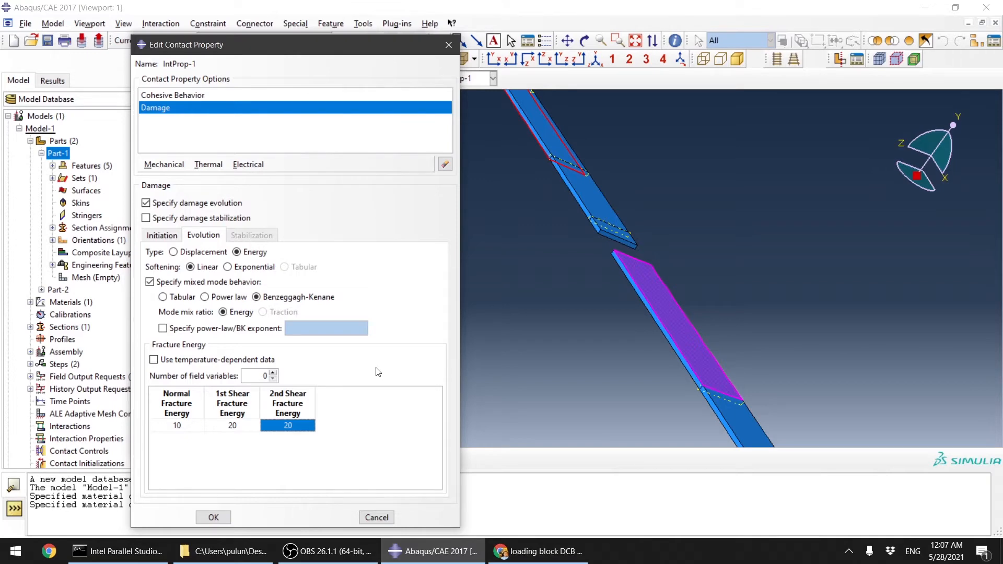
# Step: Enable damage stabilization with a viscosity coefficient of 0.0001
pyautogui.click(169, 219)
pyautogui.click(241, 254)
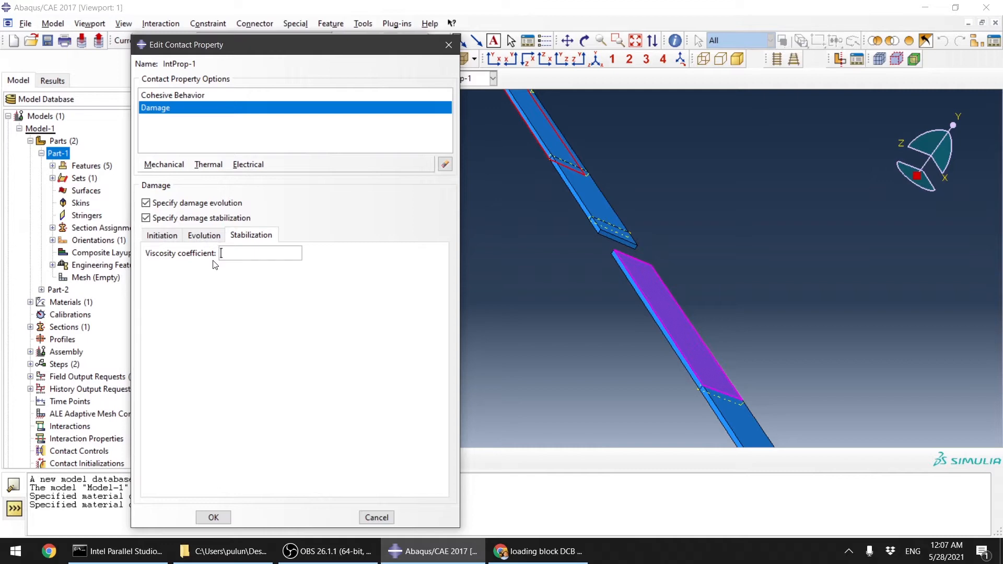
pyautogui.write('0.0001')
# Step: Save the contact property, assign it to the interaction, and confirm the interaction
pyautogui.click(178, 165)
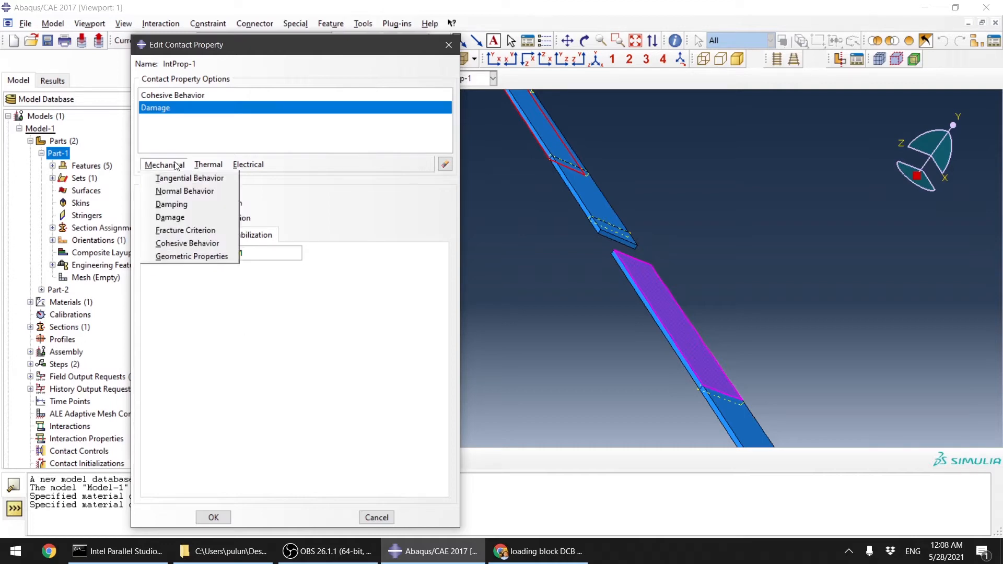
pyautogui.click(321, 201)
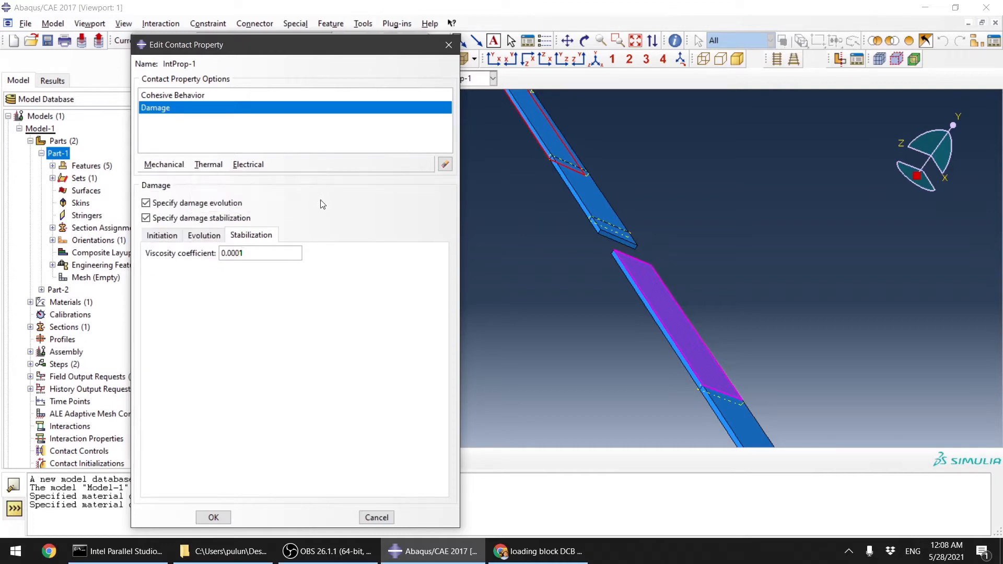
pyautogui.click(178, 166)
pyautogui.click(240, 272)
pyautogui.click(213, 517)
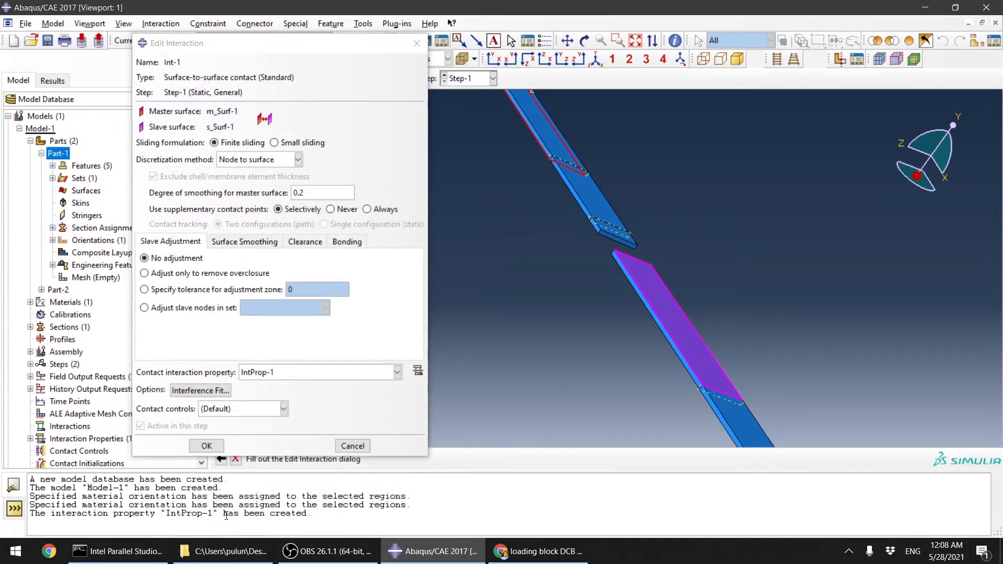
pyautogui.click(209, 445)
# Step: Switch to the Assembly module
pyautogui.scroll(4, 540, 283)
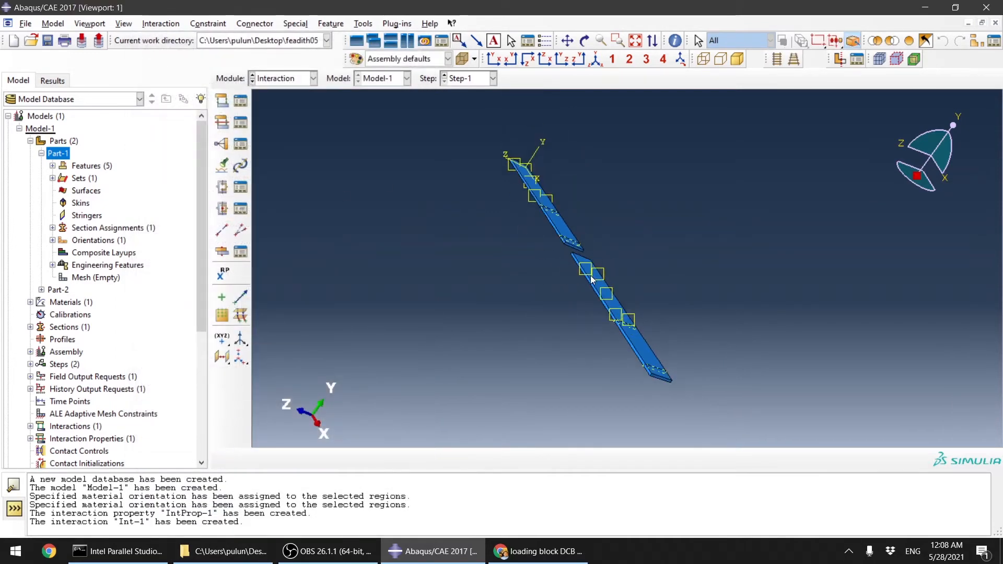
pyautogui.scroll(-3, 591, 277)
pyautogui.click(296, 83)
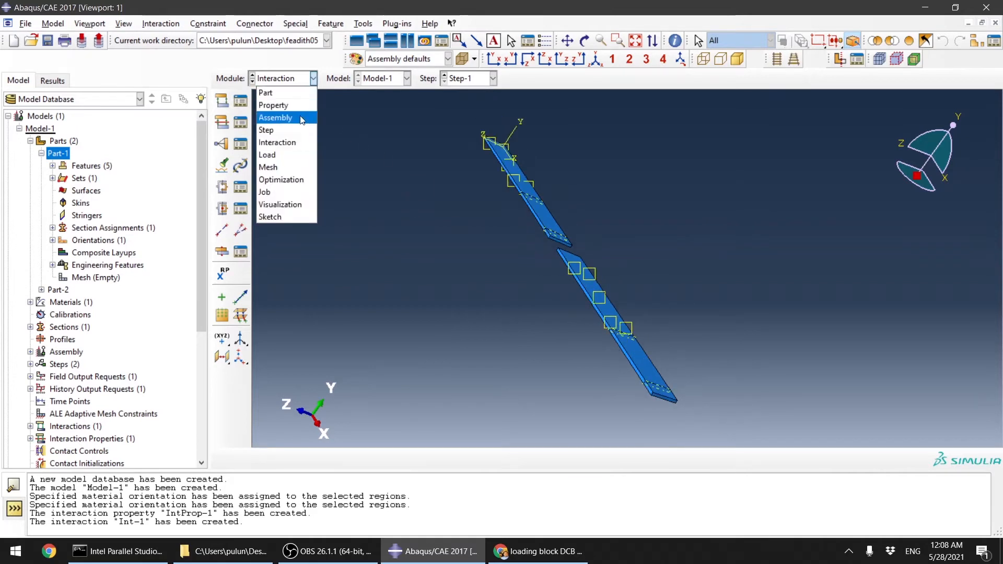
pyautogui.click(302, 119)
pyautogui.scroll(-2, 593, 230)
pyautogui.scroll(3, 577, 291)
pyautogui.scroll(-2, 577, 291)
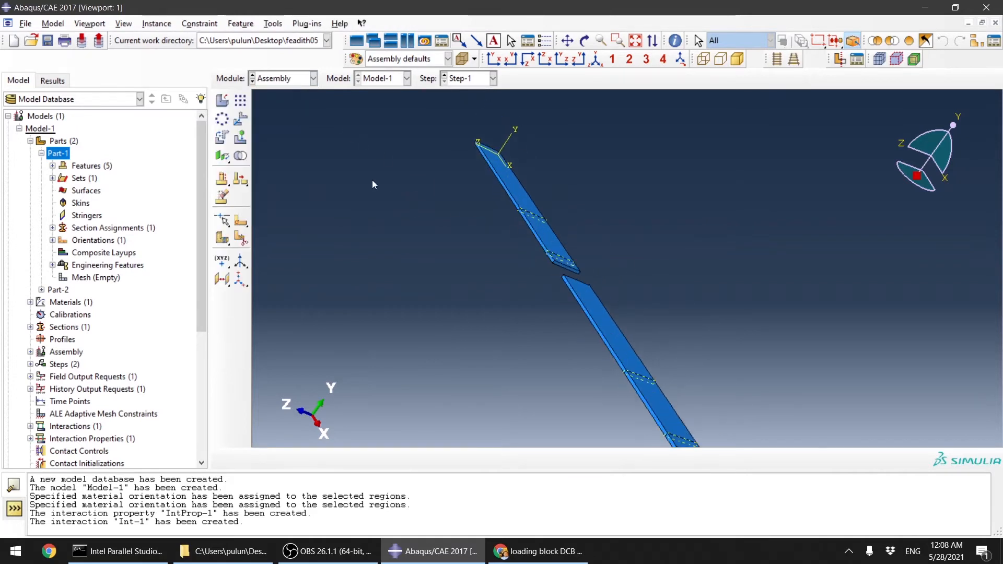
# Step: Translate the second instance from its corner vertex to the matching end corner of the first instance
pyautogui.click(240, 119)
pyautogui.scroll(-2, 620, 329)
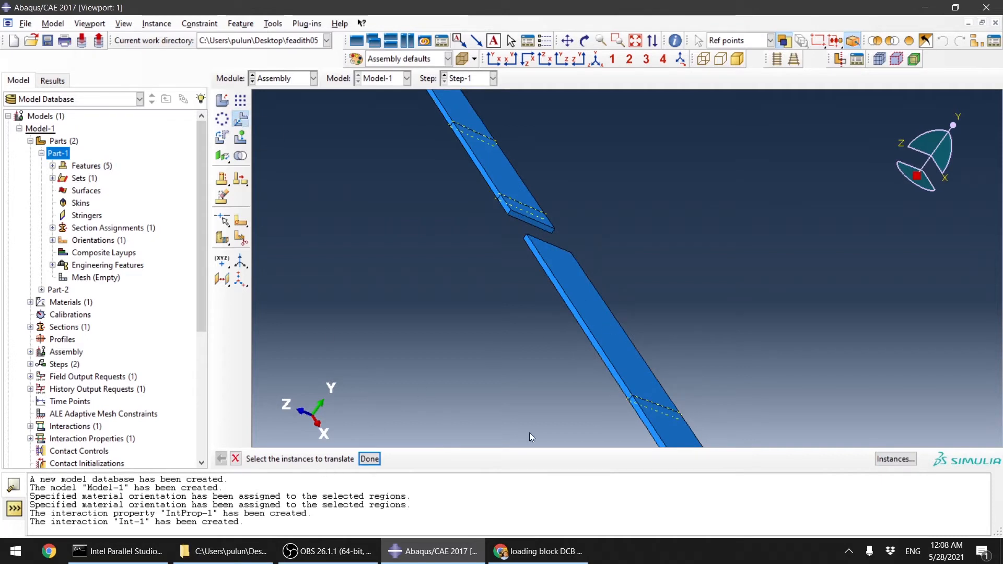
pyautogui.click(613, 344)
pyautogui.middleClick(515, 329)
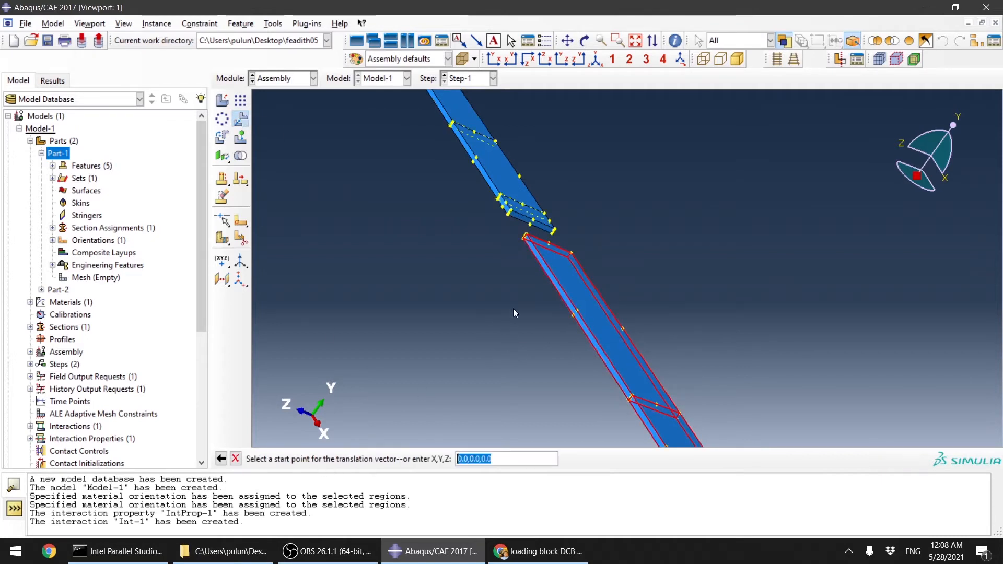
pyautogui.scroll(-4, 535, 313)
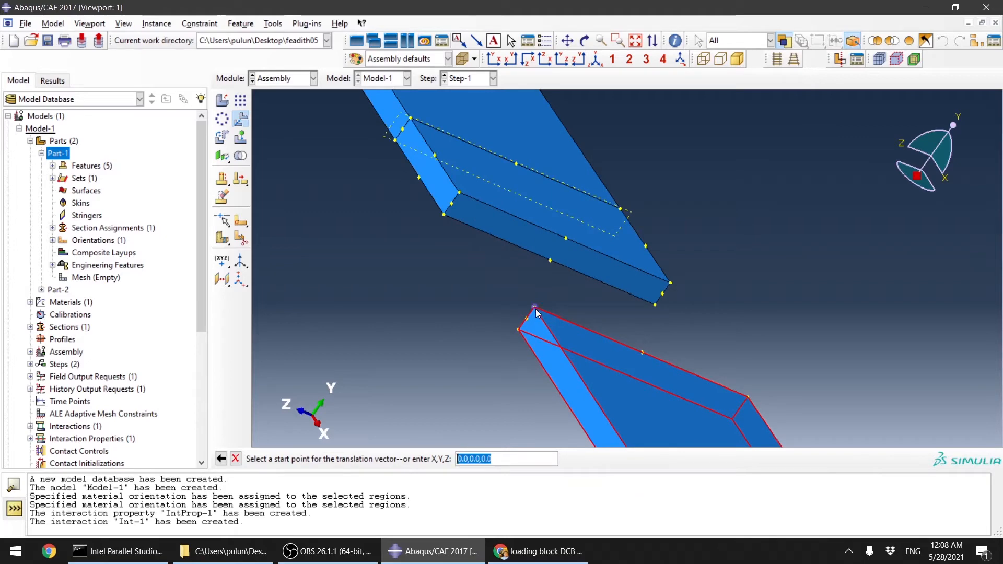
pyautogui.click(534, 308)
pyautogui.scroll(3, 523, 292)
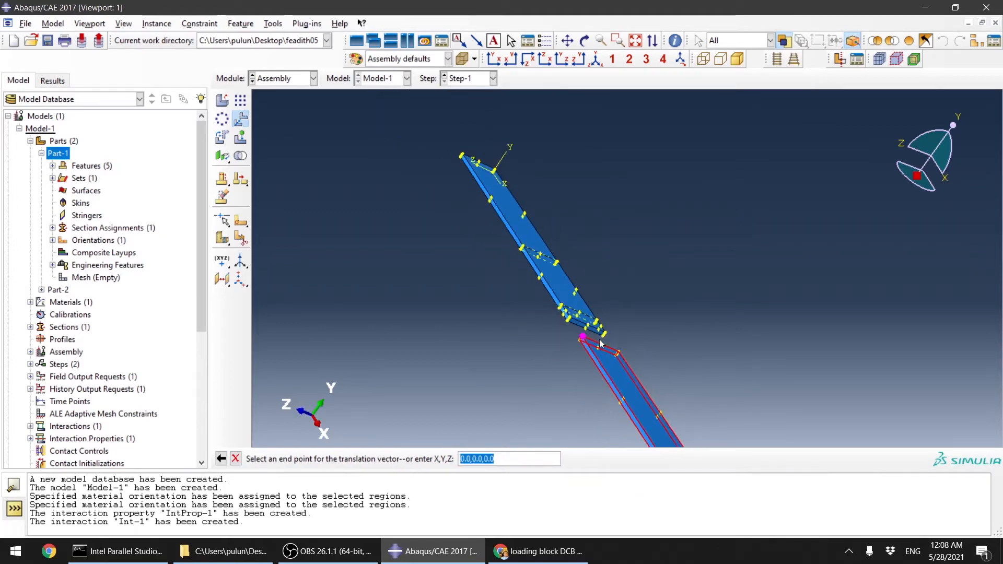
pyautogui.scroll(-4, 460, 167)
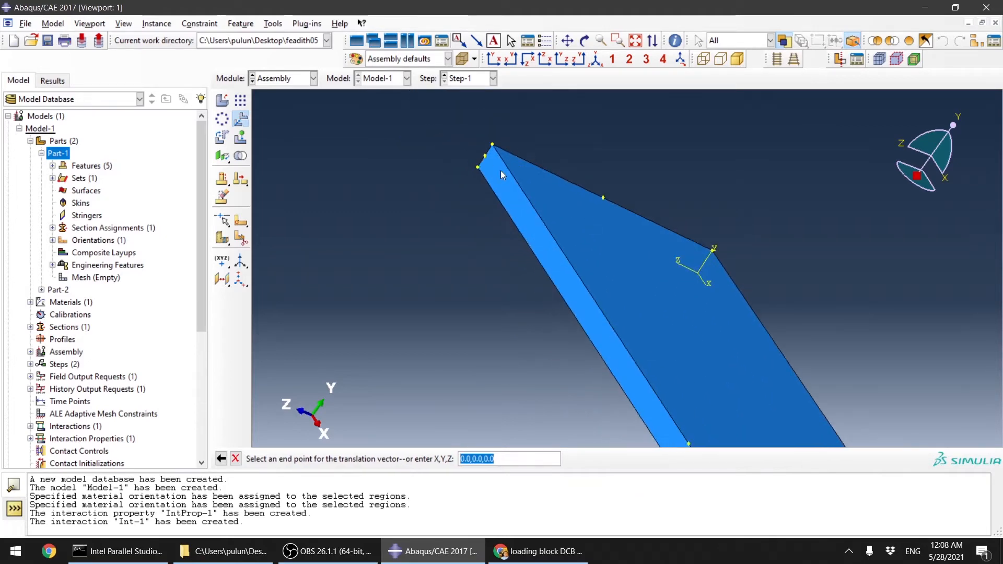
pyautogui.click(478, 170)
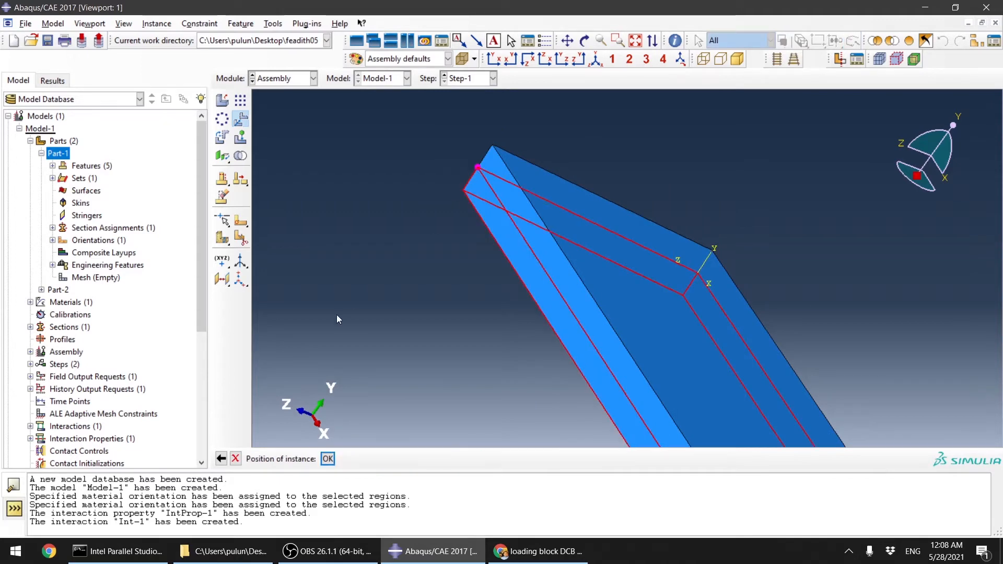
pyautogui.scroll(3, 498, 221)
pyautogui.scroll(3, 498, 222)
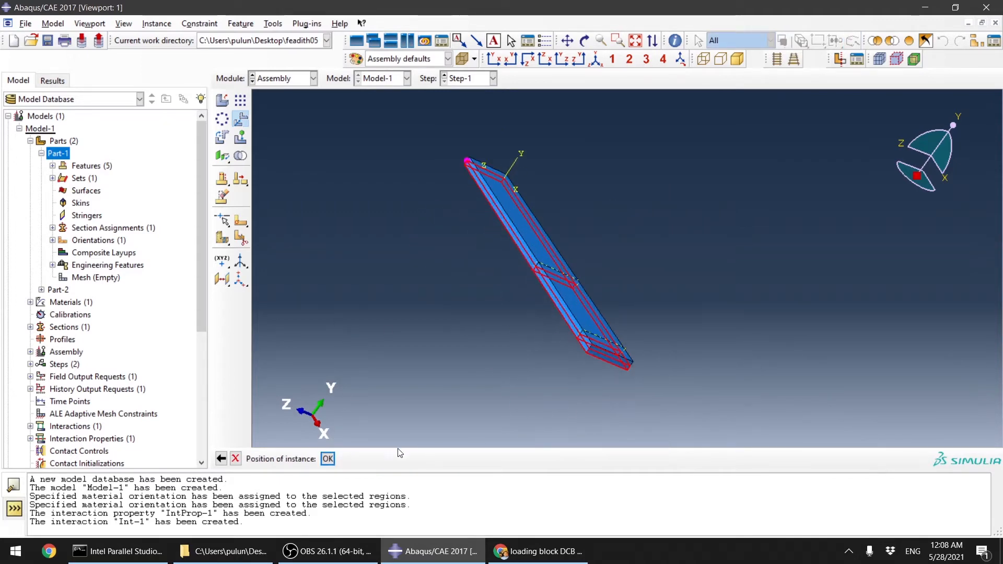
pyautogui.click(328, 459)
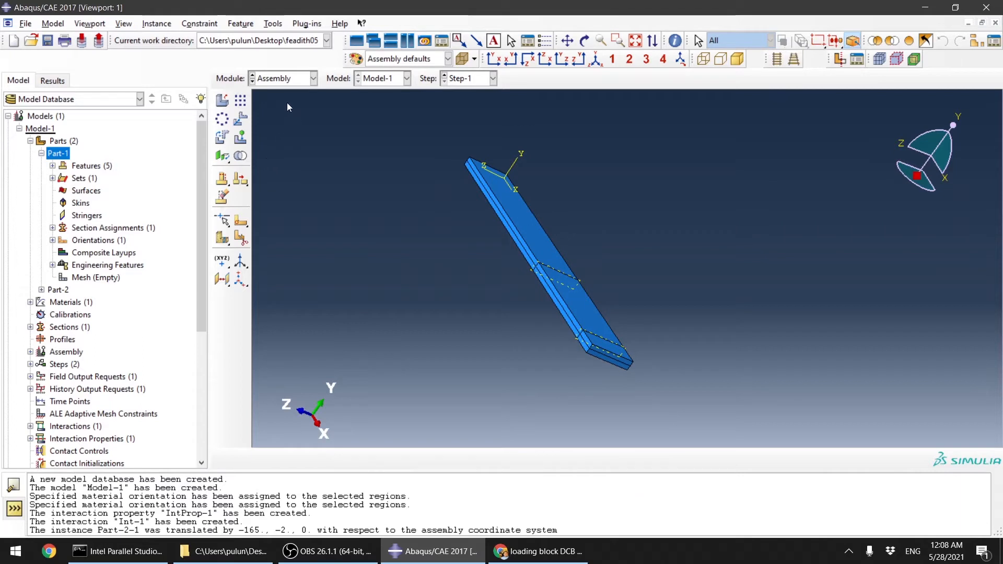
# Step: Switch to the Load module and create a Displacement/Rotation boundary condition on the bottom face of the end region
pyautogui.click(300, 77)
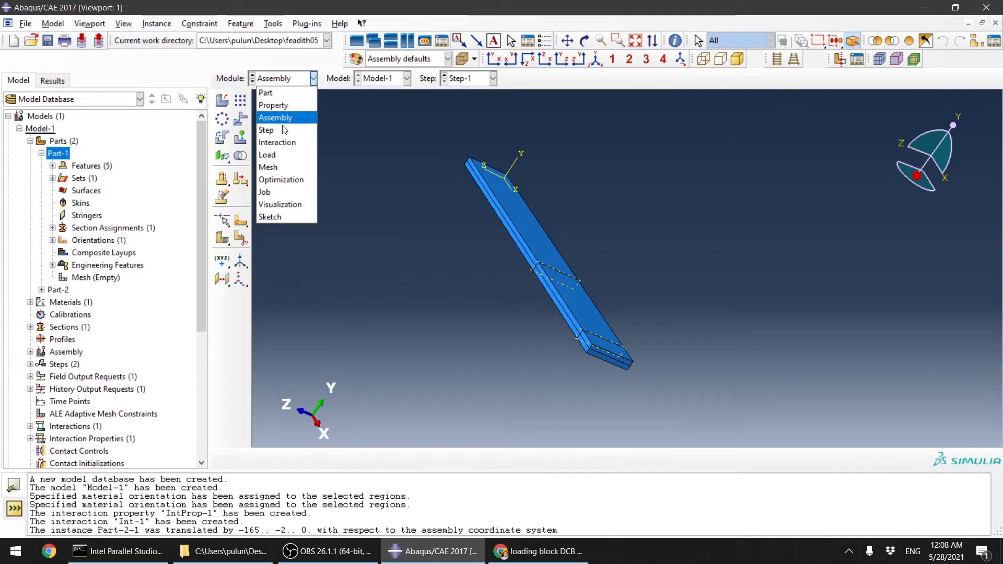
pyautogui.click(281, 154)
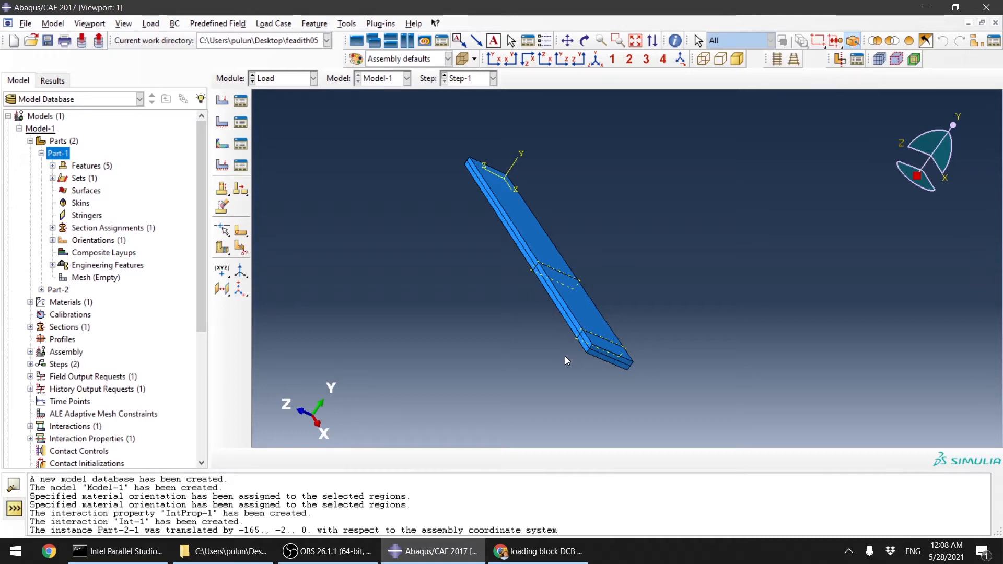
pyautogui.scroll(2, 565, 357)
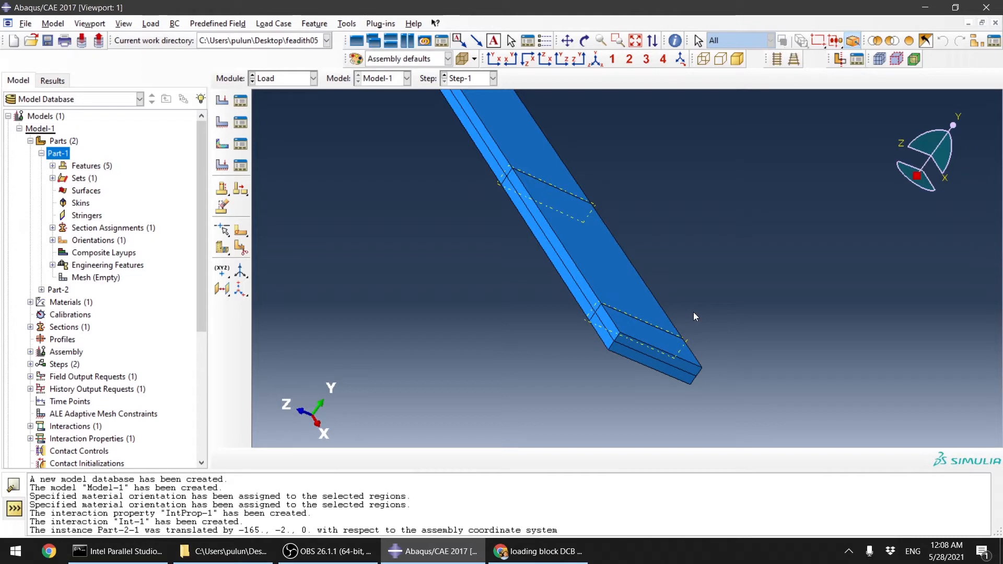
pyautogui.click(223, 124)
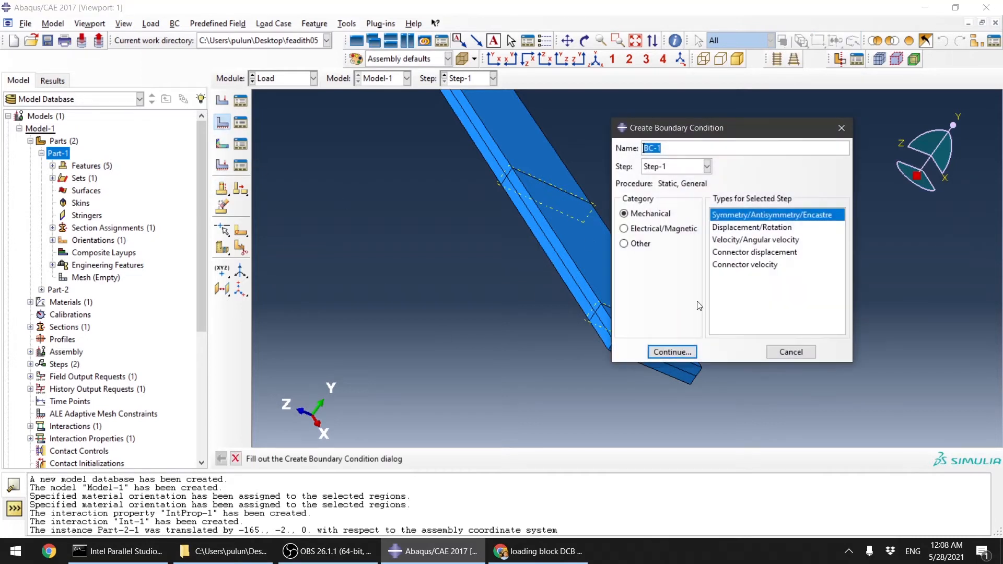
pyautogui.click(734, 229)
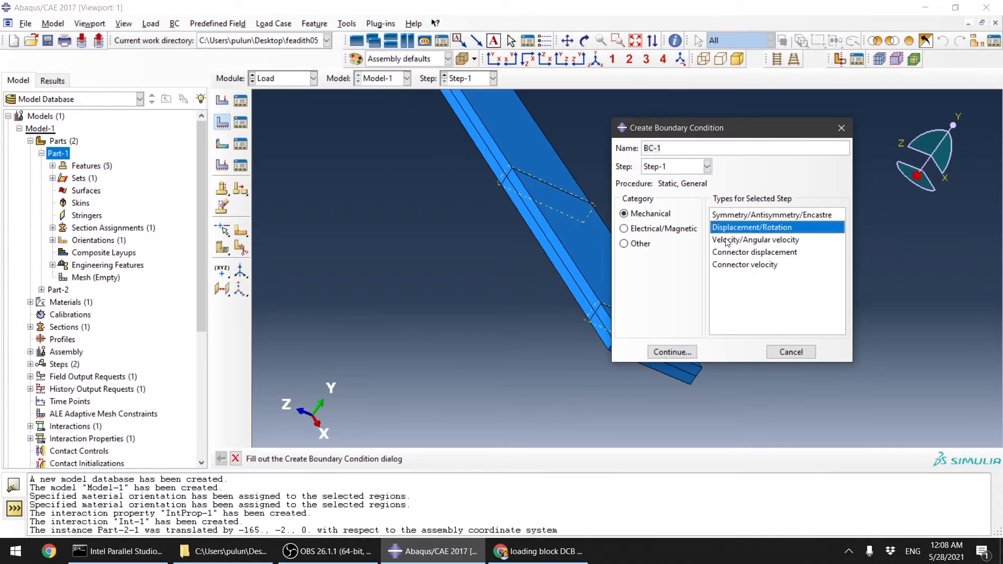
pyautogui.click(674, 352)
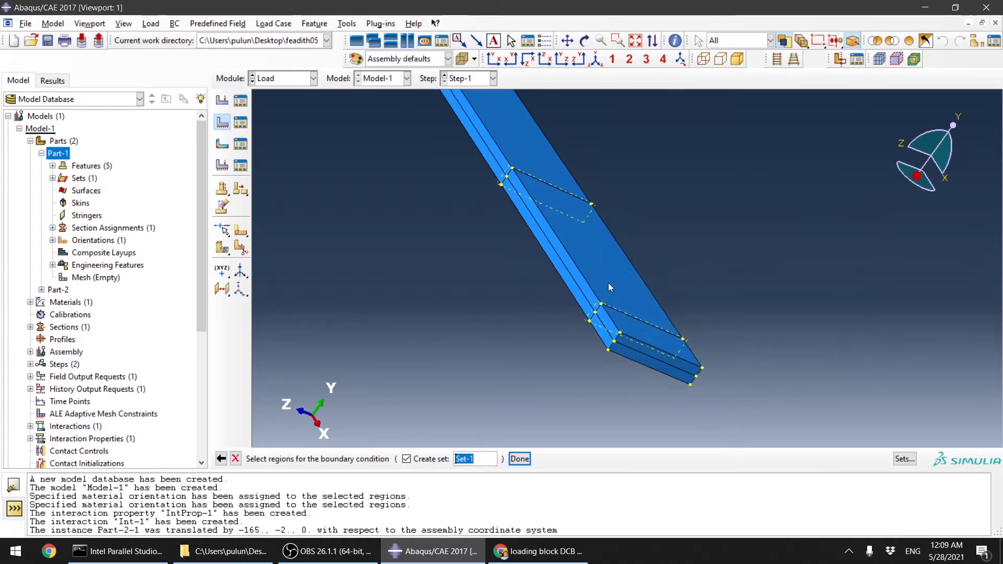
pyautogui.keyDown('ctrl'); pyautogui.keyDown('alt'); pyautogui.moveTo(608, 283); pyautogui.dragTo(680, 214); pyautogui.keyUp('alt'); pyautogui.keyUp('ctrl')
pyautogui.scroll(-6, 719, 246)
pyautogui.click(753, 256)
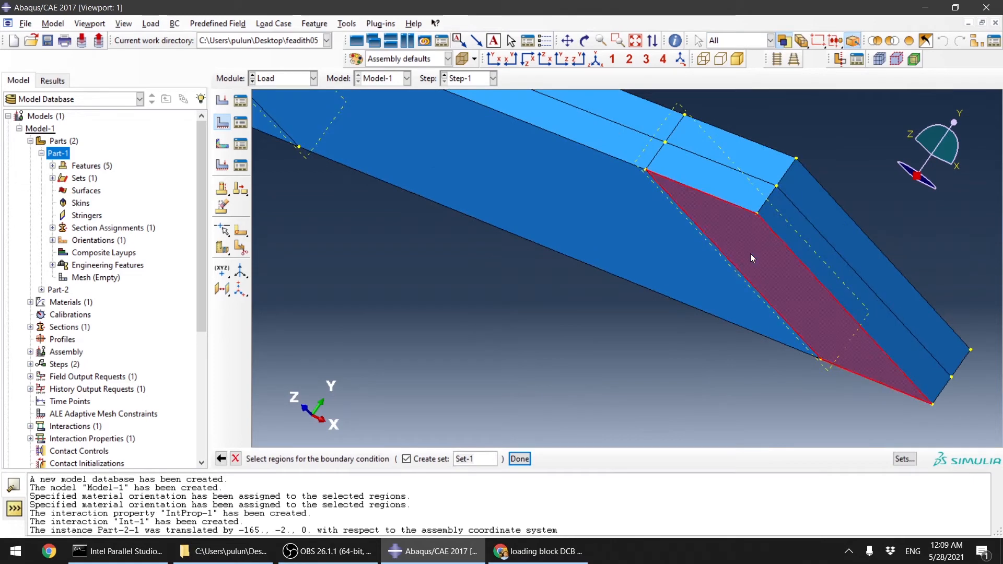
pyautogui.click(519, 458)
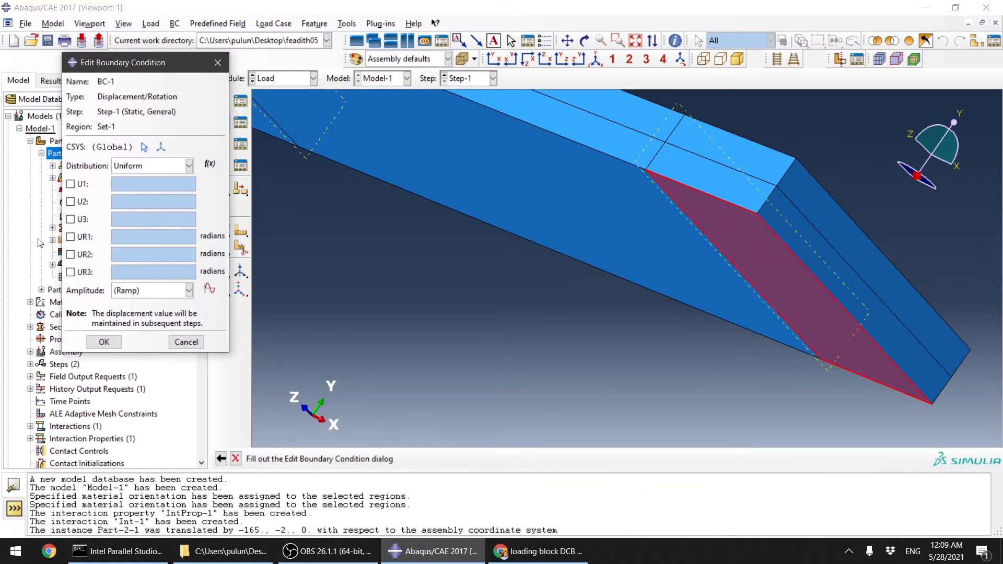
# Step: Constrain all six components U1 through UR3 of the first boundary condition to zero
pyautogui.click(71, 184)
pyautogui.click(71, 201)
pyautogui.click(70, 219)
pyautogui.click(71, 237)
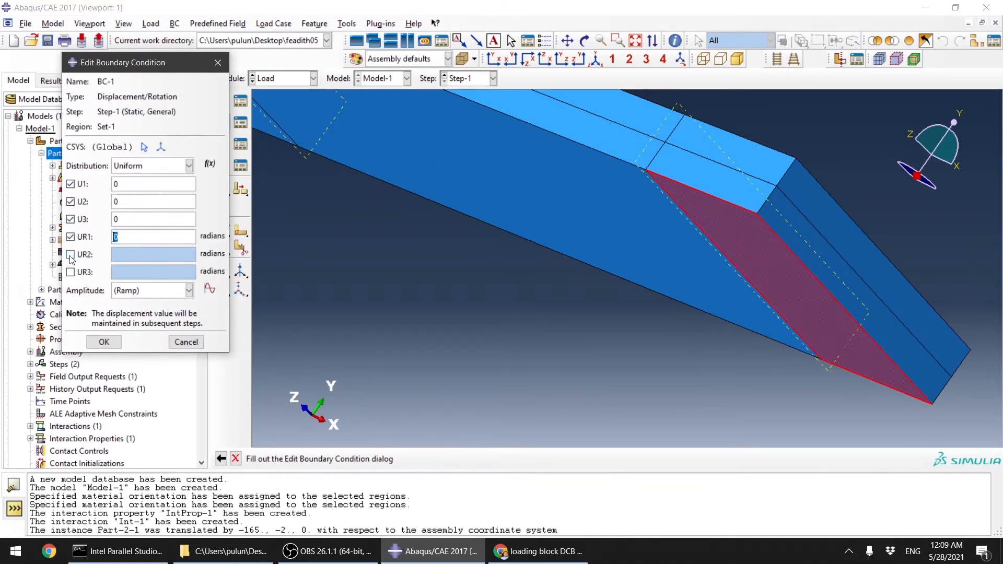
pyautogui.click(70, 254)
pyautogui.click(71, 272)
pyautogui.click(104, 342)
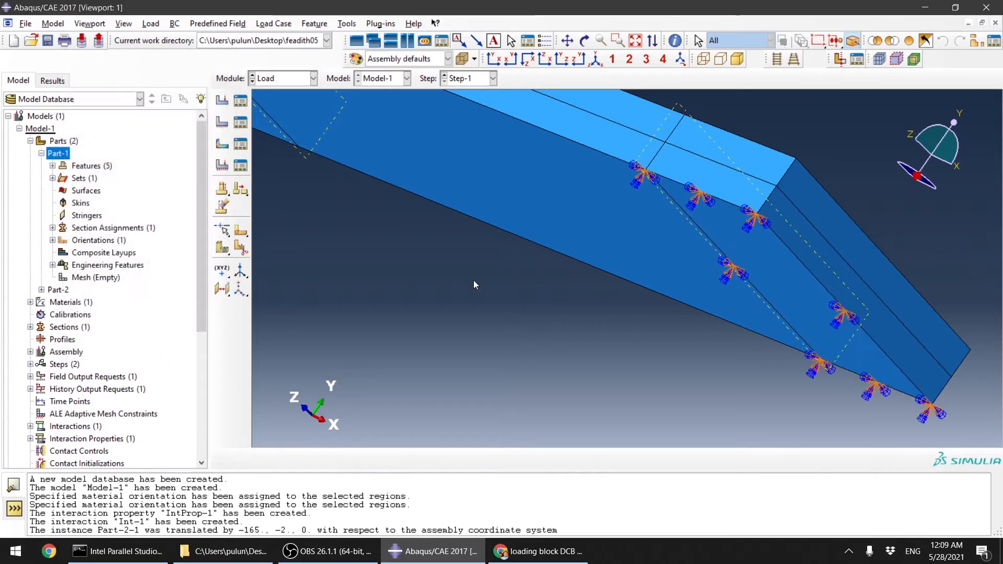
# Step: Create a second Displacement/Rotation boundary condition on the top face of the same end region
pyautogui.scroll(-2, 575, 196)
pyautogui.keyDown('ctrl'); pyautogui.keyDown('alt'); pyautogui.moveTo(575, 196); pyautogui.dragTo(519, 249); pyautogui.keyUp('alt'); pyautogui.keyUp('ctrl')
pyautogui.scroll(-4, 589, 197)
pyautogui.keyDown('ctrl'); pyautogui.keyDown('alt'); pyautogui.moveTo(578, 292); pyautogui.dragTo(581, 316); pyautogui.keyUp('alt'); pyautogui.keyUp('ctrl')
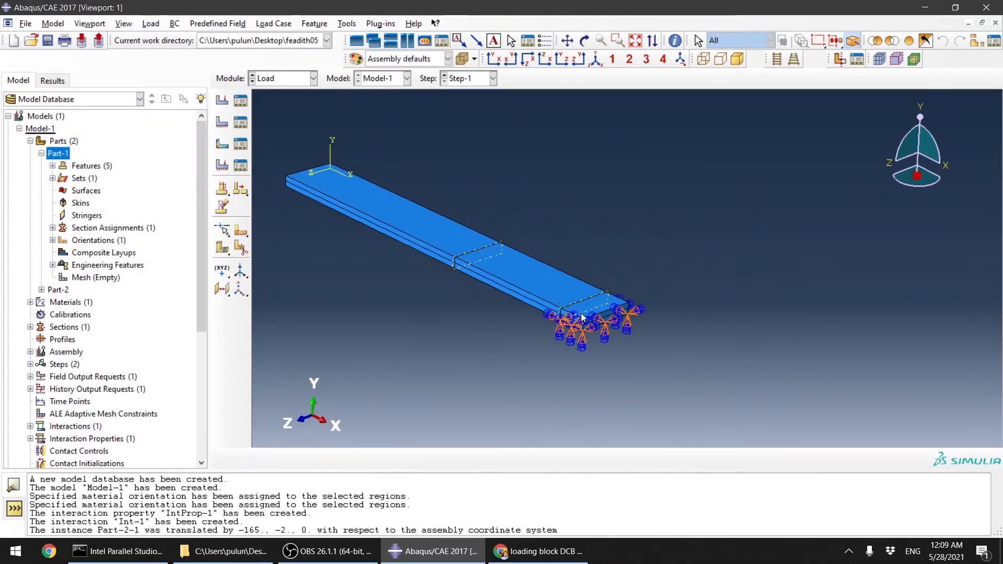
pyautogui.click(227, 132)
pyautogui.click(672, 351)
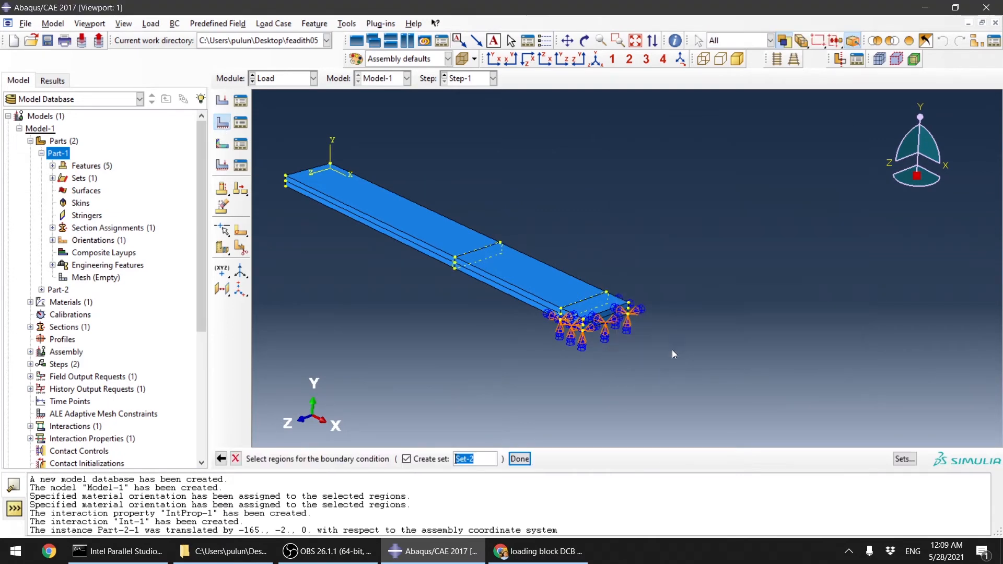
pyautogui.scroll(3, 603, 311)
pyautogui.click(608, 309)
pyautogui.click(520, 459)
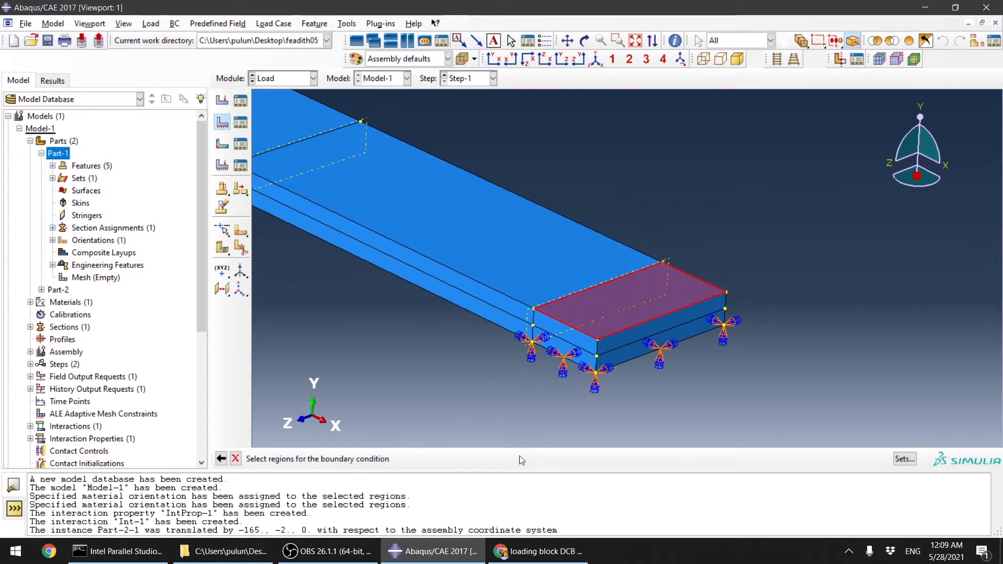
# Step: Constrain U1, U2, U3, UR1 and UR2 of the second boundary condition to zero
pyautogui.click(70, 184)
pyautogui.click(70, 201)
pyautogui.click(70, 220)
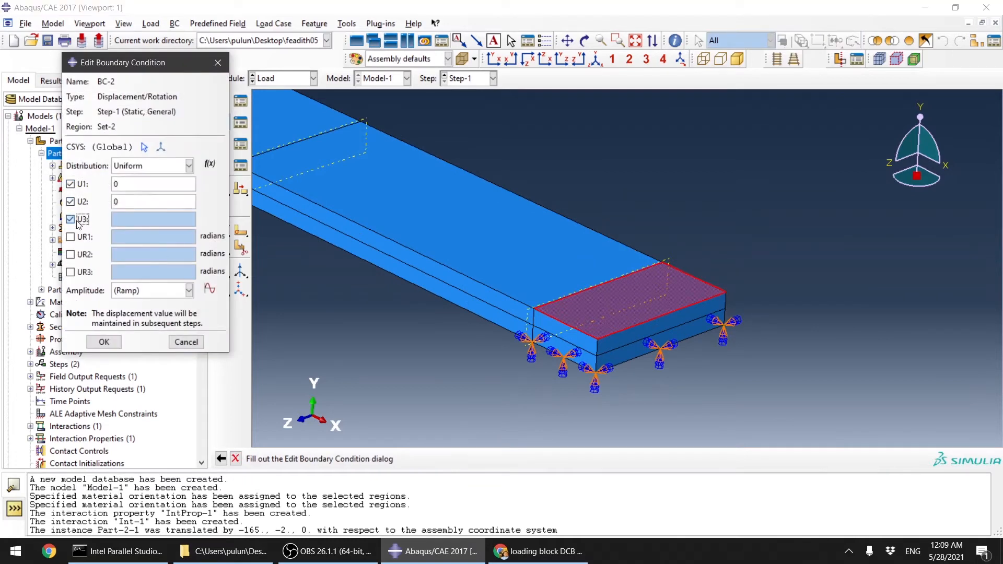
pyautogui.click(70, 237)
pyautogui.click(70, 254)
pyautogui.scroll(-3, 608, 343)
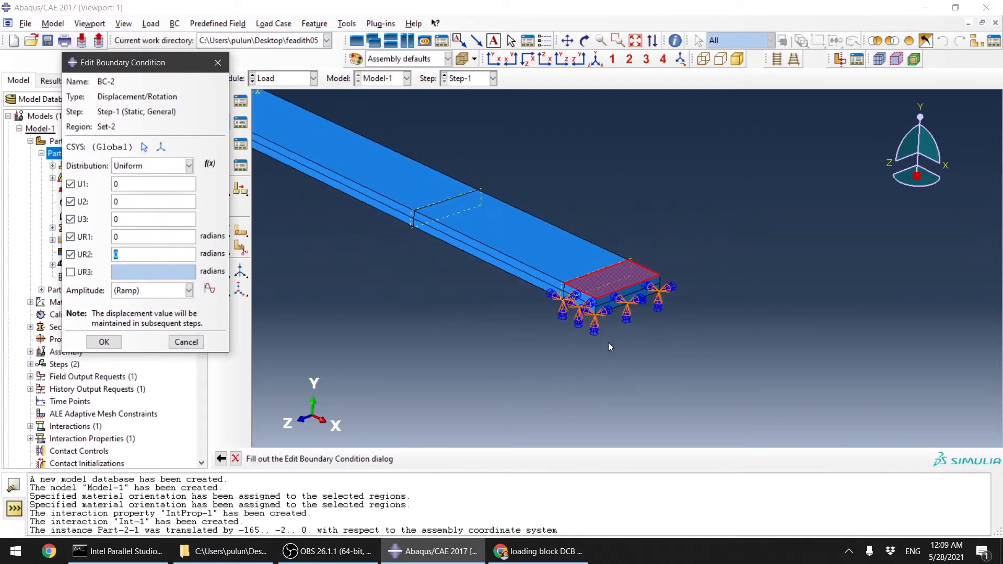
pyautogui.scroll(3, 582, 297)
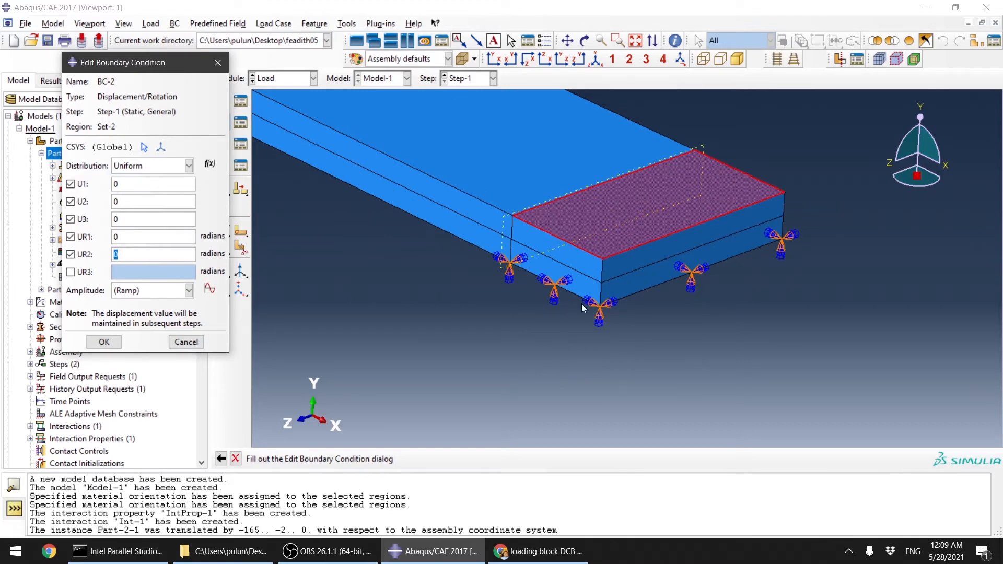
pyautogui.click(103, 344)
# Step: Review the boundary conditions and release the UR3 rotation in the first boundary condition
pyautogui.click(240, 126)
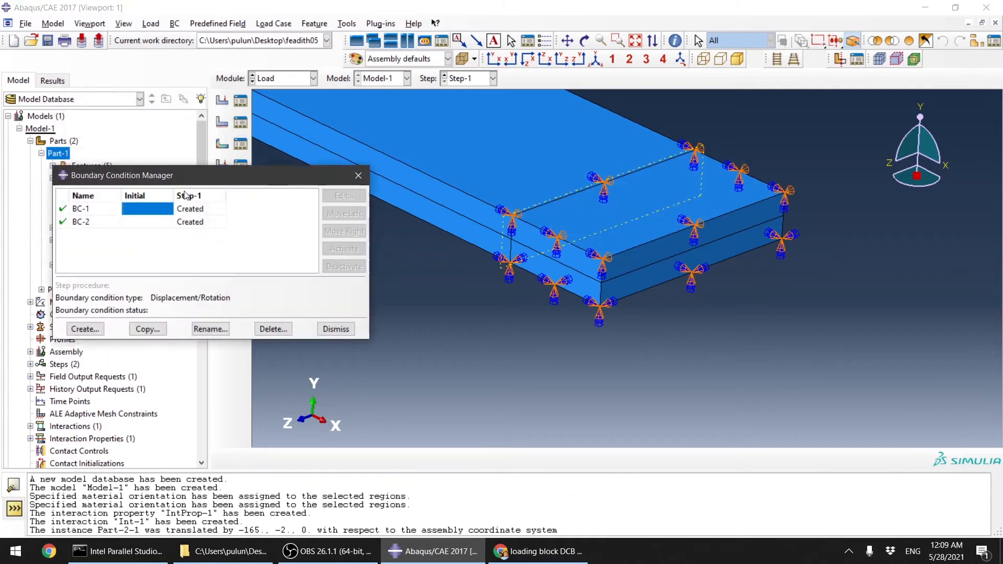
pyautogui.doubleClick(182, 226)
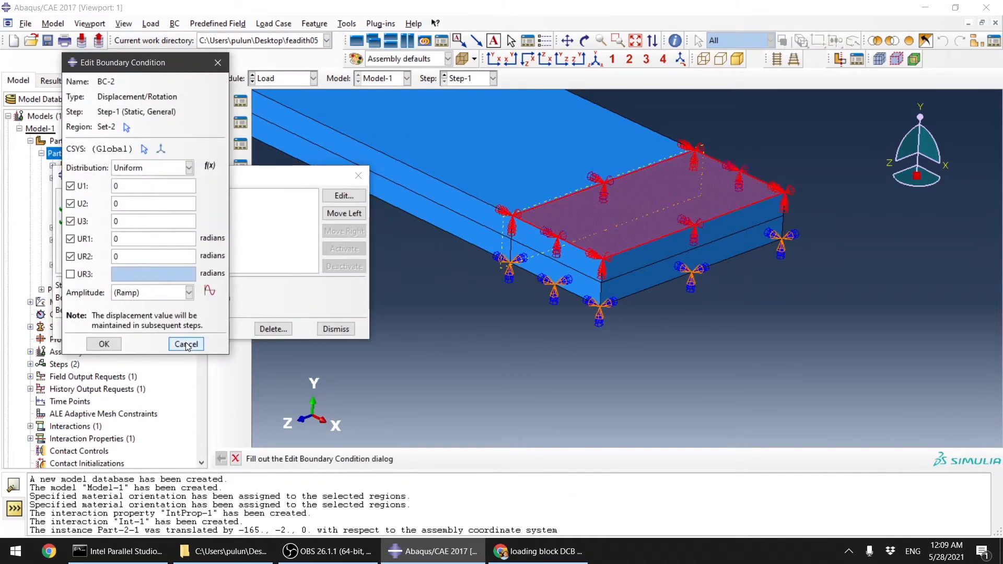
pyautogui.click(186, 343)
pyautogui.doubleClick(183, 208)
pyautogui.click(71, 274)
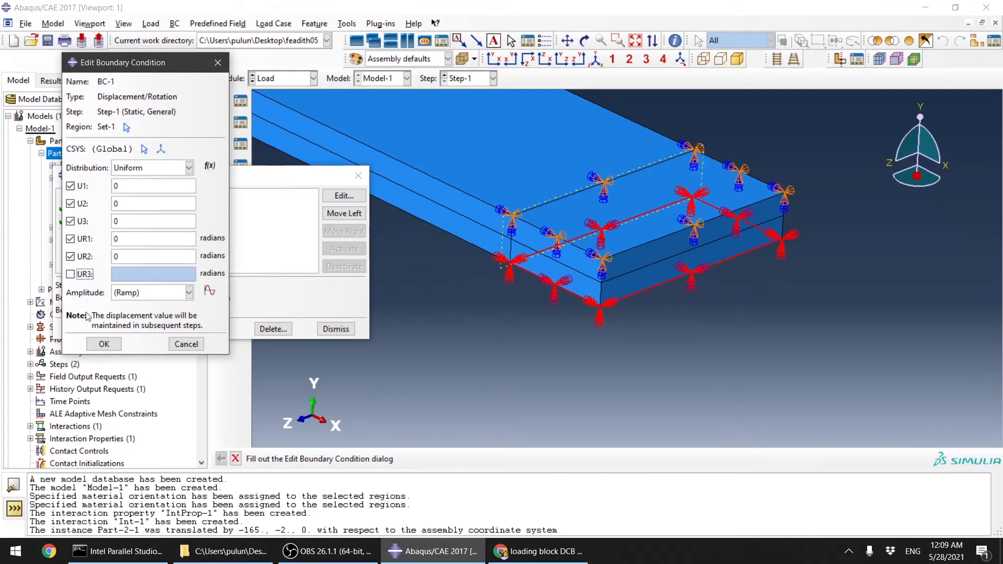
pyautogui.click(104, 344)
pyautogui.click(336, 329)
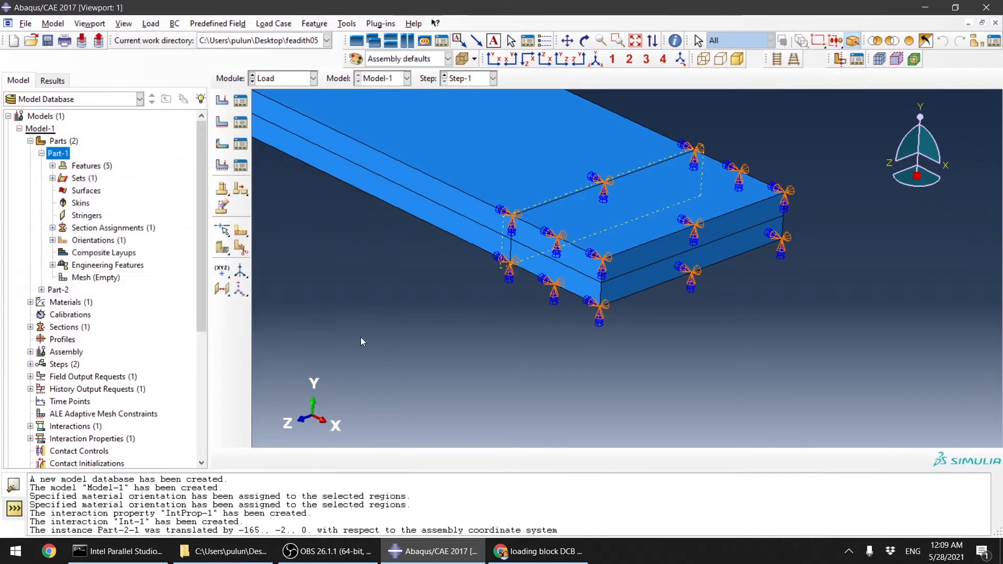
# Step: Switch to OneNote for Windows 10 and pick the red drawing pen
pyautogui.click(3, 551)
pyautogui.write('one')
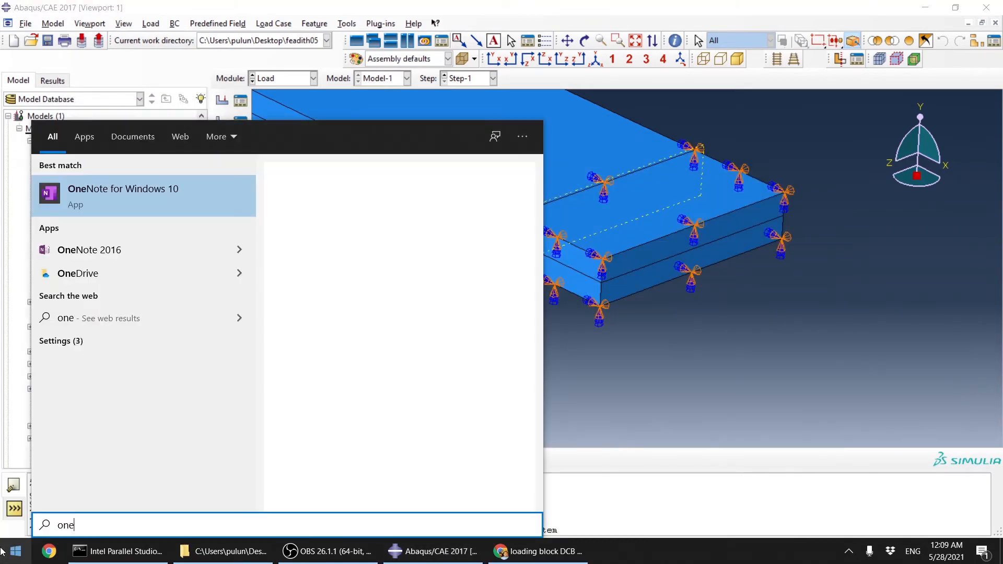
pyautogui.click(105, 186)
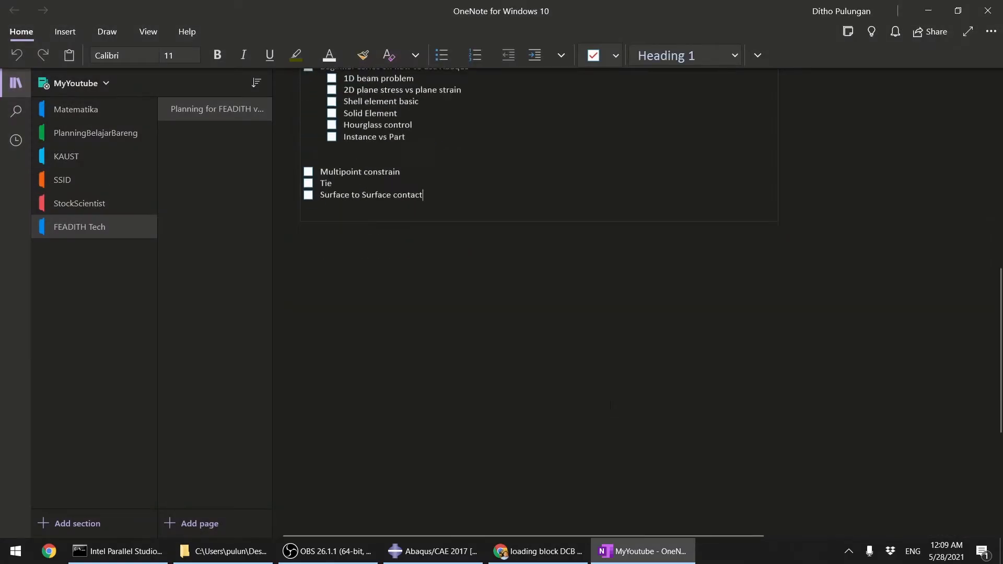
pyautogui.scroll(-5, 611, 405)
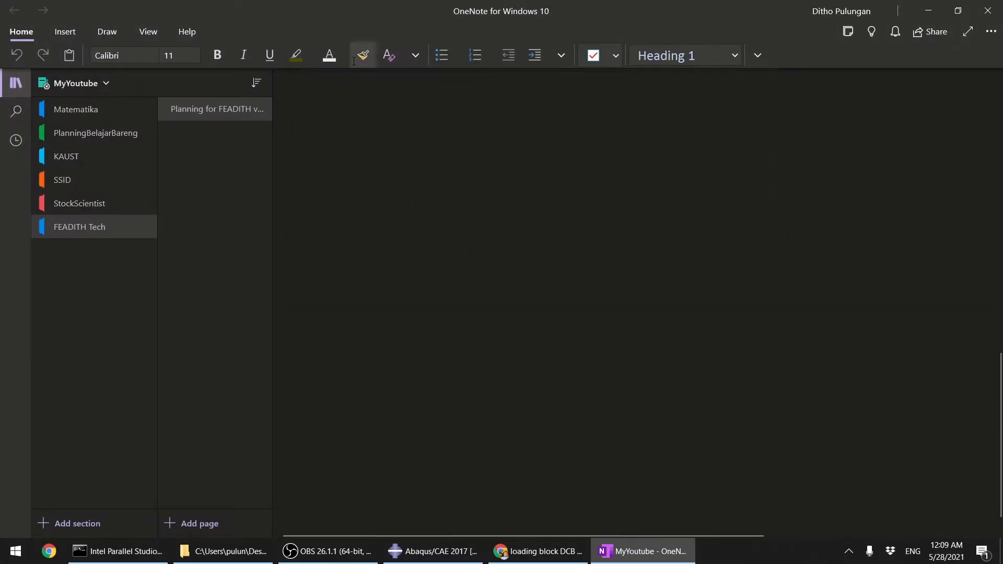
pyautogui.click(109, 31)
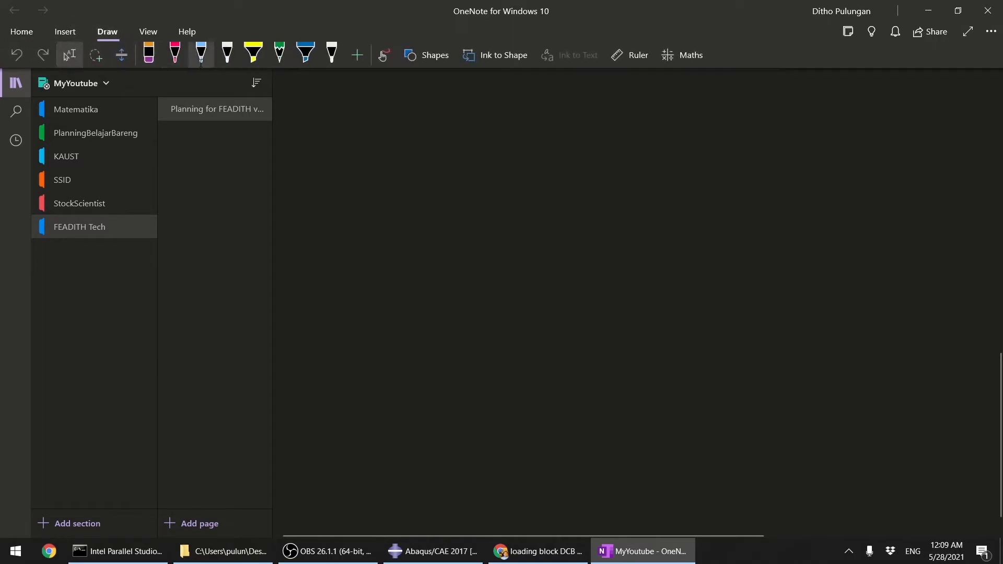
pyautogui.click(175, 52)
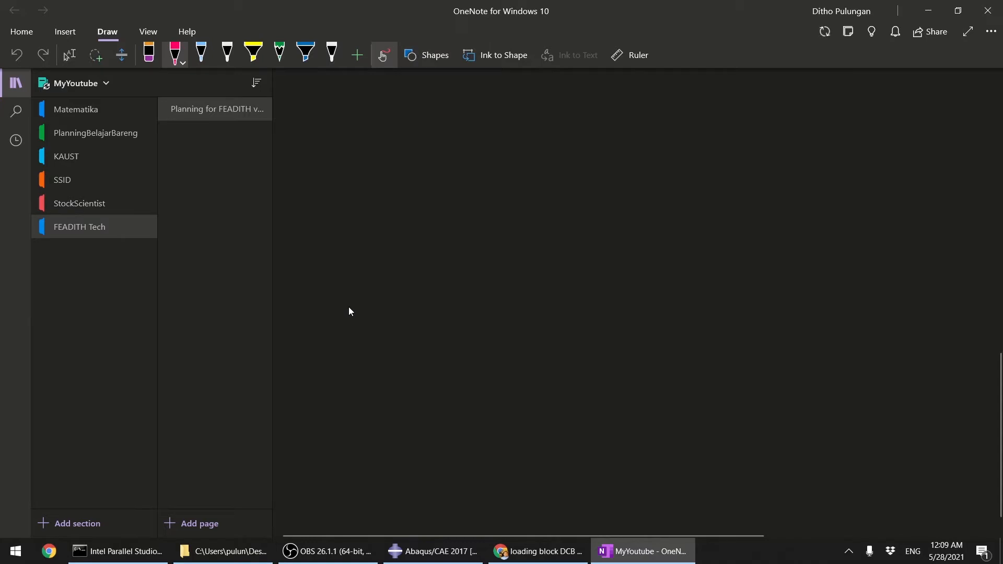
# Step: Sketch two parallel horizontal lines for the intact DCB specimen, and below them two lines diverging at the right end for the opened specimen
pyautogui.moveTo(415, 312); pyautogui.dragTo(668, 317)
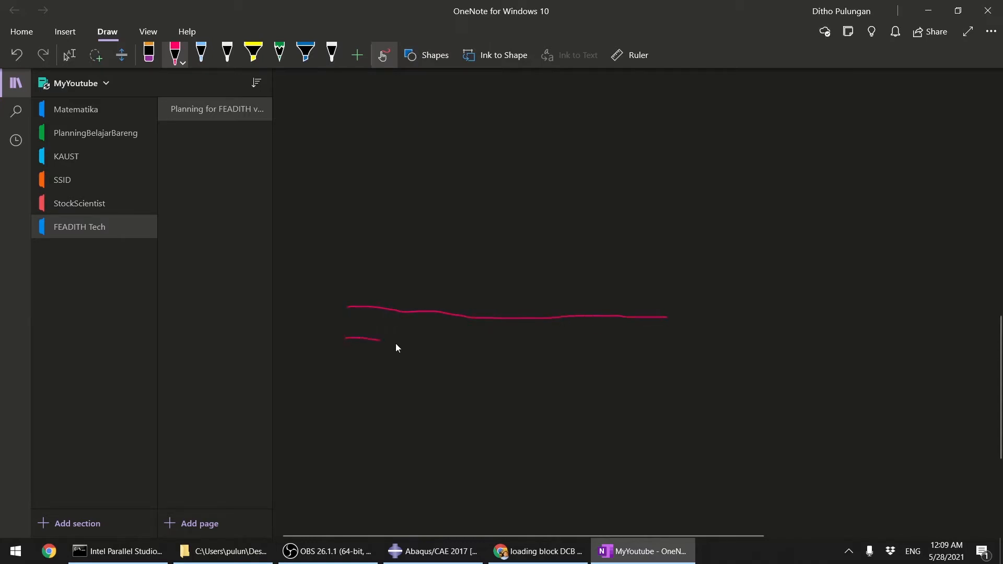
pyautogui.moveTo(397, 348); pyautogui.dragTo(664, 357)
pyautogui.scroll(-5, 664, 341)
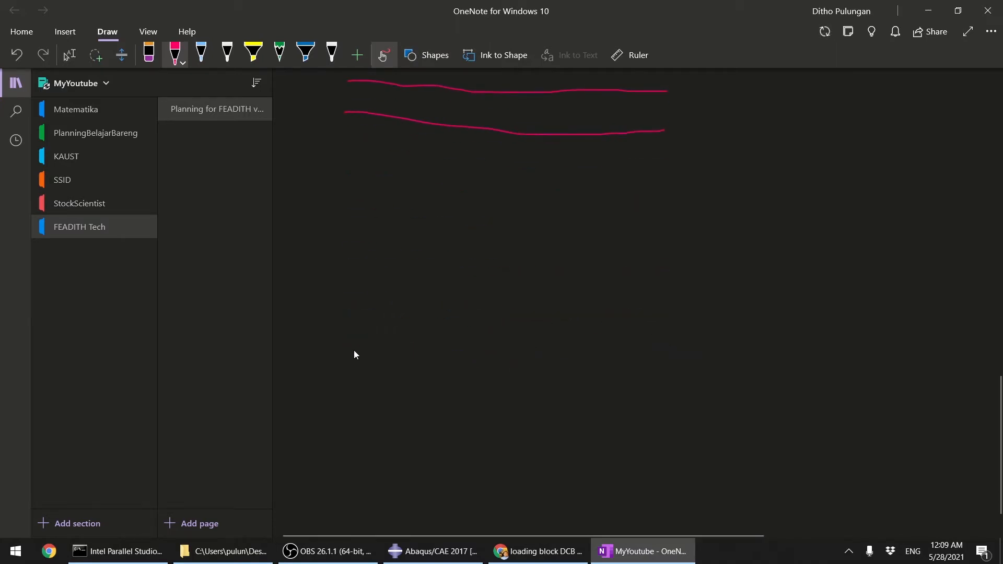
pyautogui.moveTo(386, 349); pyautogui.dragTo(487, 351)
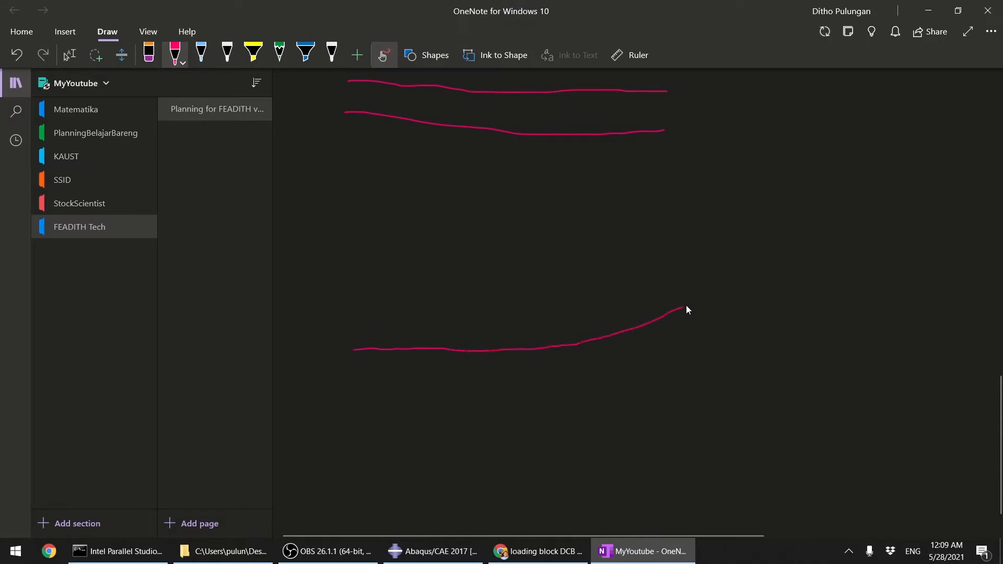
pyautogui.moveTo(685, 308); pyautogui.dragTo(725, 280)
pyautogui.moveTo(356, 385)
pyautogui.mouseDown()
pyautogui.moveTo(575, 389)
pyautogui.moveTo(744, 448)
pyautogui.mouseUp()
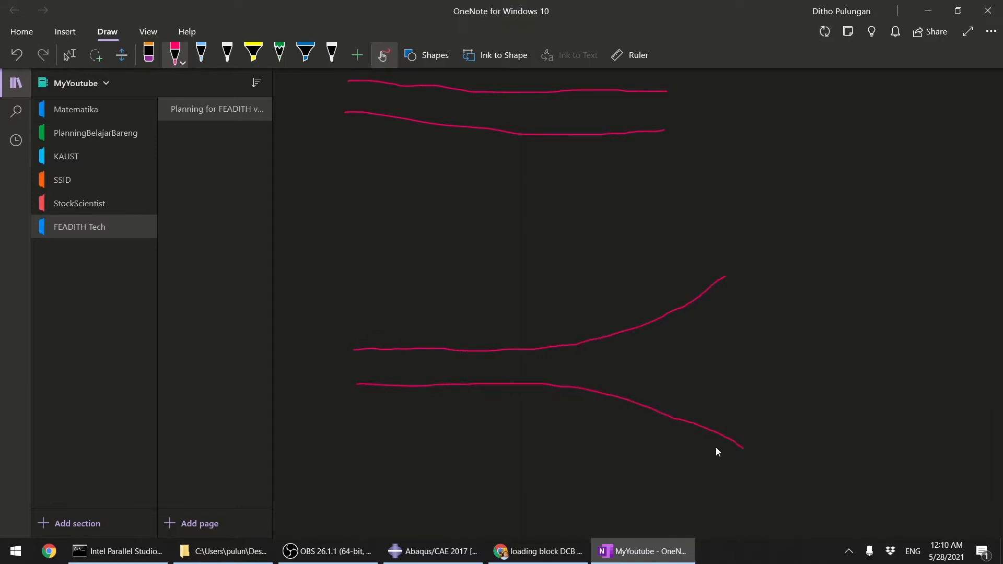
# Step: Retrace the middle of the opened specimen's upper arm in red where it starts to bend
pyautogui.scroll(-4, 717, 444)
pyautogui.scroll(4, 767, 264)
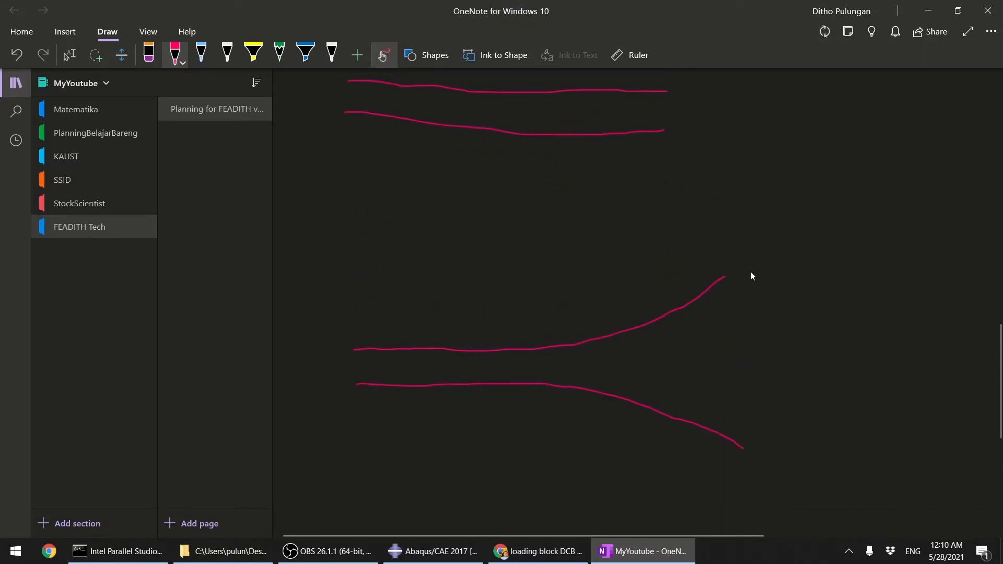
pyautogui.scroll(-4, 715, 322)
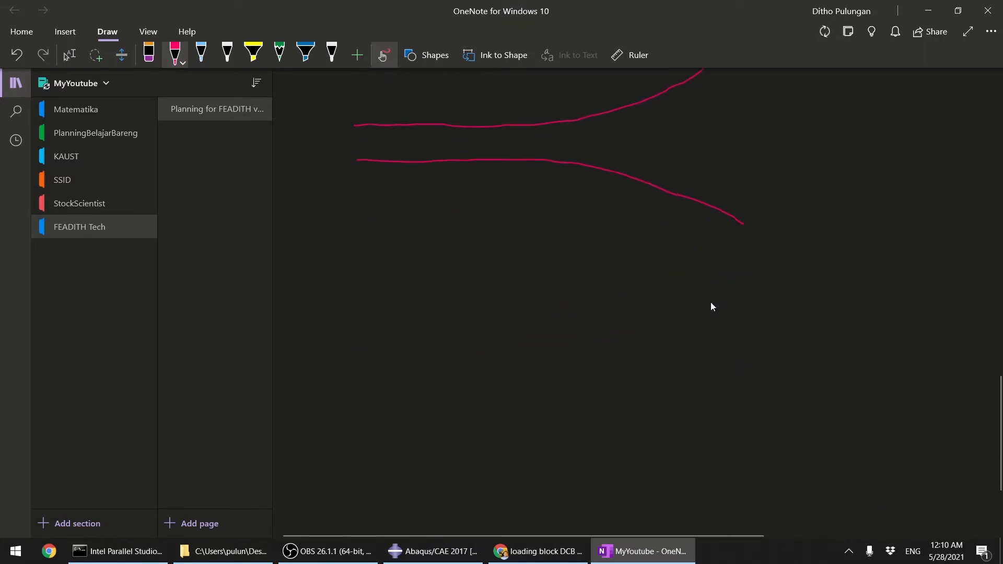
pyautogui.scroll(4, 683, 345)
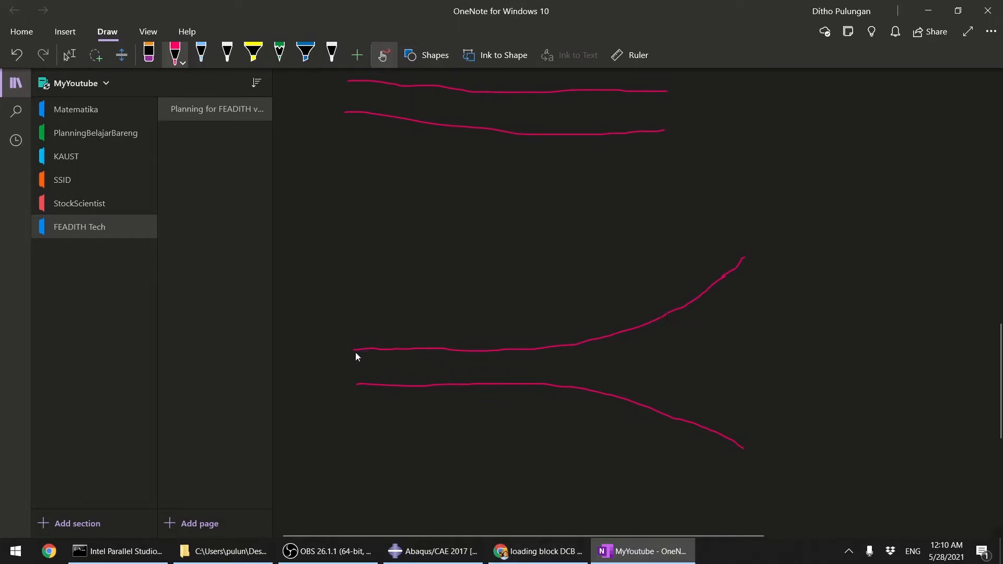
pyautogui.moveTo(548, 348); pyautogui.dragTo(594, 339)
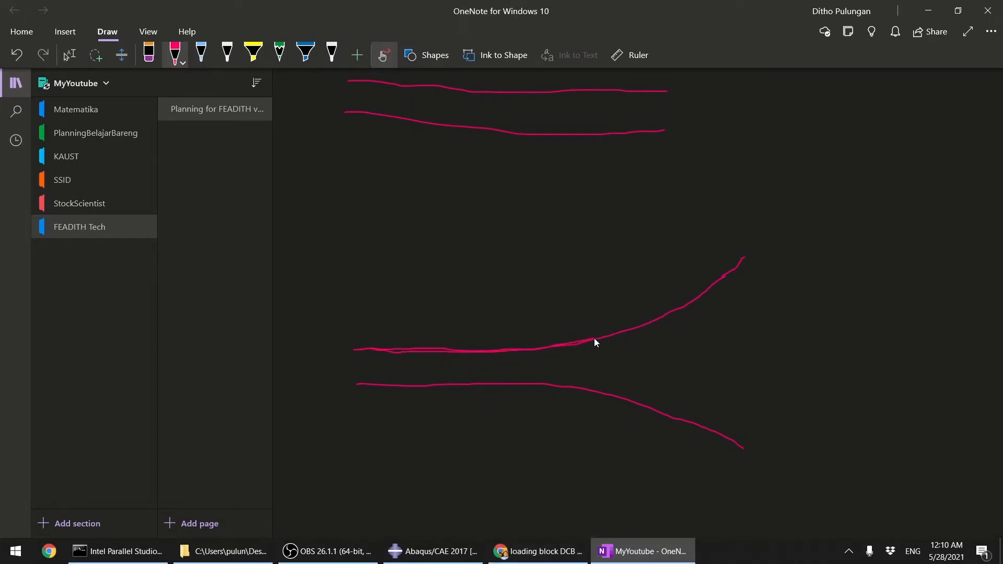
# Step: Switch to the light blue pen and trace a line under the opened upper arm from its left end to the bend
pyautogui.click(201, 52)
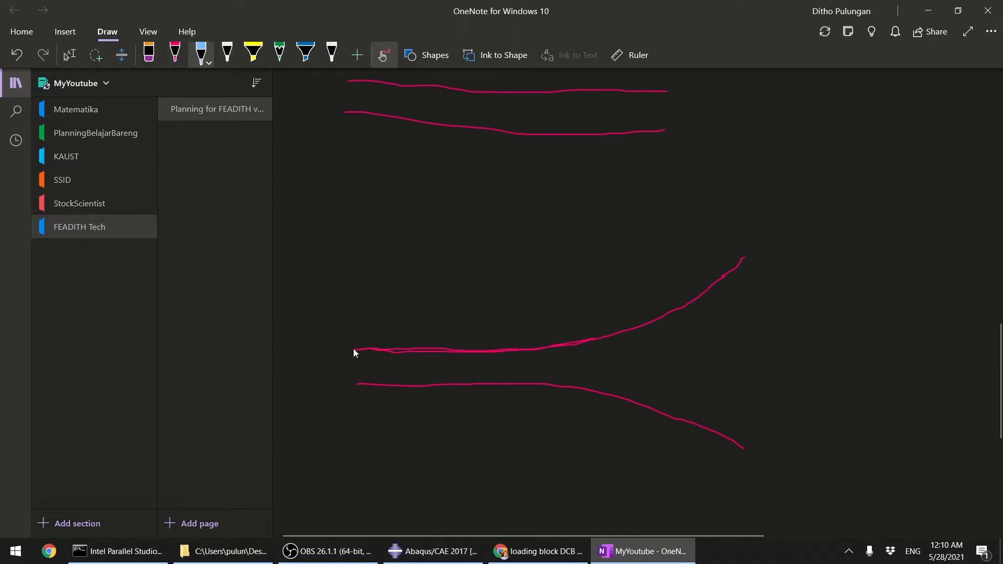
pyautogui.moveTo(354, 349); pyautogui.dragTo(378, 350)
pyautogui.moveTo(543, 356); pyautogui.dragTo(601, 342)
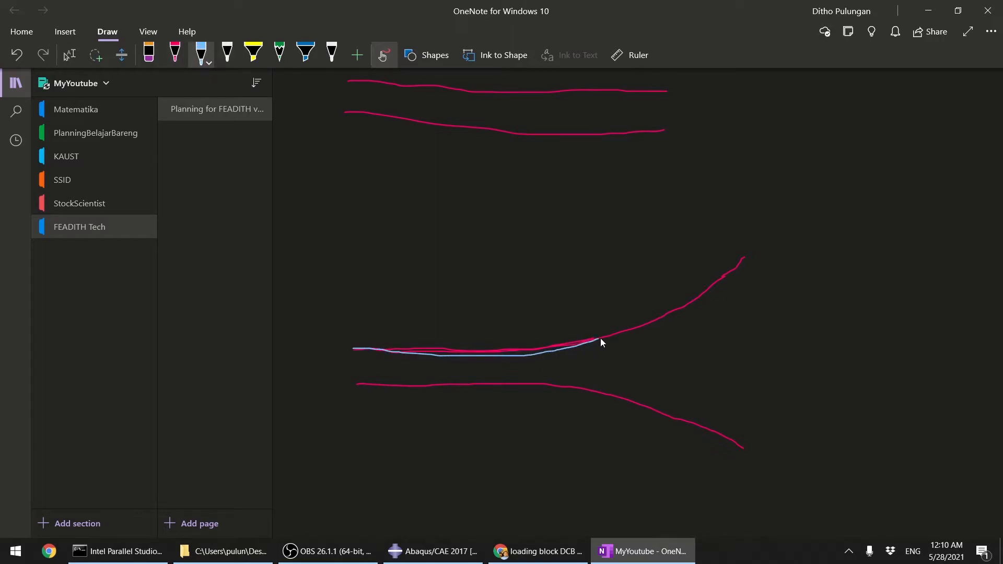
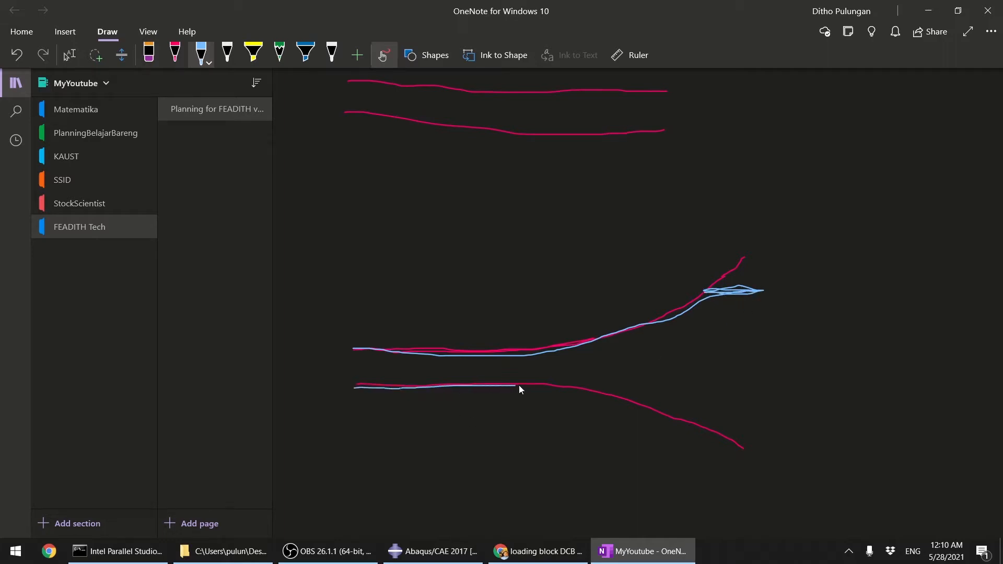
# Step: Mark a loading block at the opened lower arm's end and label the support under the intact specimen's lower end
pyautogui.moveTo(752, 433); pyautogui.dragTo(715, 433)
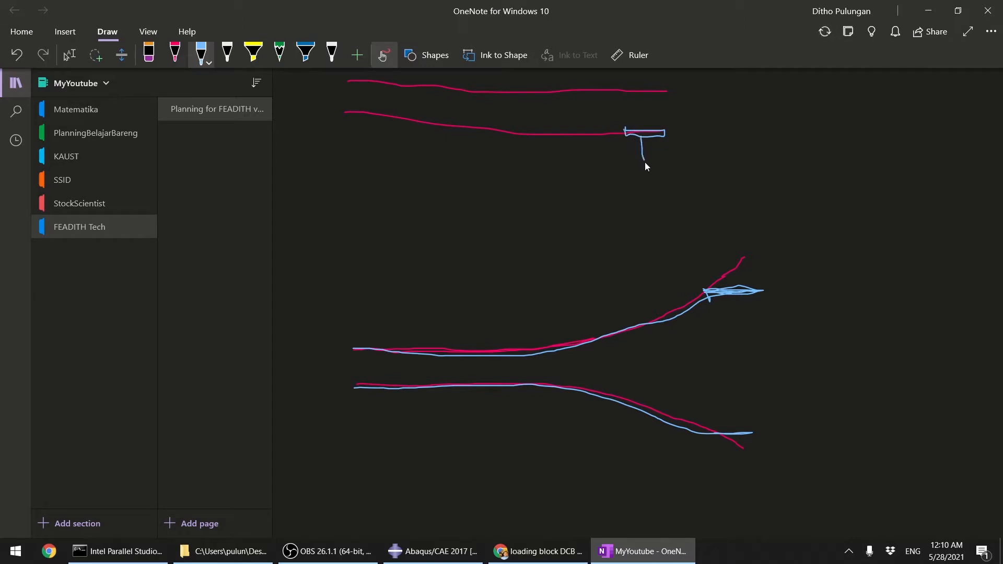
pyautogui.moveTo(642, 192); pyautogui.dragTo(653, 193)
pyautogui.scroll(5, 643, 304)
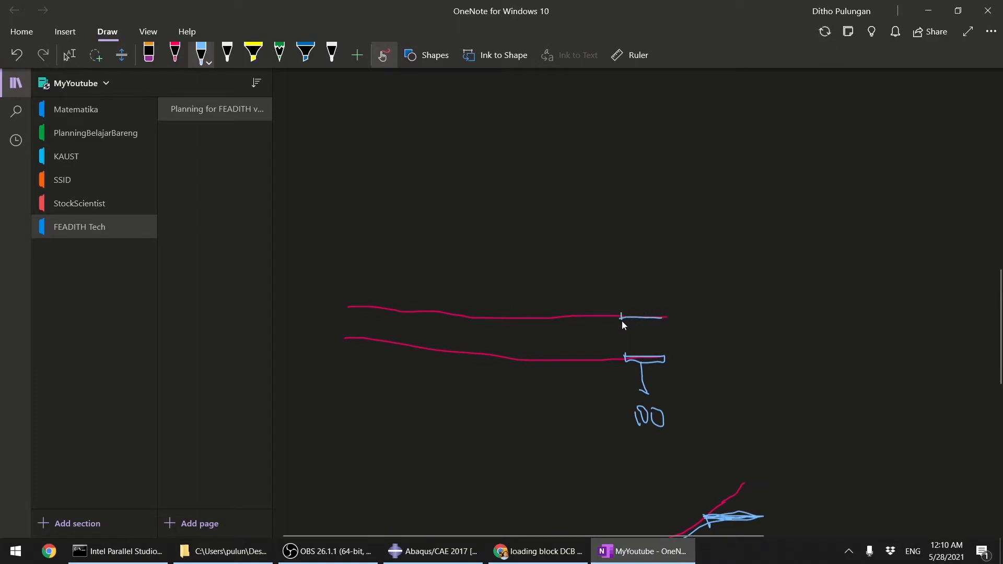
# Step: Sketch loading blocks on the intact specimen's upper end and at a raised position, joined by a curved upper arm
pyautogui.moveTo(622, 321)
pyautogui.mouseDown()
pyautogui.moveTo(626, 312)
pyautogui.moveTo(666, 312)
pyautogui.mouseUp()
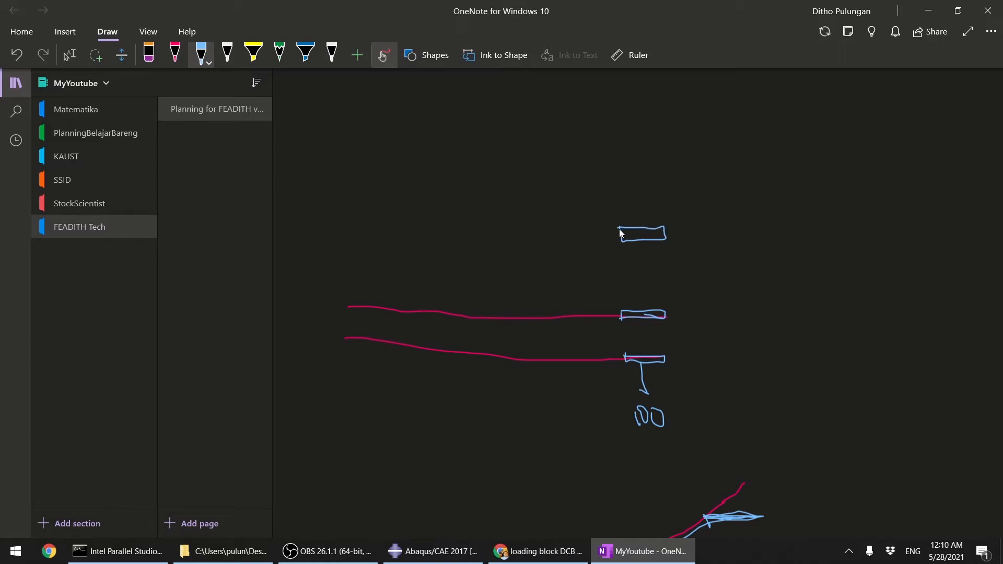
pyautogui.moveTo(667, 233); pyautogui.dragTo(607, 232)
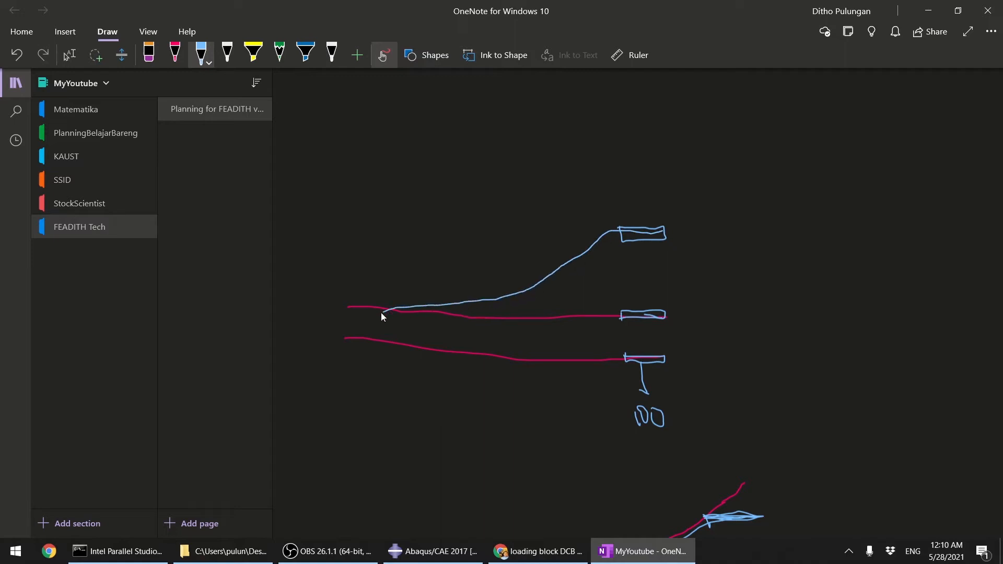
pyautogui.moveTo(382, 313); pyautogui.dragTo(324, 306)
# Step: Add further-opened upper arm curves, an upward pulling arrow and a rotation arc at the raised loading block
pyautogui.moveTo(606, 224); pyautogui.dragTo(659, 193)
pyautogui.moveTo(623, 228); pyautogui.dragTo(663, 194)
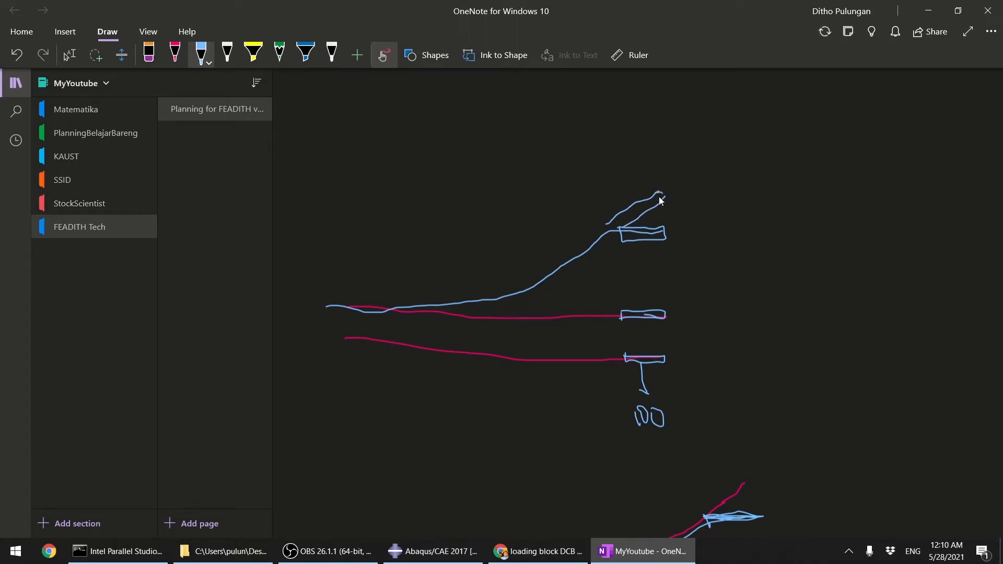
pyautogui.moveTo(606, 224); pyautogui.dragTo(620, 232)
pyautogui.moveTo(616, 193); pyautogui.dragTo(607, 146)
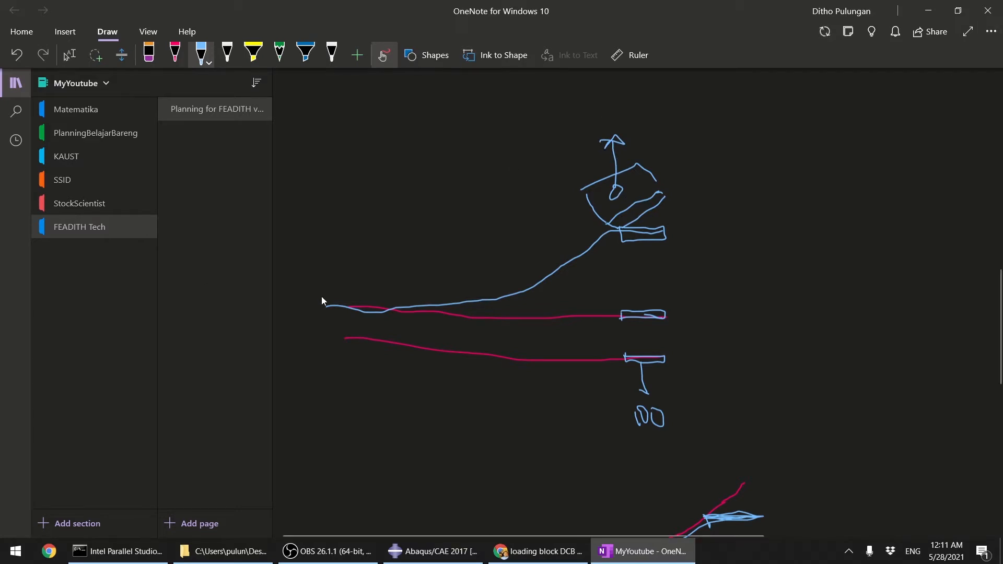
pyautogui.moveTo(646, 181); pyautogui.dragTo(653, 159)
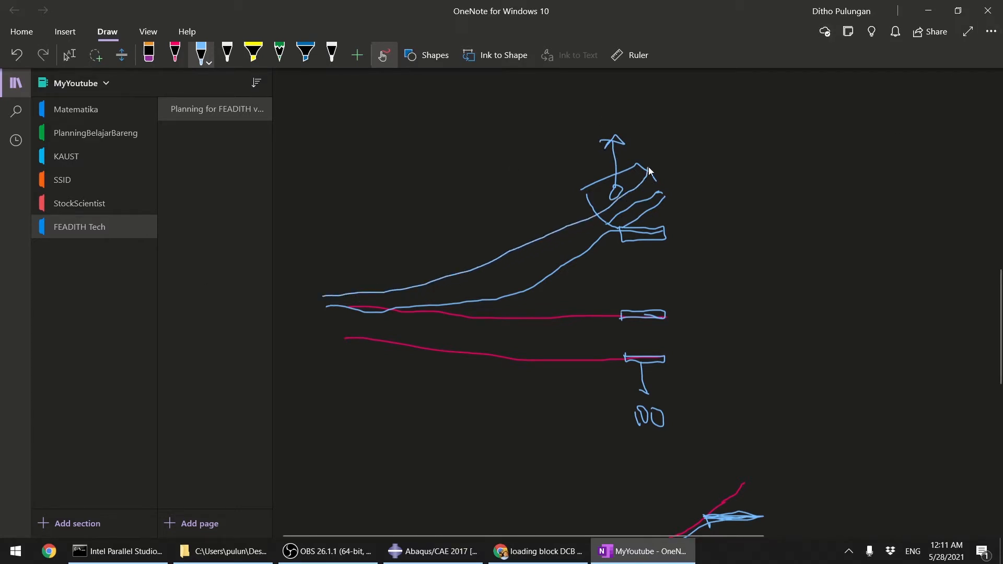
# Step: Switch to Abaqus/CAE and change to the Mesh module
pyautogui.moveTo(540, 557)
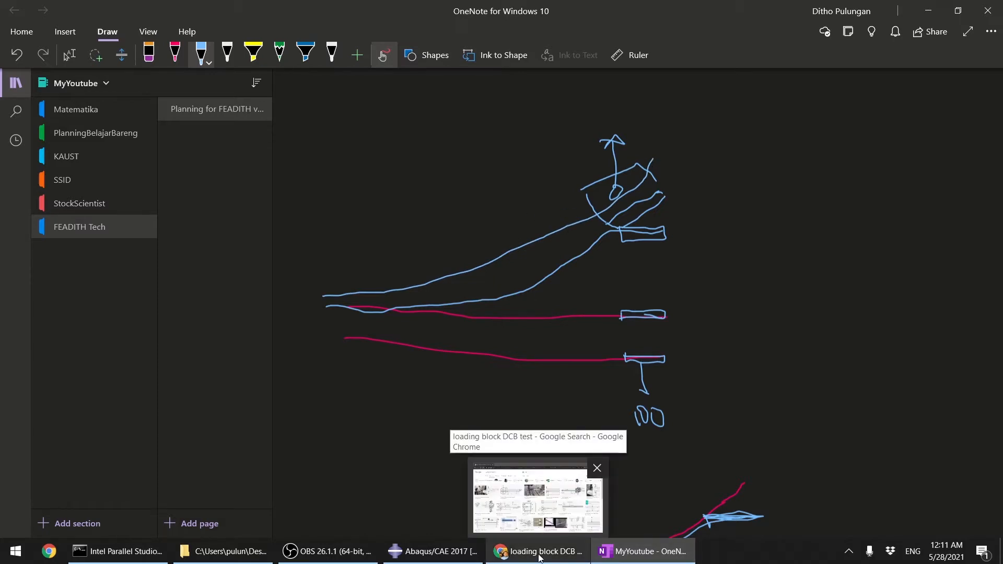
pyautogui.click(432, 551)
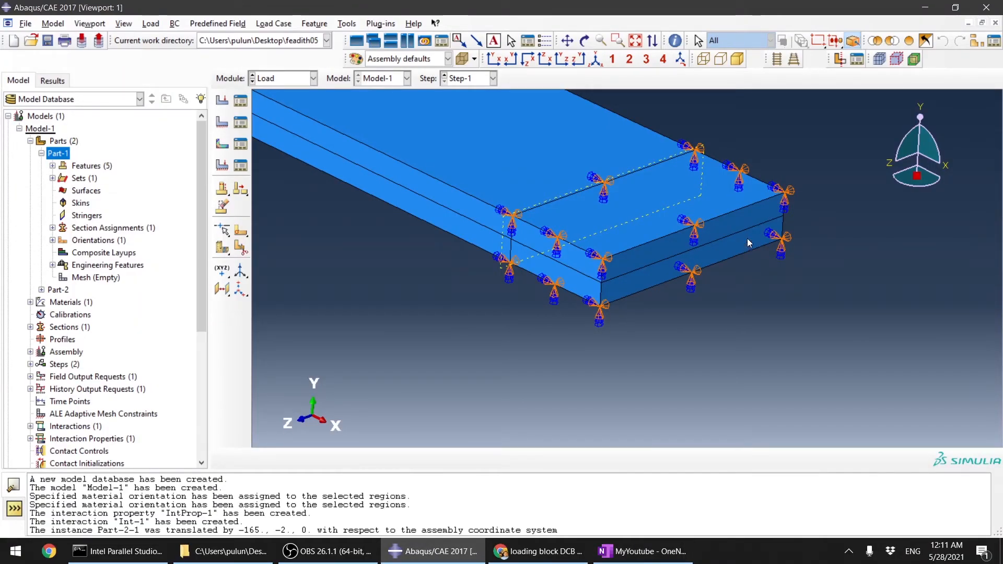
pyautogui.scroll(3, 739, 251)
pyautogui.scroll(-5, 748, 225)
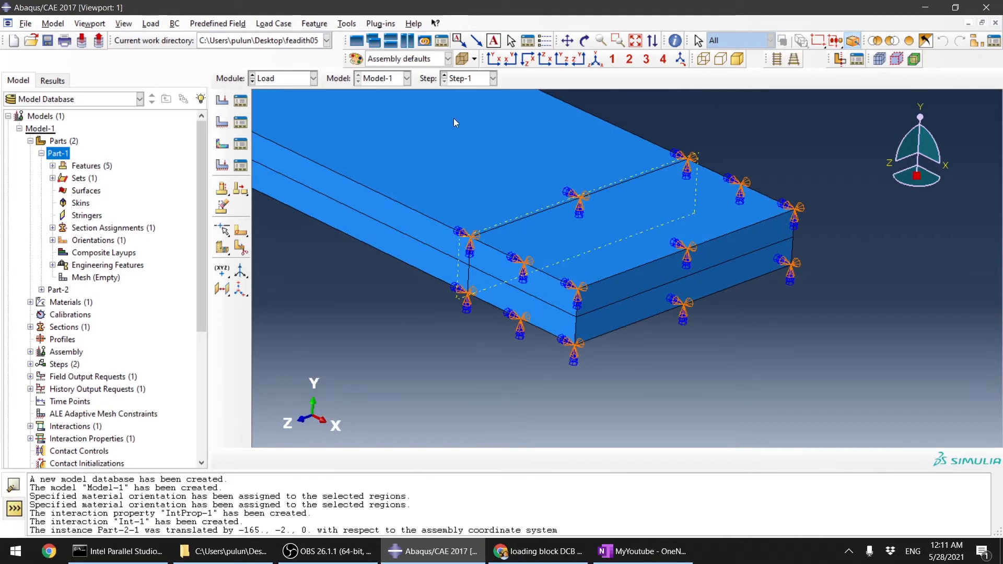
pyautogui.scroll(2, 642, 320)
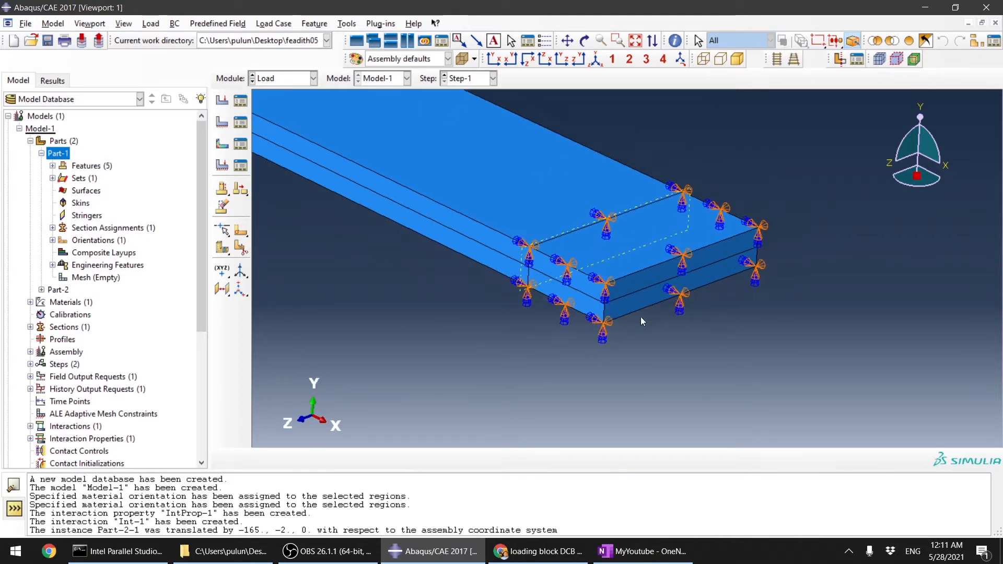
pyautogui.click(283, 83)
pyautogui.click(295, 167)
pyautogui.scroll(4, 476, 251)
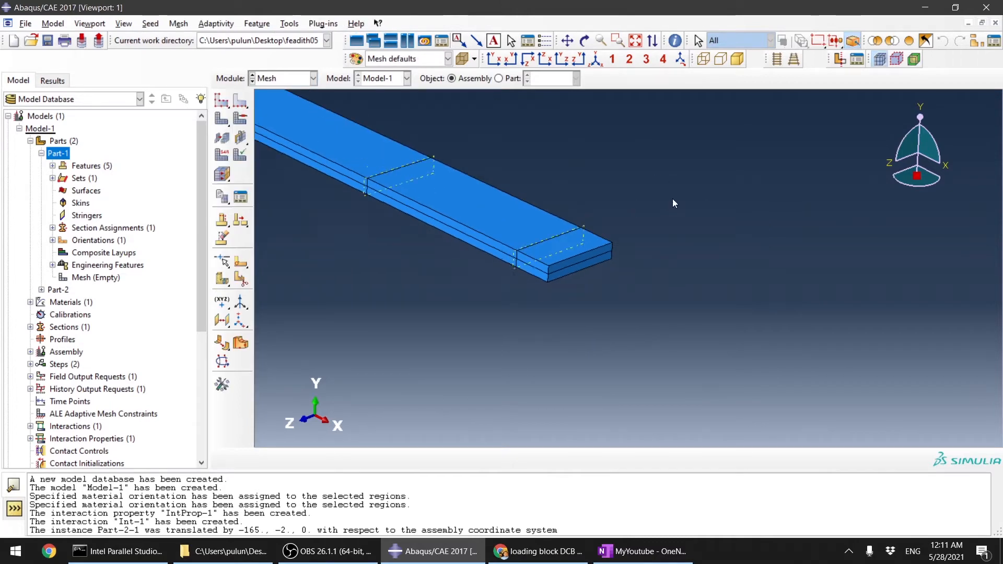
# Step: Set the meshing object to the part Part-1 instead of the assembly
pyautogui.click(229, 105)
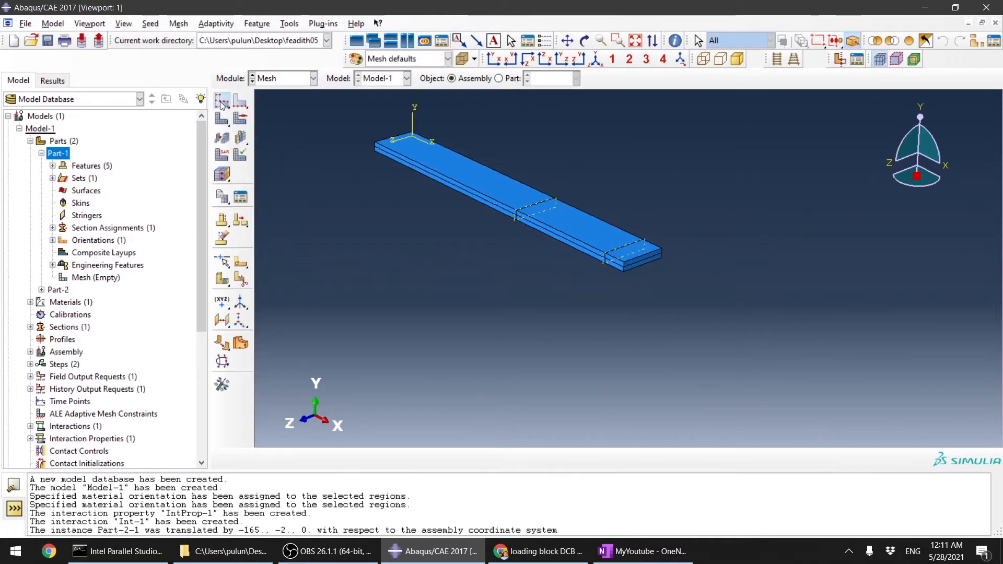
pyautogui.click(498, 303)
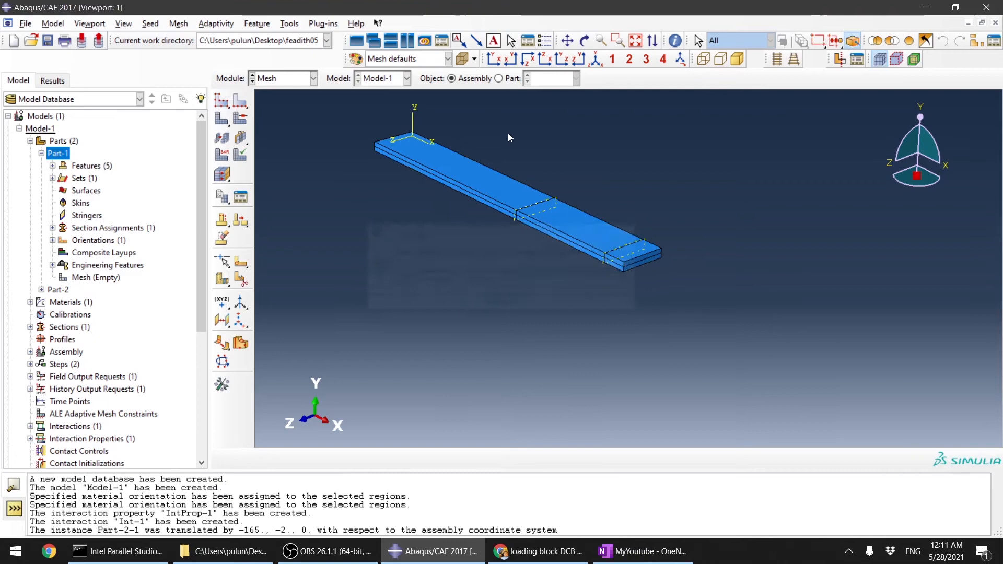
pyautogui.click(499, 79)
pyautogui.click(575, 78)
pyautogui.click(543, 92)
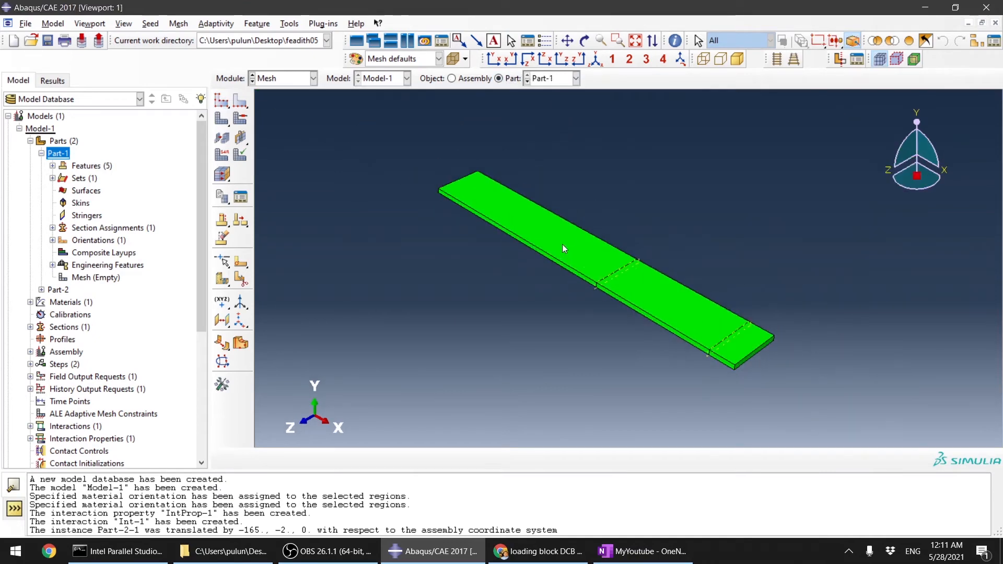
# Step: Seed Part-1 with an approximate global size of 1
pyautogui.click(222, 100)
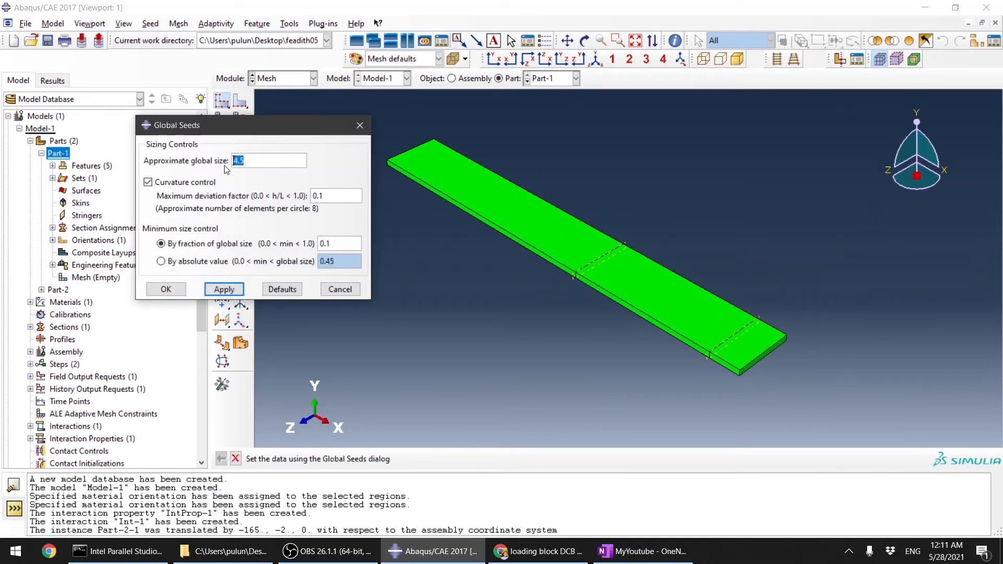
pyautogui.write('1')
pyautogui.click(224, 289)
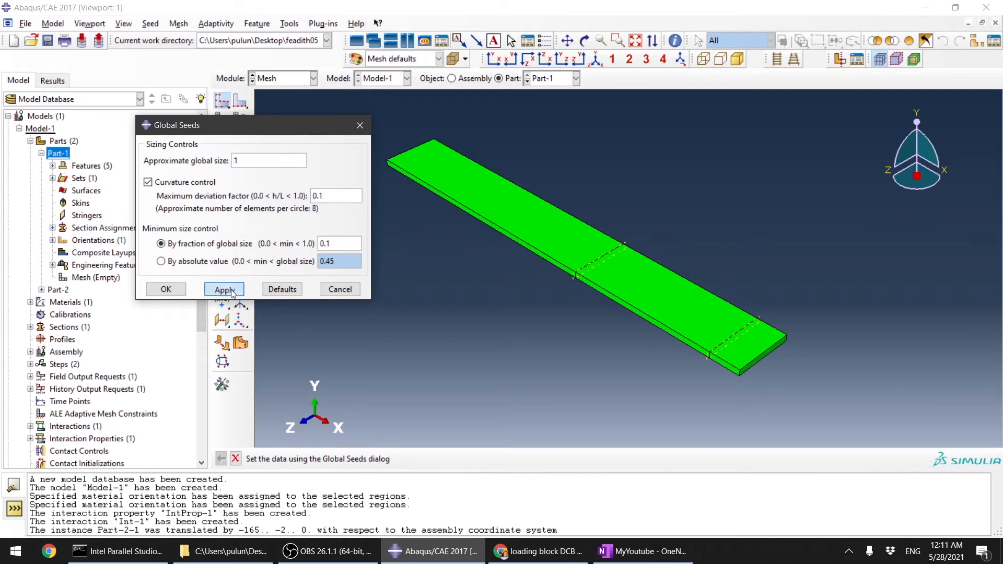
pyautogui.click(166, 289)
pyautogui.scroll(4, 766, 338)
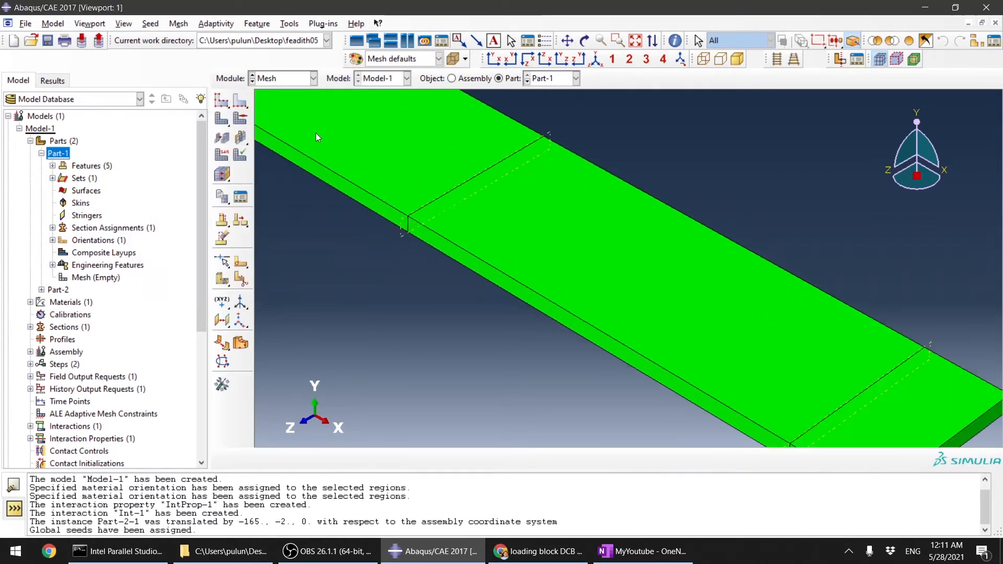
# Step: Seed the specimen's thickness edge locally by number of elements
pyautogui.click(240, 100)
pyautogui.scroll(-2, 599, 255)
pyautogui.scroll(5, 494, 421)
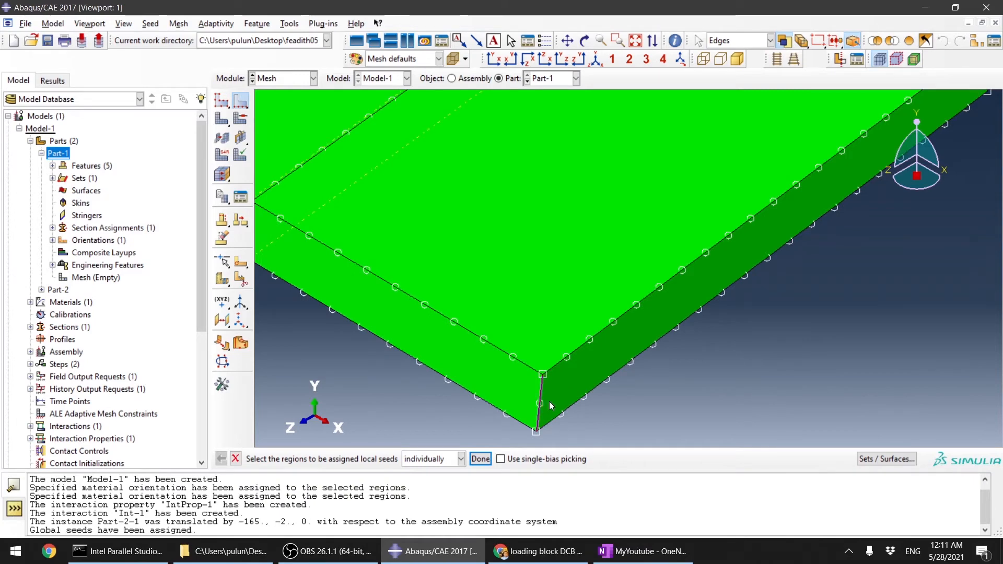
pyautogui.click(535, 421)
pyautogui.click(480, 459)
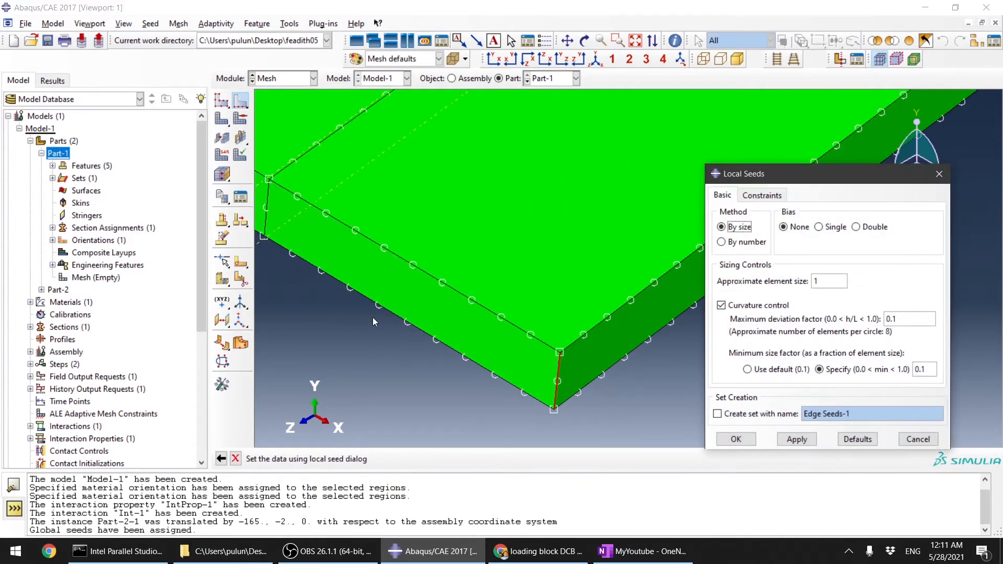
pyautogui.click(721, 242)
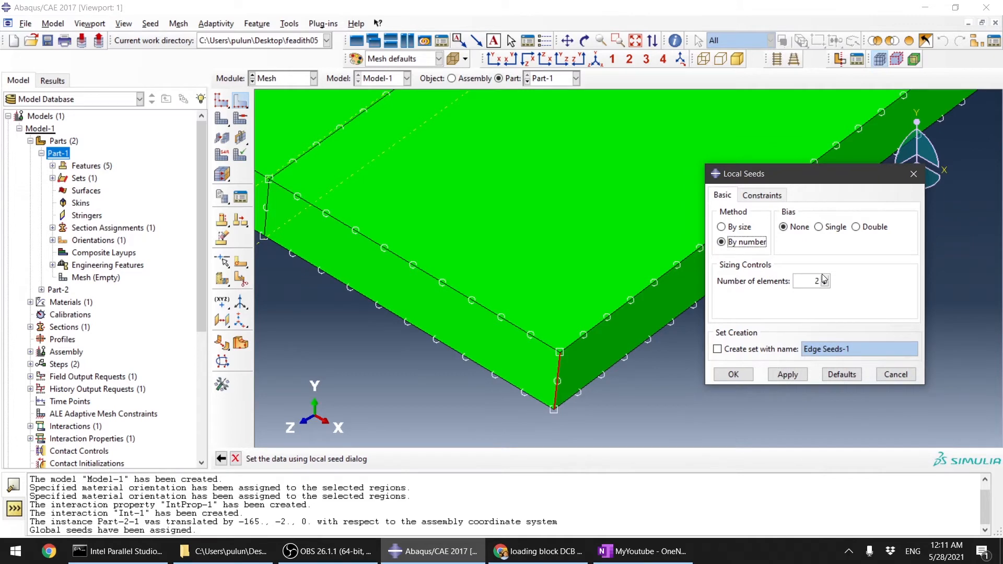
pyautogui.doubleClick(826, 278)
pyautogui.click(826, 277)
pyautogui.click(734, 375)
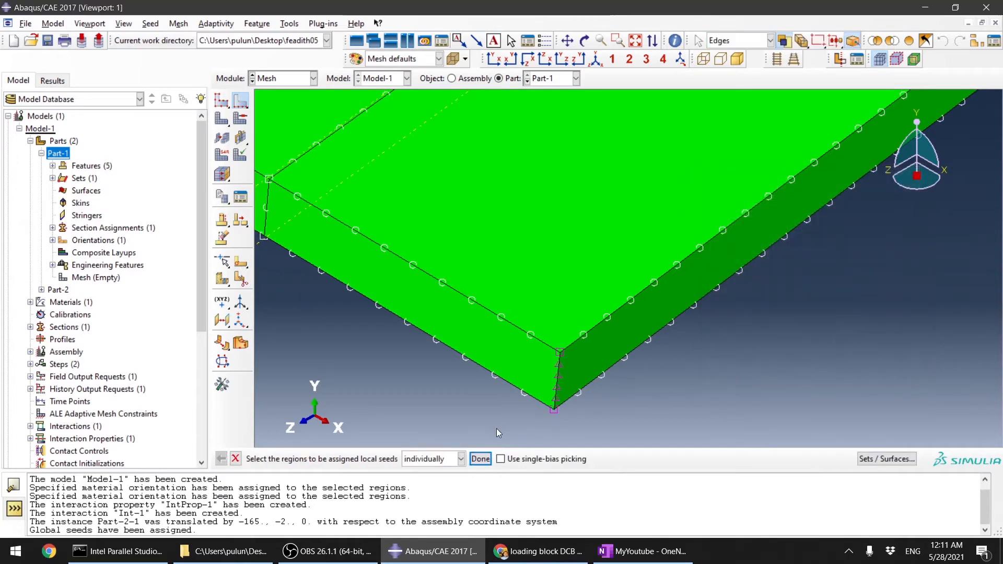
pyautogui.click(480, 459)
# Step: Generate the mesh on Part-1
pyautogui.click(222, 119)
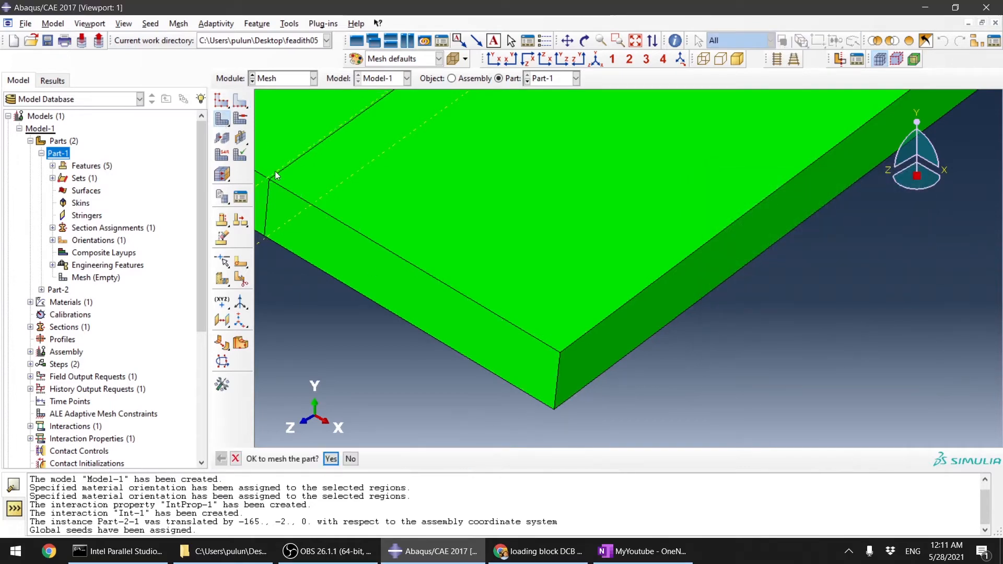
pyautogui.click(331, 459)
pyautogui.scroll(5, 792, 355)
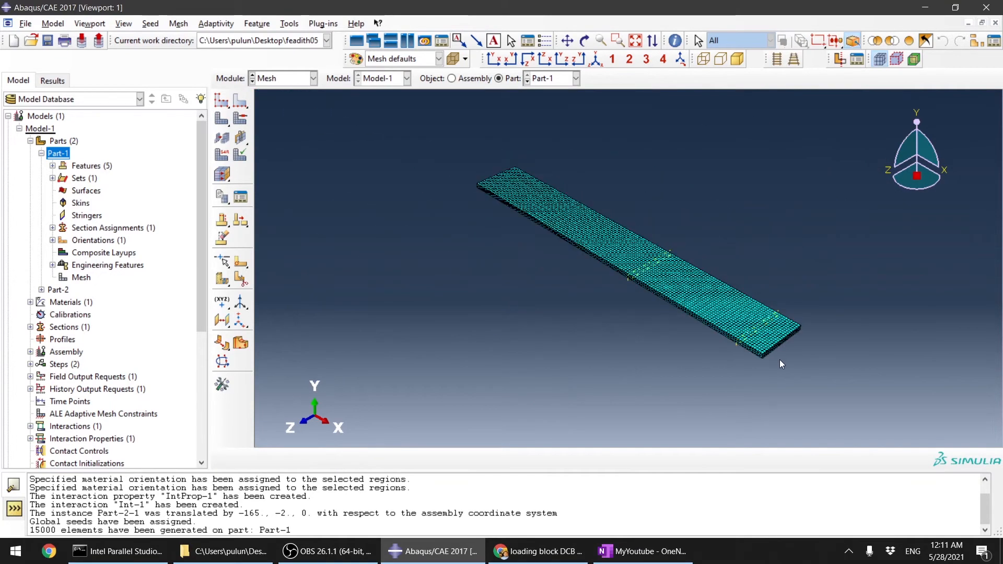
# Step: Assign element type to all of Part-1 with second-order accuracy and enhanced hourglass control
pyautogui.click(221, 156)
pyautogui.moveTo(847, 398); pyautogui.dragTo(443, 137)
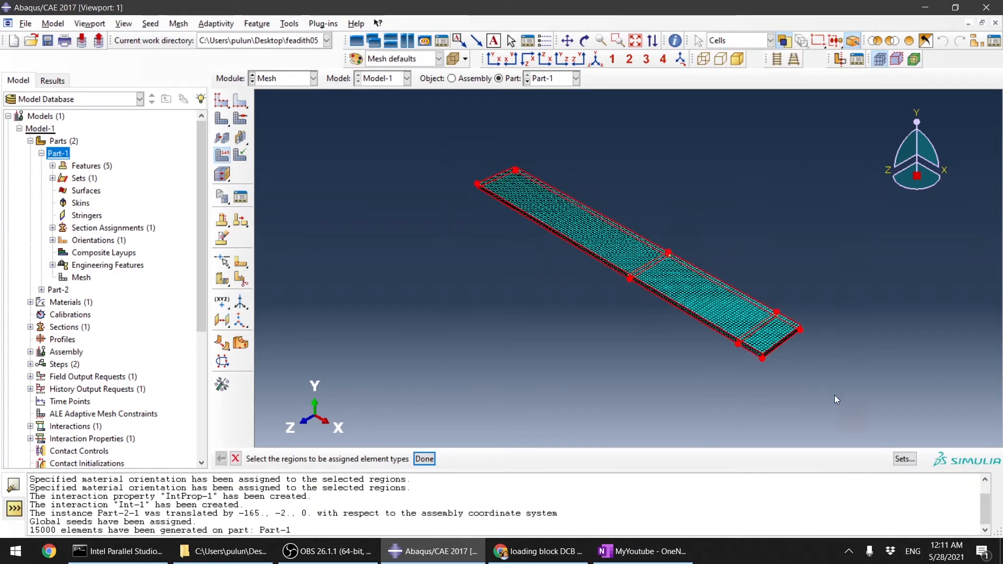
pyautogui.click(424, 459)
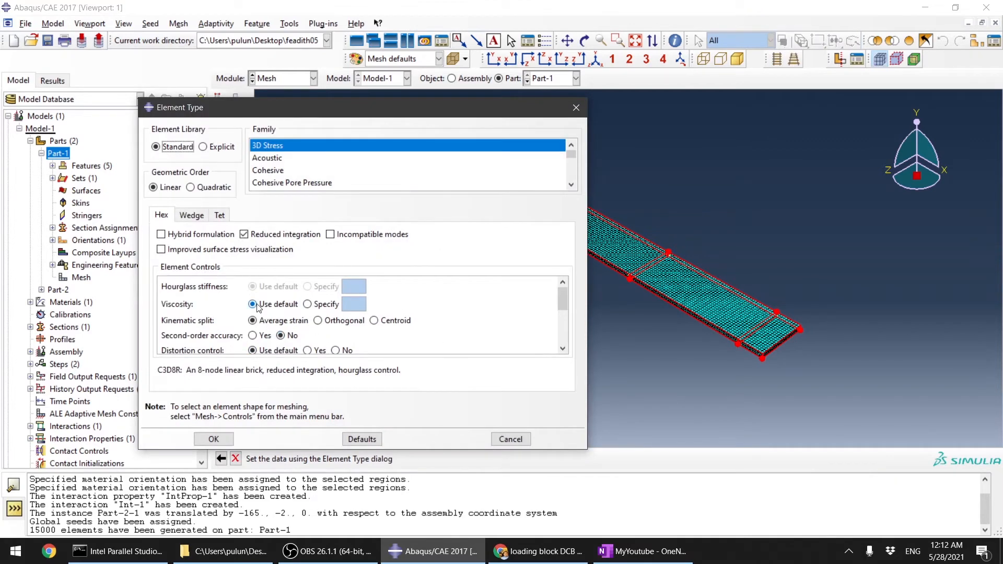
pyautogui.click(253, 336)
pyautogui.scroll(-4, 307, 313)
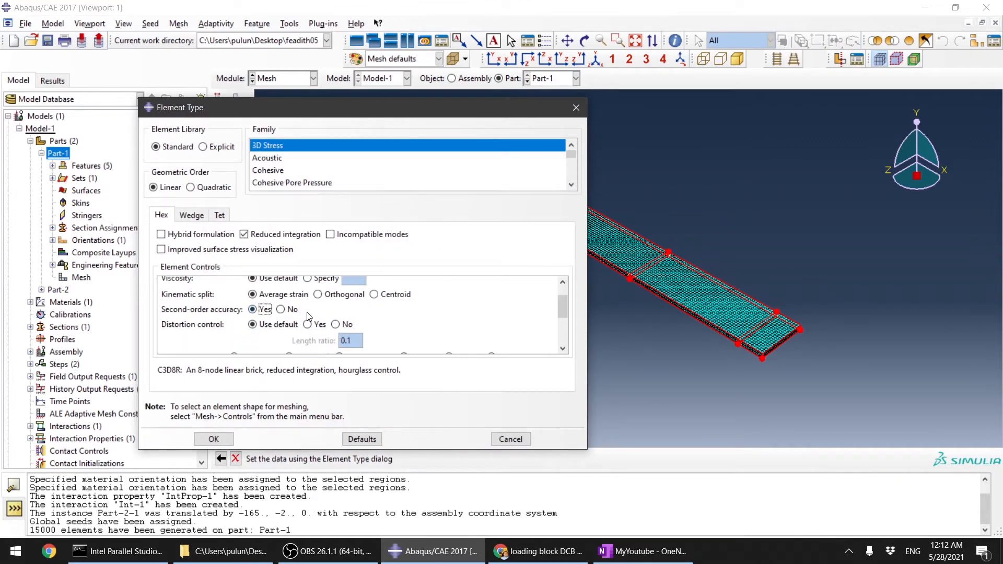
pyautogui.click(289, 320)
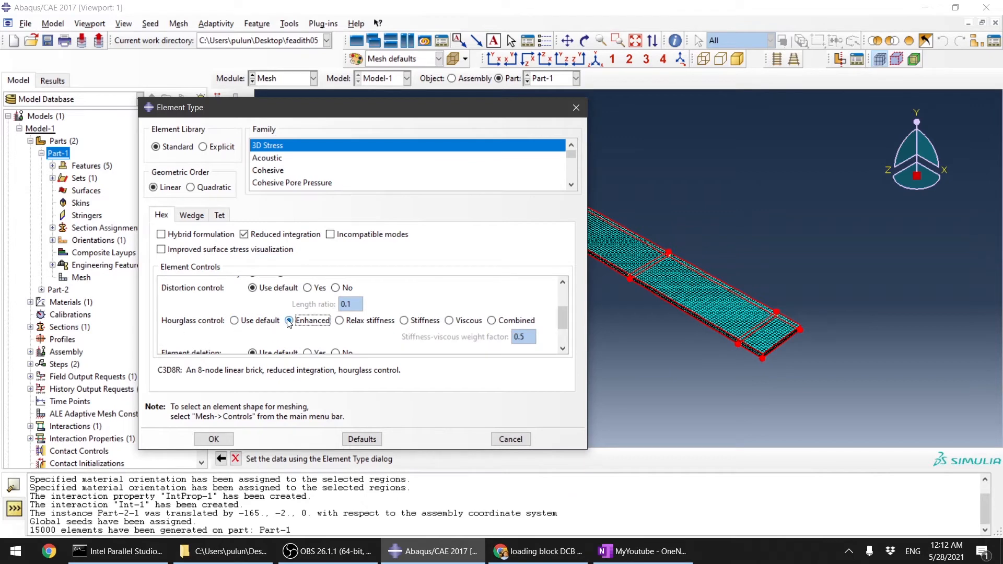
pyautogui.scroll(-1, 290, 323)
pyautogui.scroll(-2, 291, 324)
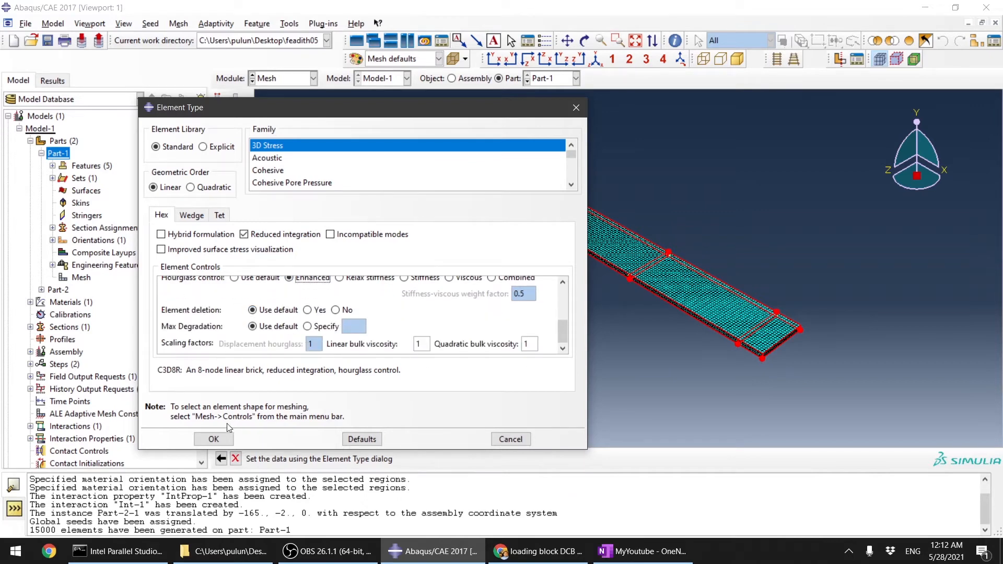
pyautogui.click(226, 440)
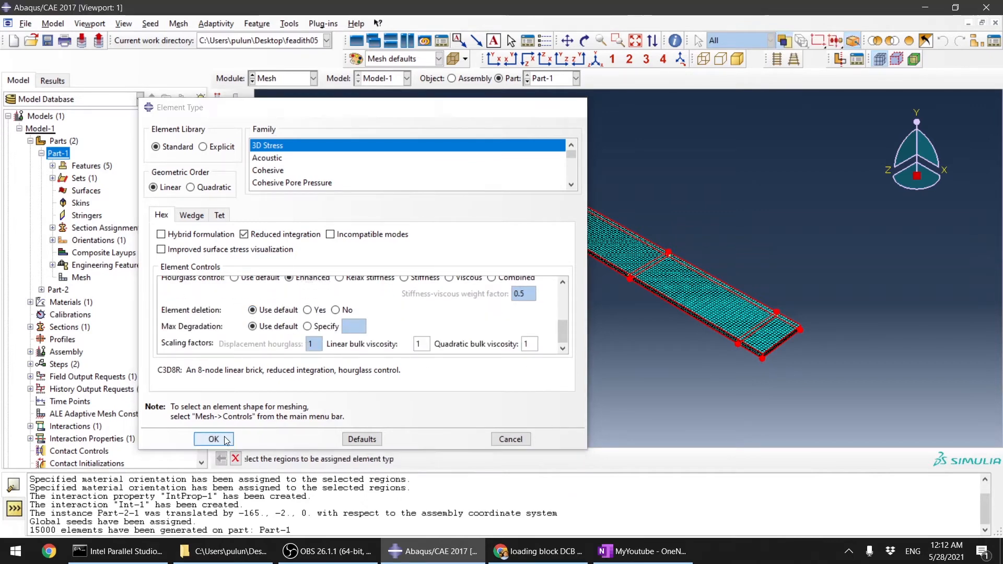
pyautogui.click(424, 459)
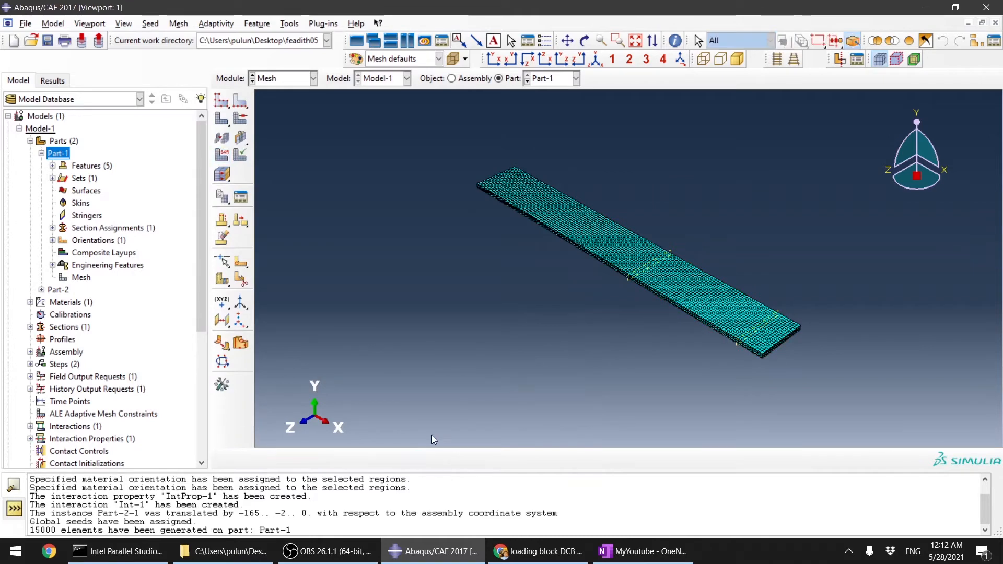
# Step: Switch to Part-2 and seed it with an approximate global size of 1
pyautogui.click(543, 80)
pyautogui.click(548, 106)
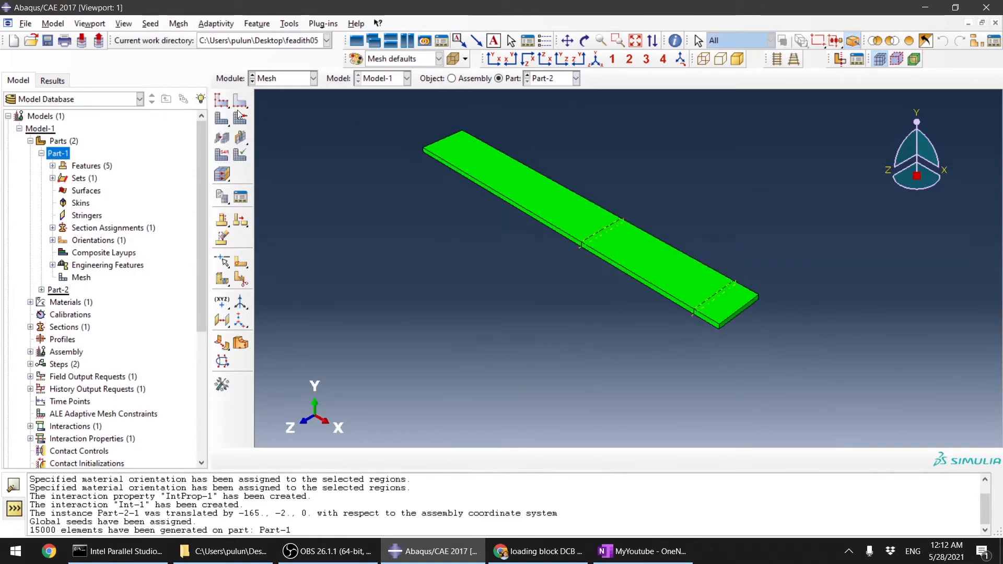
pyautogui.click(222, 105)
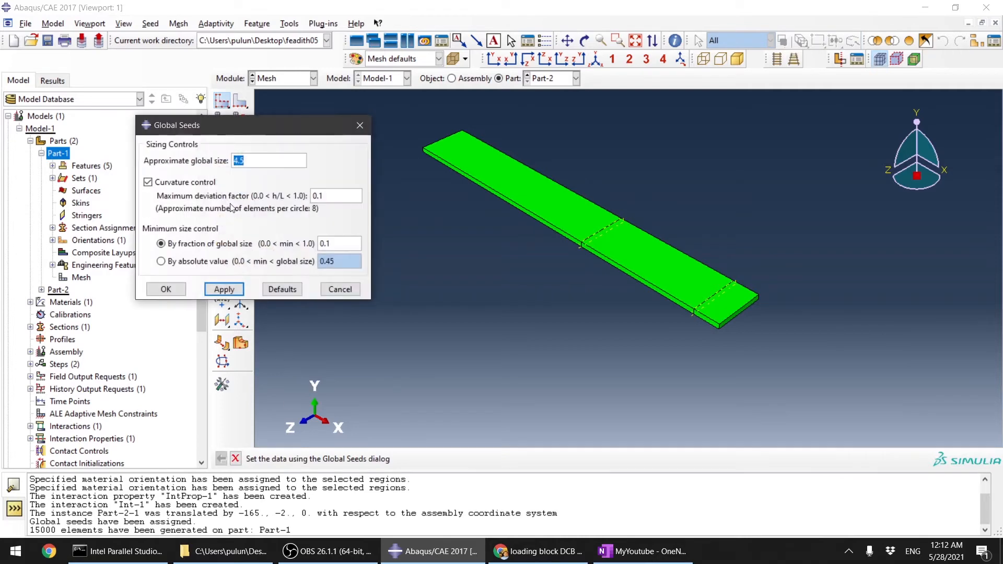
pyautogui.click(166, 289)
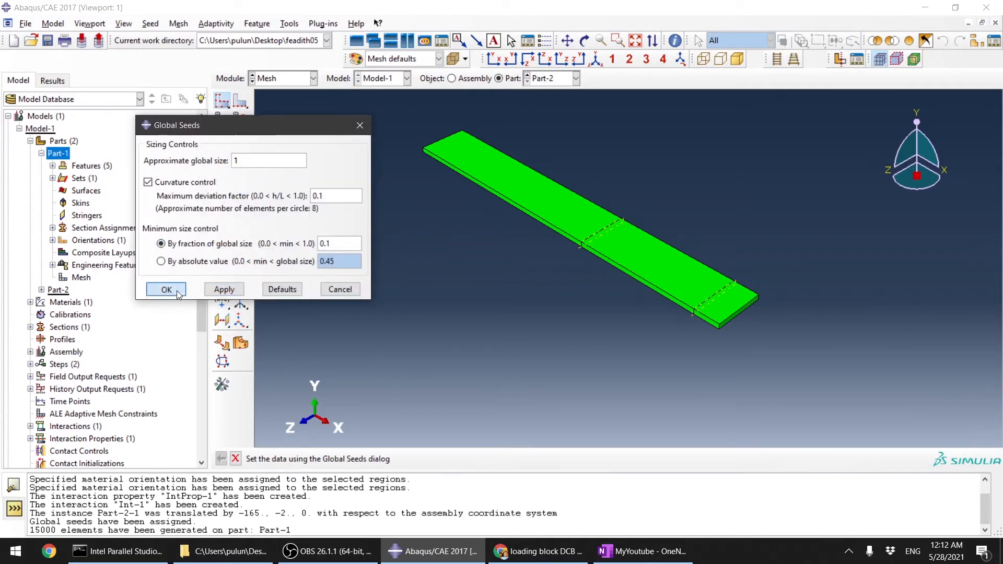
# Step: Seed Part-2's thickness edge locally by number with 2 elements
pyautogui.click(240, 101)
pyautogui.scroll(5, 783, 293)
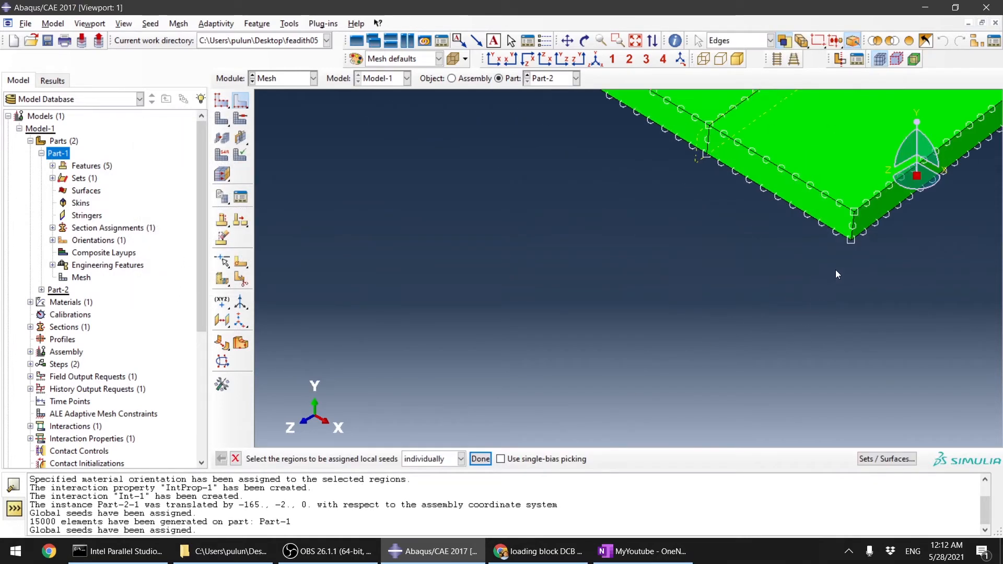
pyautogui.click(854, 232)
pyautogui.middleClick(802, 321)
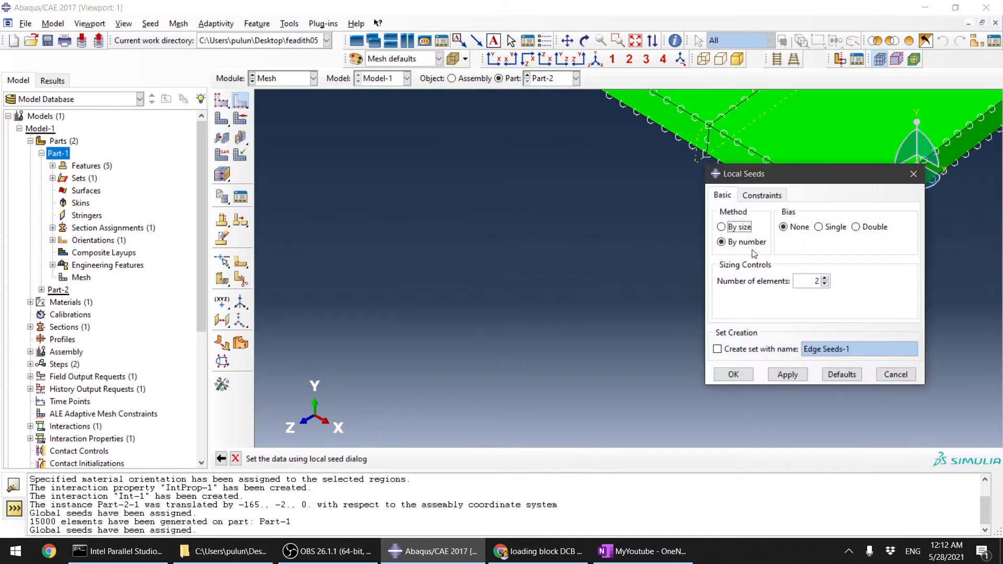
pyautogui.click(733, 374)
pyautogui.click(481, 459)
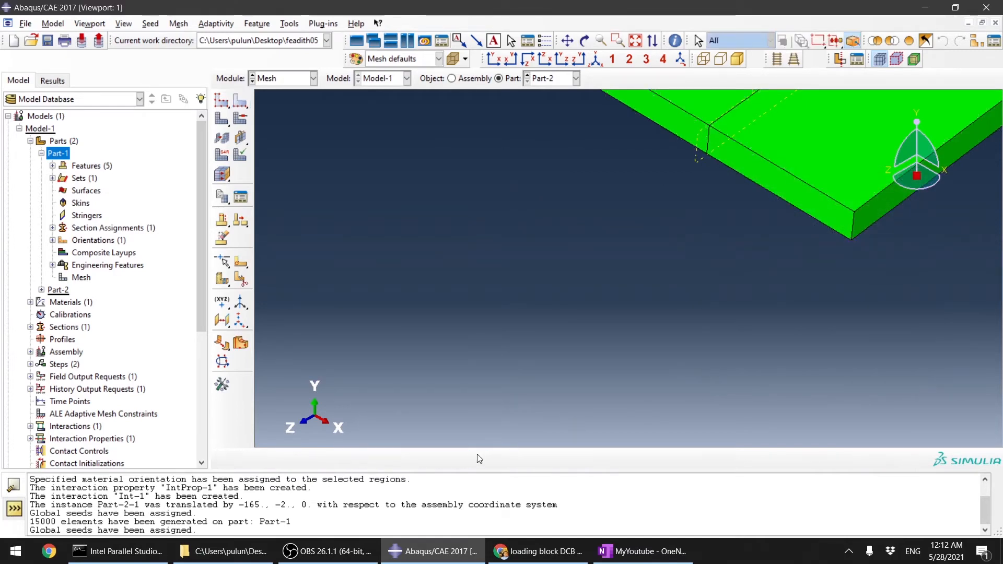
# Step: Generate the mesh on Part-2
pyautogui.scroll(-8, 411, 298)
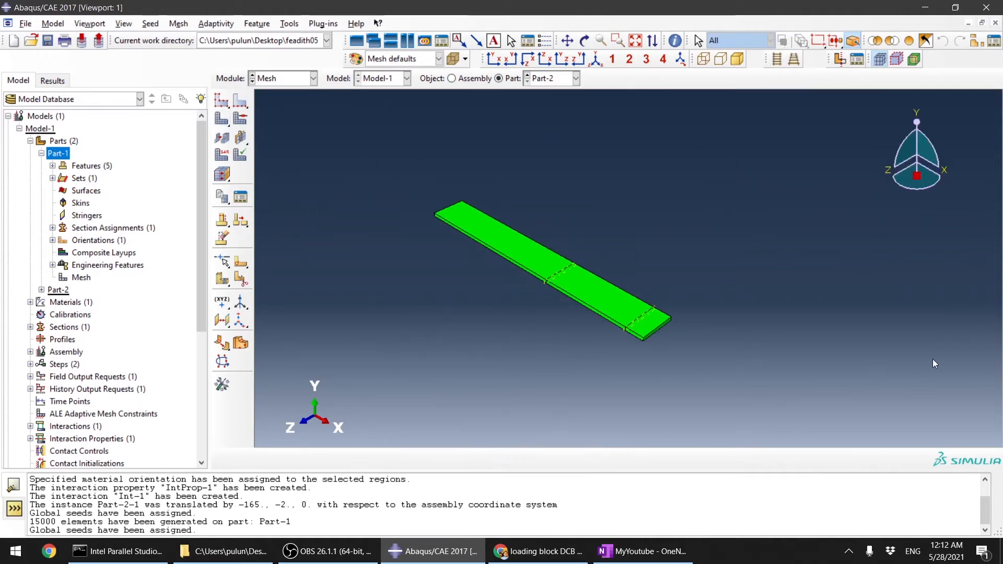
pyautogui.click(221, 119)
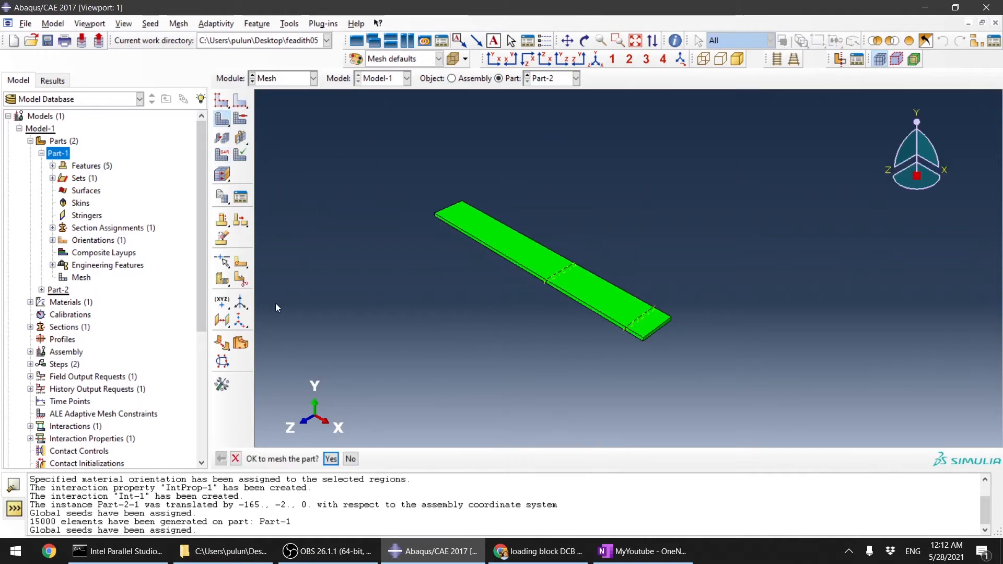
pyautogui.click(330, 459)
# Step: Assign element type to all of Part-2 with second-order accuracy and enhanced hourglass control
pyautogui.click(222, 156)
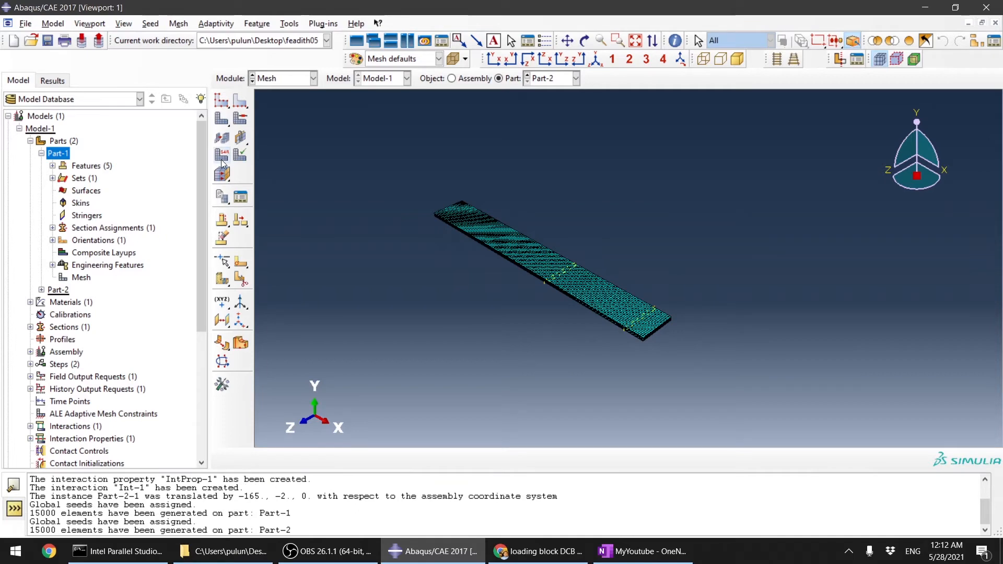
pyautogui.moveTo(406, 174); pyautogui.dragTo(709, 385)
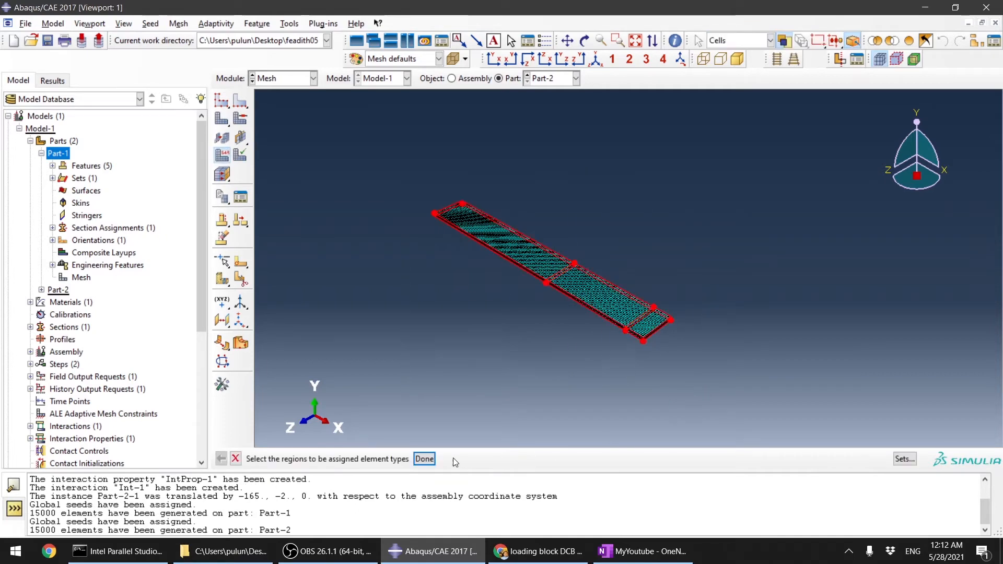
pyautogui.click(424, 459)
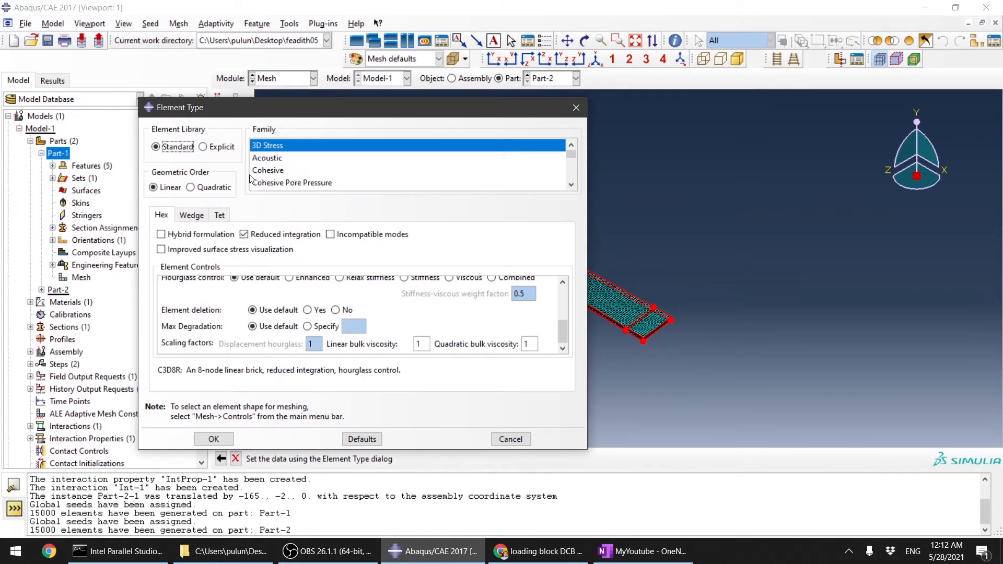
pyautogui.scroll(3, 329, 312)
pyautogui.scroll(1, 330, 312)
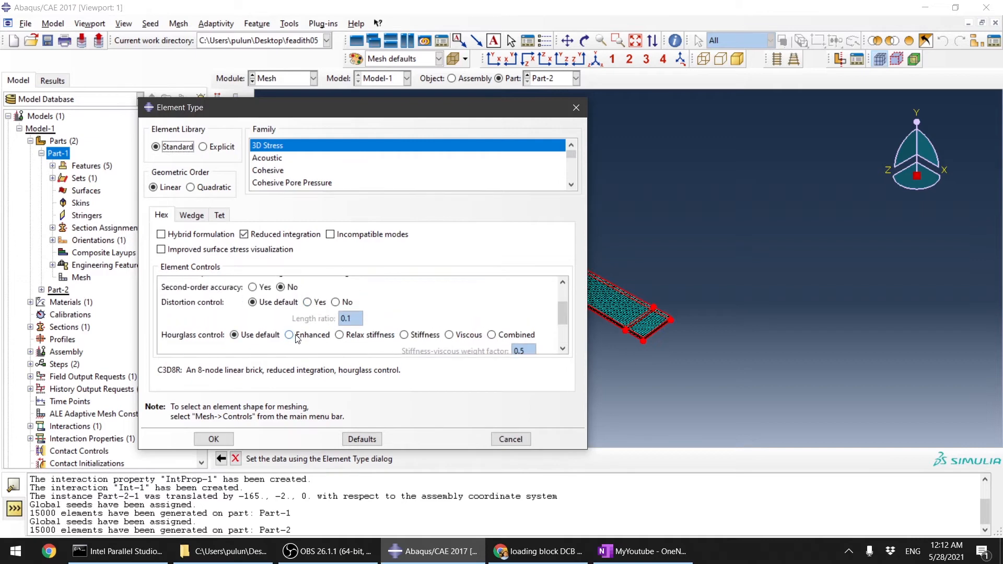
pyautogui.click(289, 335)
pyautogui.scroll(1, 293, 337)
pyautogui.click(253, 304)
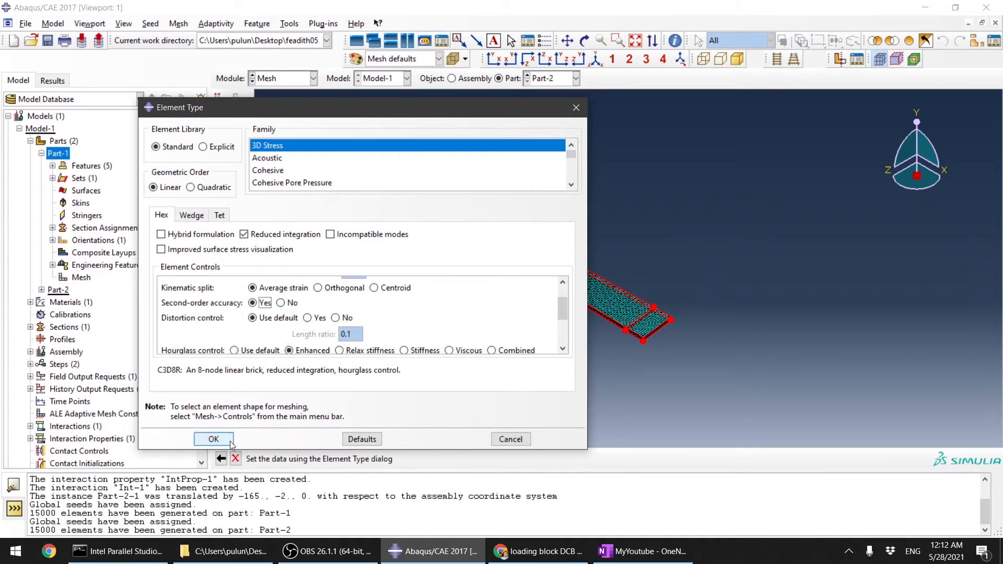
pyautogui.click(214, 439)
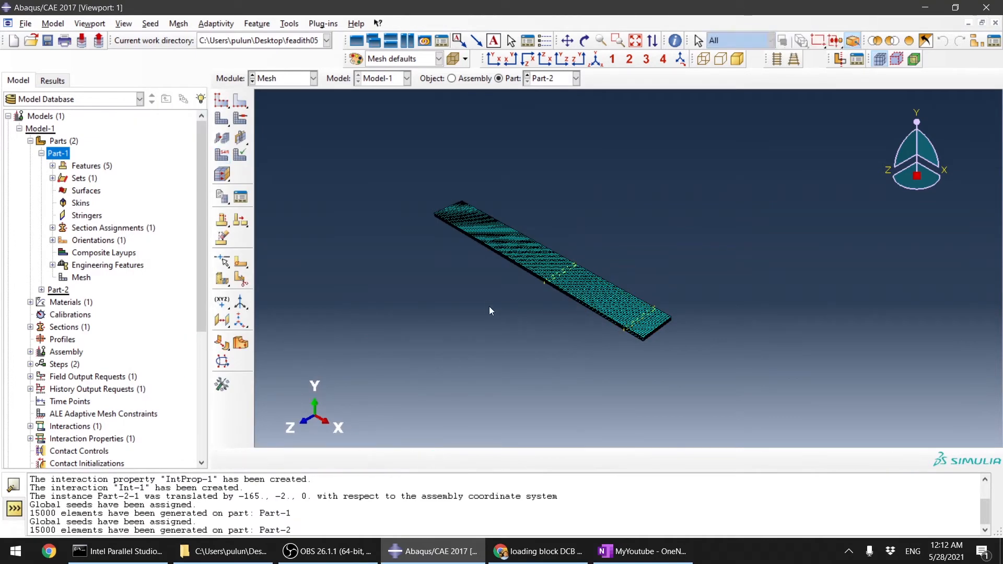
# Step: Save the model database as feadith05
pyautogui.hotkey('ctrl', 's')
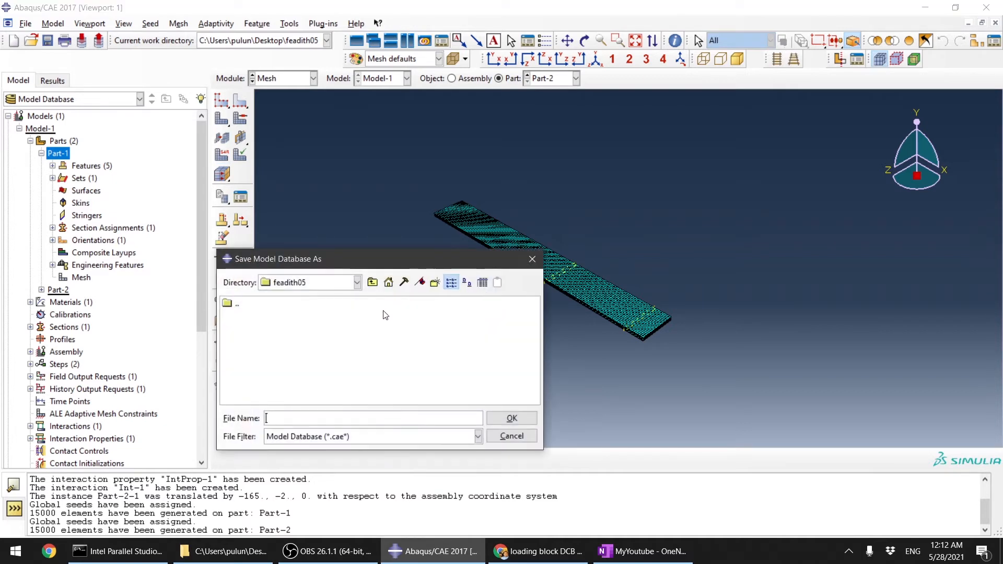
pyautogui.write('feadith05')
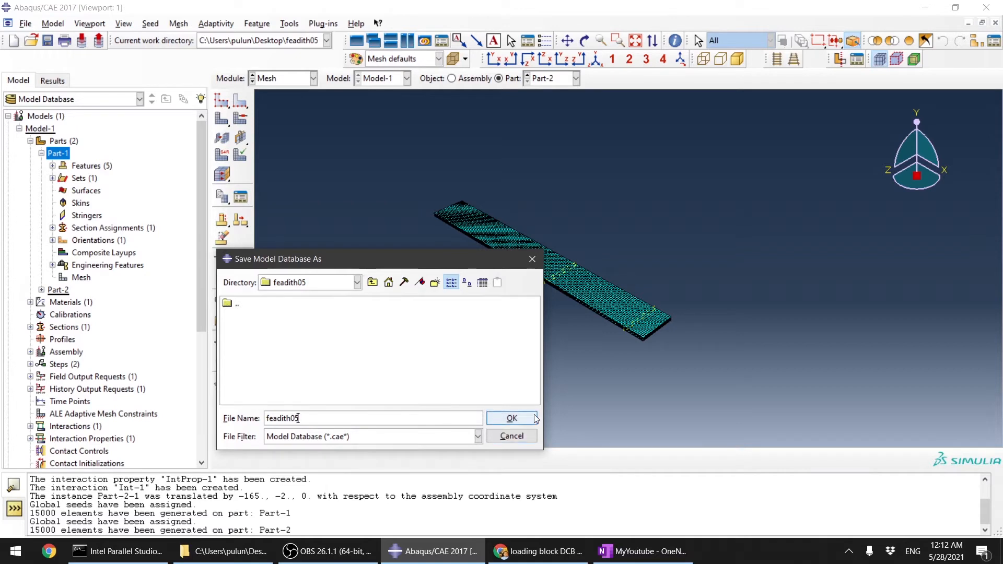
pyautogui.click(510, 419)
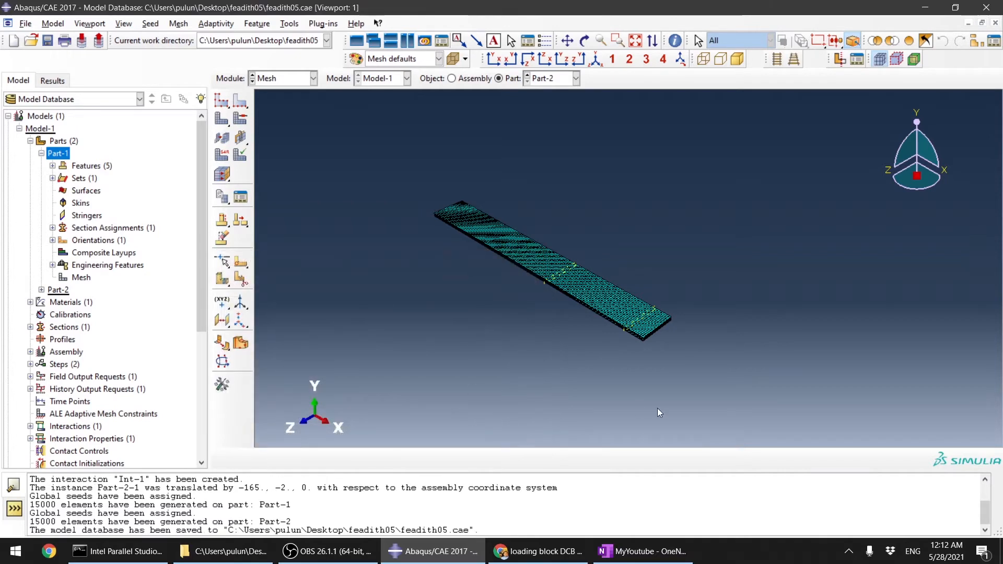
# Step: In the Job module, create a job named wo_mpc for Model-1 using 2 processors
pyautogui.click(292, 85)
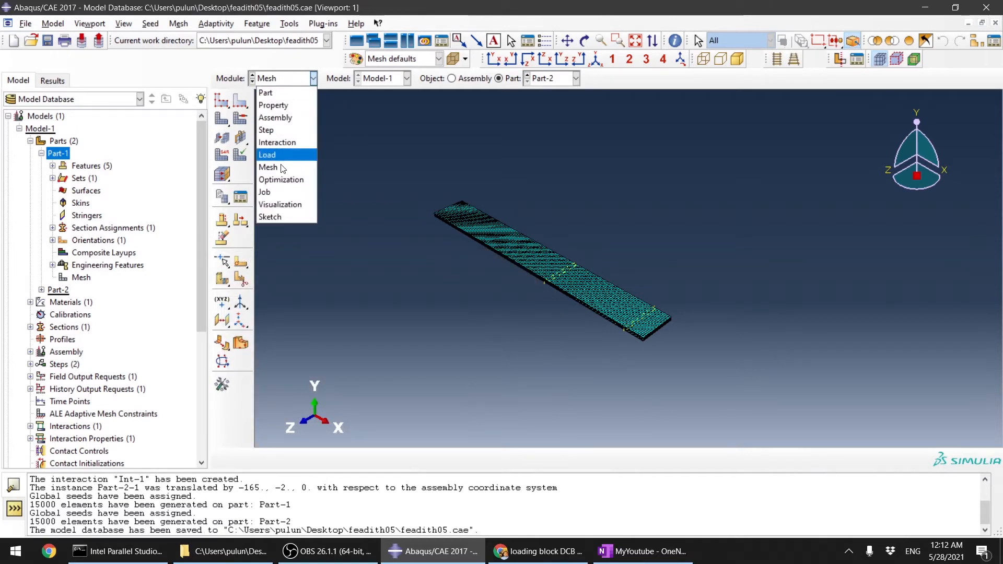
pyautogui.click(272, 194)
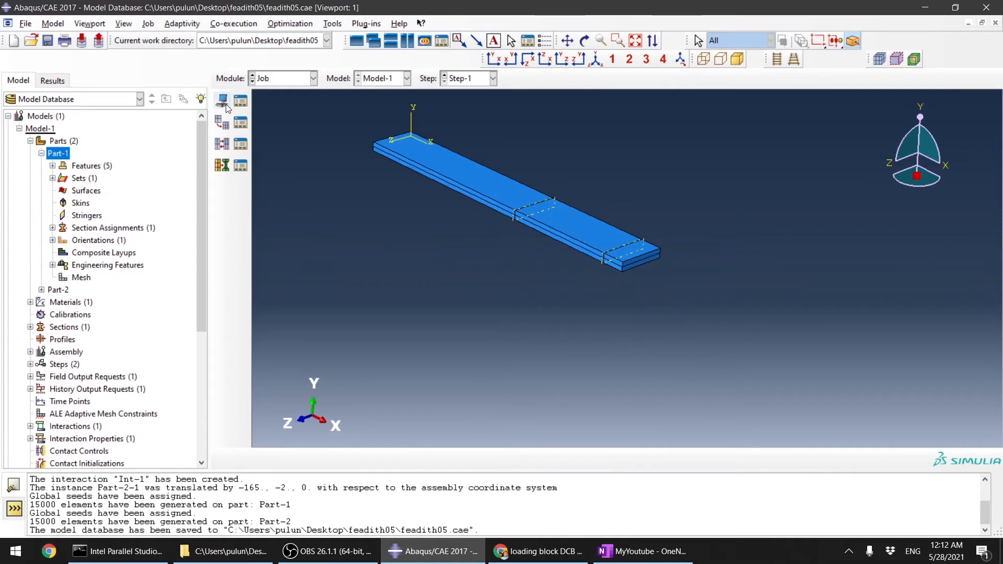
pyautogui.click(224, 103)
pyautogui.write('wo_mpc')
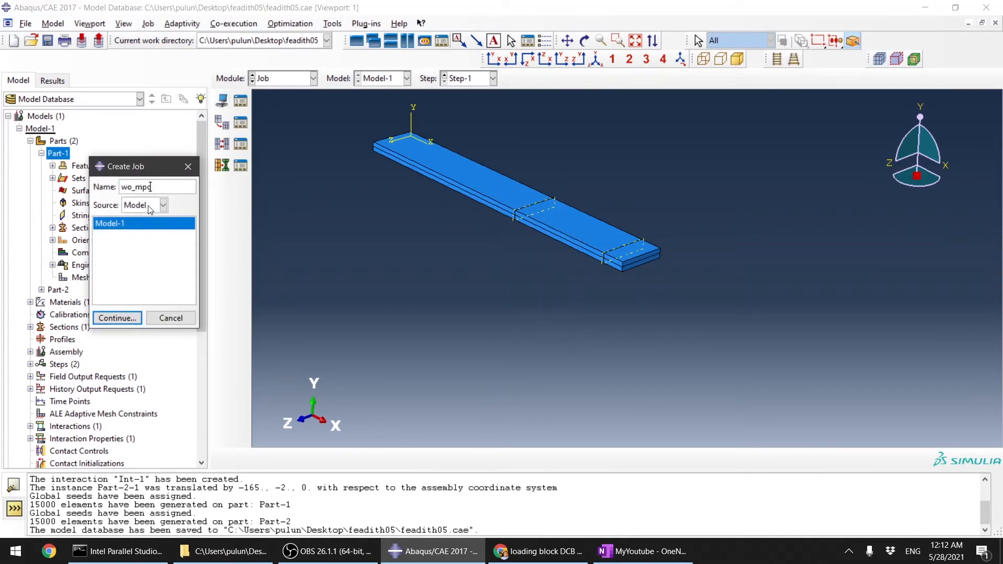
pyautogui.click(116, 317)
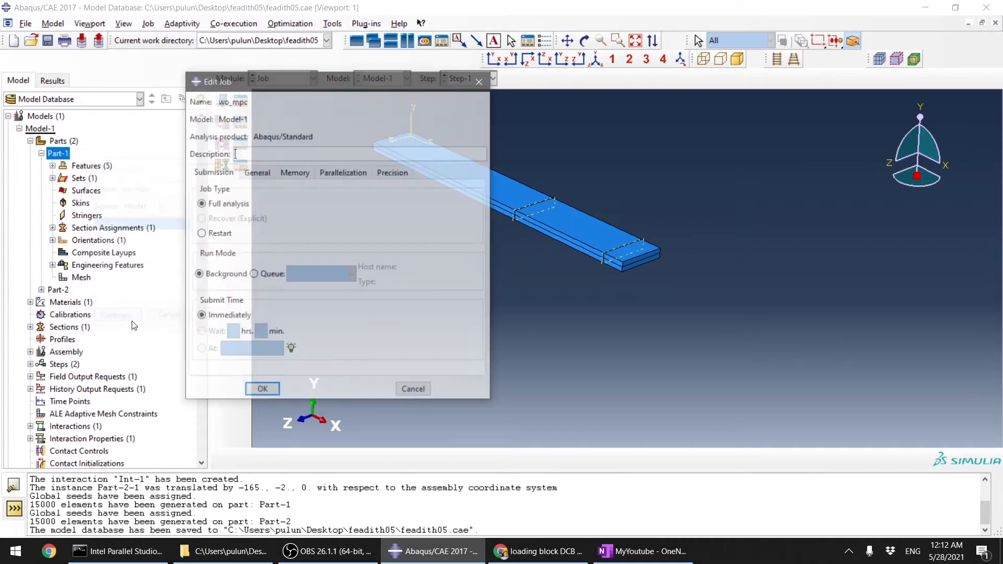
pyautogui.click(343, 172)
pyautogui.click(274, 191)
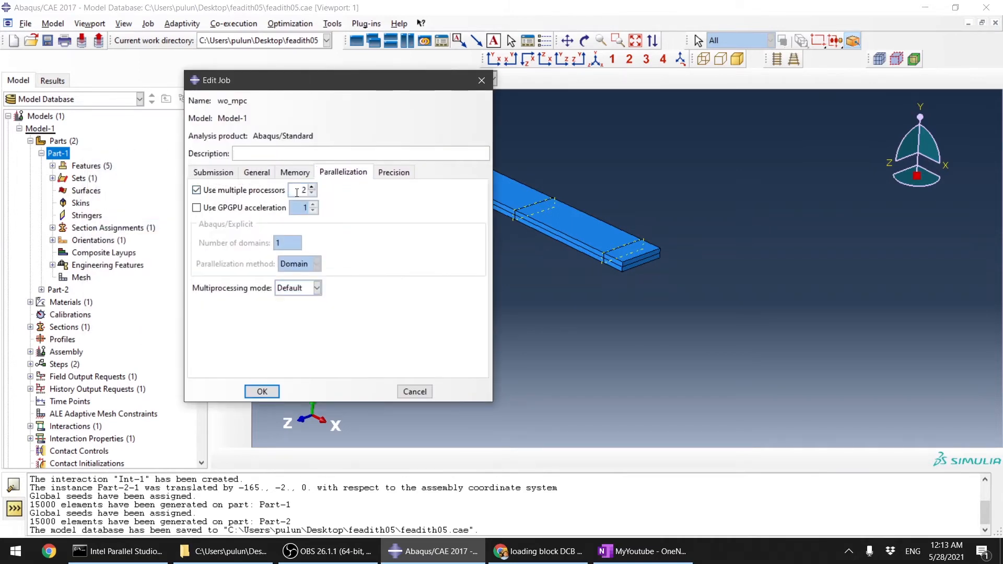
pyautogui.click(313, 187)
pyautogui.click(392, 172)
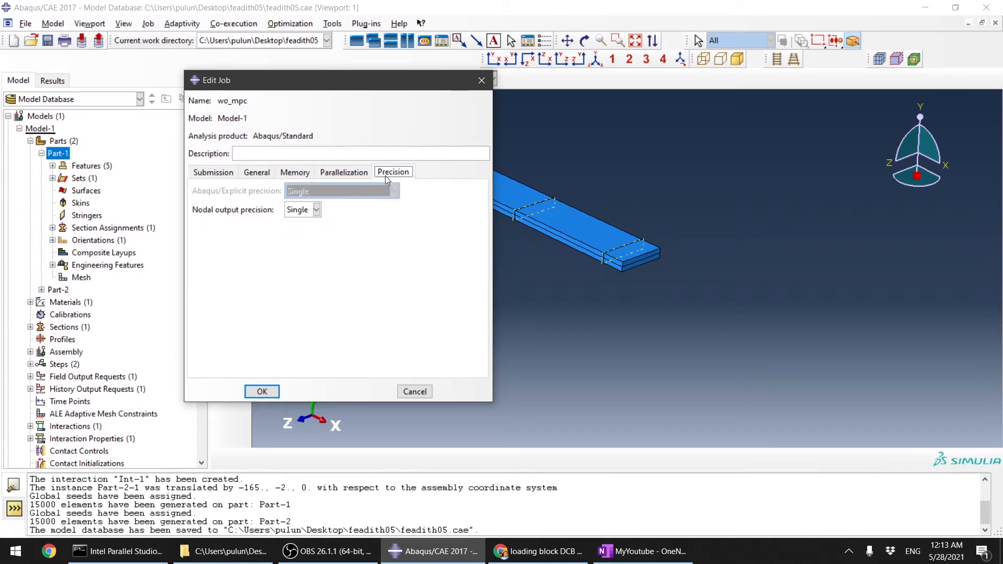
pyautogui.click(266, 392)
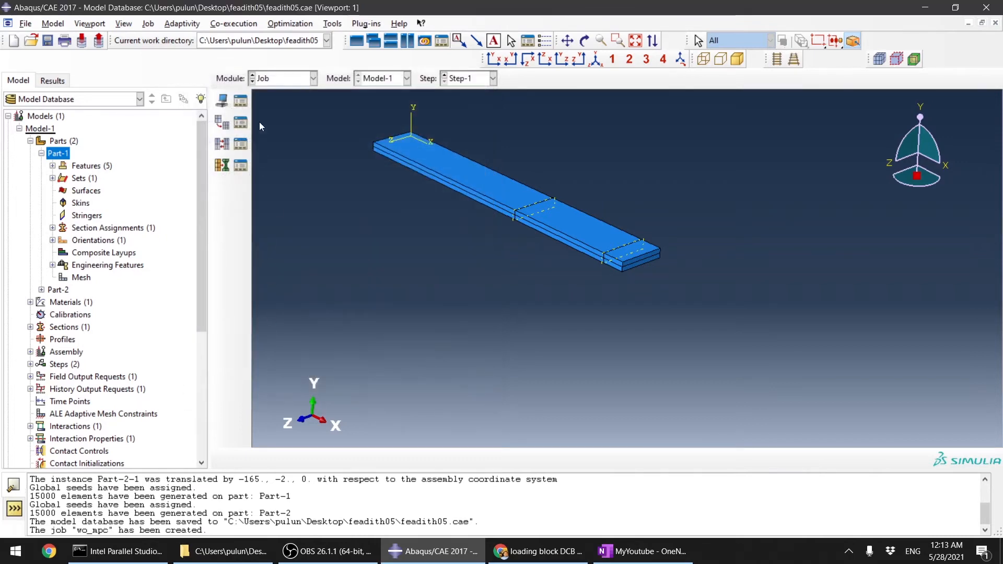
# Step: Submit the wo_mpc job for analysis
pyautogui.click(241, 102)
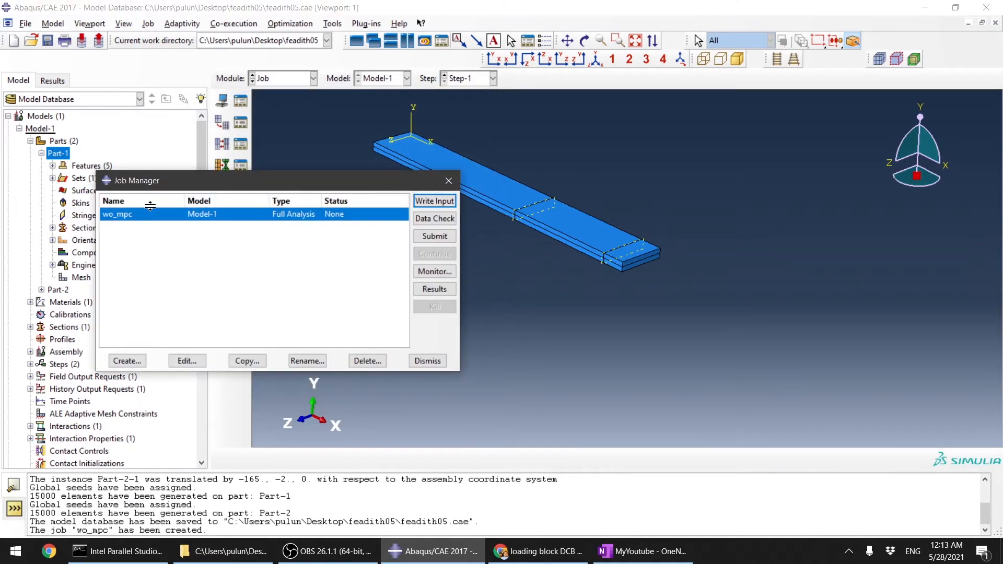
pyautogui.click(451, 236)
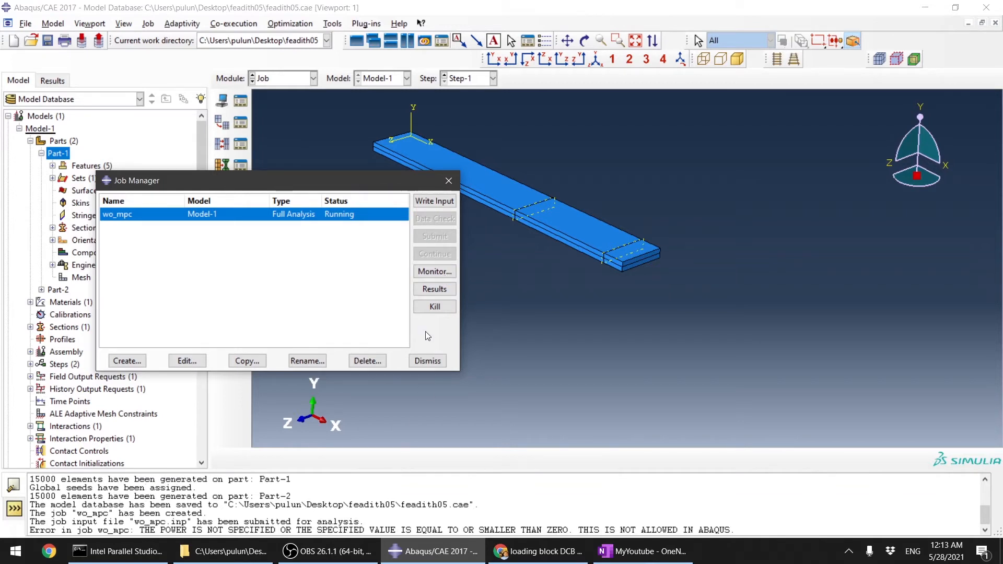
# Step: Examine the job's error messages in the message area and the job monitor
pyautogui.moveTo(166, 522); pyautogui.dragTo(517, 507)
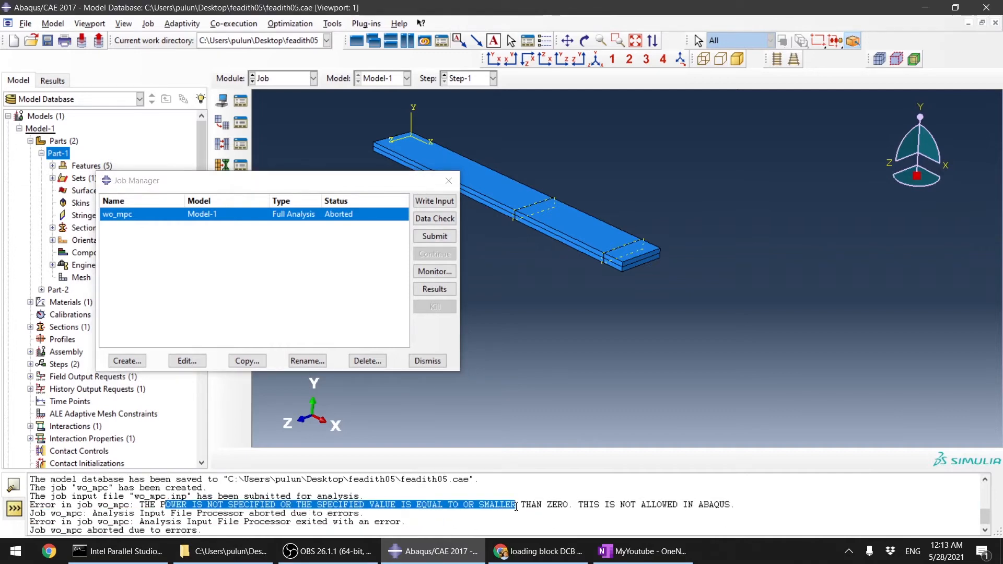
pyautogui.click(429, 273)
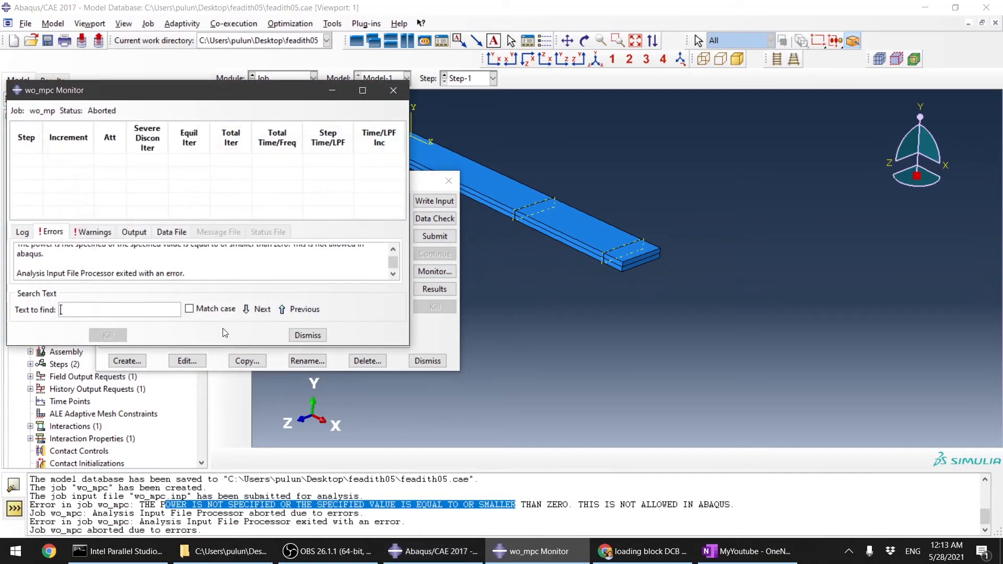
pyautogui.scroll(1, 157, 258)
pyautogui.moveTo(62, 250); pyautogui.dragTo(106, 249)
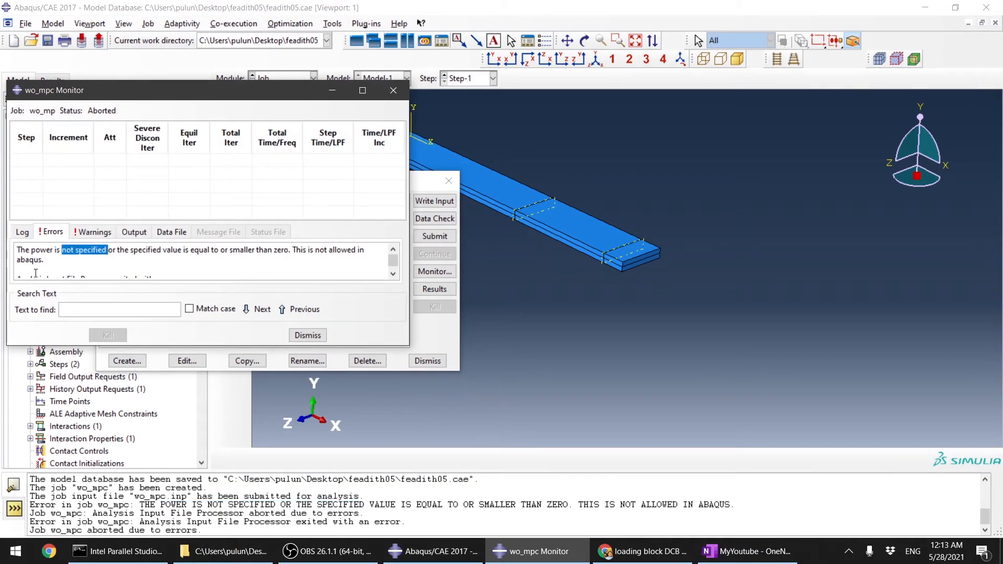
pyautogui.moveTo(24, 251); pyautogui.dragTo(55, 252)
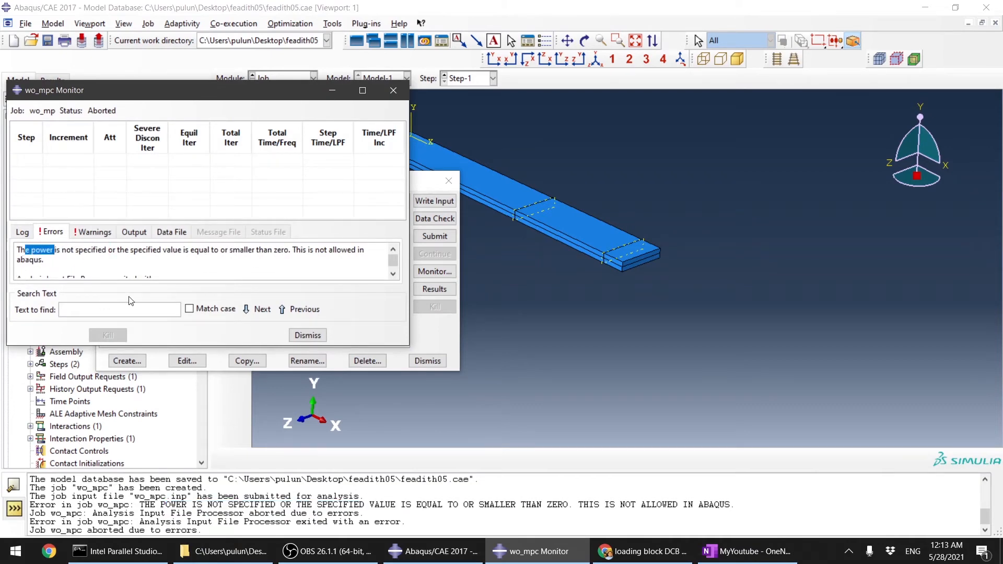
pyautogui.click(308, 335)
pyautogui.click(428, 361)
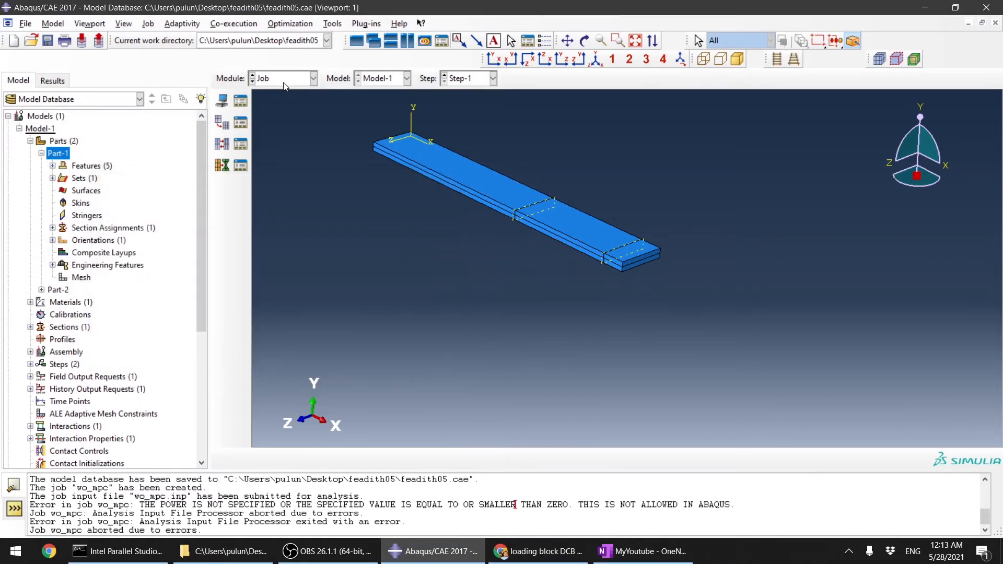
# Step: Edit the cohesive contact property IntProp-1 damage evolution to specify a Benzeggagh-Kenane power-law/BK exponent of 1.2
pyautogui.click(284, 79)
pyautogui.click(260, 105)
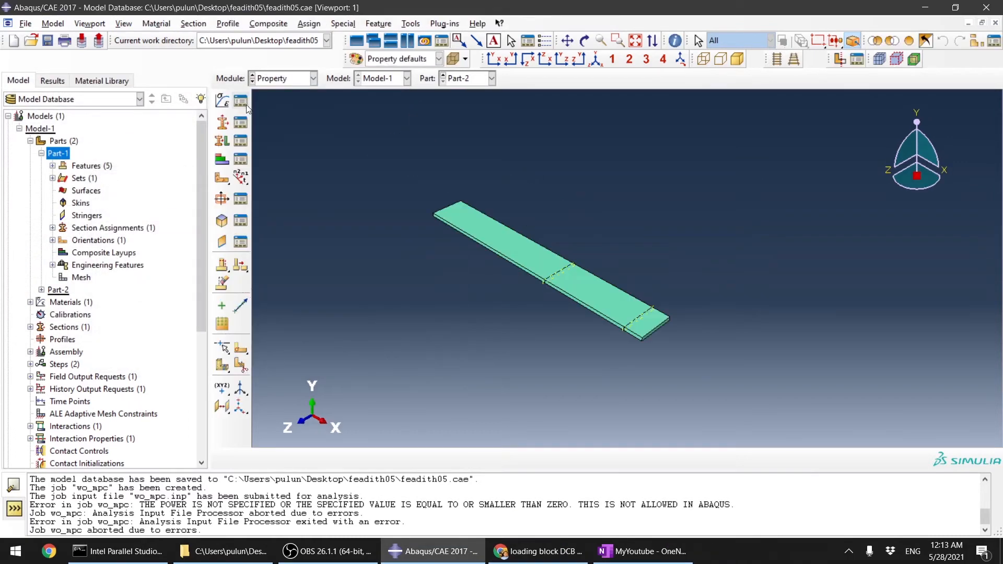
pyautogui.click(285, 79)
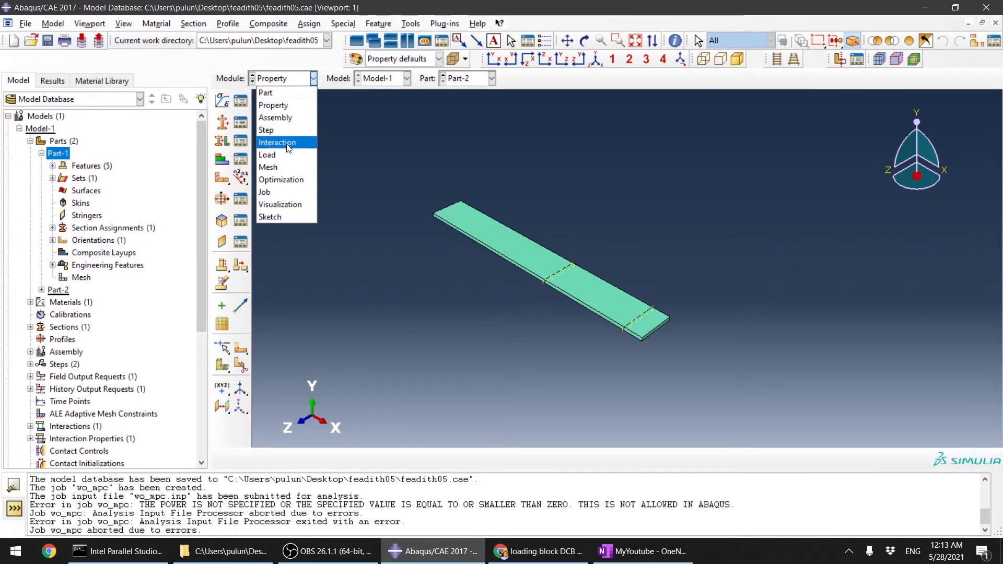
pyautogui.click(286, 143)
pyautogui.click(241, 125)
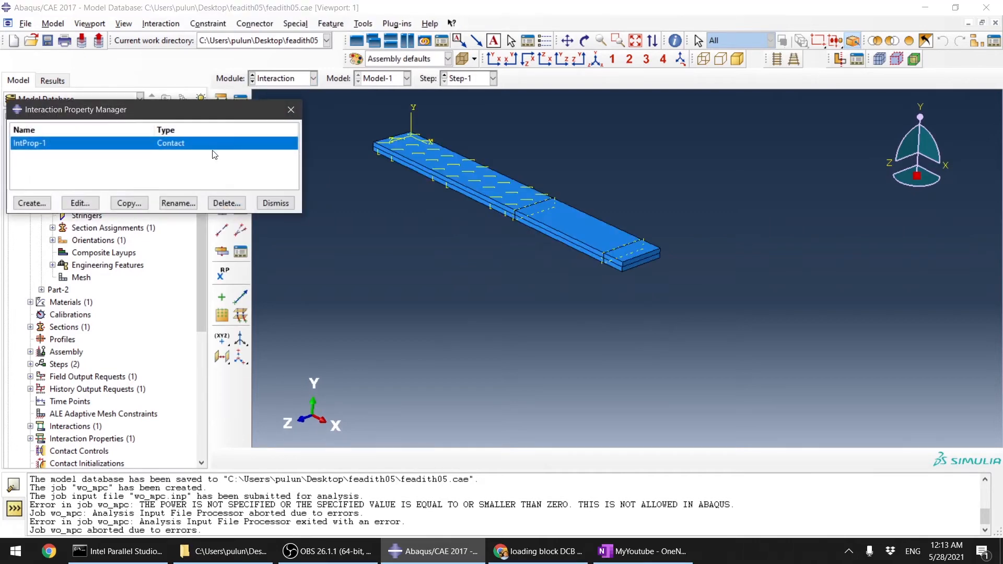
pyautogui.doubleClick(164, 146)
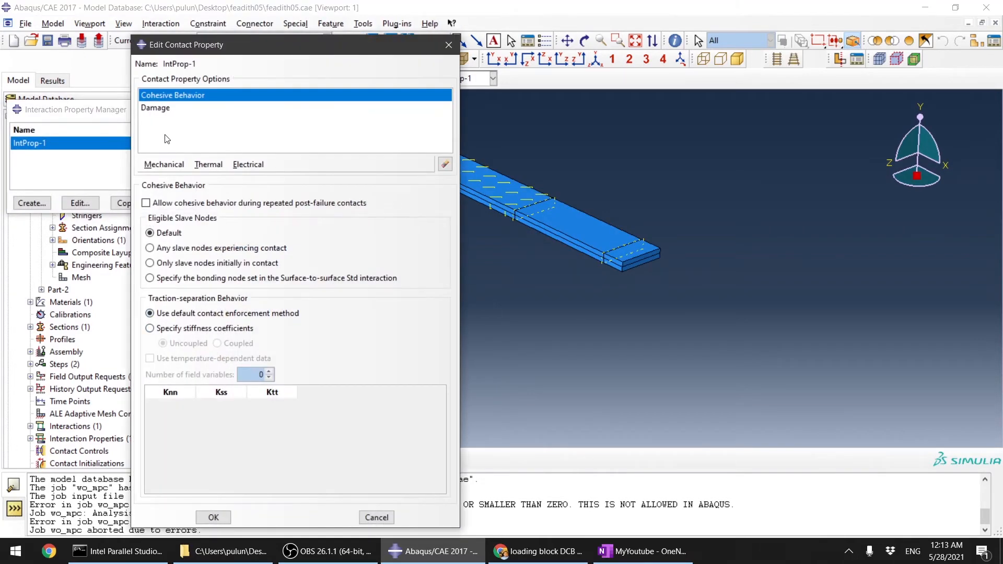
pyautogui.click(168, 108)
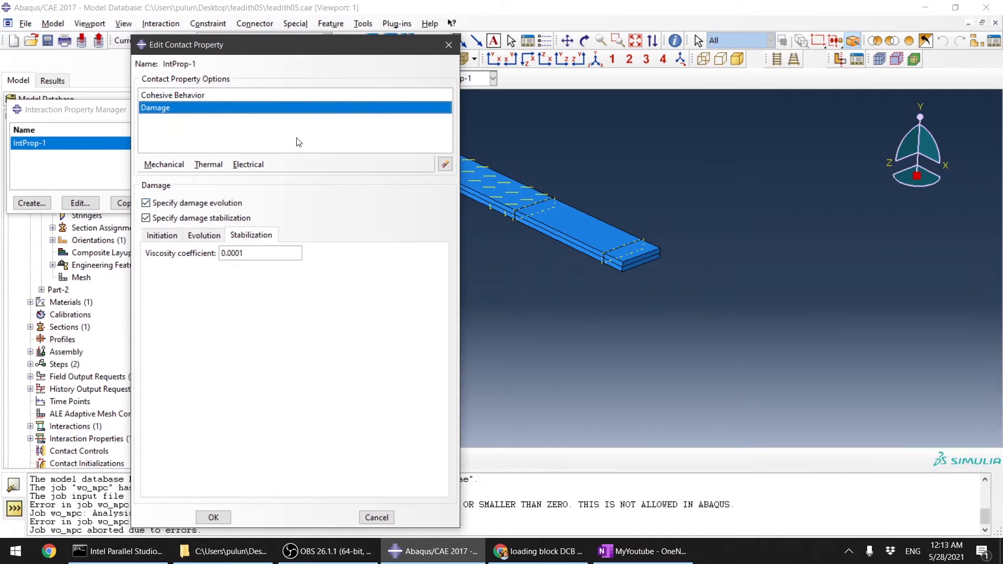
pyautogui.click(203, 236)
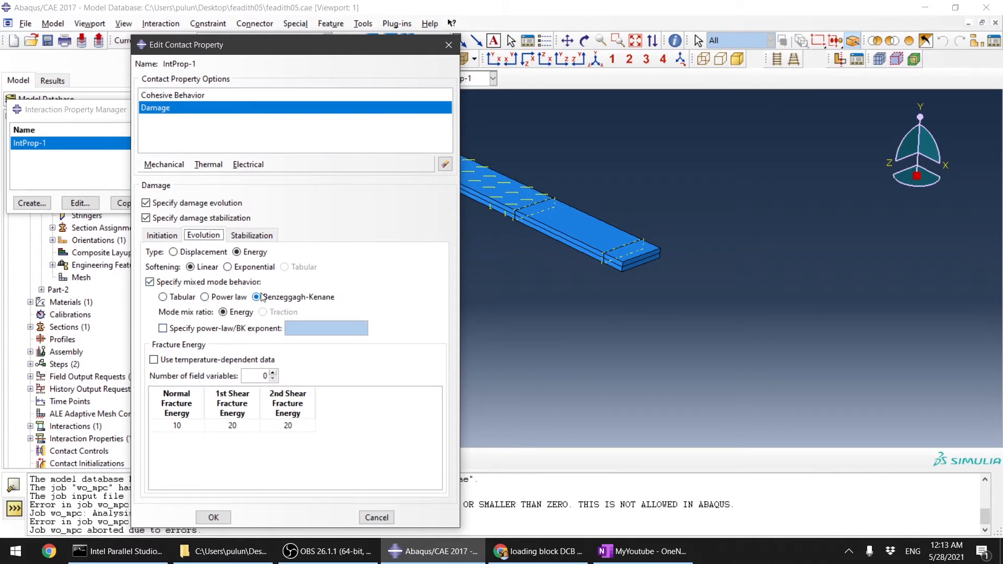
pyautogui.click(217, 330)
pyautogui.click(333, 325)
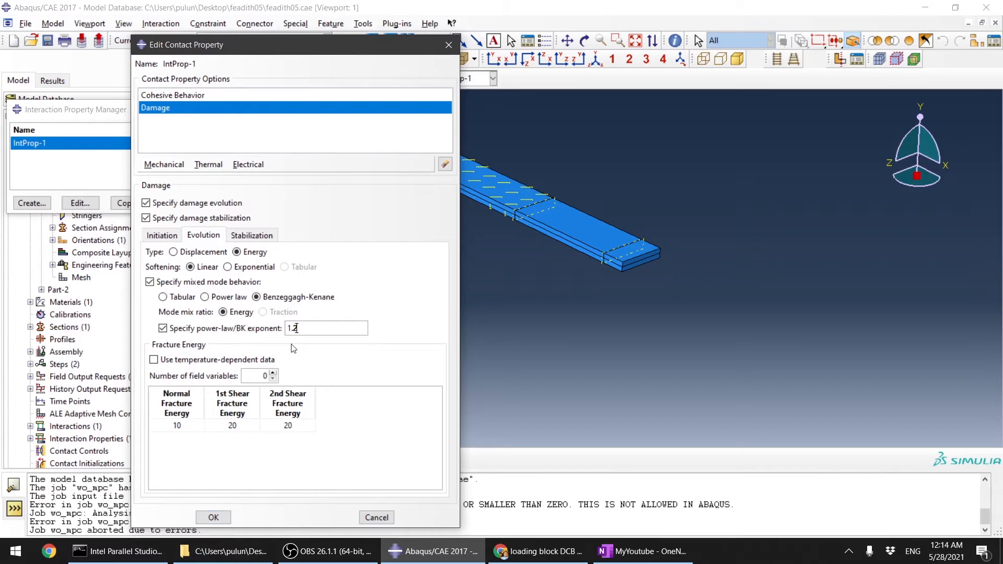
pyautogui.click(226, 522)
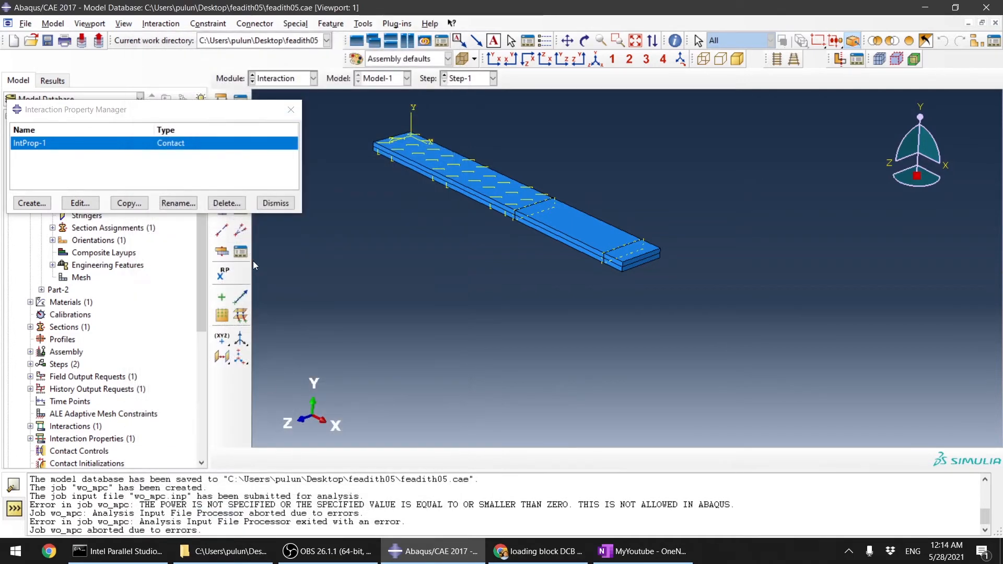
pyautogui.click(276, 203)
# Step: Resubmit the wo_mpc job for analysis from the Job module
pyautogui.click(293, 79)
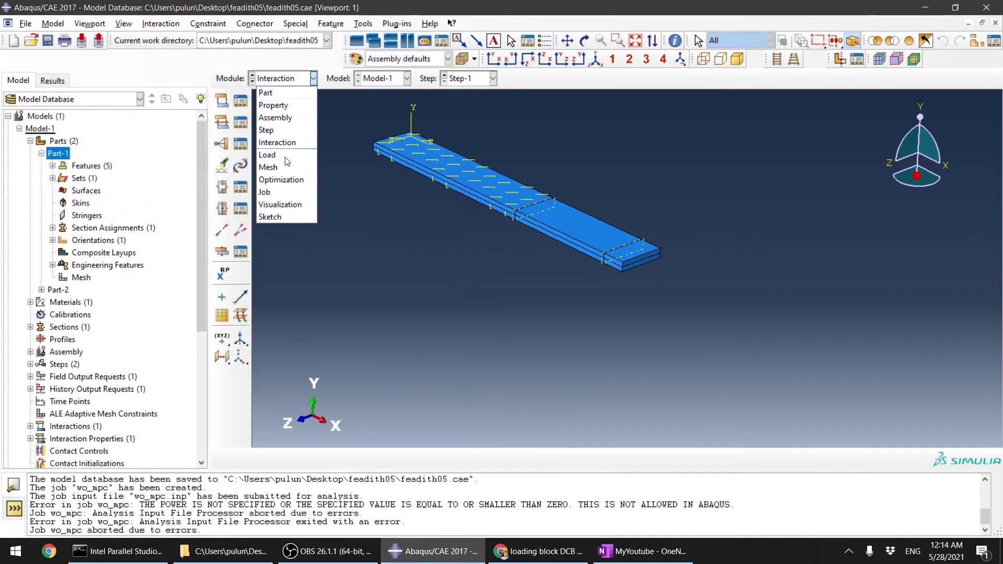
pyautogui.click(271, 194)
pyautogui.click(240, 100)
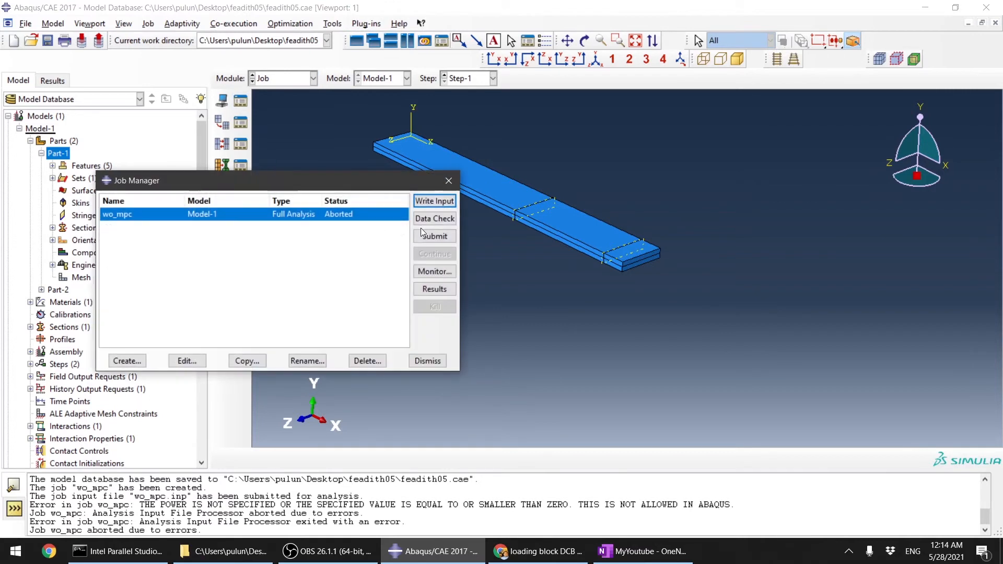
pyautogui.click(432, 236)
pyautogui.click(694, 328)
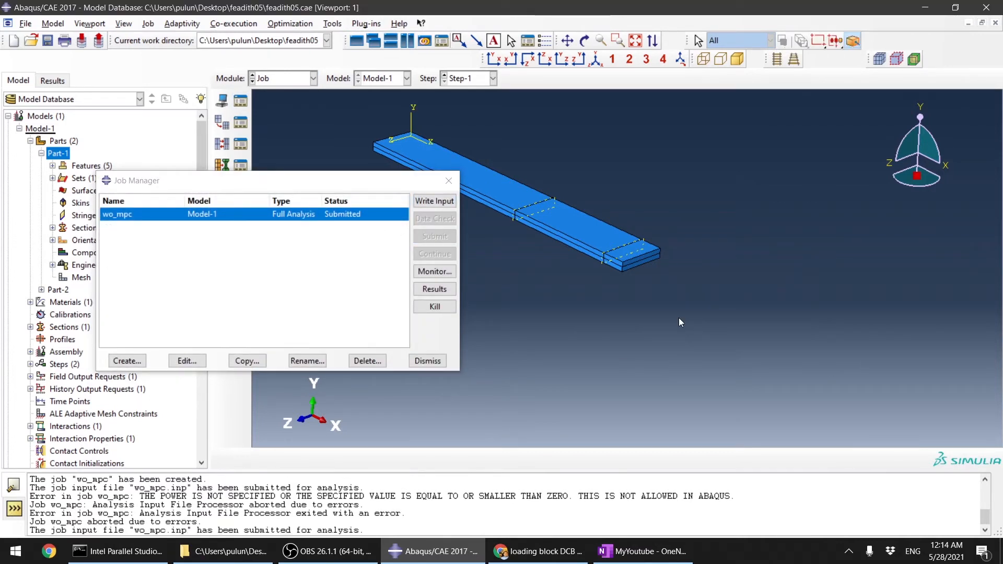
# Step: Check the wo_mpc job monitor and open the job's results in Visualization
pyautogui.click(448, 274)
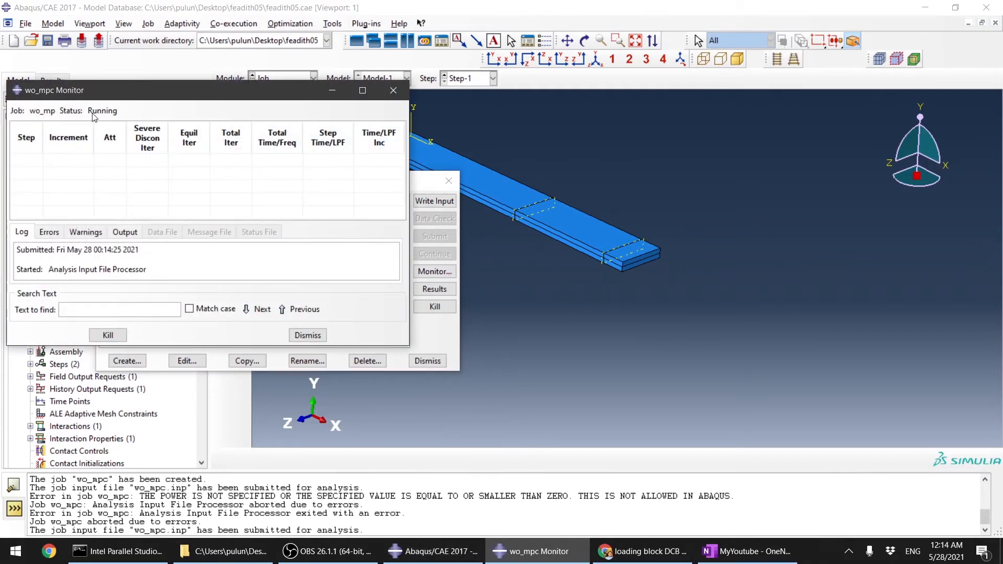
pyautogui.click(434, 289)
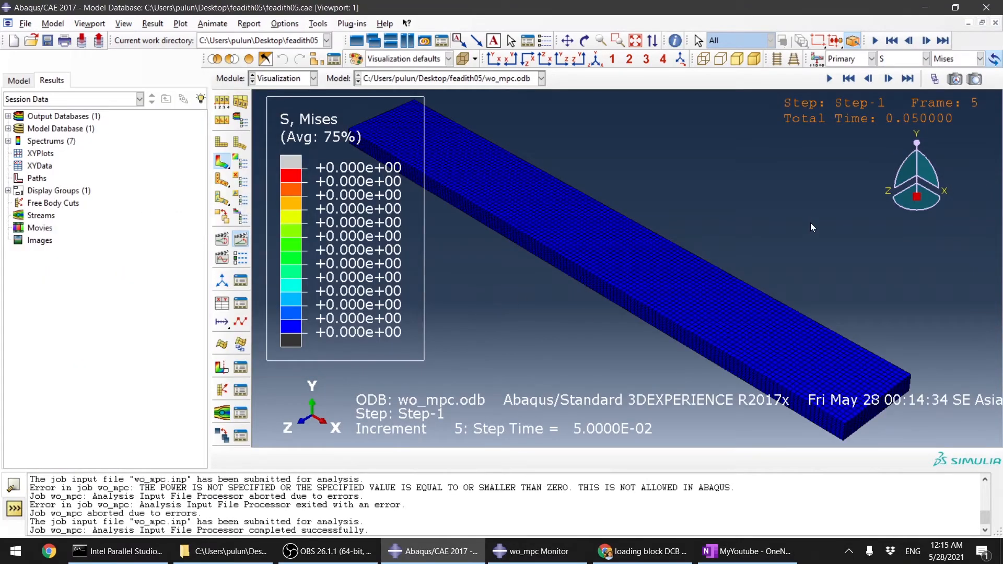
# Step: In the Load module, review boundary condition BC-1 and edit the U2 displacement of boundary condition BC-2
pyautogui.click(286, 80)
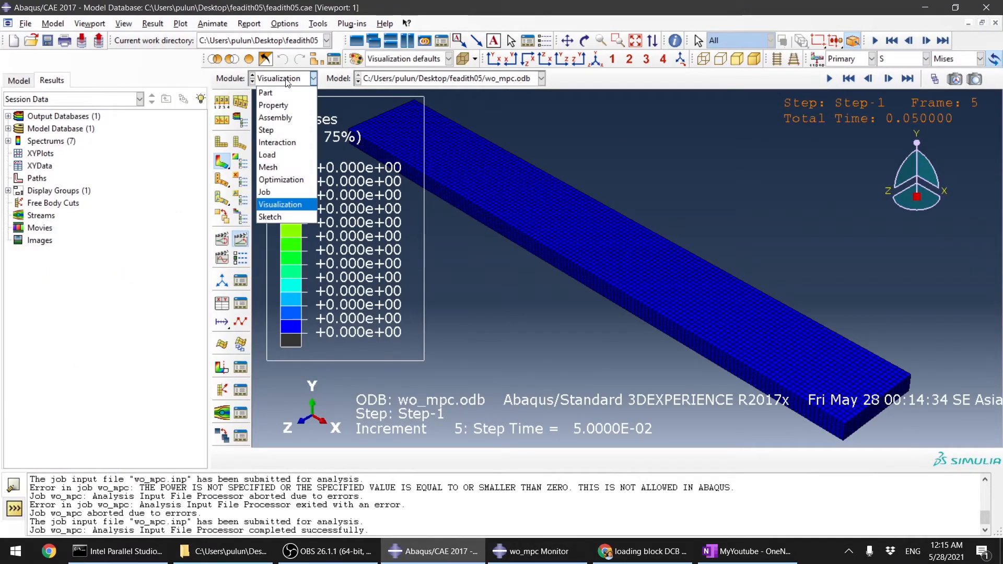
pyautogui.click(277, 143)
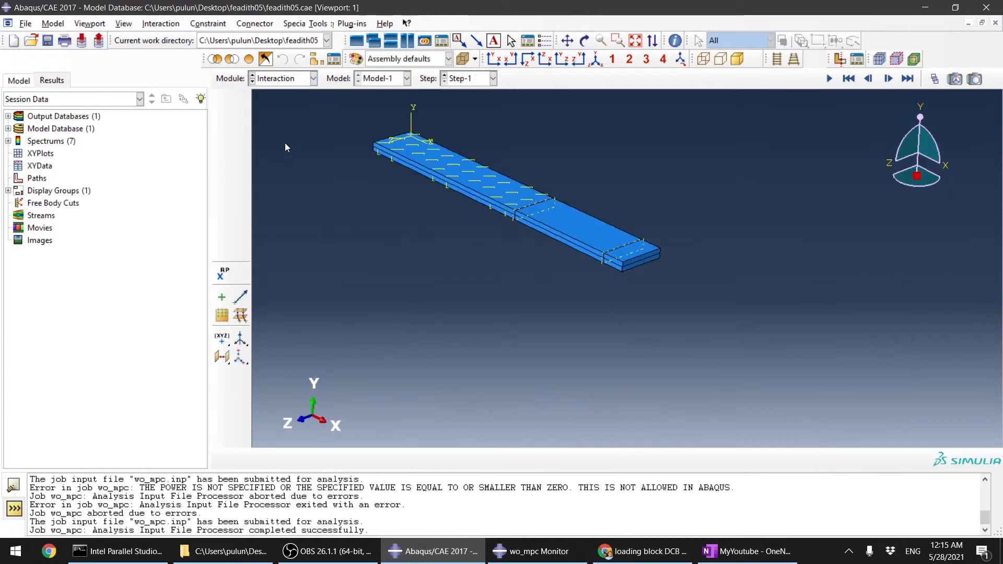
pyautogui.click(282, 79)
pyautogui.click(272, 155)
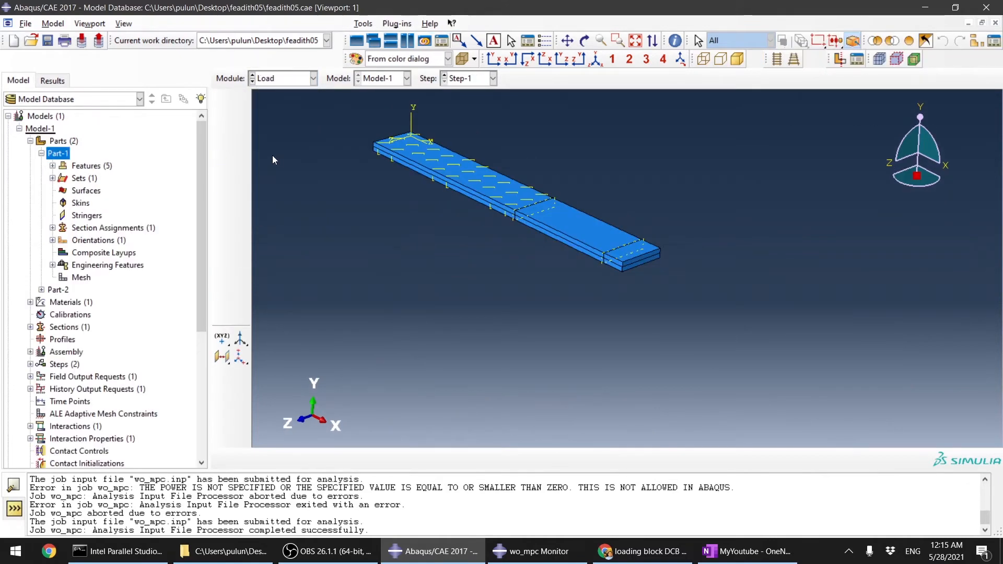
pyautogui.scroll(5, 610, 247)
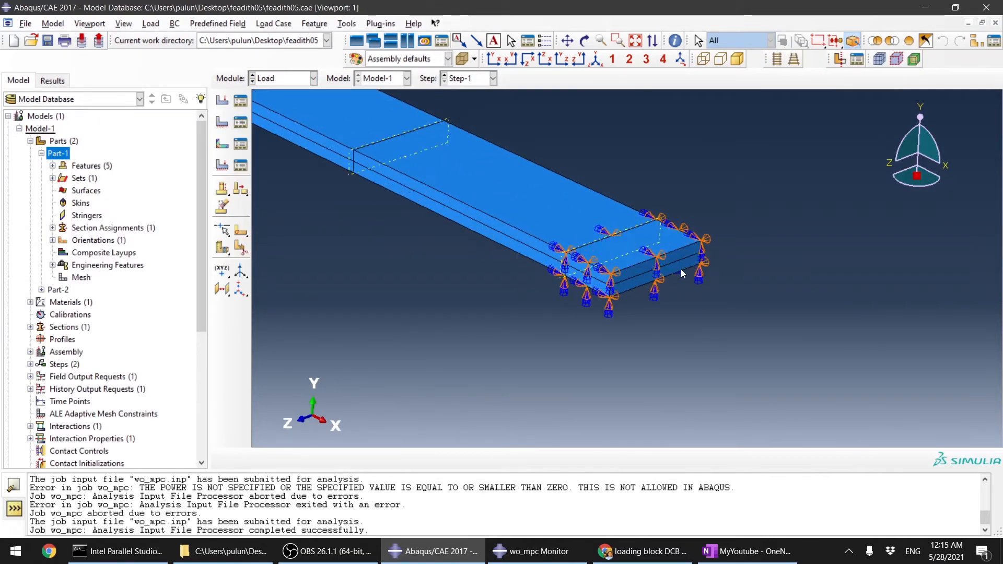
pyautogui.click(240, 124)
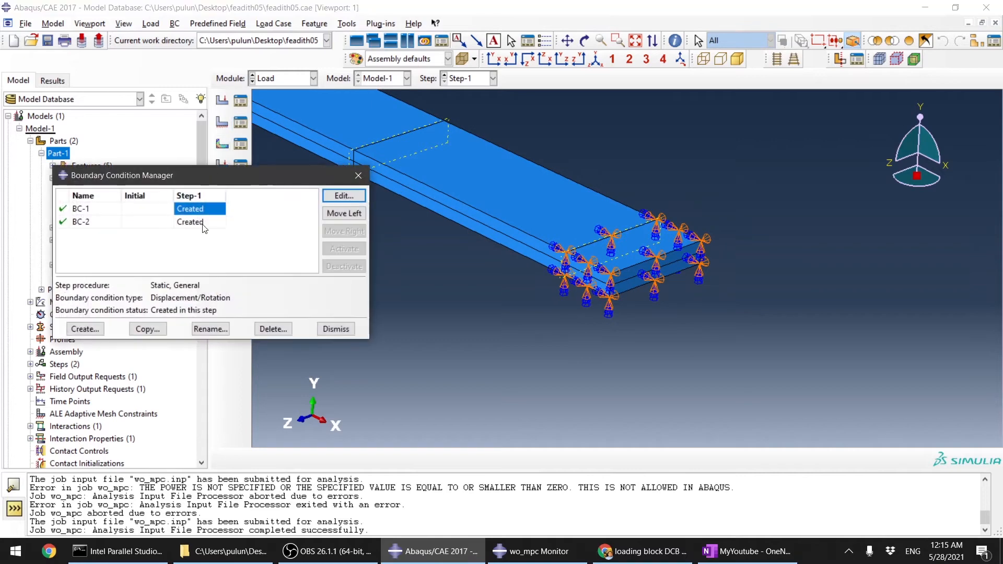
pyautogui.doubleClick(203, 209)
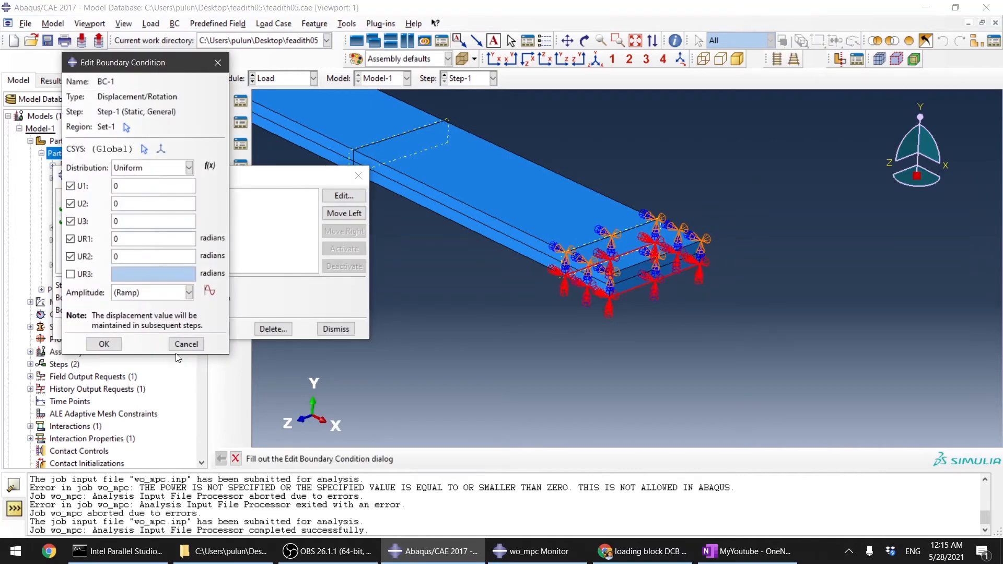
pyautogui.click(187, 343)
pyautogui.doubleClick(191, 222)
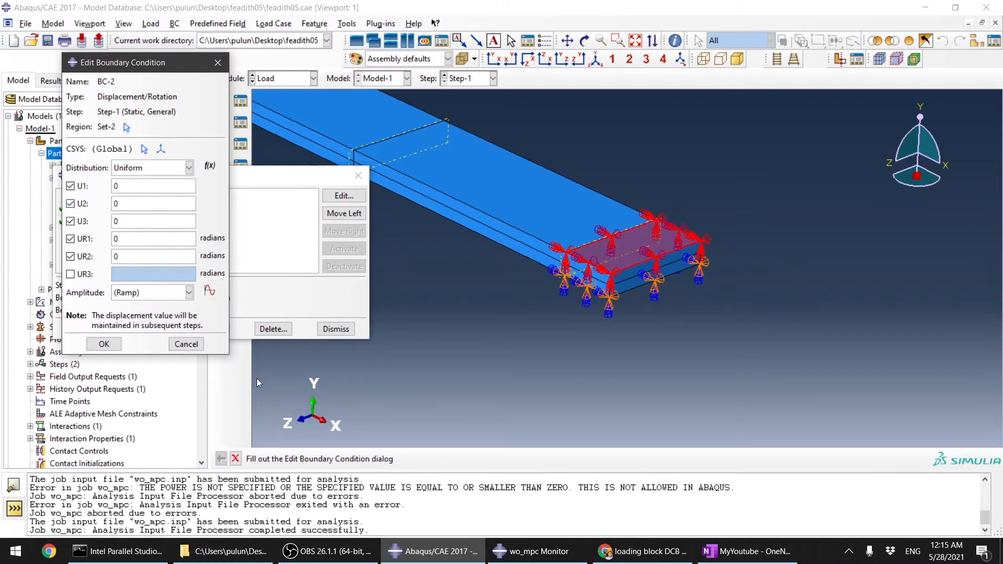
pyautogui.click(107, 206)
pyautogui.click(104, 344)
pyautogui.click(335, 329)
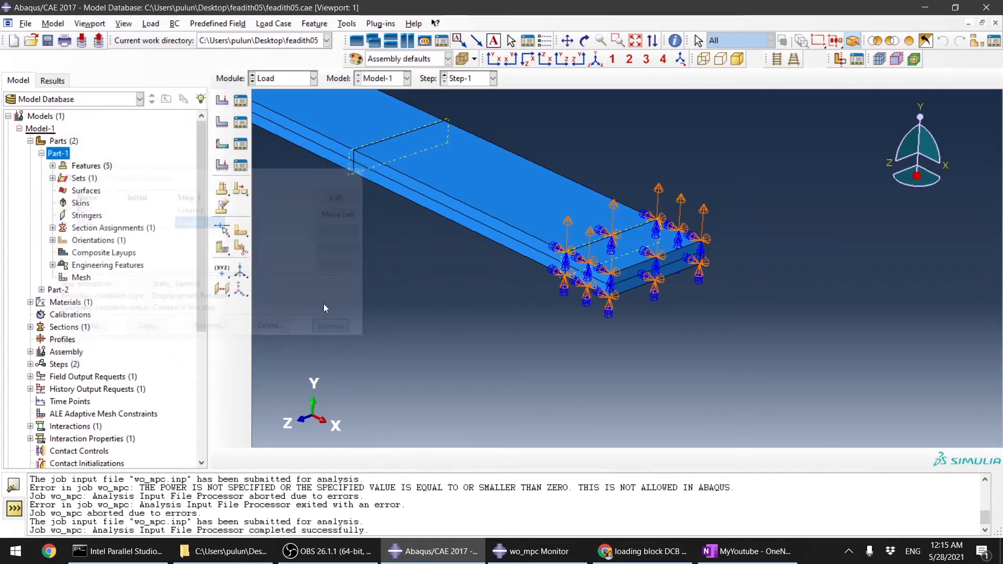
# Step: Kill the running wo_mpc job from the Job Manager
pyautogui.click(267, 80)
pyautogui.click(282, 196)
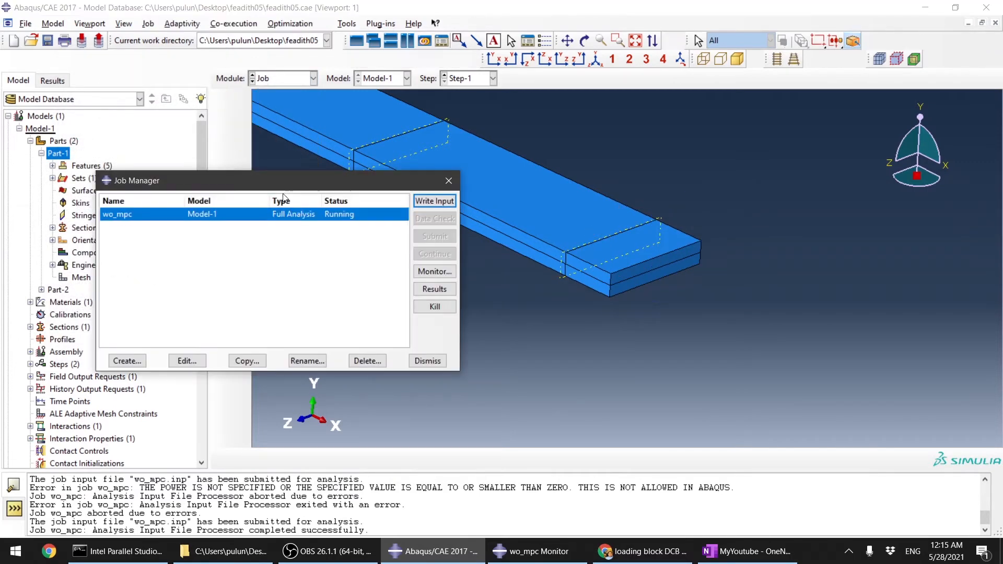
pyautogui.click(435, 307)
pyautogui.click(477, 289)
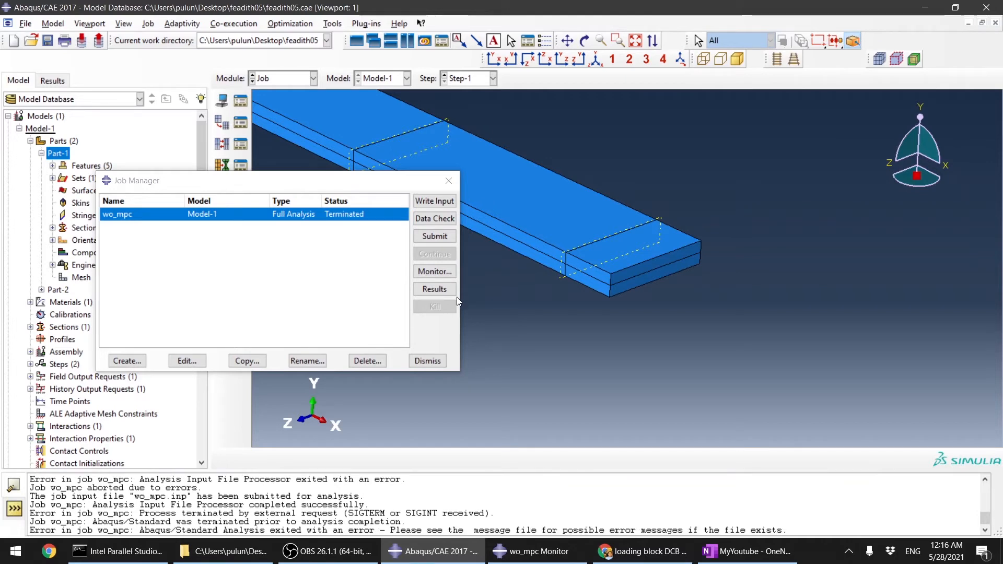
# Step: Glance at the job files in the working folder, then resubmit the wo_mpc job
pyautogui.click(208, 553)
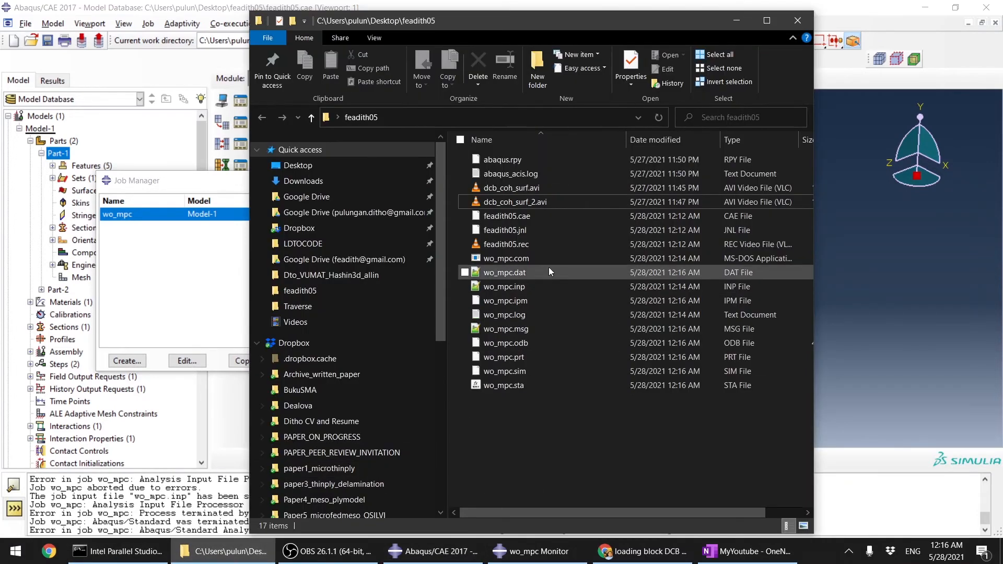
pyautogui.click(434, 551)
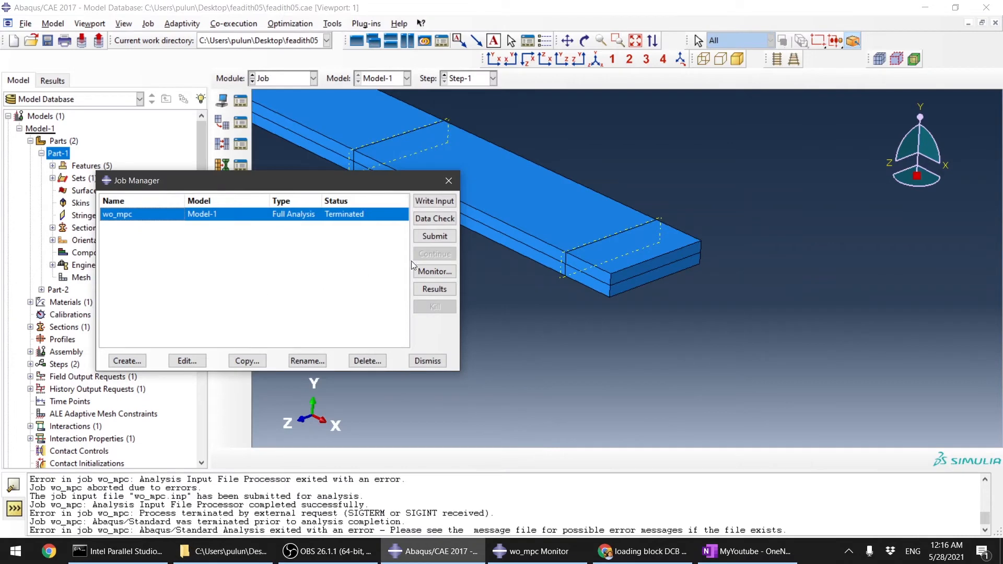
pyautogui.click(435, 237)
pyautogui.click(698, 327)
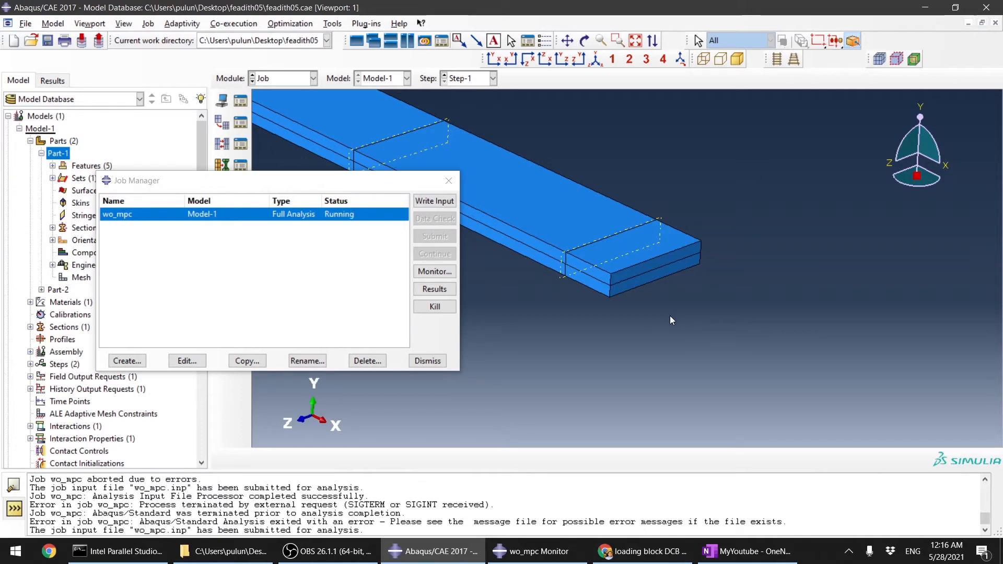
# Step: Open the wo_mpc job monitor and read the output messages written for each frame
pyautogui.click(334, 552)
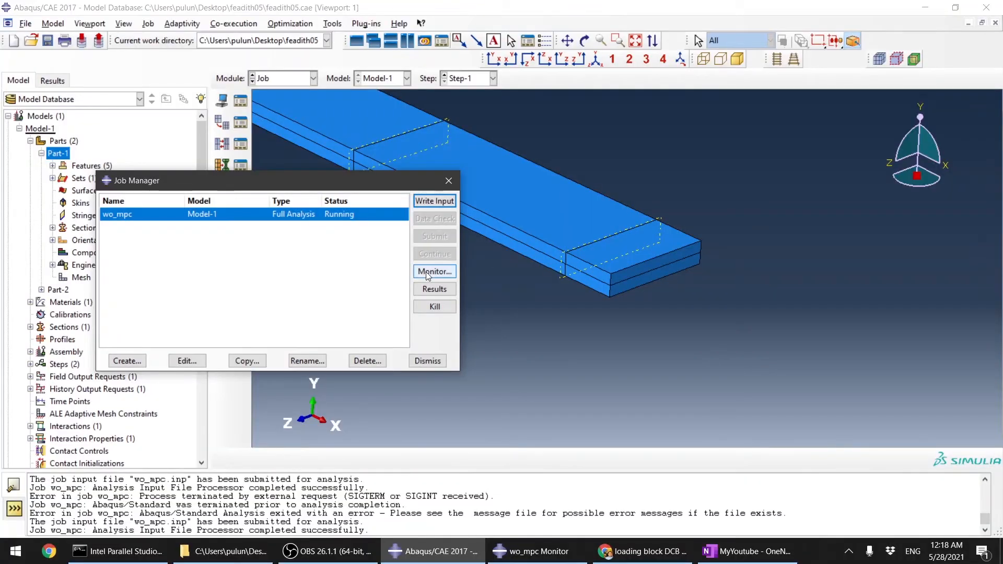
pyautogui.click(425, 271)
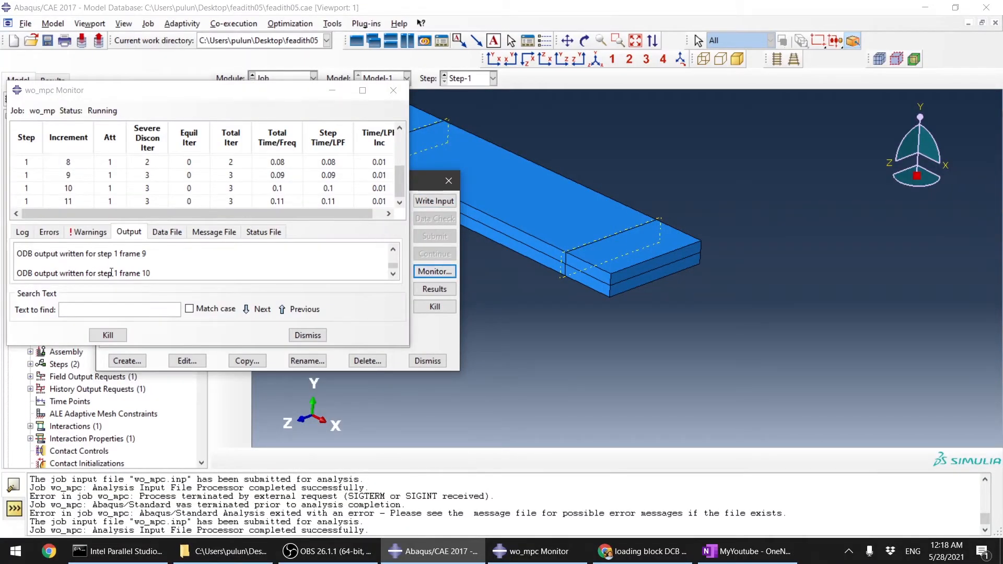
pyautogui.moveTo(115, 272); pyautogui.dragTo(152, 272)
pyautogui.click(161, 273)
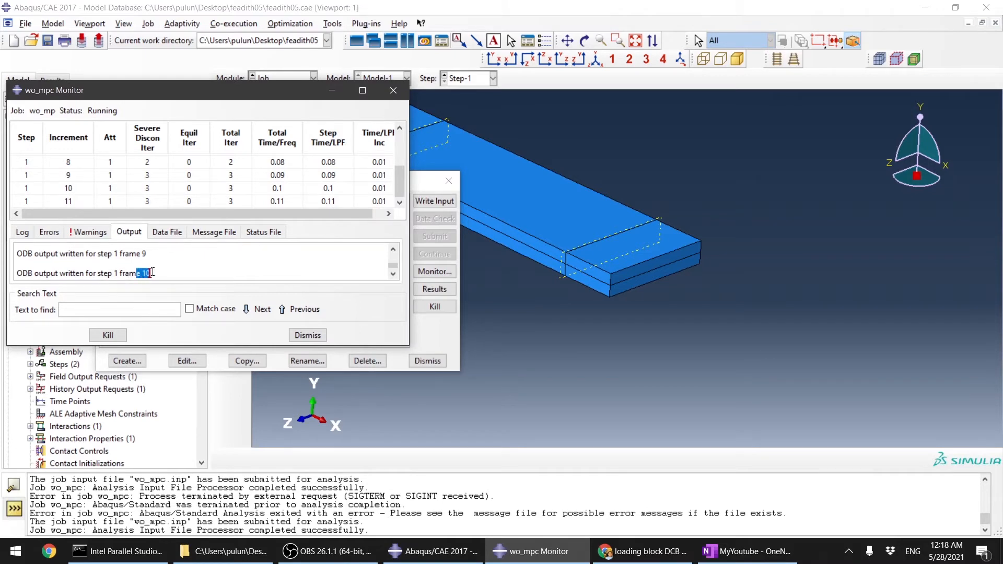
pyautogui.click(172, 269)
pyautogui.click(307, 335)
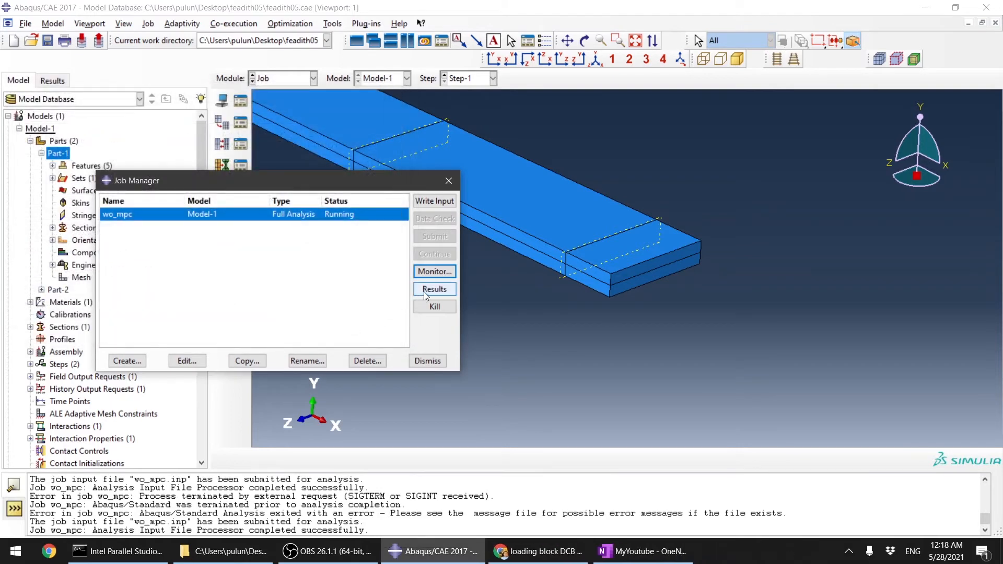
# Step: Open the wo_mpc results, animate the Mises stress through to the last frame, and switch to the front X-Y view
pyautogui.click(424, 290)
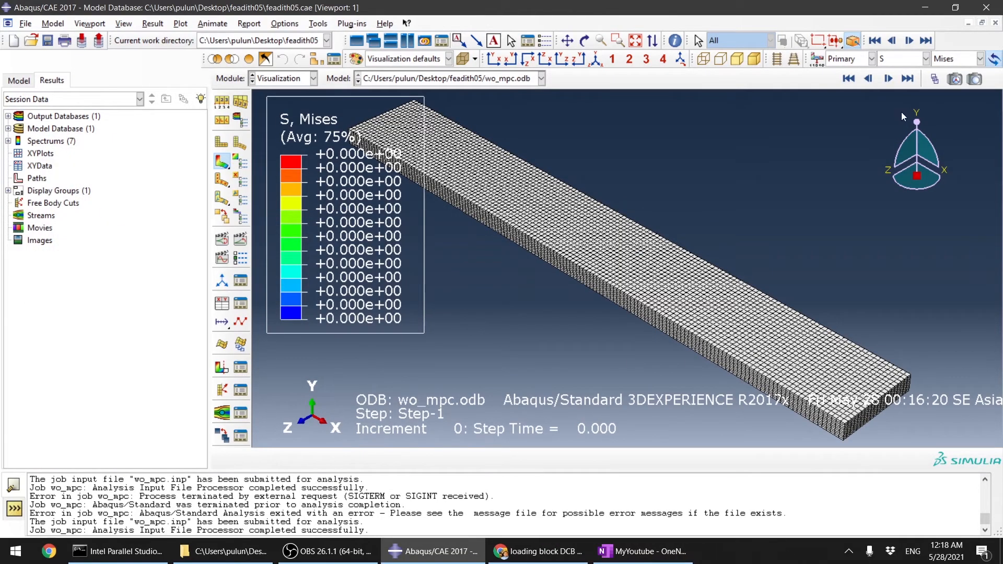
pyautogui.click(241, 239)
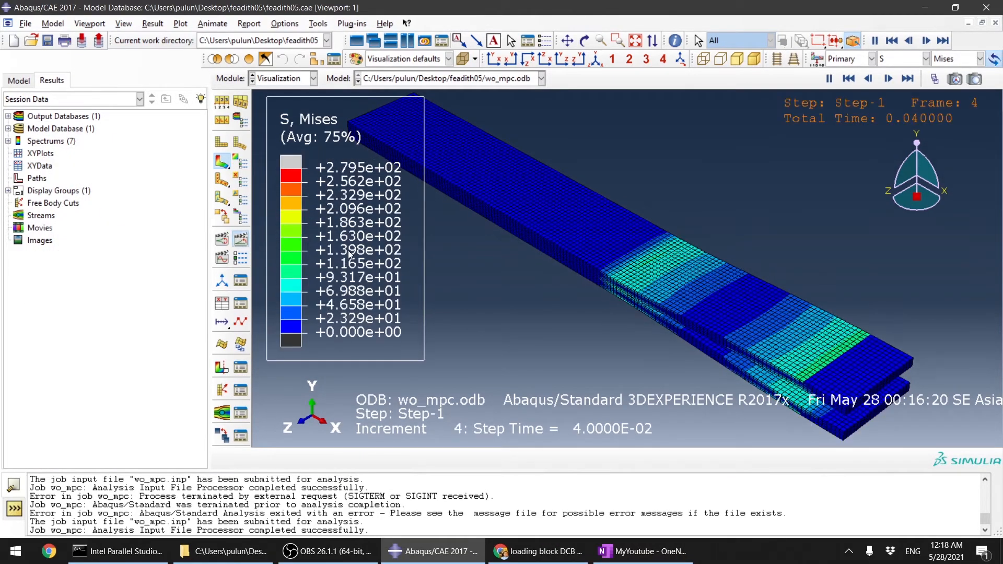
pyautogui.click(869, 79)
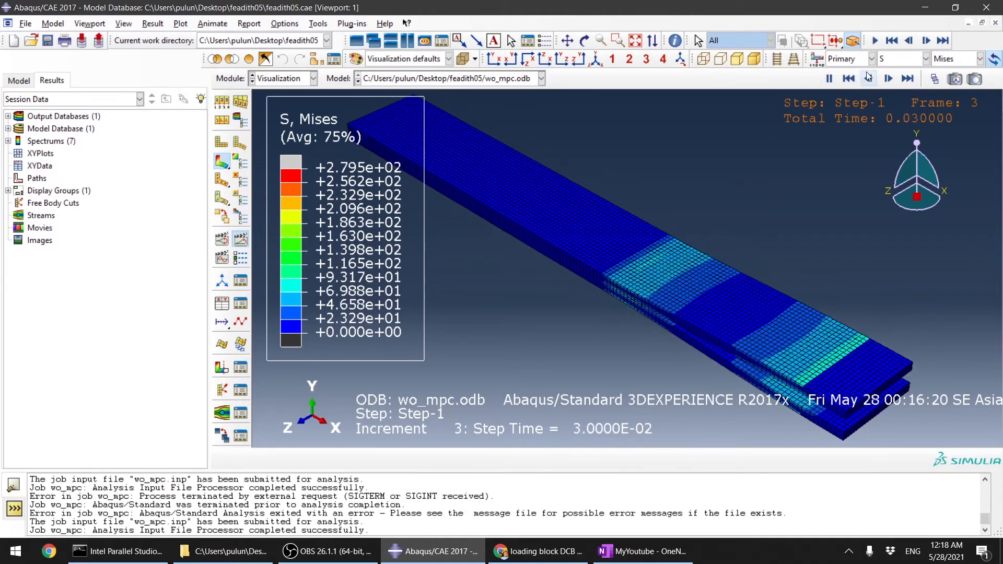
pyautogui.click(907, 79)
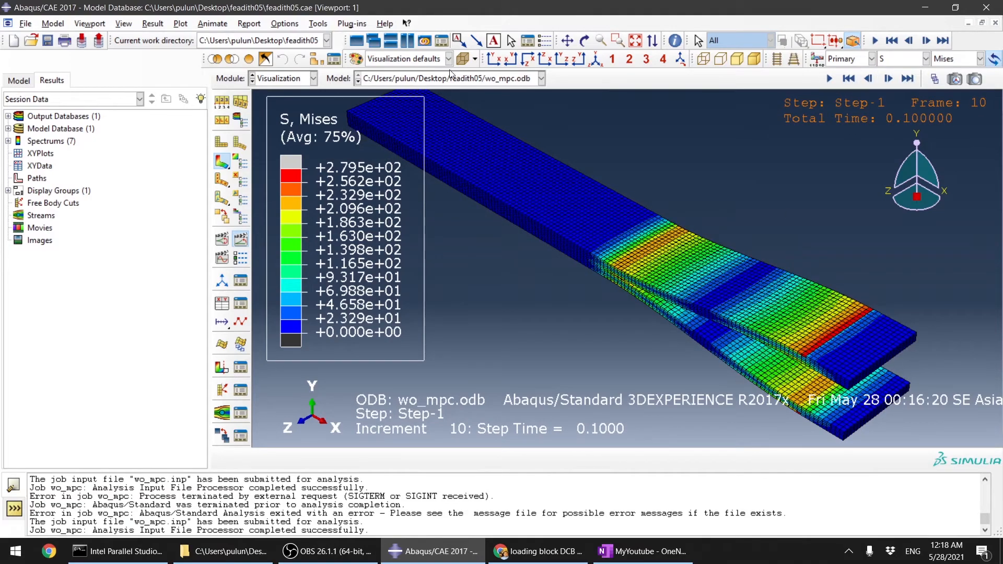
pyautogui.click(494, 58)
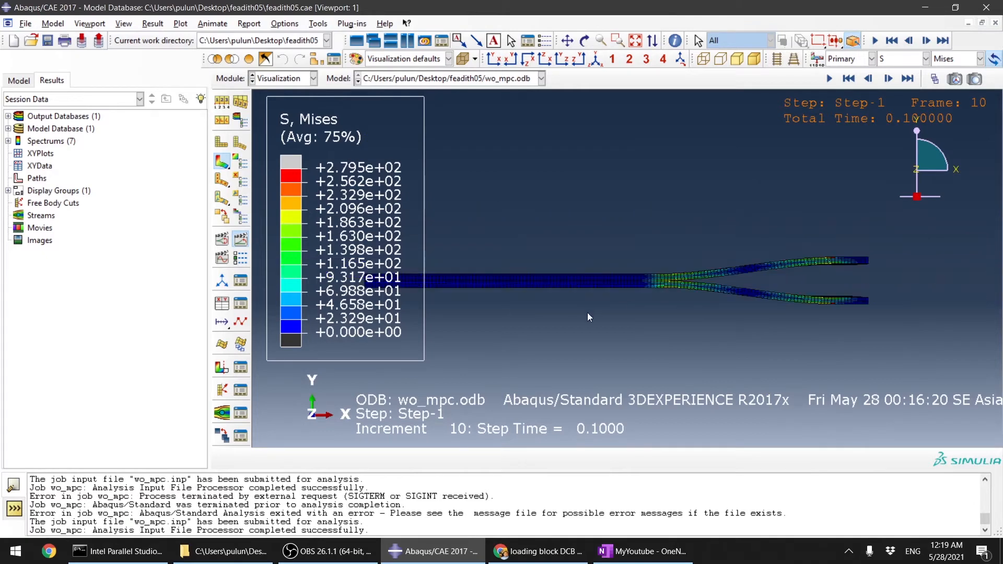
# Step: Zoom in on the opening arms and replay the wo_mpc animation, jumping to the last frame
pyautogui.scroll(4, 589, 318)
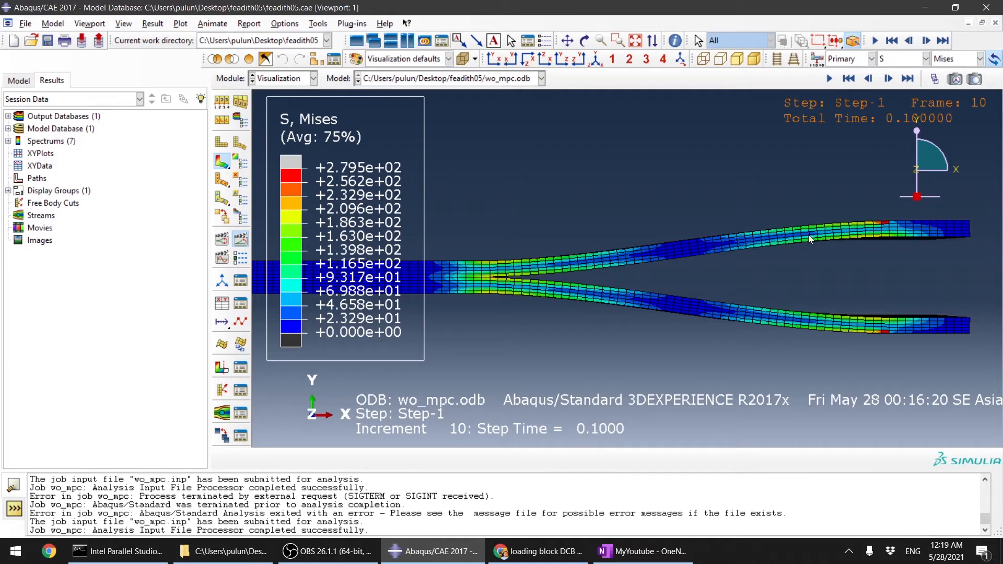
pyautogui.scroll(-2, 560, 270)
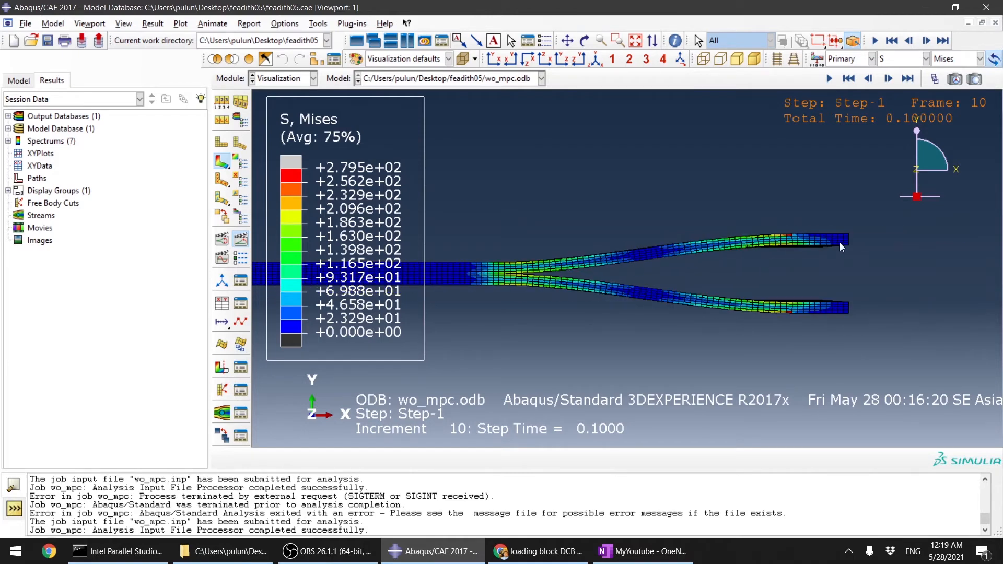
pyautogui.scroll(3, 837, 239)
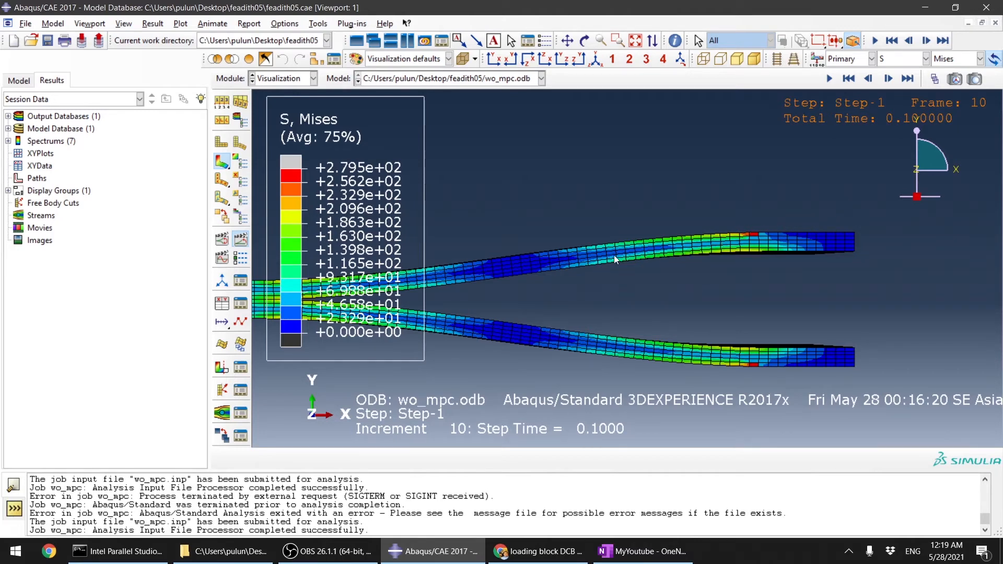
pyautogui.scroll(2, 807, 233)
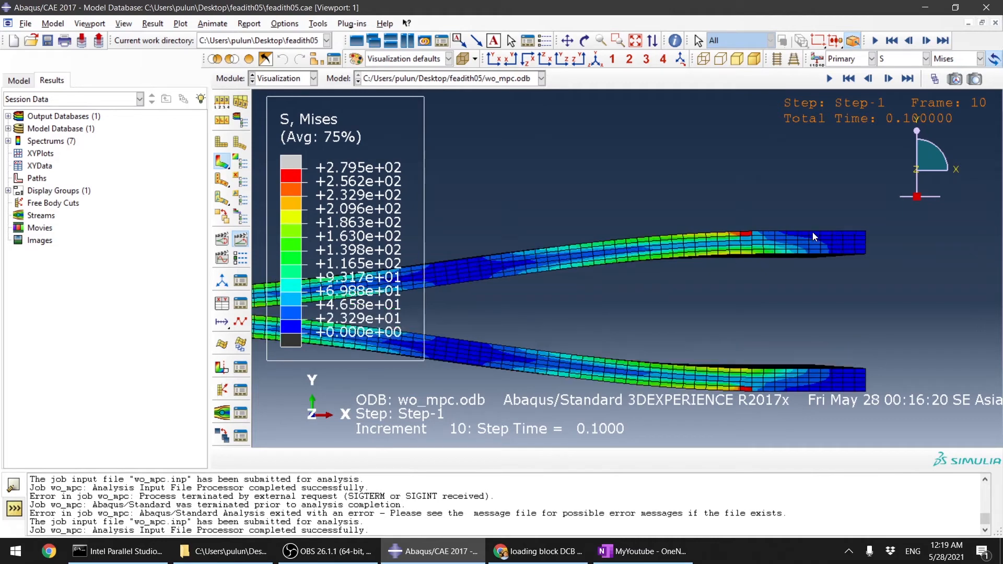
pyautogui.scroll(-2, 841, 270)
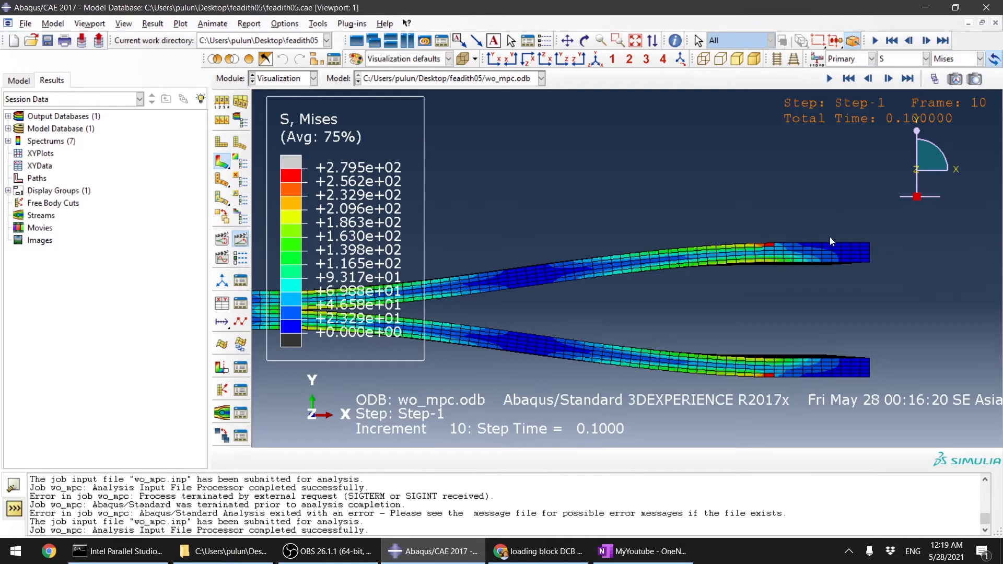
pyautogui.click(830, 81)
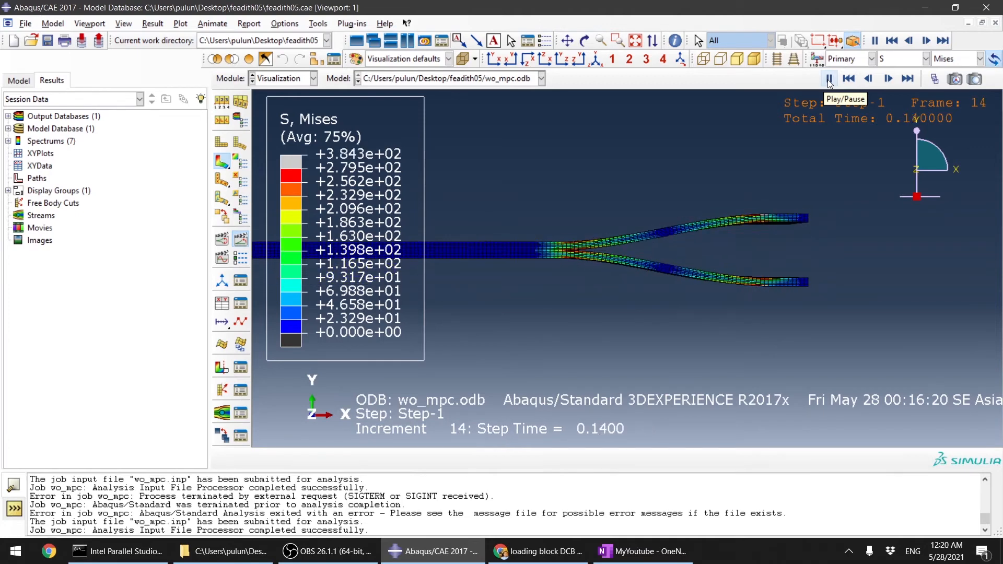
pyautogui.click(829, 78)
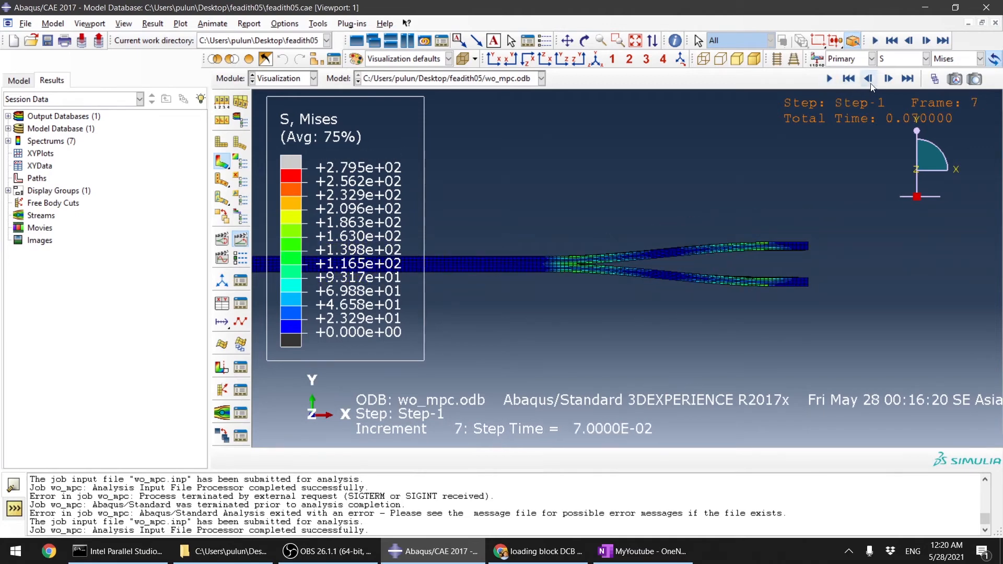
pyautogui.click(907, 79)
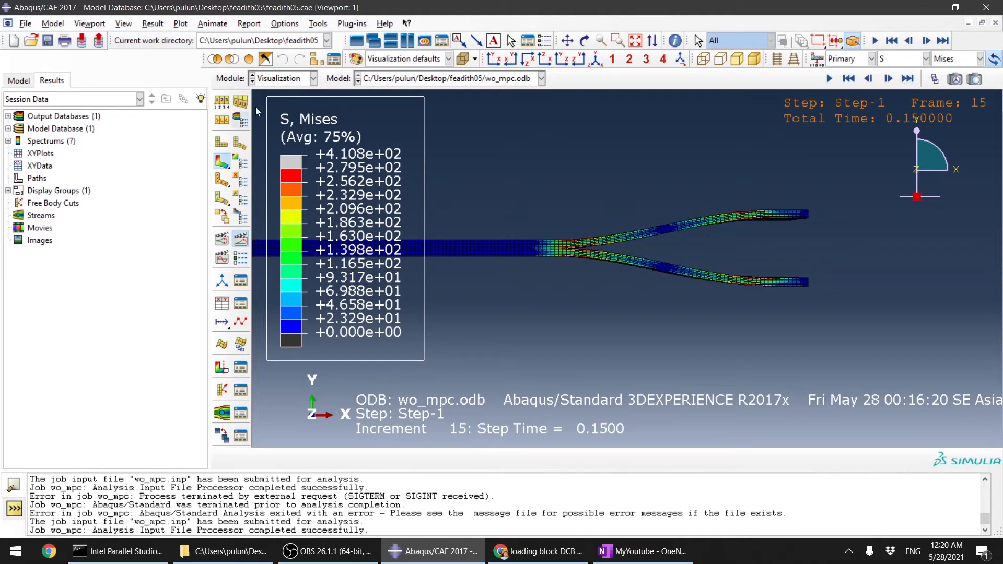
pyautogui.click(297, 79)
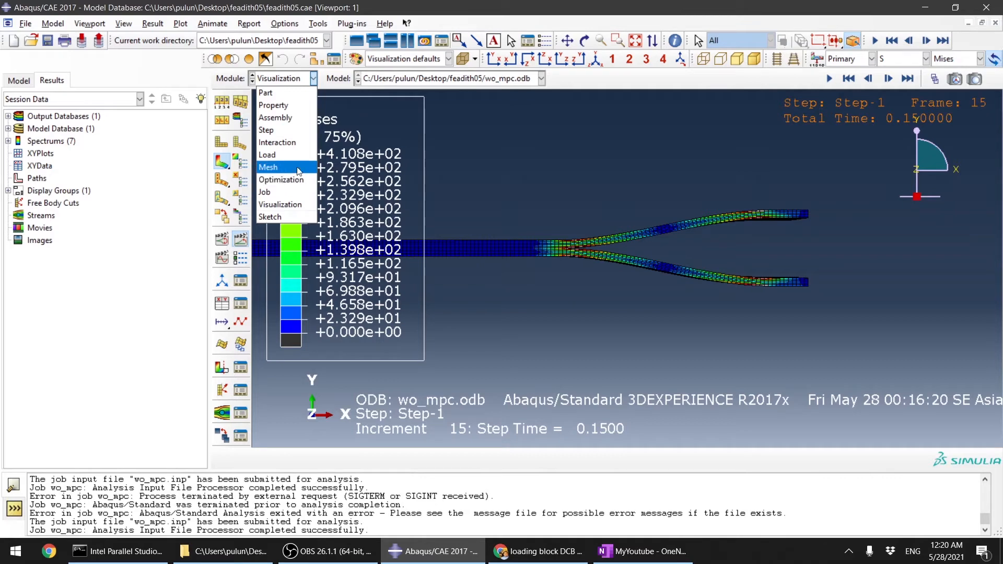
pyautogui.click(277, 192)
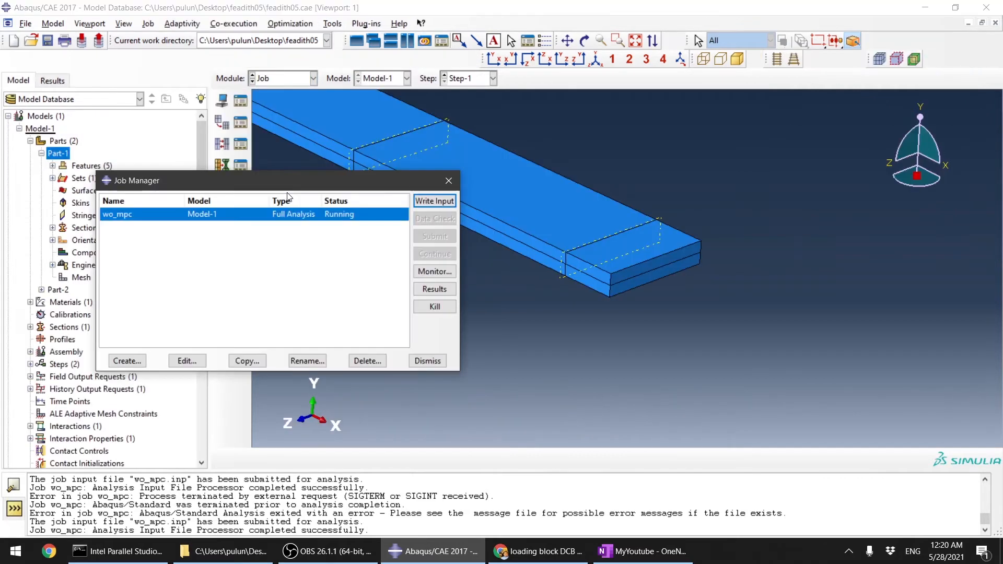
pyautogui.click(427, 361)
# Step: Switch to the Part module and create a reference point on Part-2 at the midpoint of an edge at its loaded end
pyautogui.click(285, 80)
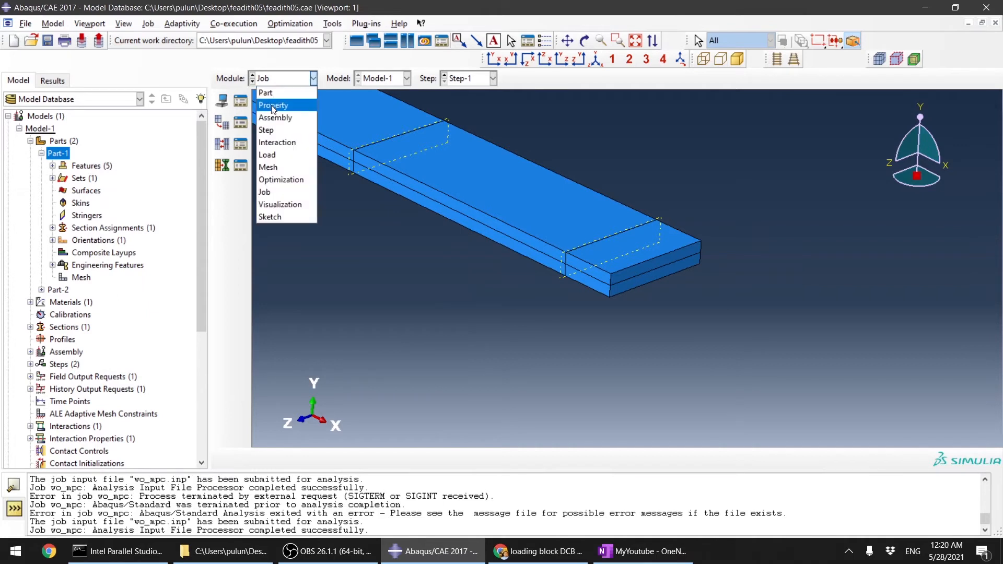
pyautogui.click(284, 94)
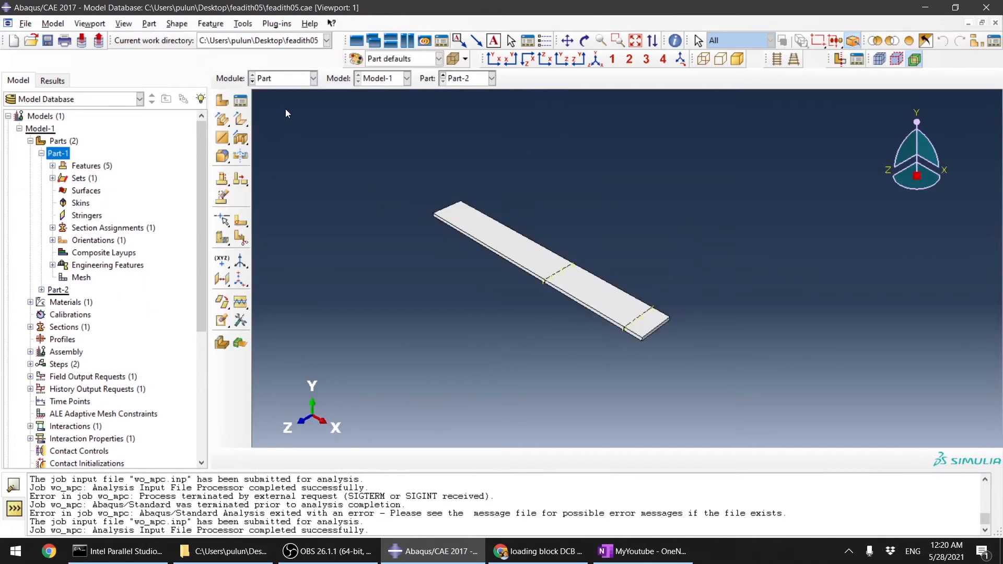
pyautogui.scroll(-4, 616, 351)
pyautogui.scroll(4, 654, 356)
pyautogui.scroll(-3, 704, 377)
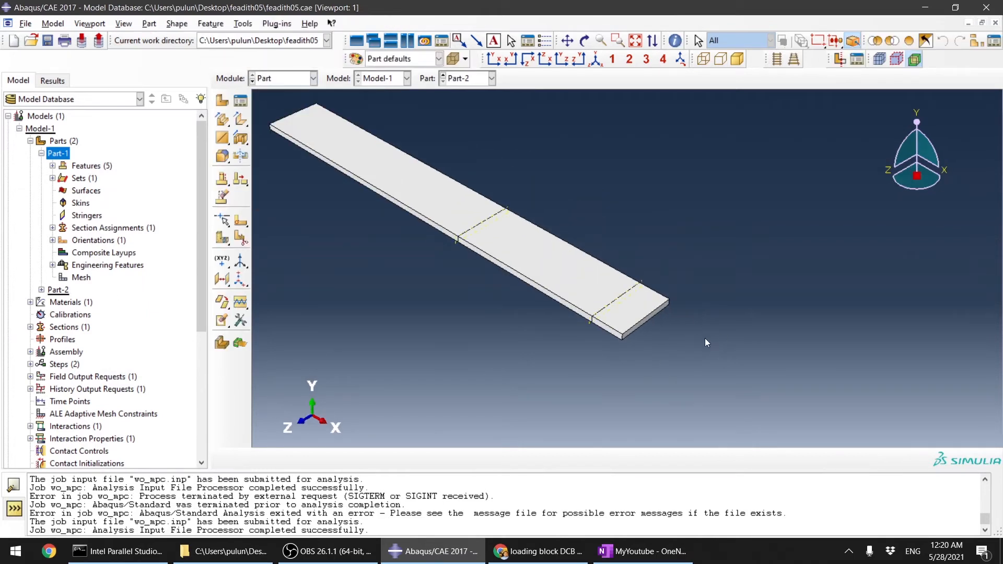
pyautogui.scroll(1, 705, 338)
pyautogui.click(243, 24)
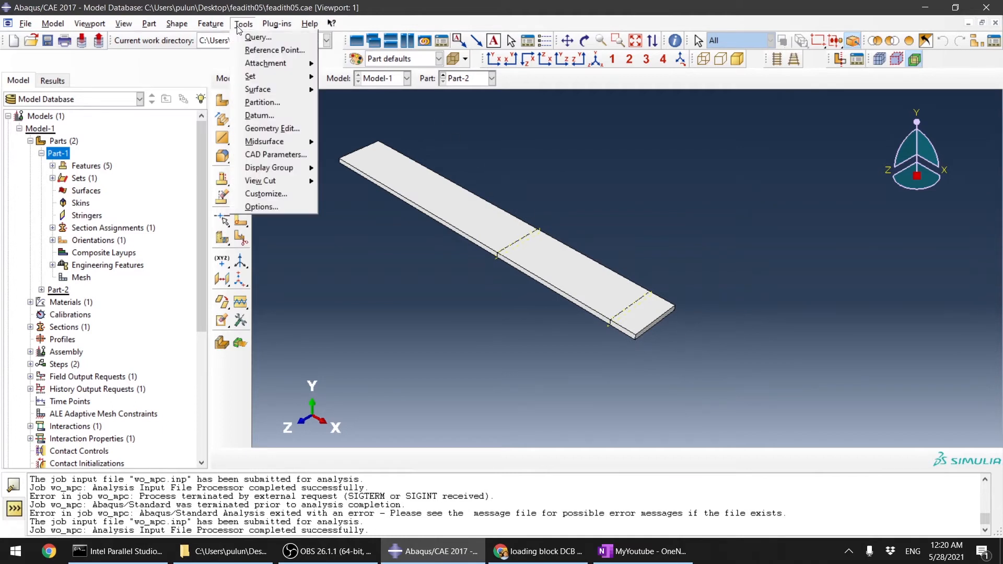
pyautogui.click(264, 51)
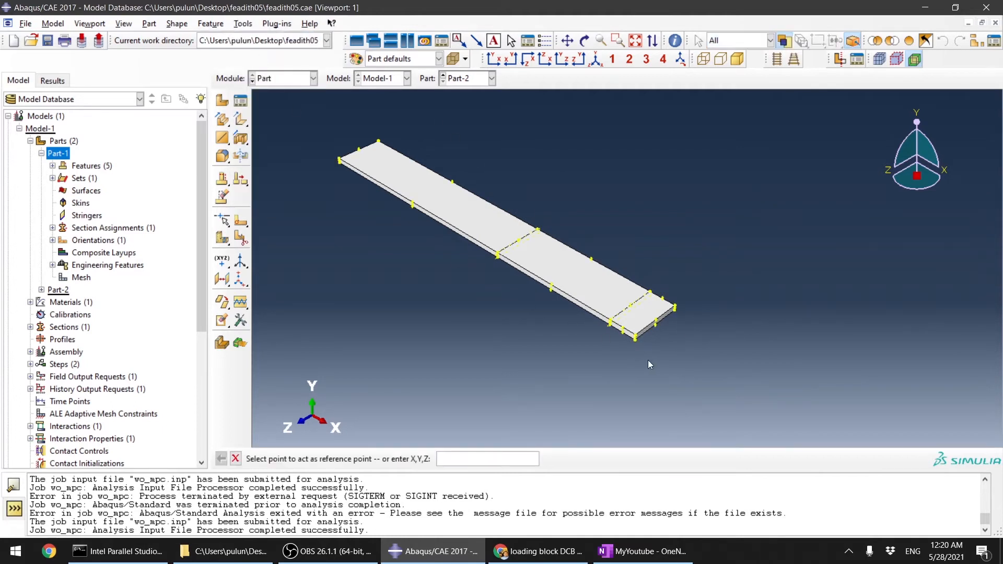
pyautogui.scroll(-3, 653, 345)
pyautogui.scroll(-3, 656, 308)
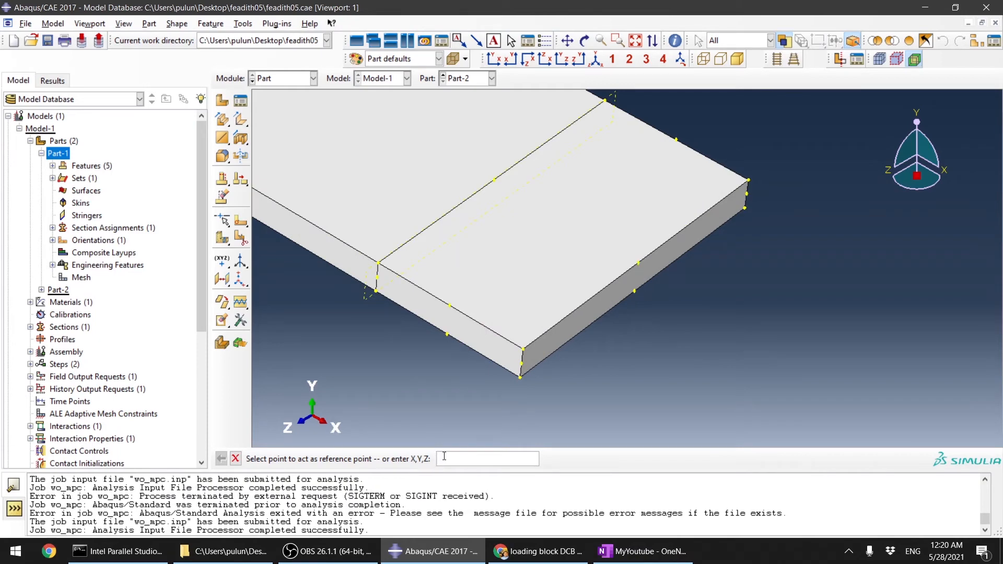
pyautogui.click(638, 264)
pyautogui.scroll(3, 575, 364)
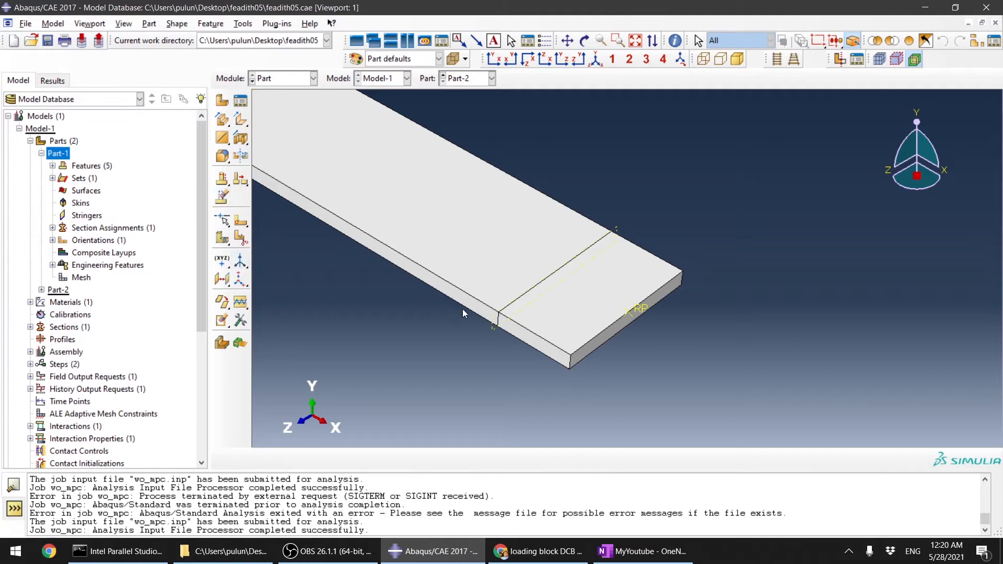
# Step: Switch to Part-1 and create a reference point at the midpoint of a lower edge at its loaded end
pyautogui.click(473, 86)
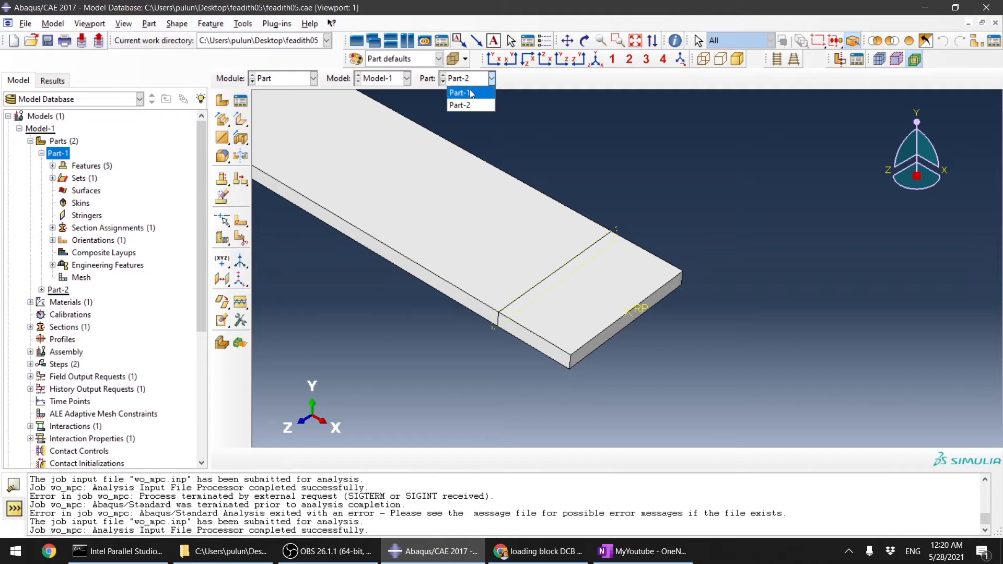
pyautogui.click(469, 90)
pyautogui.scroll(-9, 760, 381)
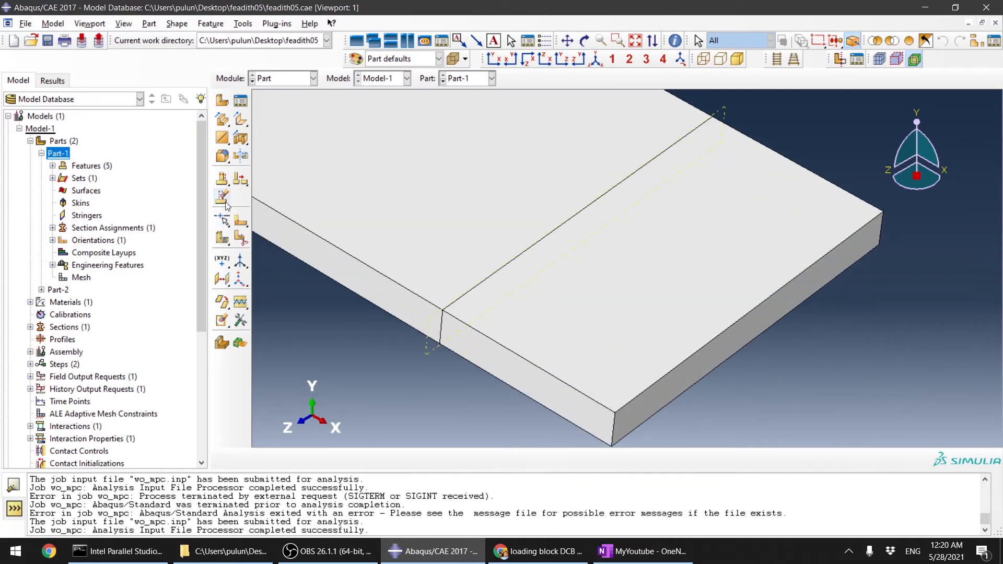
pyautogui.click(243, 24)
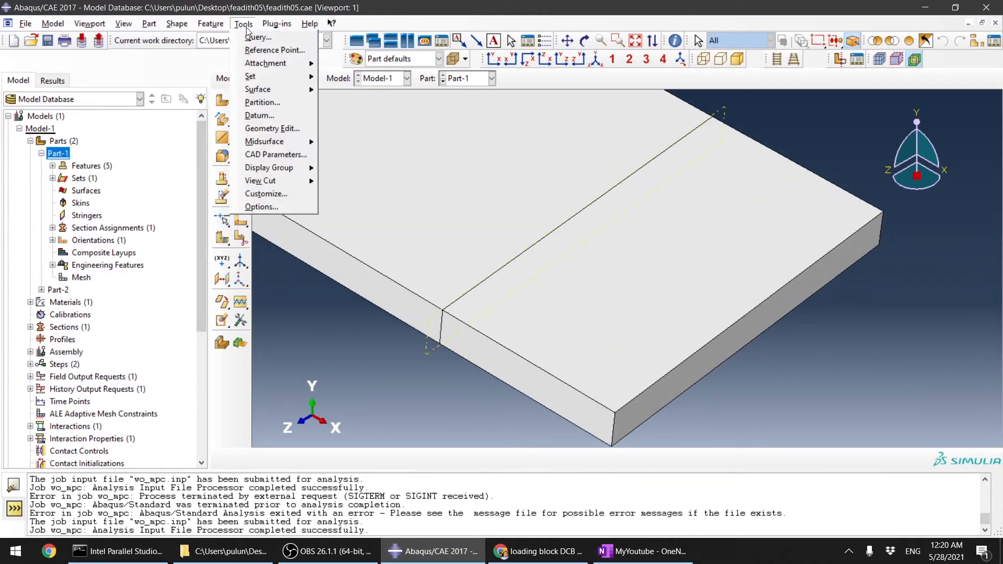
pyautogui.click(275, 49)
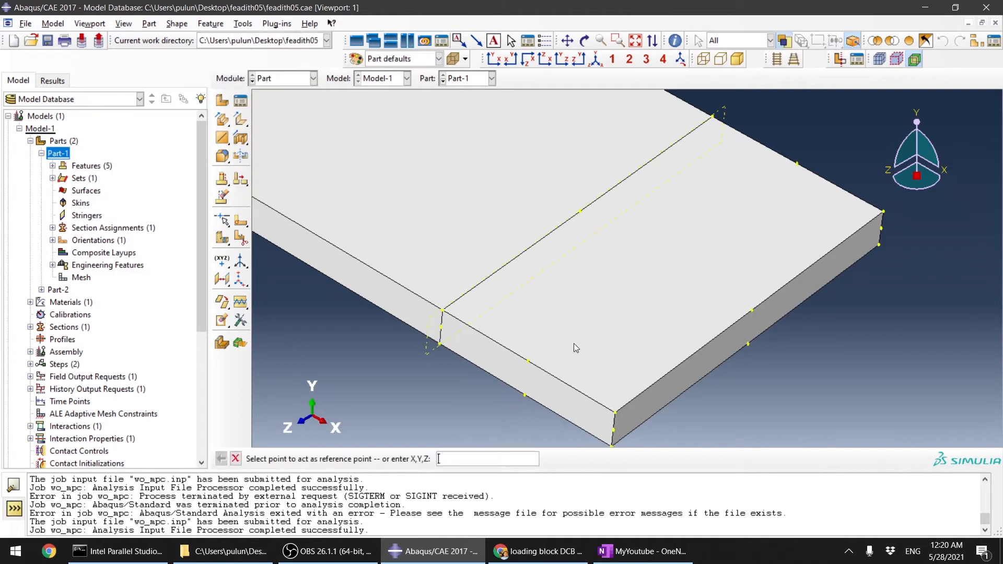
pyautogui.click(749, 345)
pyautogui.scroll(5, 743, 369)
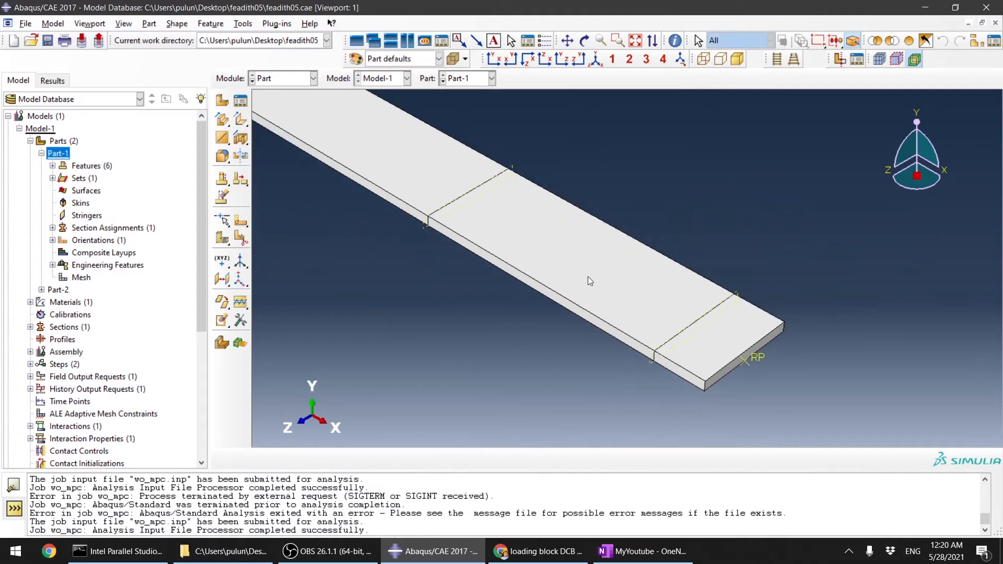
# Step: Inspect the reference points on the assembled specimen, then return to the Part module
pyautogui.click(295, 84)
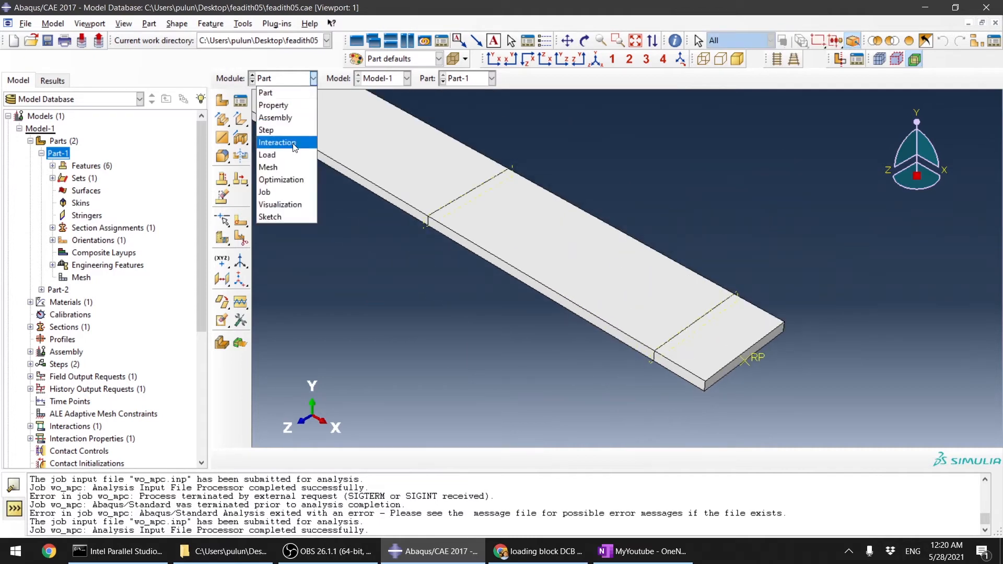
pyautogui.click(282, 116)
pyautogui.scroll(5, 609, 258)
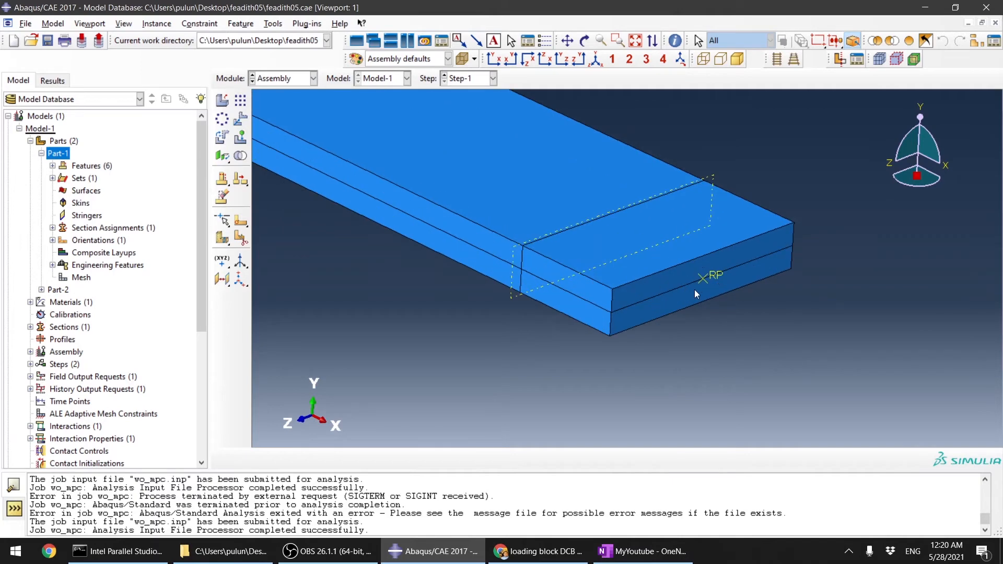
pyautogui.scroll(-3, 705, 310)
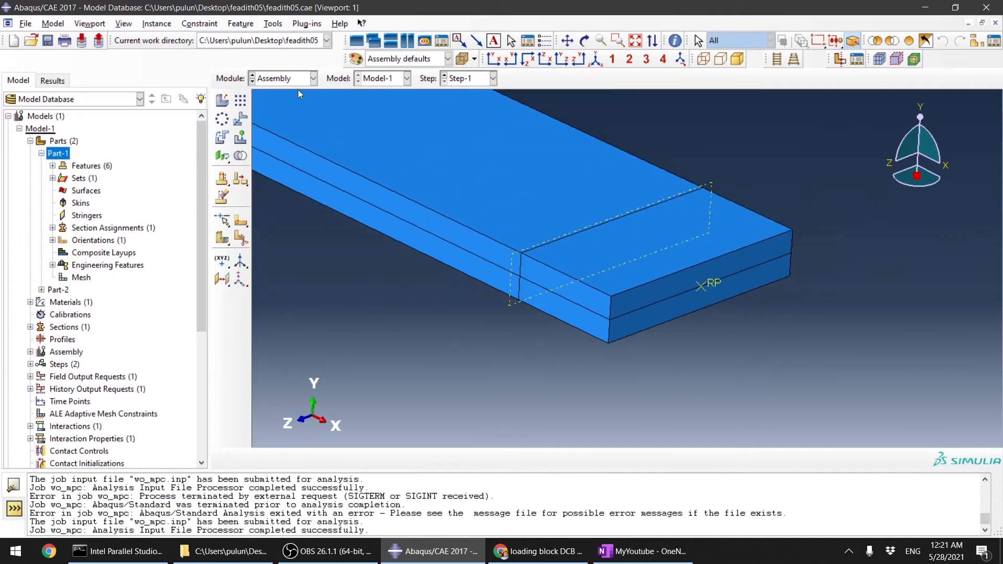
pyautogui.click(301, 78)
pyautogui.click(282, 92)
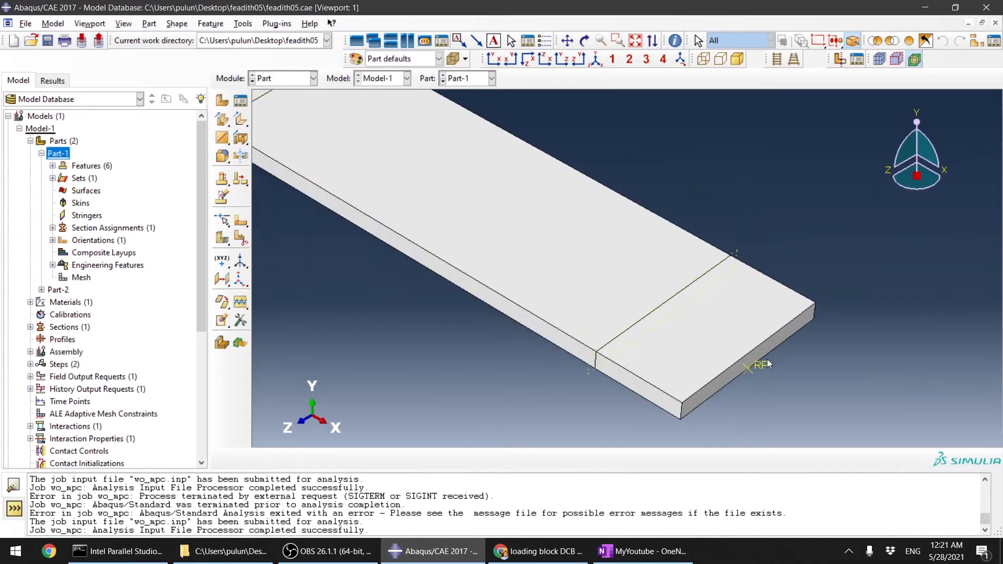
pyautogui.scroll(4, 767, 359)
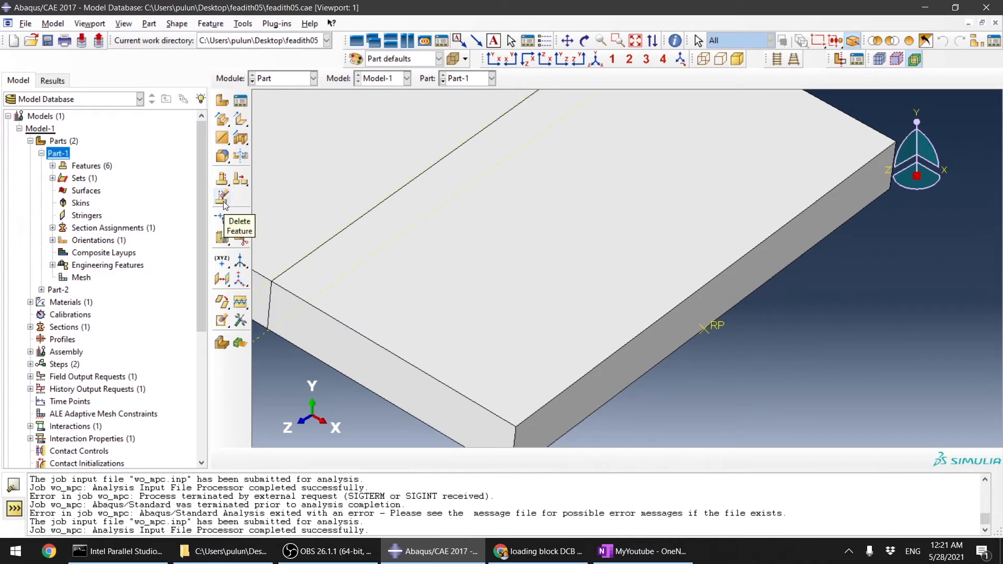
# Step: Delete the reference point feature from Part-1
pyautogui.click(222, 199)
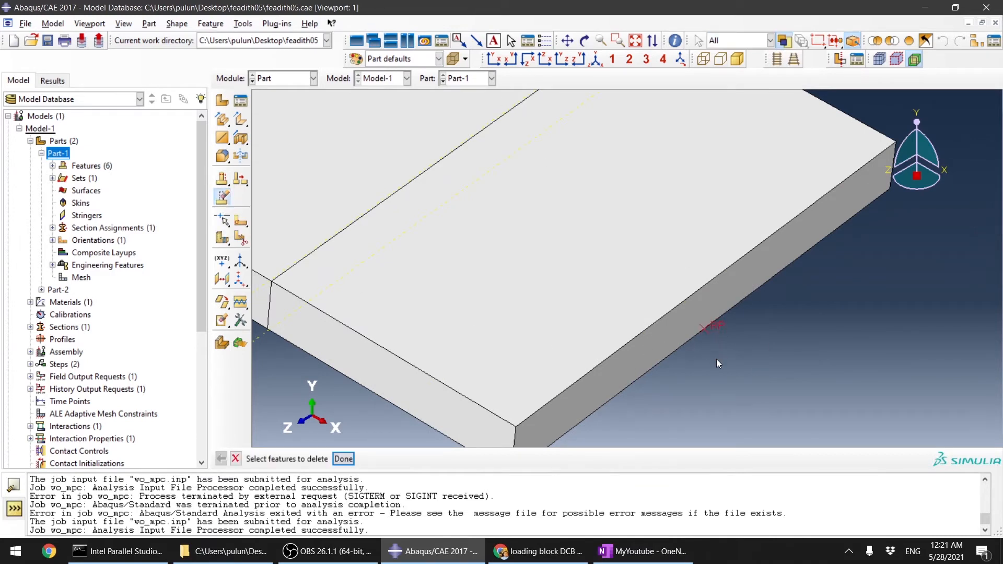
pyautogui.middleClick(710, 395)
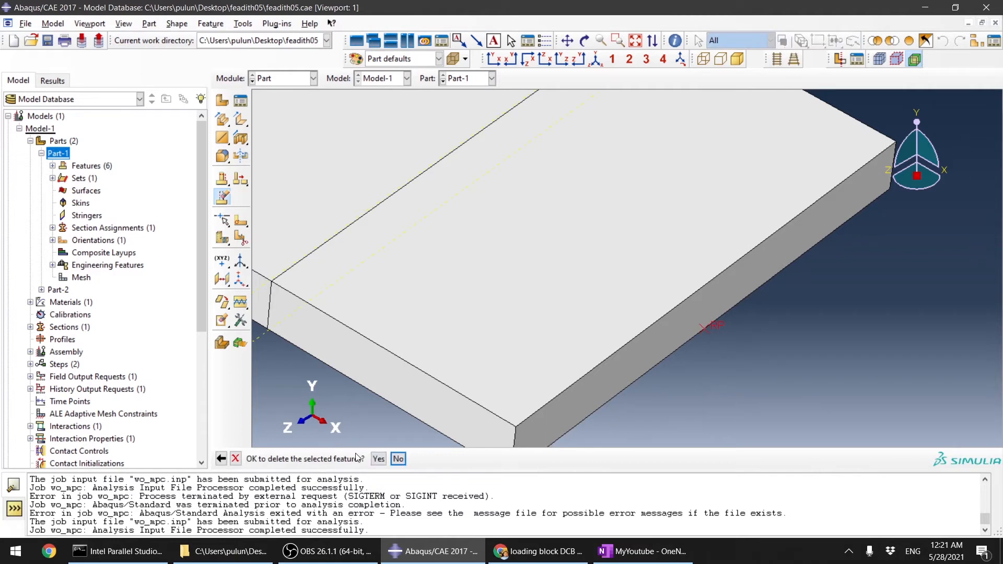
pyautogui.click(378, 458)
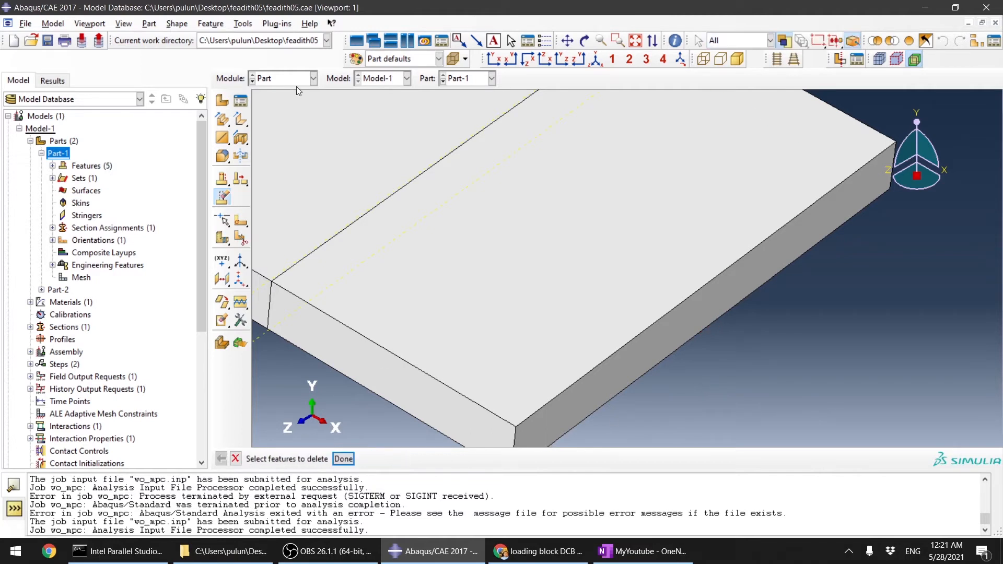
pyautogui.click(344, 460)
# Step: Create a new reference point on Part-1 at the midpoint of the upper side edge at its loaded end
pyautogui.click(243, 24)
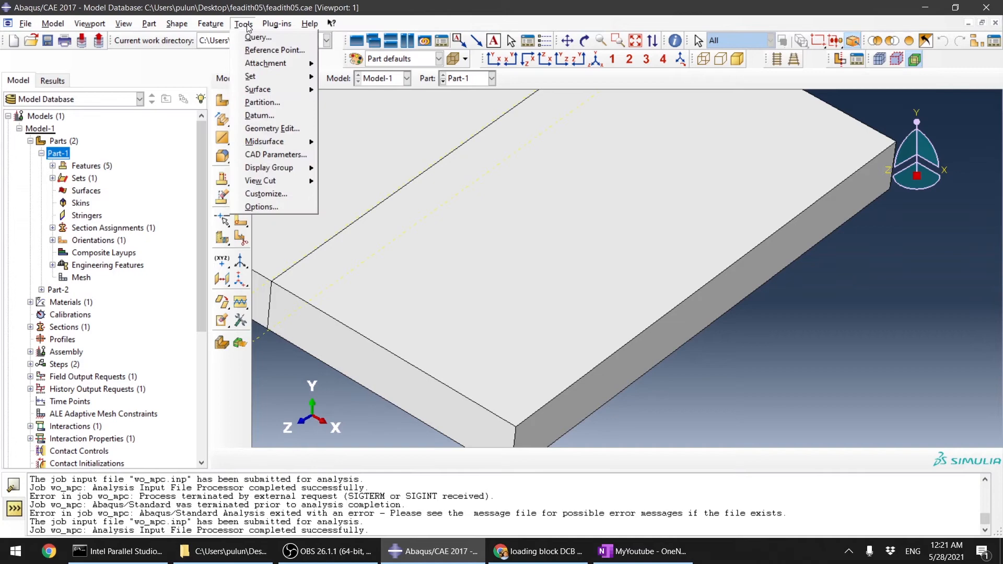
pyautogui.click(261, 50)
pyautogui.click(711, 281)
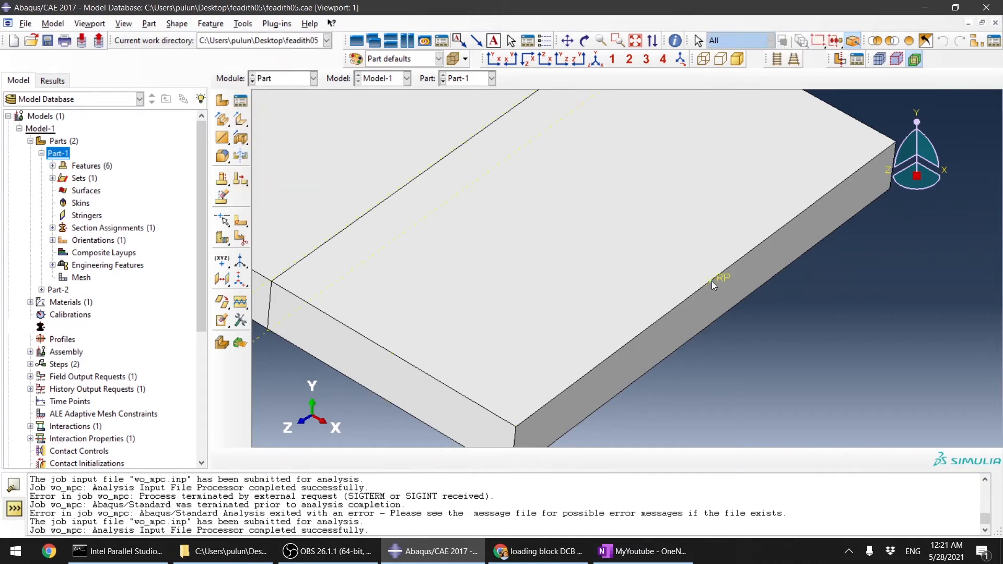
# Step: Switch to Part-2 and delete its reference point feature
pyautogui.click(478, 79)
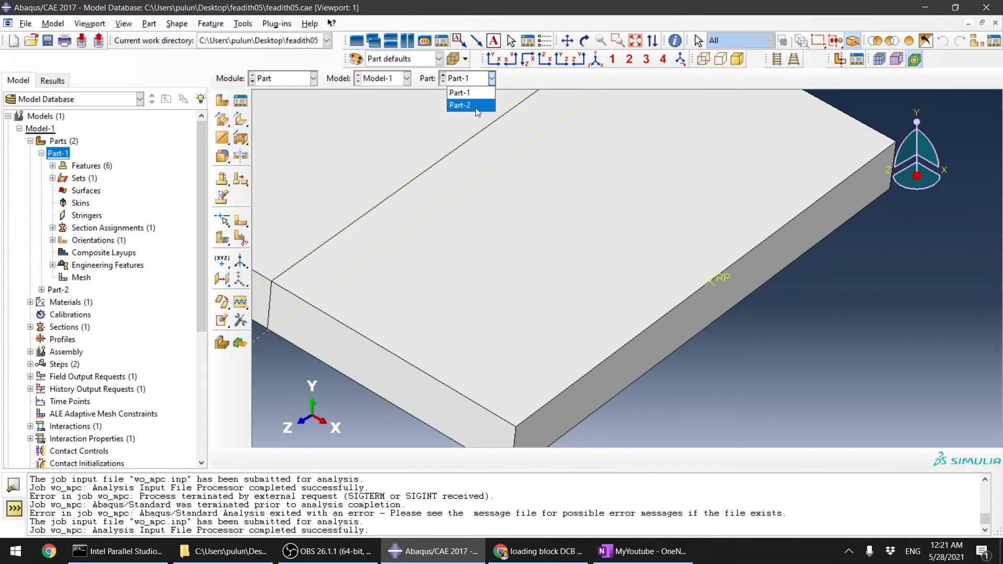
pyautogui.click(470, 104)
pyautogui.scroll(3, 860, 429)
pyautogui.scroll(4, 909, 412)
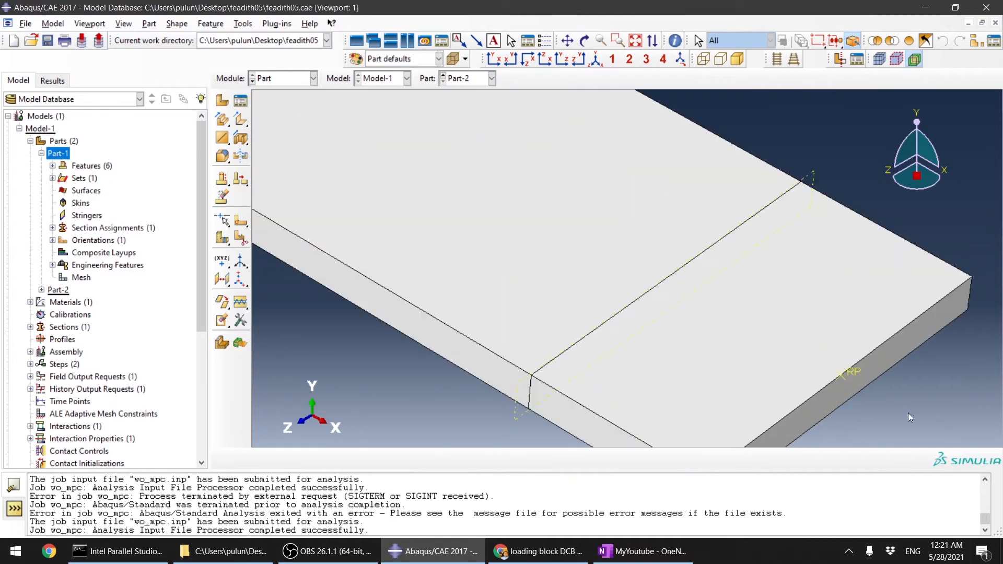
pyautogui.click(238, 27)
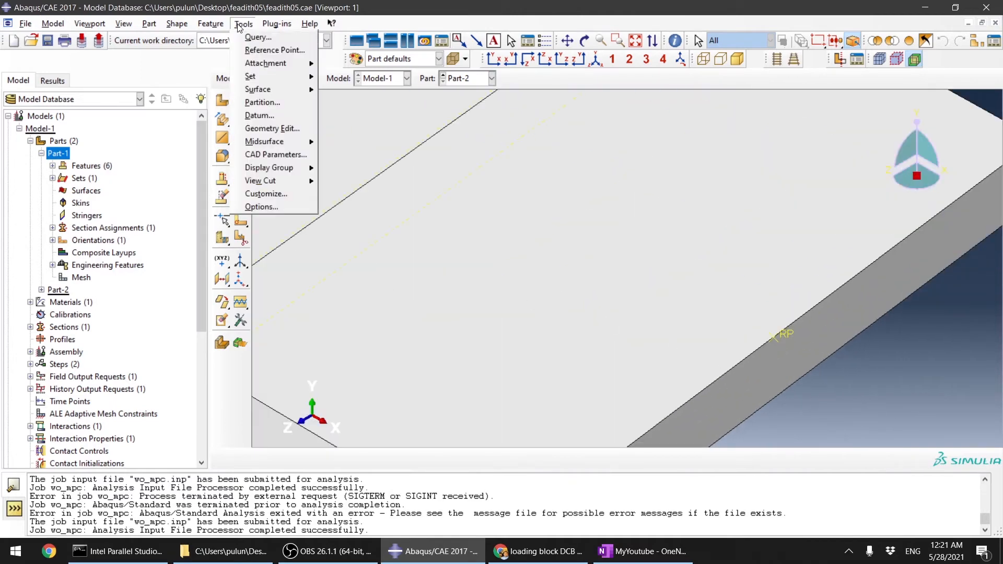
pyautogui.click(223, 204)
pyautogui.click(223, 203)
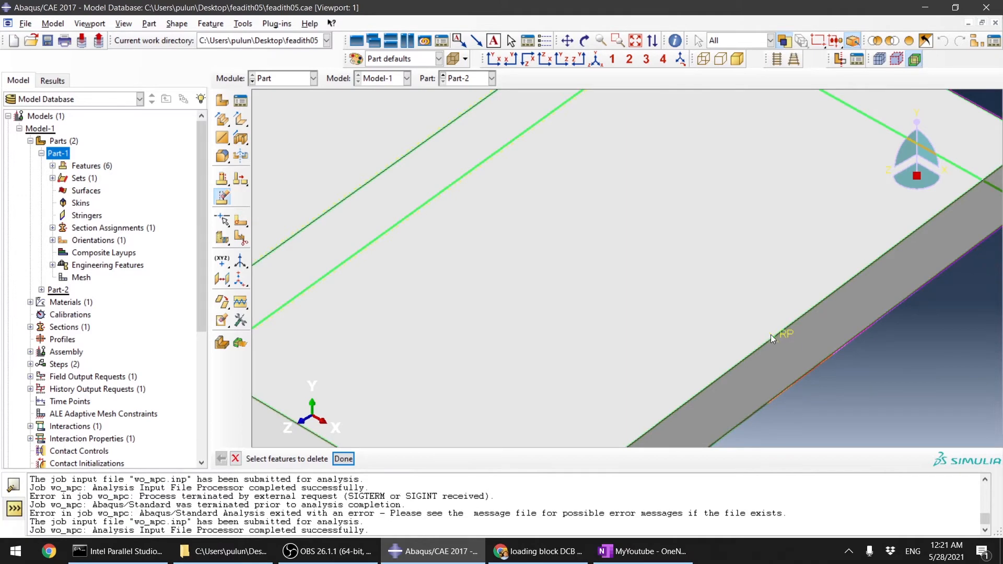
pyautogui.keyDown('ctrl'); pyautogui.keyDown('alt'); pyautogui.moveTo(771, 335); pyautogui.dragTo(818, 335); pyautogui.keyUp('alt'); pyautogui.keyUp('ctrl')
pyautogui.scroll(-5, 951, 403)
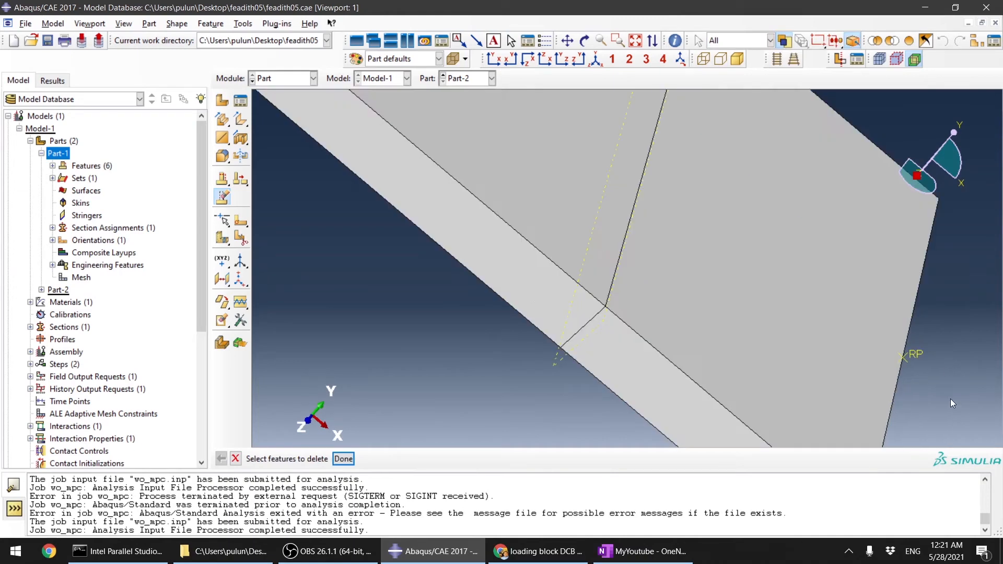
pyautogui.click(915, 357)
pyautogui.click(355, 458)
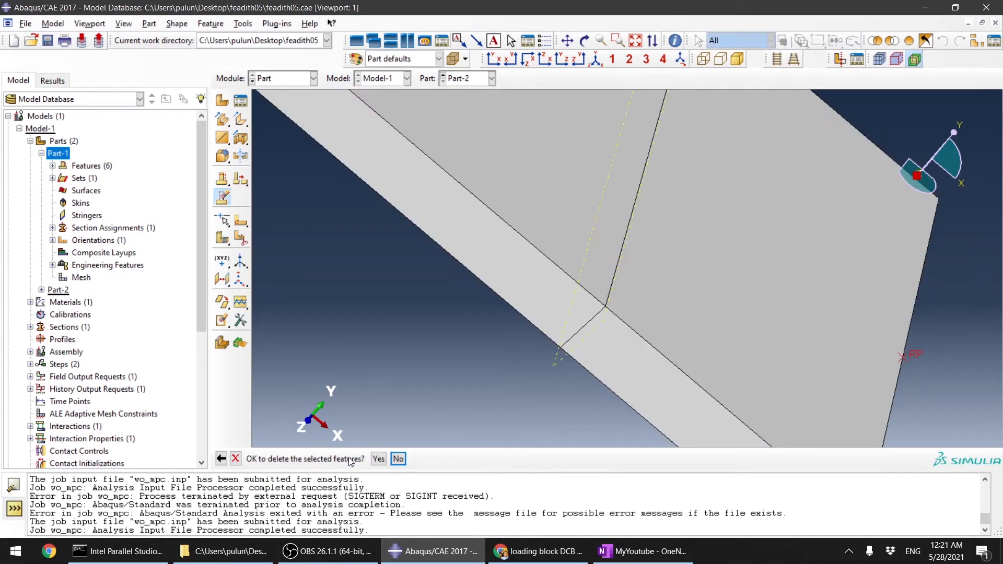
pyautogui.click(378, 458)
# Step: Create a reference point on Part-2 at the midpoint of its lower side edge at the loaded end
pyautogui.scroll(2, 420, 290)
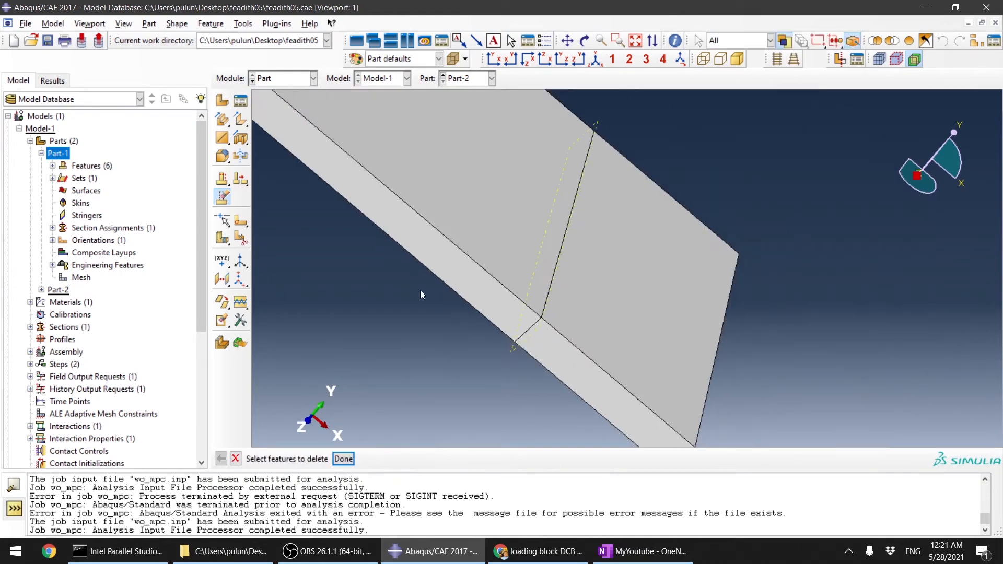
pyautogui.keyDown('ctrl'); pyautogui.keyDown('alt'); pyautogui.moveTo(704, 328); pyautogui.dragTo(728, 370); pyautogui.keyUp('alt'); pyautogui.keyUp('ctrl')
pyautogui.scroll(-3, 732, 373)
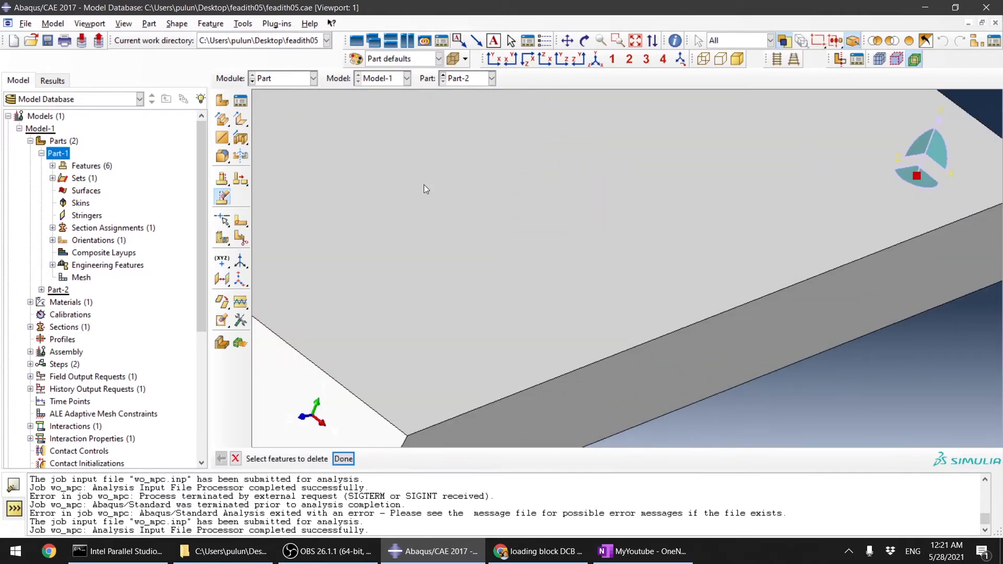
pyautogui.click(242, 24)
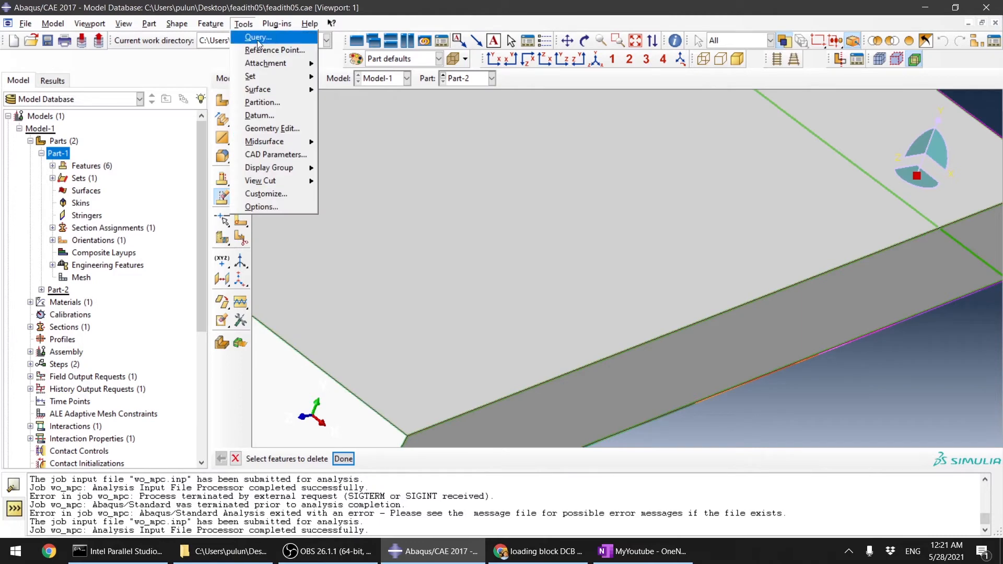
pyautogui.click(260, 49)
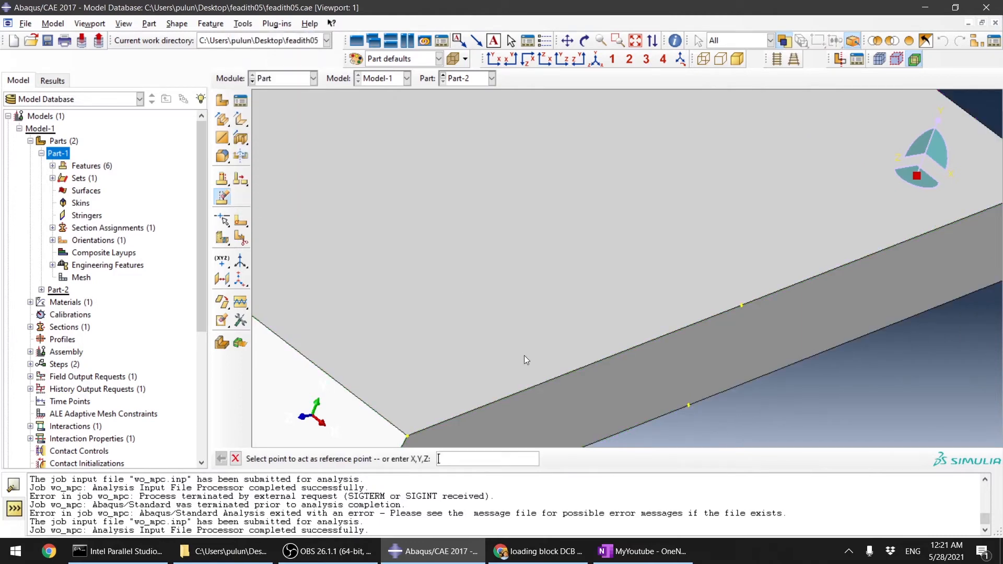
pyautogui.click(689, 405)
pyautogui.press('Delete')
pyautogui.click(343, 458)
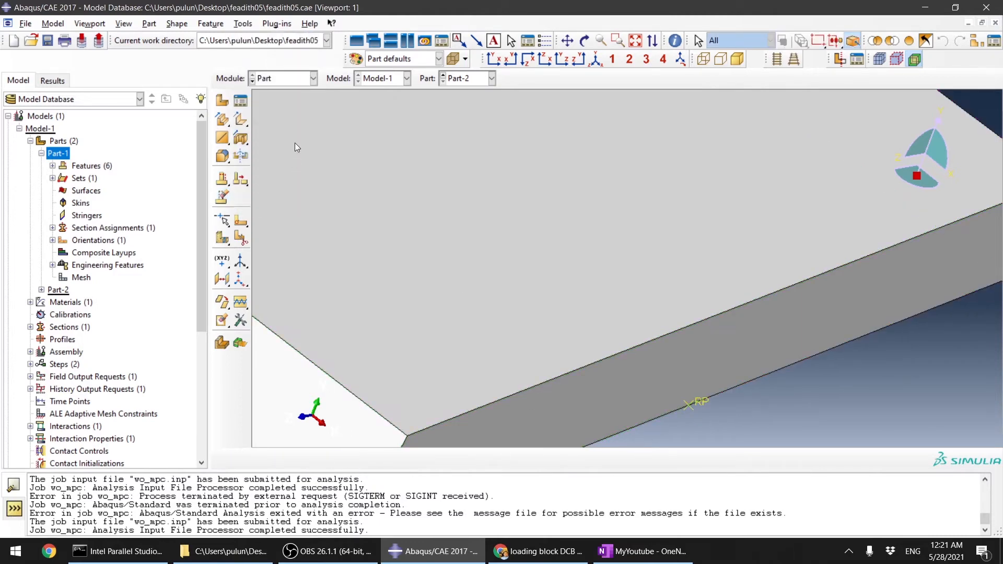
# Step: Switch to the Interaction module
pyautogui.click(286, 78)
pyautogui.click(280, 119)
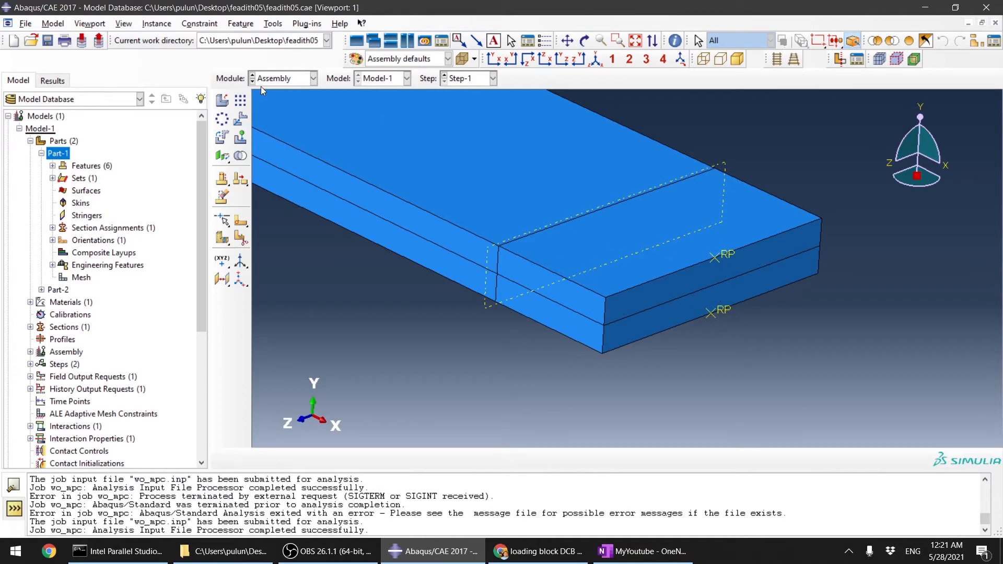
pyautogui.click(301, 79)
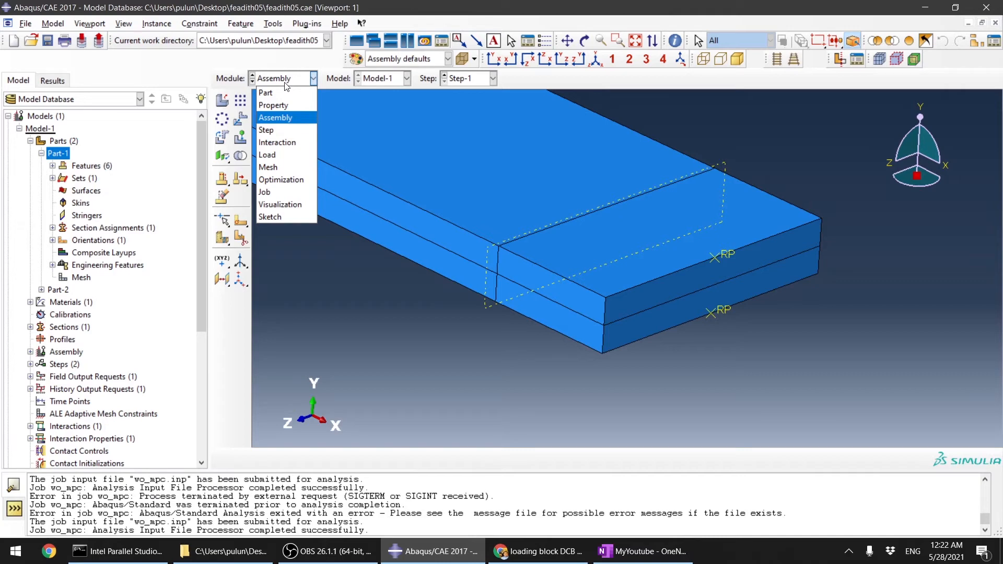
pyautogui.click(280, 142)
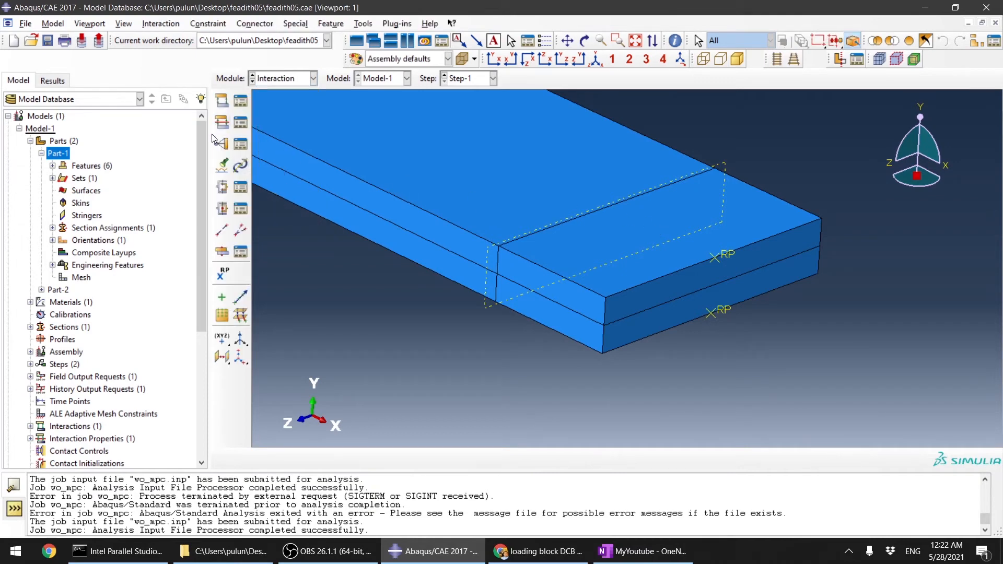
# Step: Start an MPC constraint with the upper arm's reference point as control point and its top end face as slave region
pyautogui.click(222, 145)
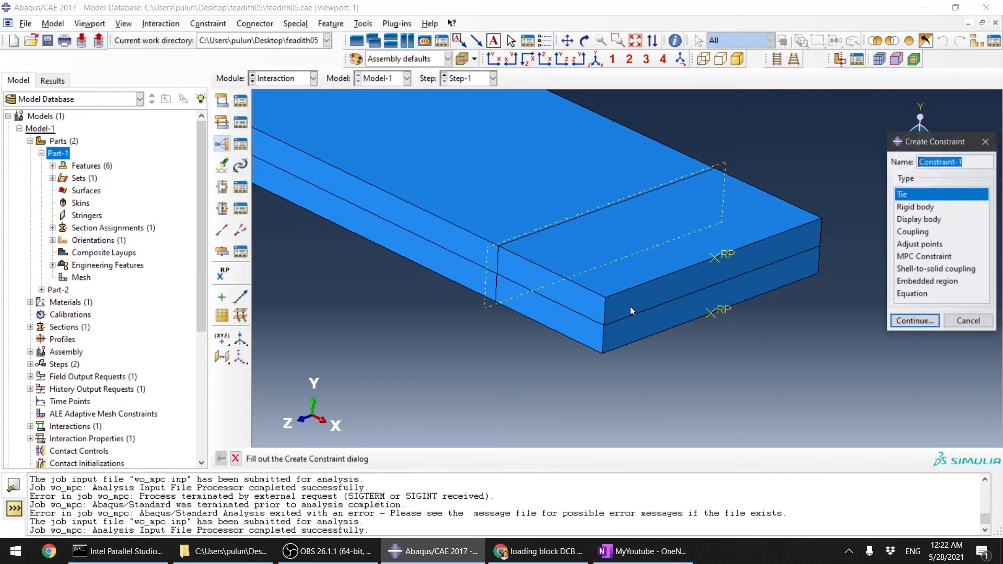
pyautogui.click(924, 257)
pyautogui.click(919, 323)
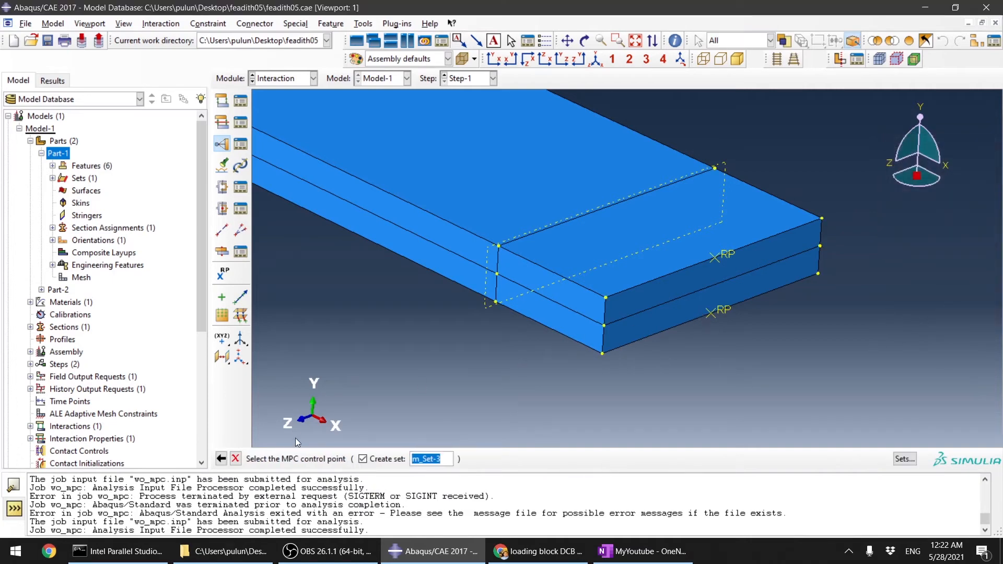
pyautogui.click(729, 256)
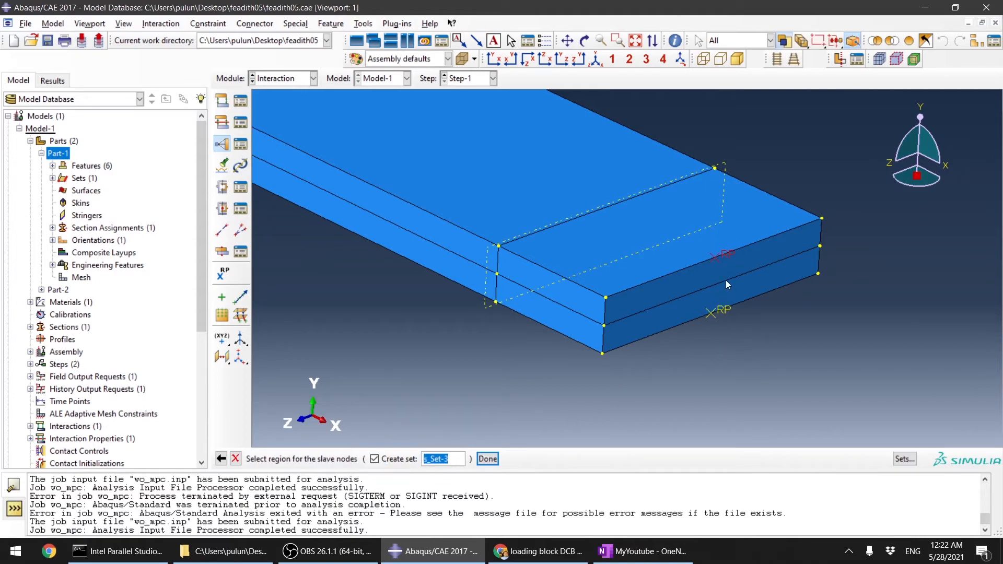
pyautogui.click(744, 253)
pyautogui.click(587, 250)
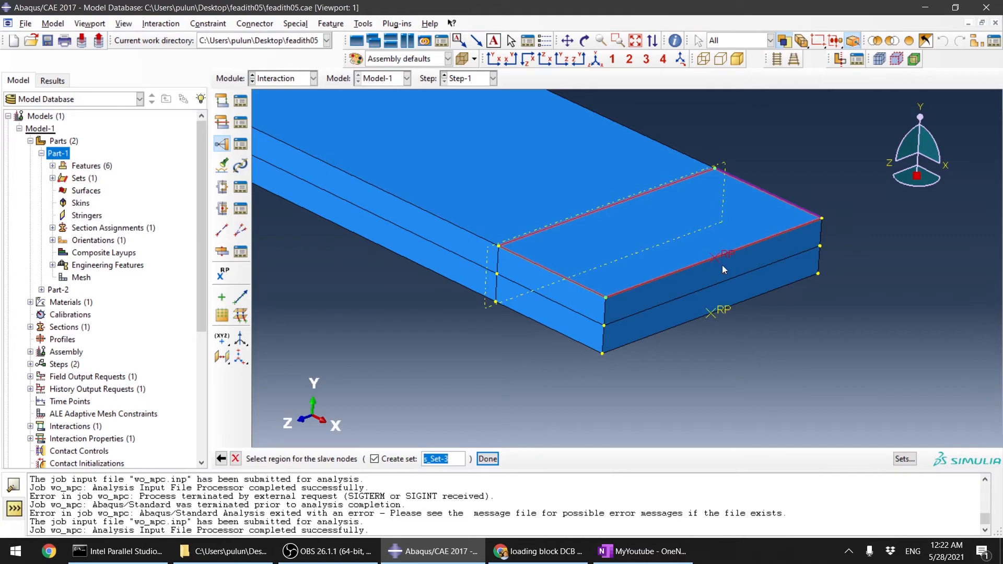
pyautogui.click(735, 252)
pyautogui.keyDown('shift'); pyautogui.click(671, 244); pyautogui.keyUp('shift')
pyautogui.click(581, 244)
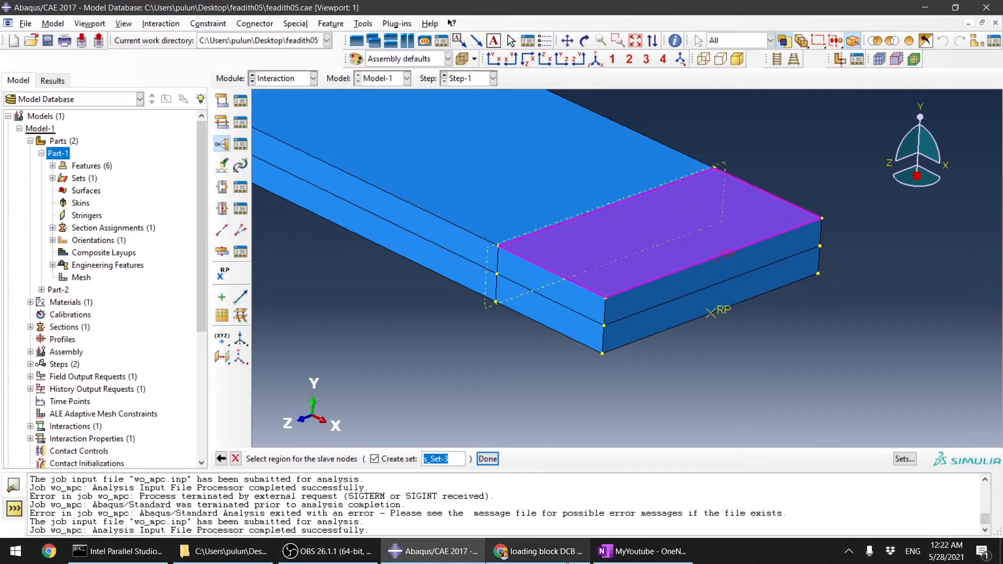
# Step: Finish the MPC constraint on the upper arm with MPC type Link
pyautogui.click(566, 559)
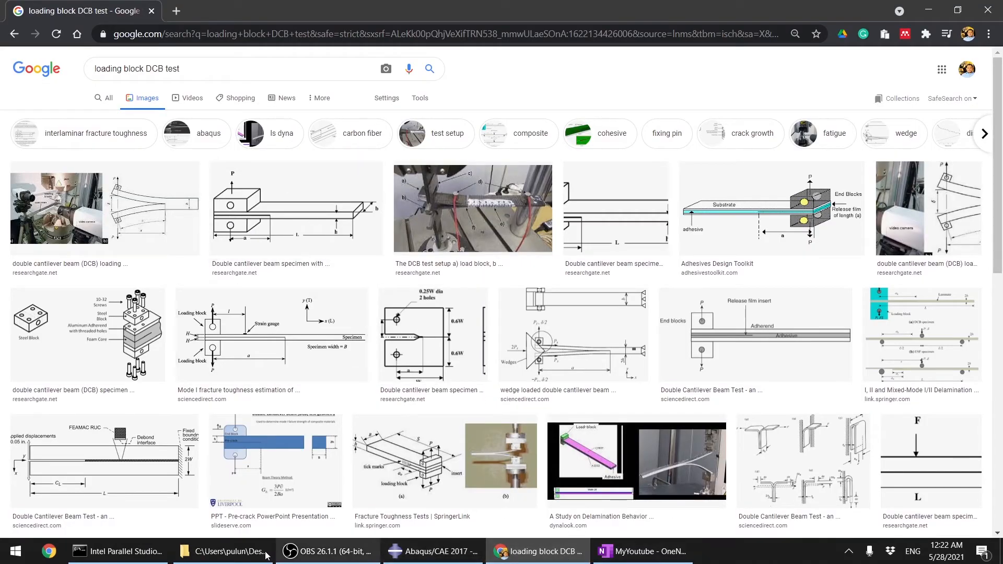
pyautogui.click(431, 552)
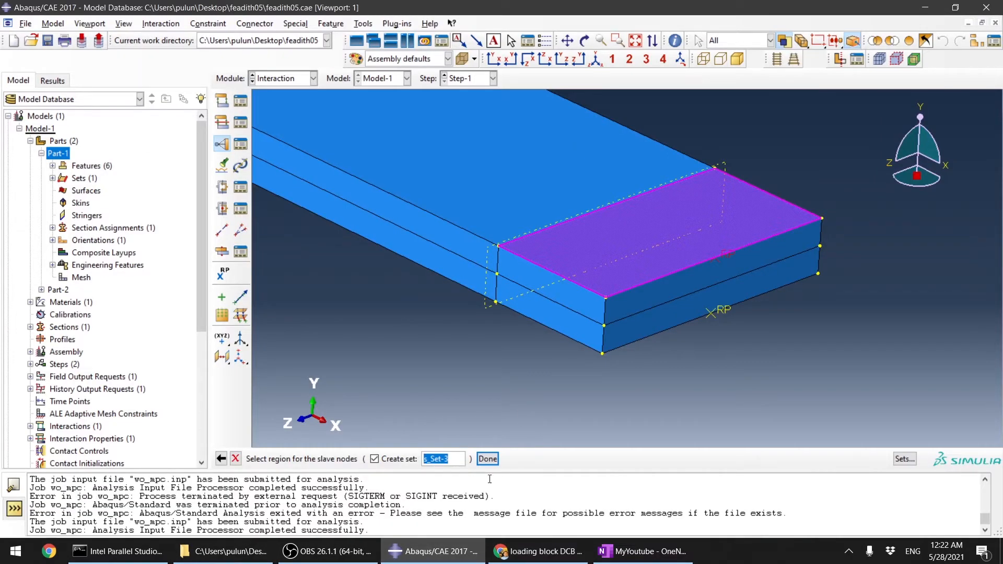
pyautogui.click(488, 459)
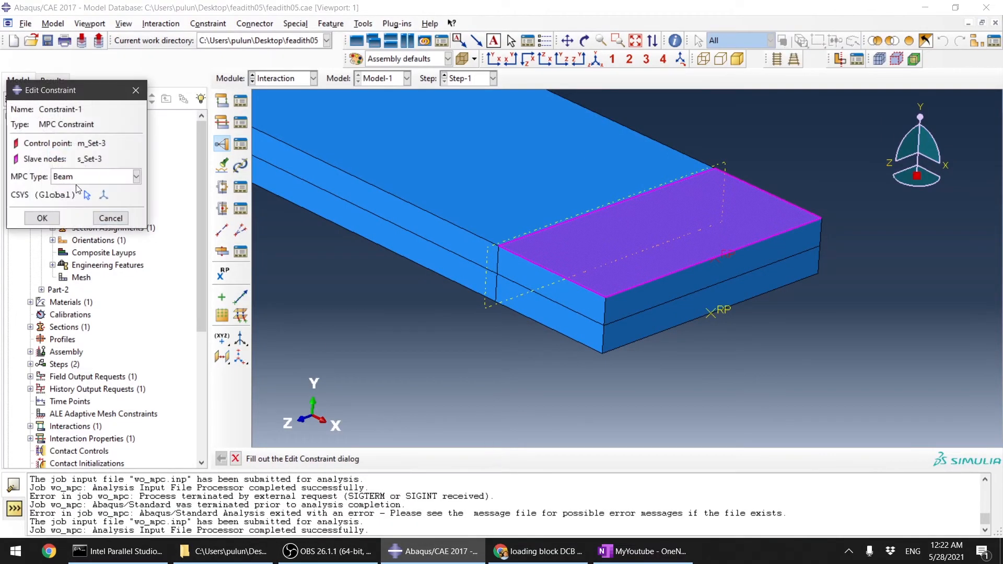
pyautogui.click(89, 178)
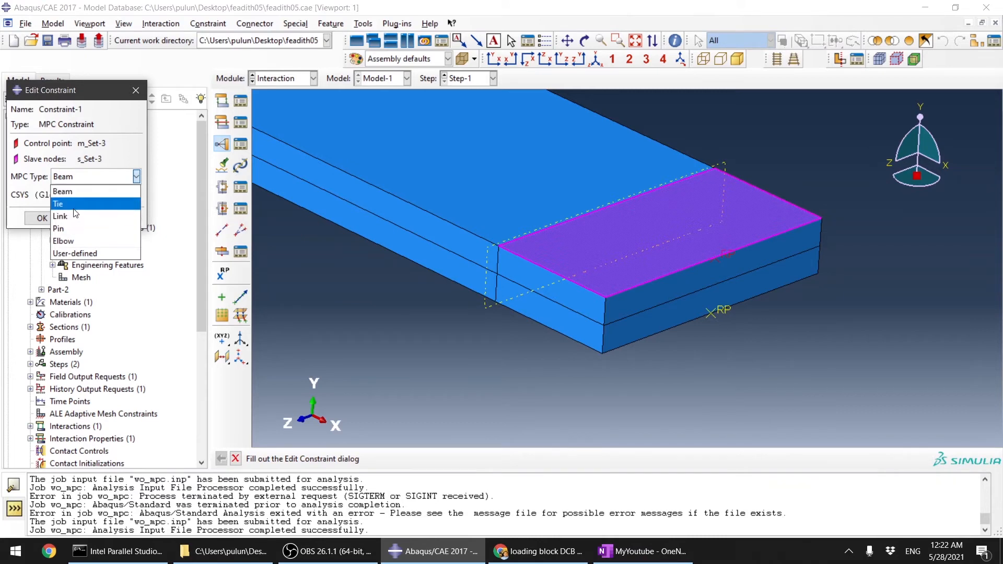
pyautogui.click(132, 145)
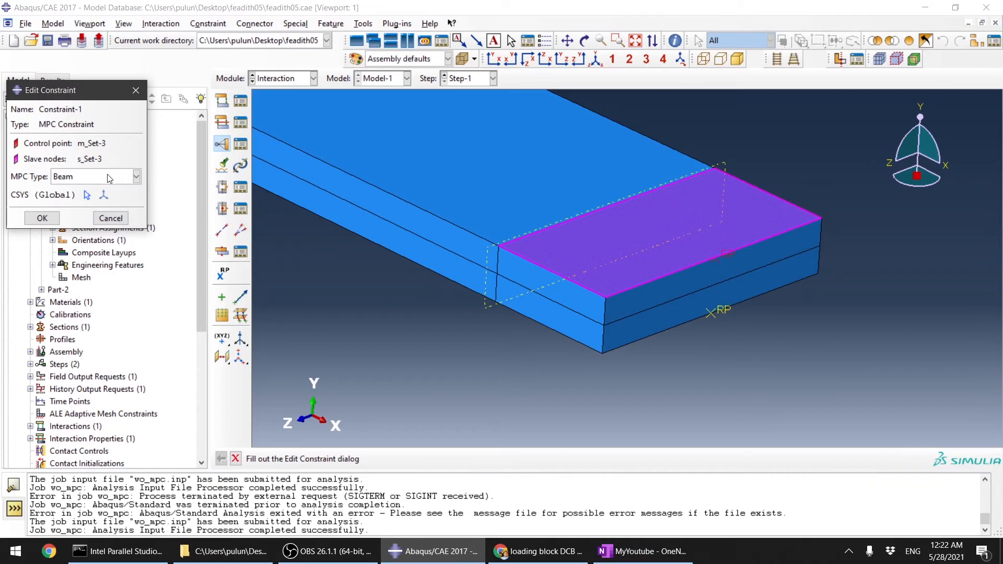
pyautogui.click(42, 218)
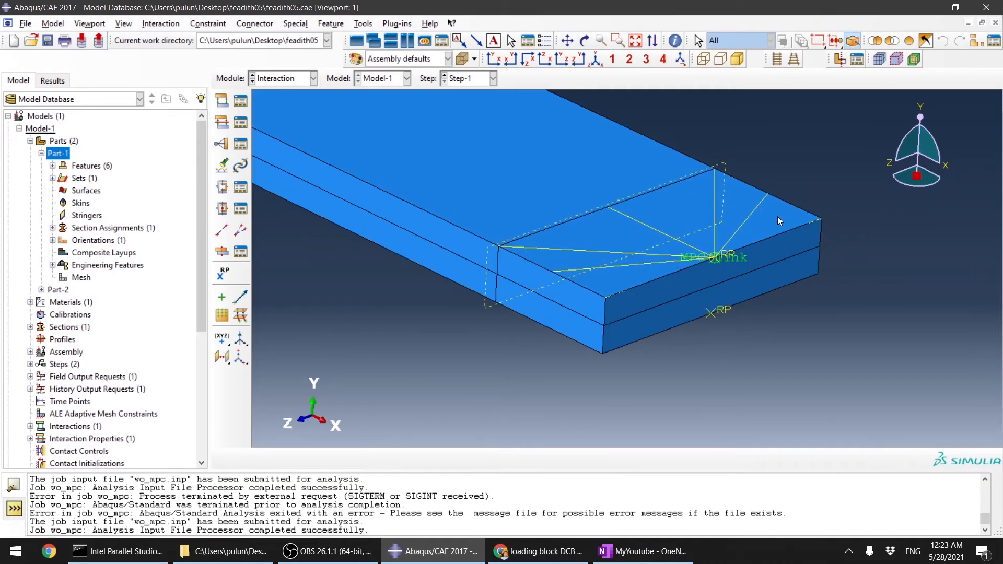
# Step: Edit Constraint-1 to change its MPC type to Beam
pyautogui.scroll(3, 731, 259)
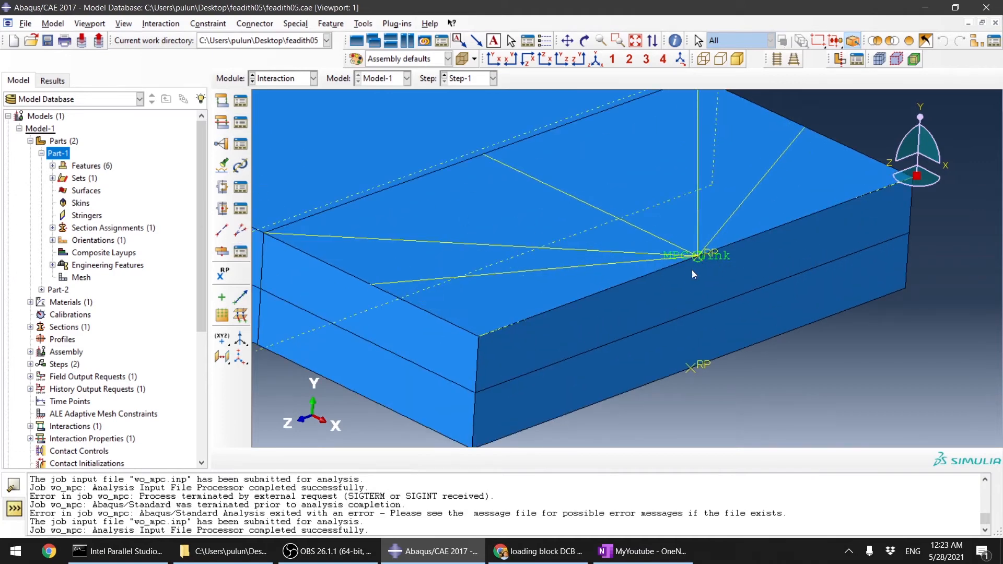
pyautogui.click(244, 143)
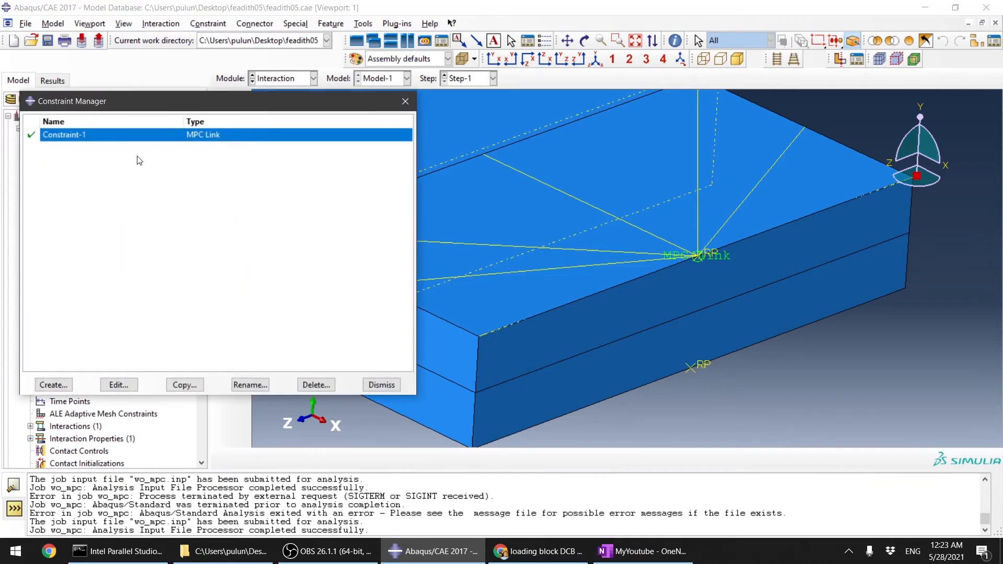
pyautogui.doubleClick(161, 134)
pyautogui.click(94, 180)
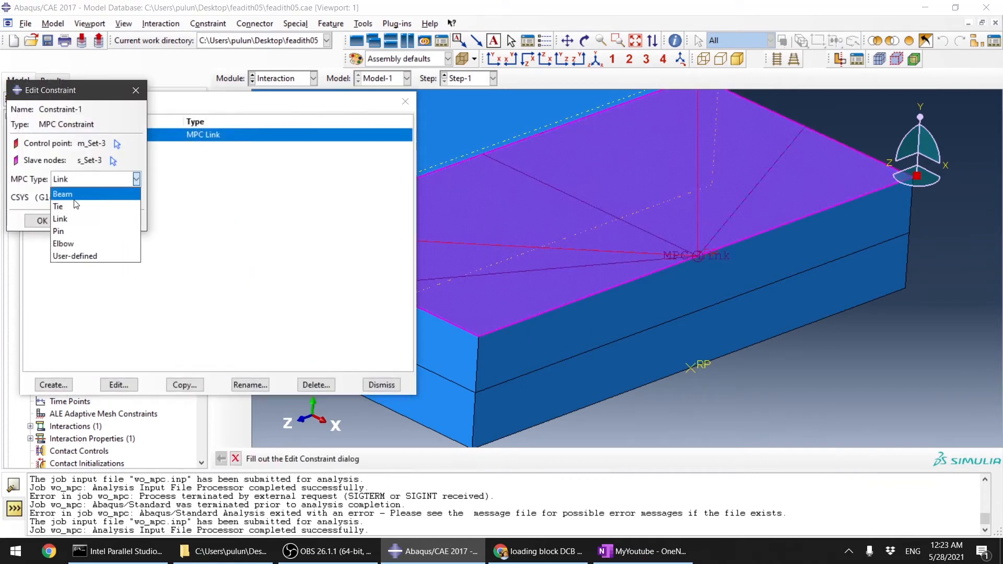
pyautogui.click(65, 191)
pyautogui.click(41, 222)
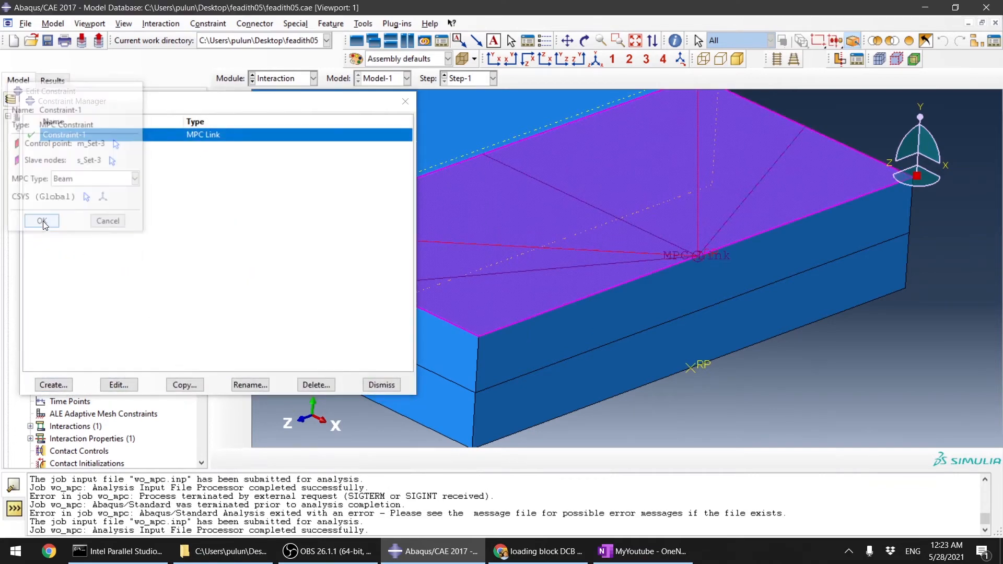
pyautogui.click(382, 384)
# Step: Create a second MPC constraint of type Beam tying the lower arm's reference point to the lower arm's end face
pyautogui.scroll(3, 656, 291)
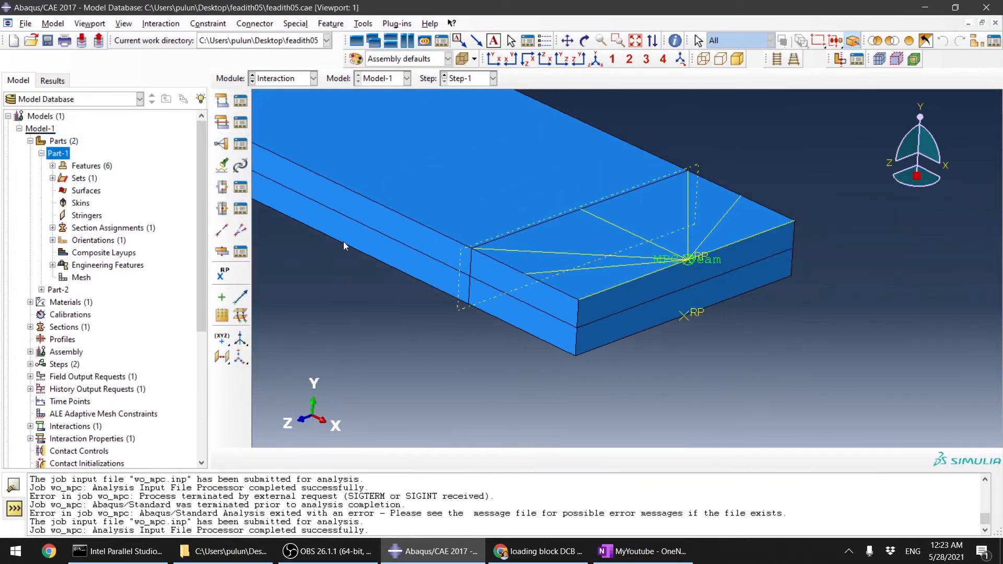
pyautogui.click(222, 142)
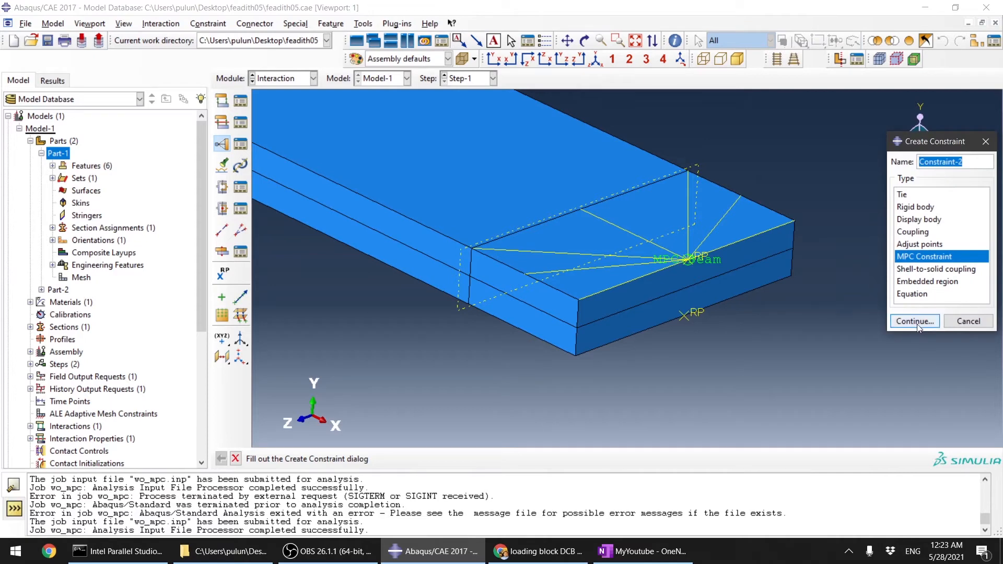
pyautogui.click(903, 320)
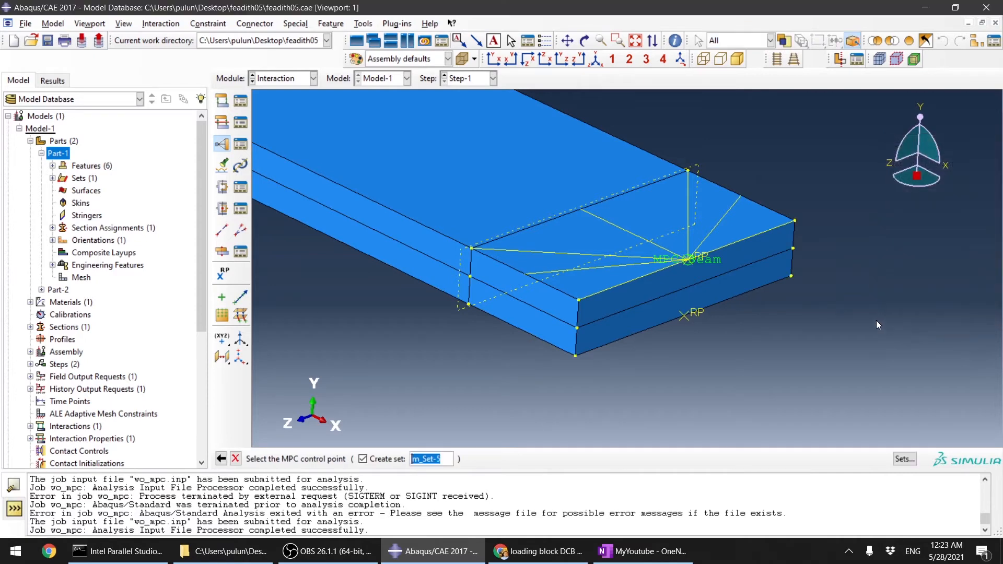
pyautogui.click(698, 317)
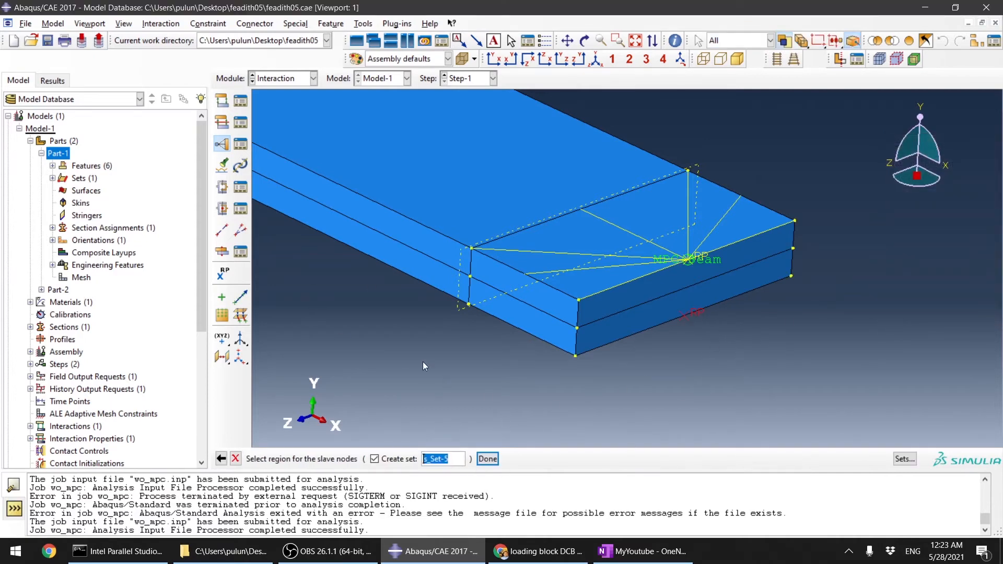
pyautogui.keyDown('ctrl'); pyautogui.keyDown('alt'); pyautogui.moveTo(422, 362); pyautogui.dragTo(517, 235); pyautogui.keyUp('alt'); pyautogui.keyUp('ctrl')
pyautogui.scroll(8, 380, 277)
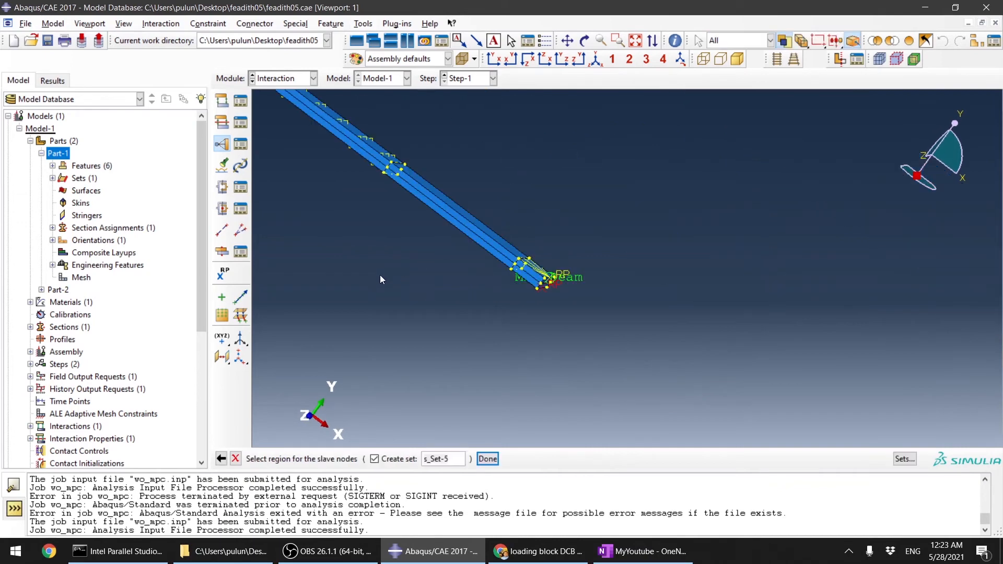
pyautogui.keyDown('ctrl'); pyautogui.keyDown('alt'); pyautogui.moveTo(519, 274); pyautogui.dragTo(571, 231); pyautogui.keyUp('alt'); pyautogui.keyUp('ctrl')
pyautogui.scroll(-5, 543, 252)
pyautogui.click(544, 252)
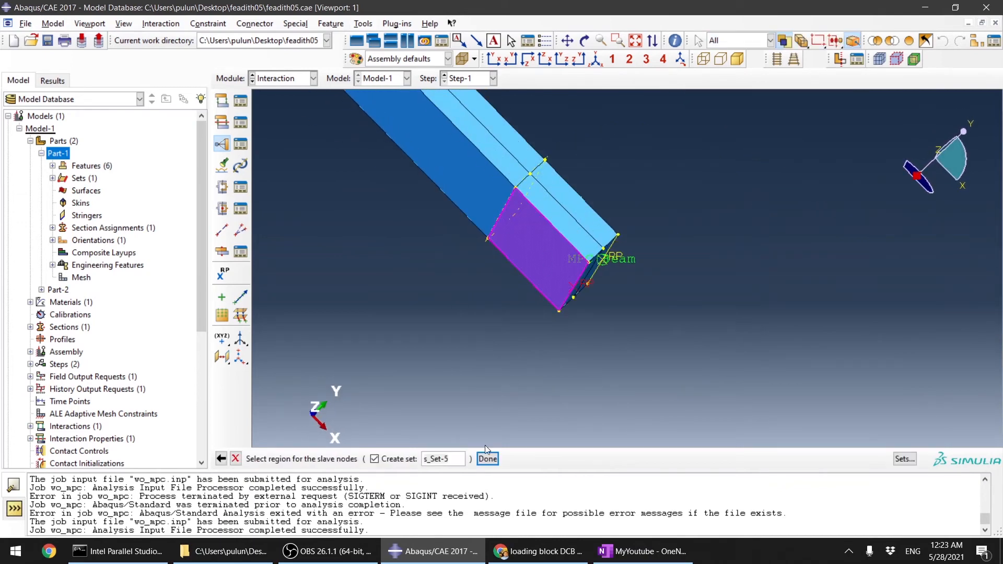
pyautogui.click(488, 459)
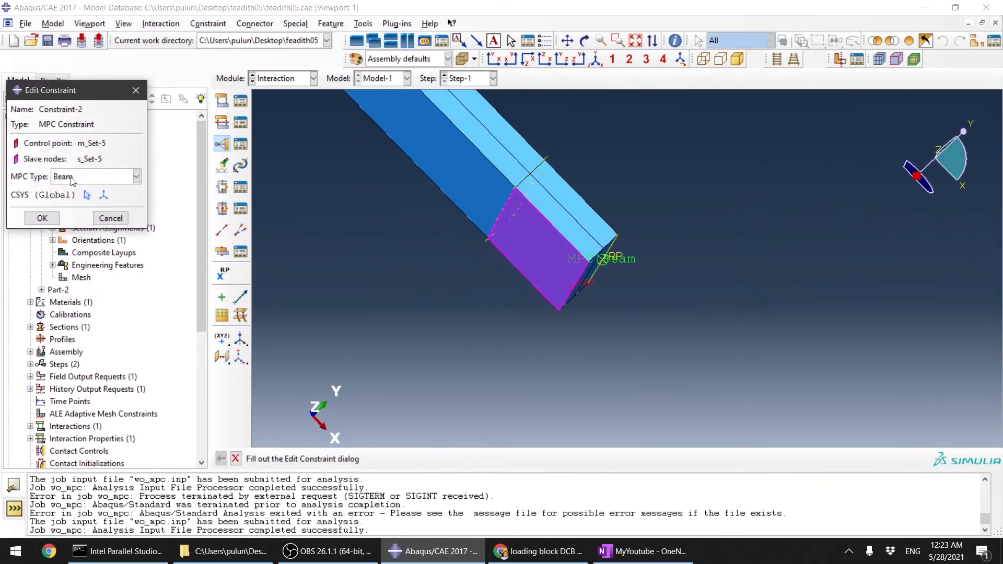
pyautogui.click(50, 218)
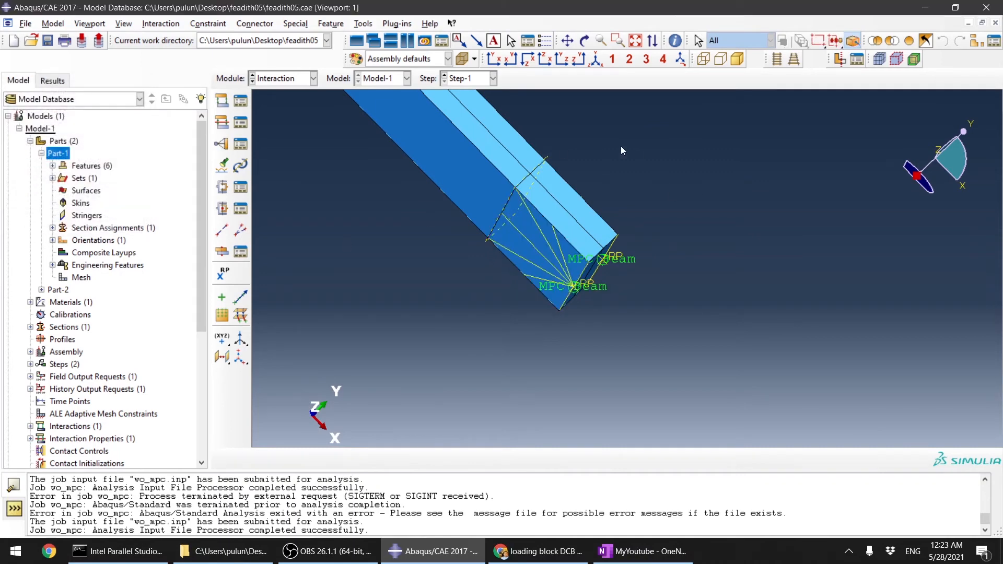
# Step: Switch to the Load module
pyautogui.keyDown('ctrl'); pyautogui.keyDown('alt'); pyautogui.moveTo(590, 152); pyautogui.dragTo(592, 272); pyautogui.keyUp('alt'); pyautogui.keyUp('ctrl')
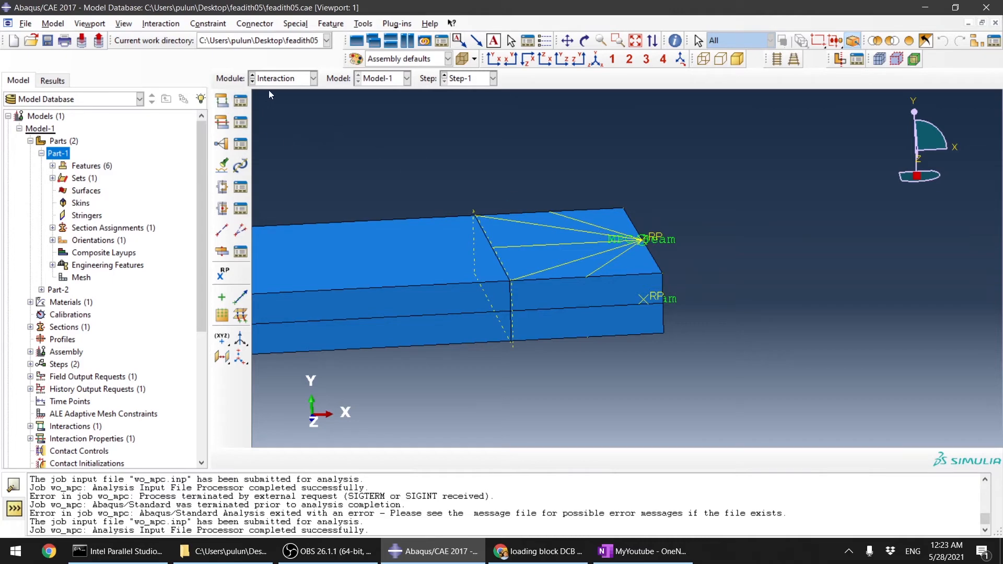
pyautogui.click(283, 79)
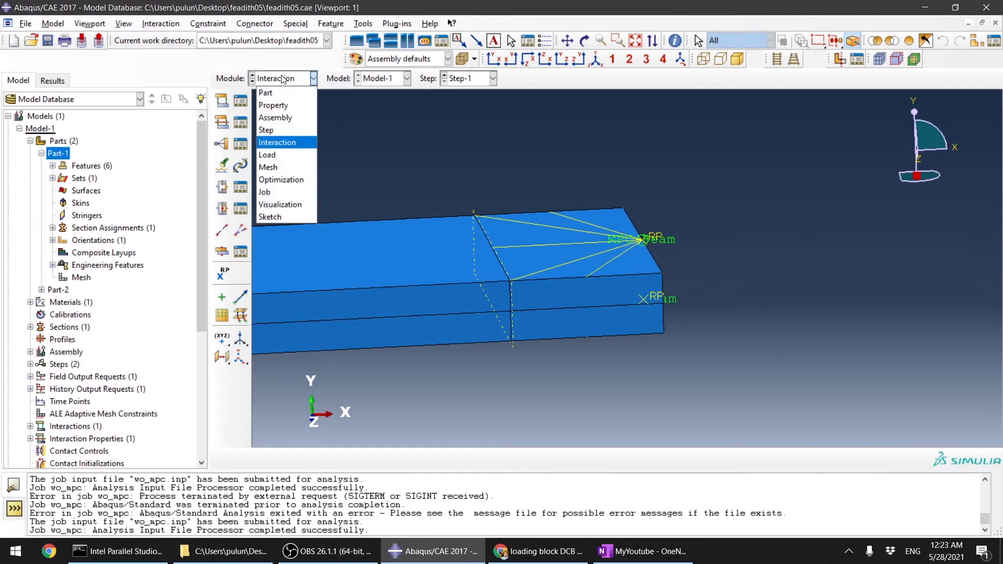
pyautogui.click(288, 156)
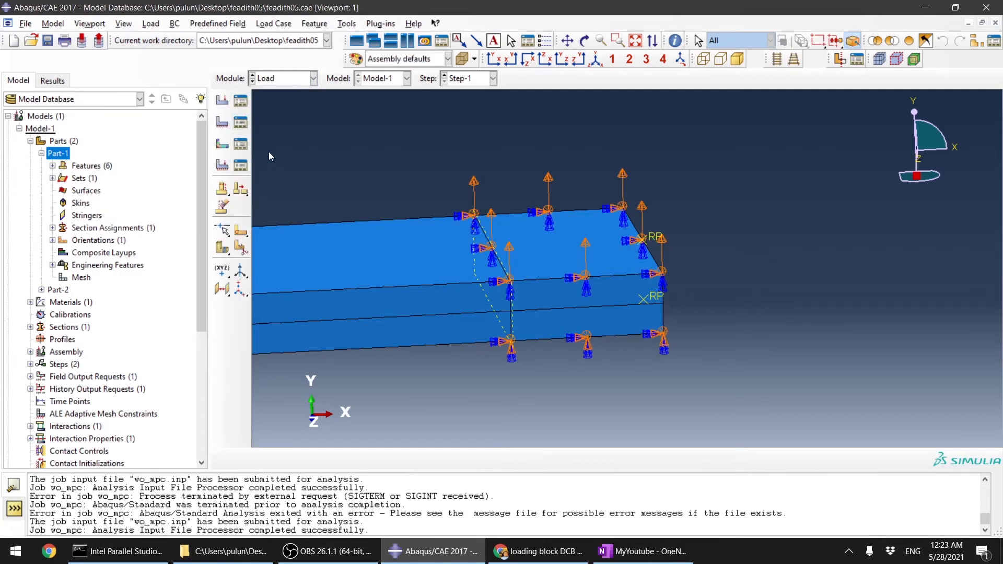
# Step: Start a new Displacement/Rotation boundary condition in Step-1 on the upper arm's reference point
pyautogui.click(242, 126)
pyautogui.click(63, 209)
pyautogui.click(63, 224)
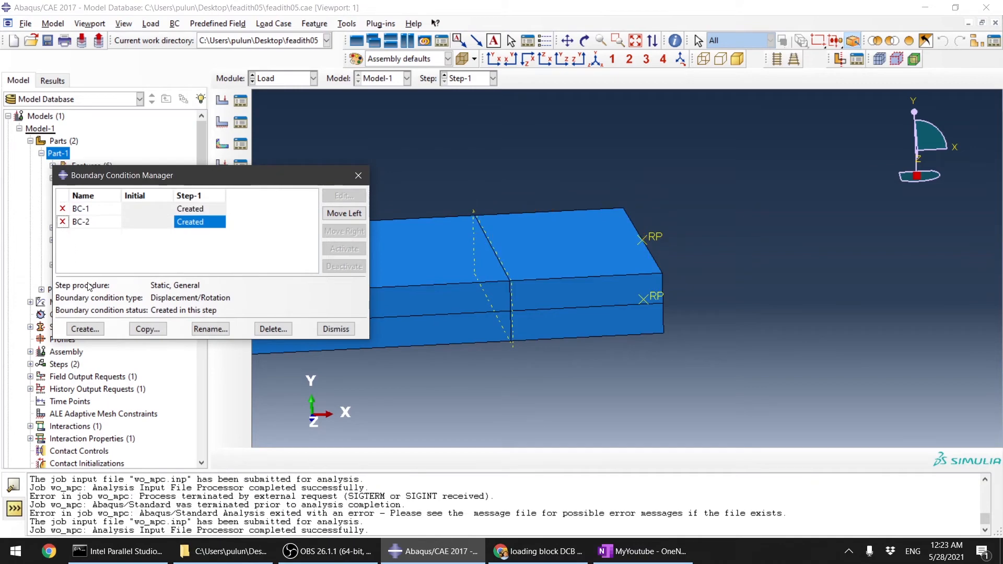
pyautogui.click(84, 329)
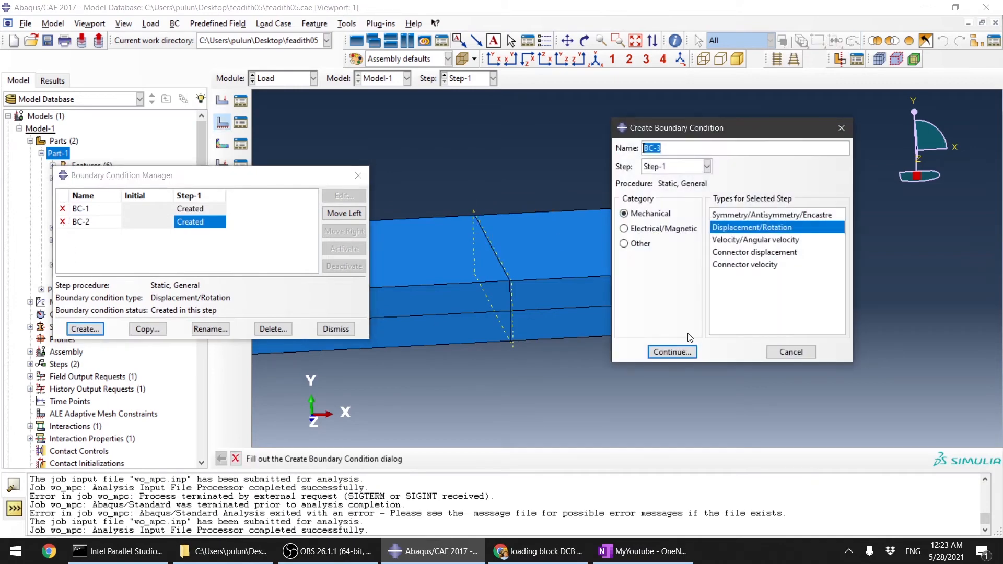
pyautogui.click(684, 353)
pyautogui.scroll(3, 677, 272)
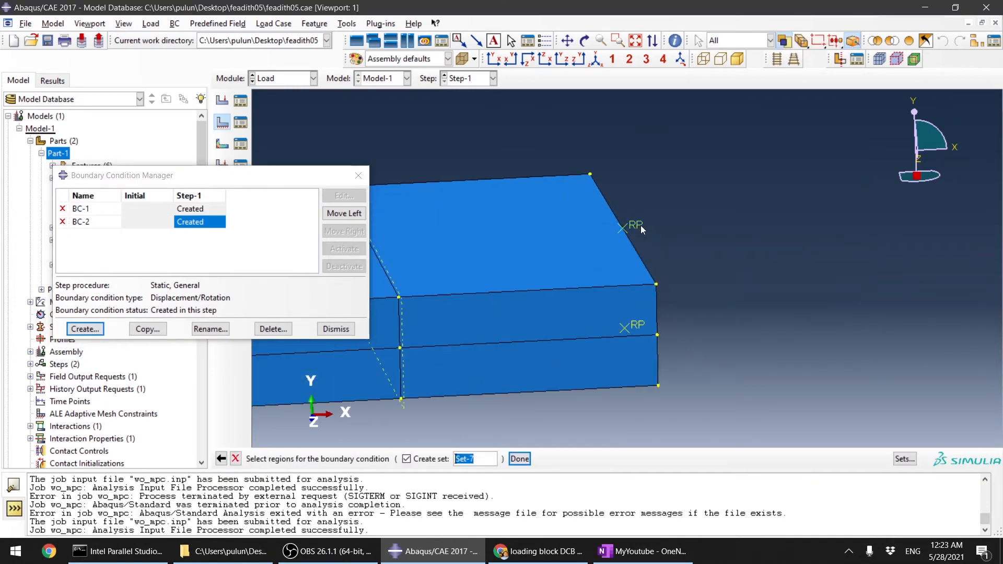
pyautogui.click(521, 459)
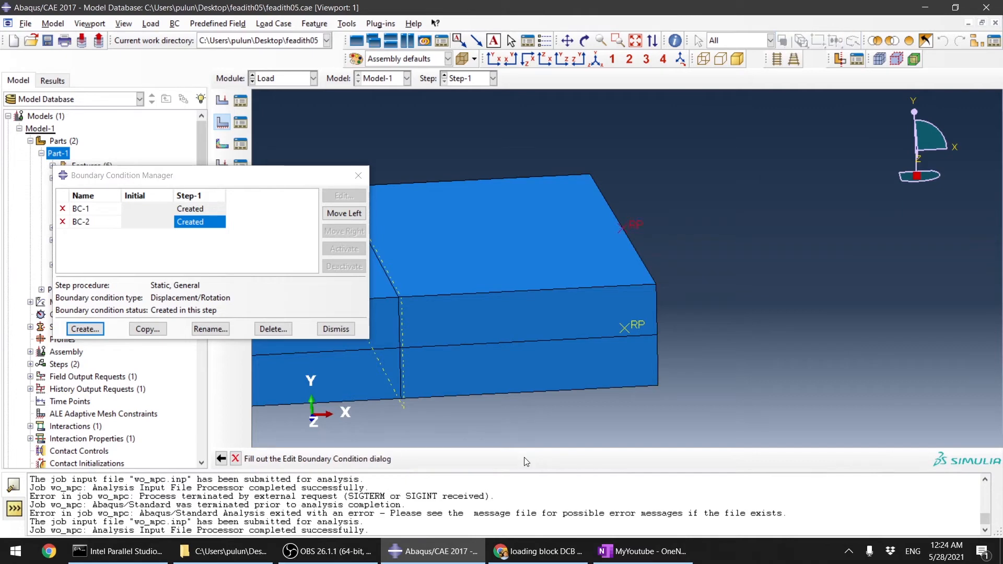
# Step: Constrain U1, UR1 and UR2 to 0 and set the U2 displacement to 10 for this boundary condition
pyautogui.click(71, 184)
pyautogui.click(70, 202)
pyautogui.click(71, 220)
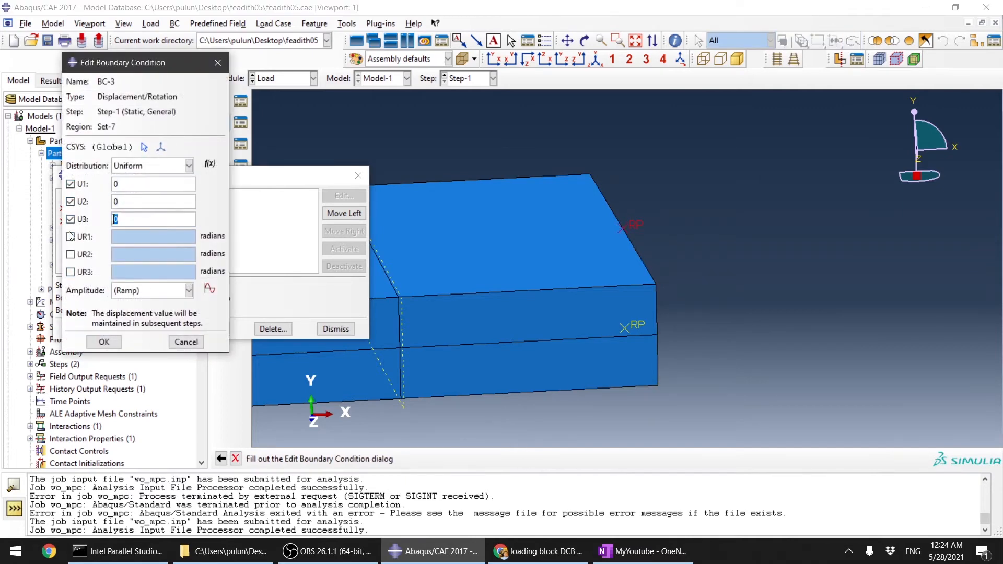
pyautogui.click(70, 237)
pyautogui.click(71, 254)
pyautogui.moveTo(120, 203); pyautogui.dragTo(73, 202)
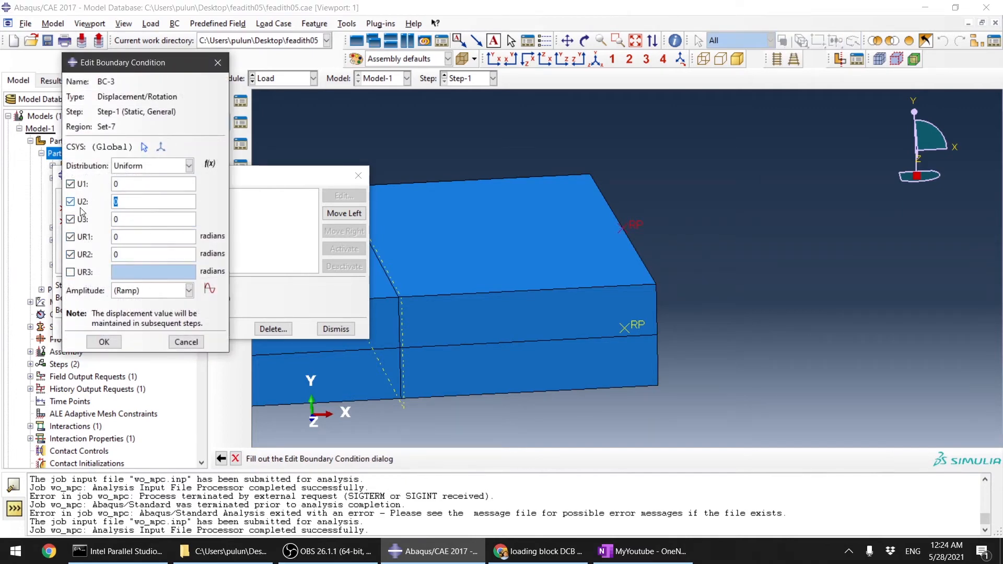
pyautogui.write('100')
pyautogui.click(70, 219)
pyautogui.click(101, 344)
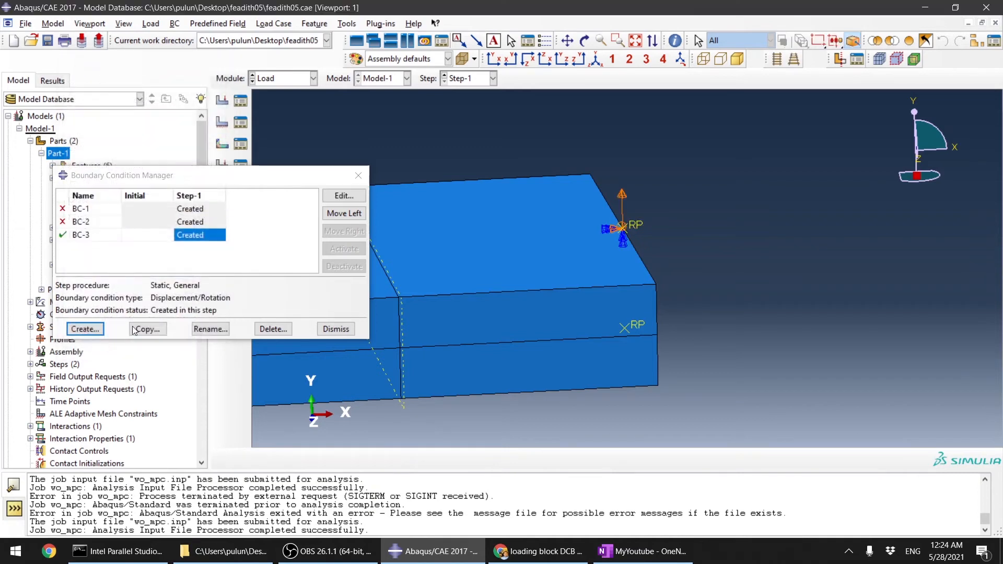
# Step: Start another Displacement/Rotation boundary condition in Step-1 on the lower arm's reference point
pyautogui.click(337, 330)
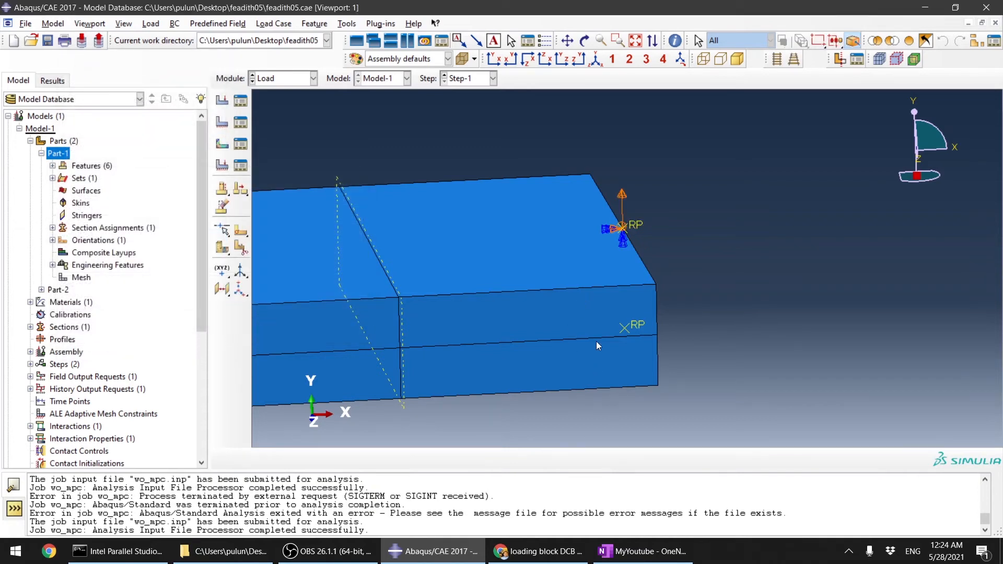
pyautogui.keyDown('ctrl'); pyautogui.keyDown('alt'); pyautogui.moveTo(504, 340); pyautogui.dragTo(467, 268); pyautogui.keyUp('alt'); pyautogui.keyUp('ctrl')
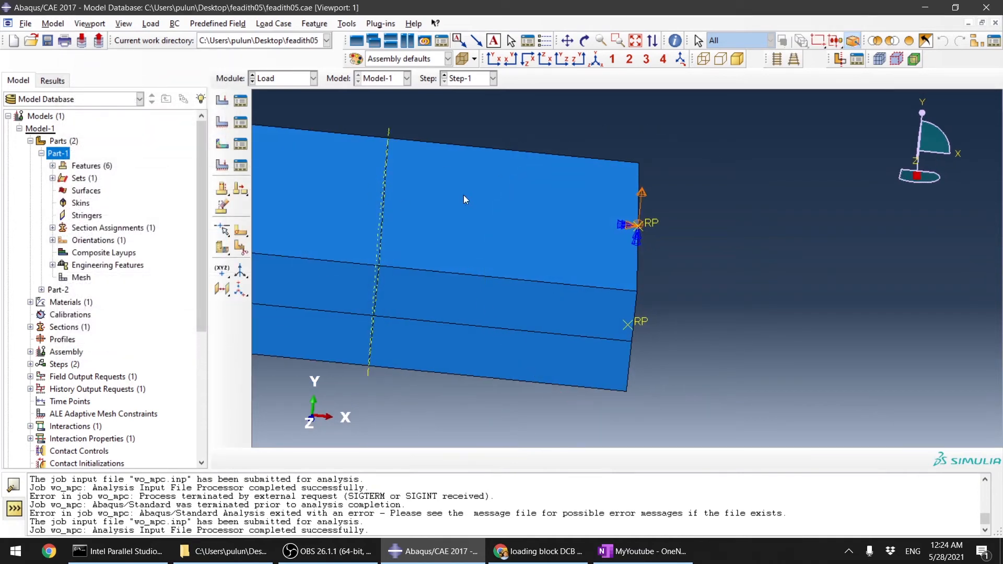
pyautogui.keyDown('ctrl'); pyautogui.keyDown('alt'); pyautogui.moveTo(486, 302); pyautogui.dragTo(547, 186); pyautogui.keyUp('alt'); pyautogui.keyUp('ctrl')
pyautogui.keyDown('ctrl'); pyautogui.keyDown('alt'); pyautogui.moveTo(545, 308); pyautogui.dragTo(626, 239); pyautogui.keyUp('alt'); pyautogui.keyUp('ctrl')
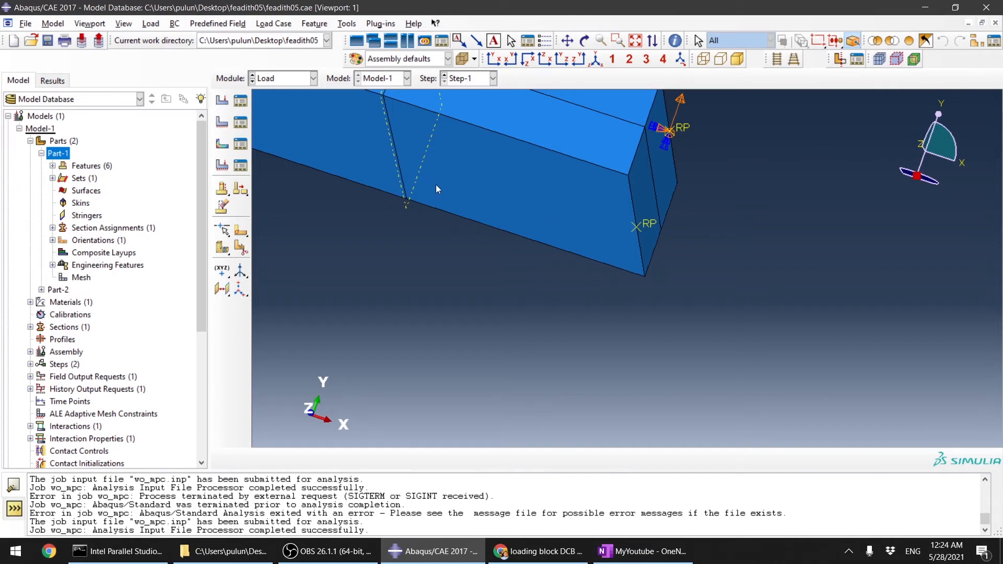
pyautogui.click(222, 124)
pyautogui.click(222, 124)
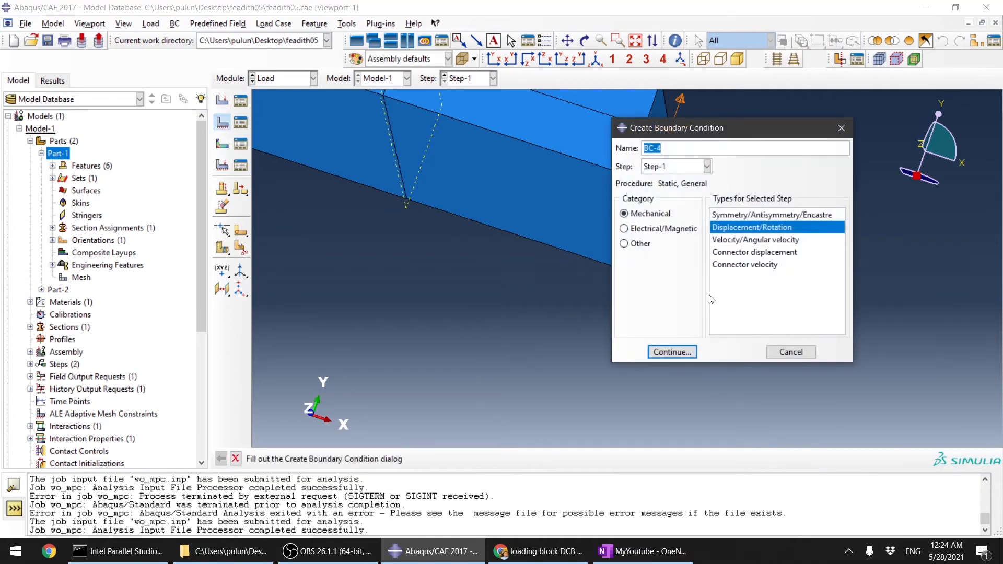
pyautogui.click(669, 352)
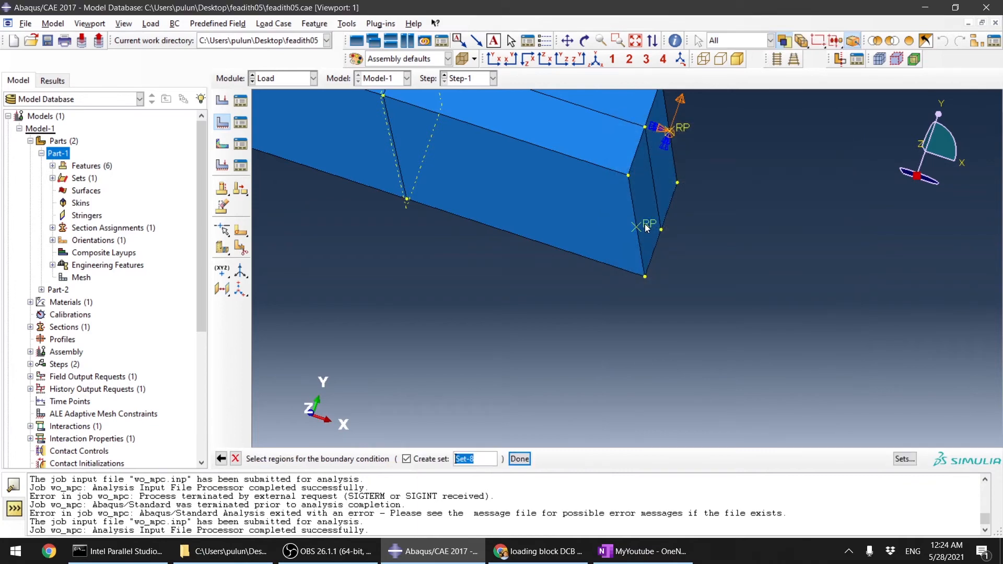
pyautogui.click(647, 228)
pyautogui.click(520, 459)
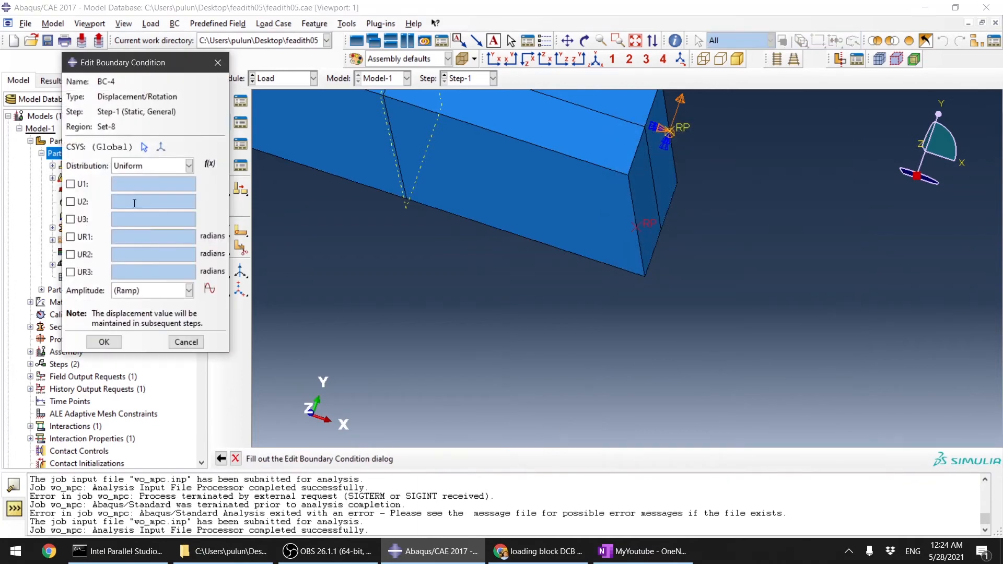
# Step: Fix U1, U2, U3, UR1 and UR2 at 0 for the lower reference point's boundary condition
pyautogui.click(71, 184)
pyautogui.click(70, 201)
pyautogui.click(70, 219)
pyautogui.click(70, 237)
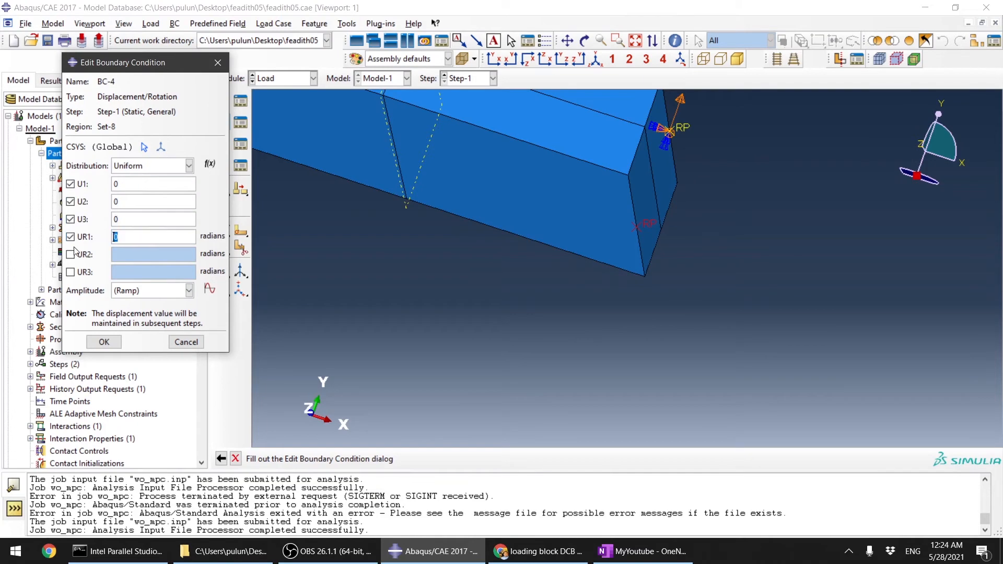
pyautogui.click(70, 254)
pyautogui.click(103, 341)
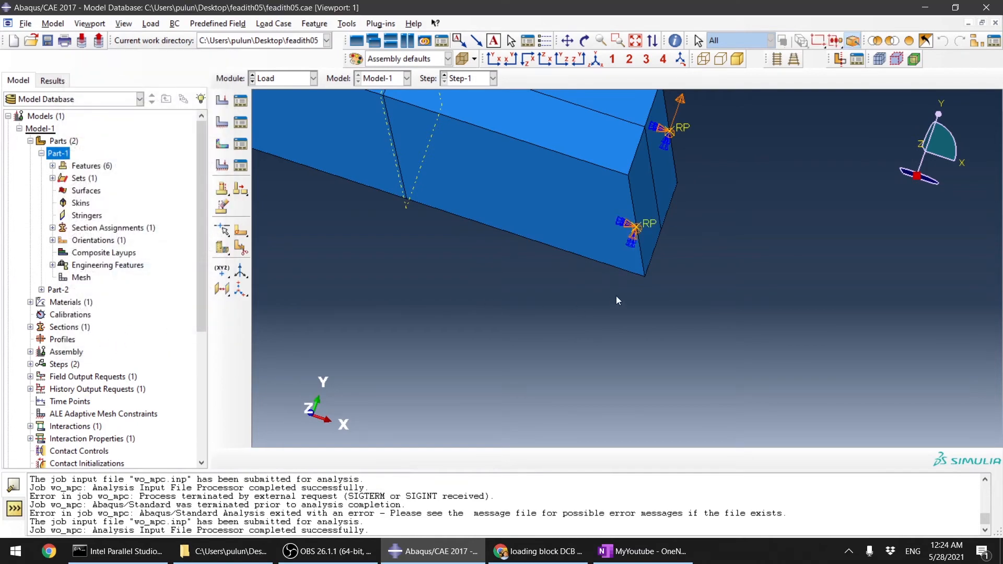
# Step: Switch to the Job module
pyautogui.scroll(-3, 619, 301)
pyautogui.click(272, 84)
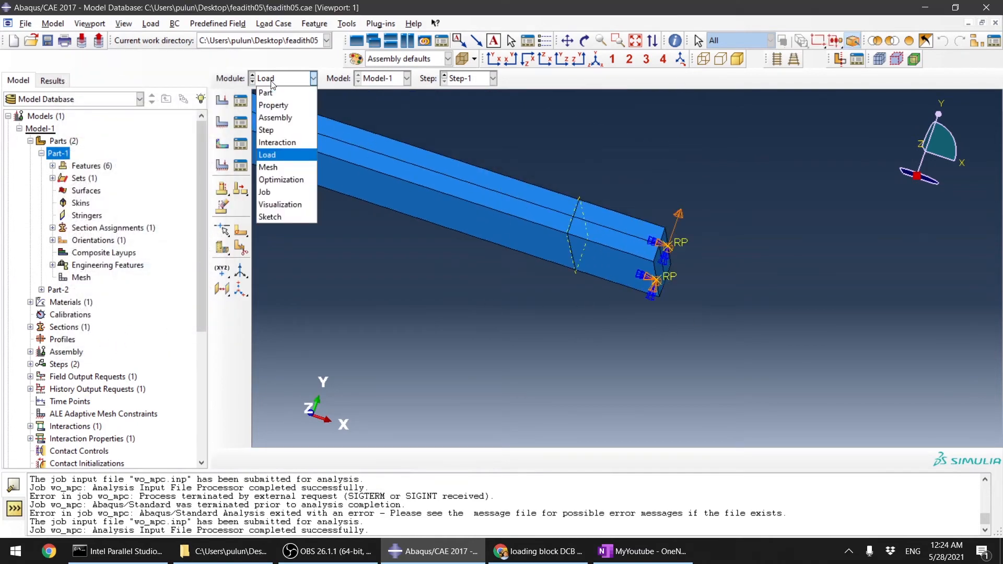
pyautogui.click(282, 192)
# Step: Create a job named w_mpc for Model-1 with multiple processors enabled, set to 4
pyautogui.click(221, 102)
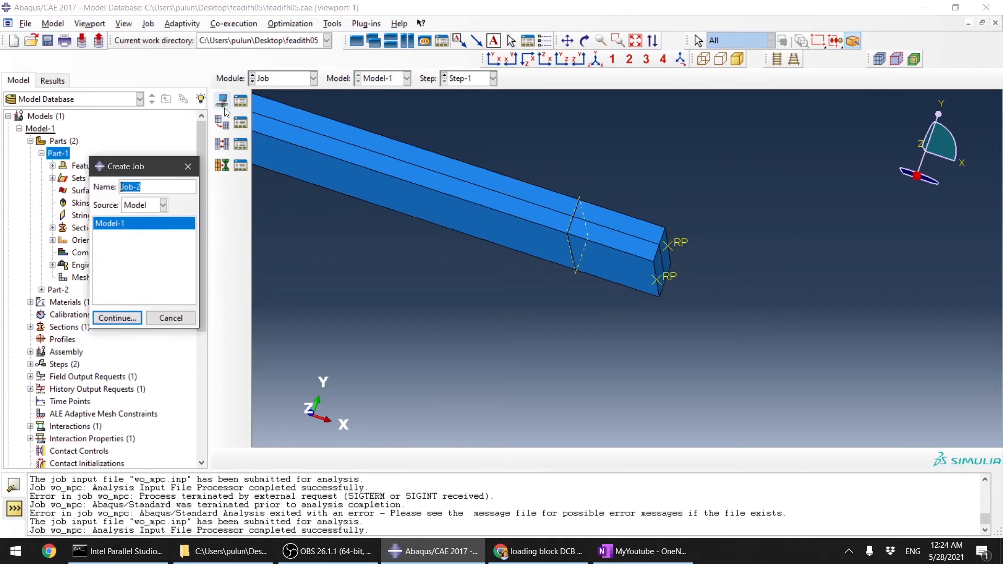
pyautogui.write('w_mpc')
pyautogui.click(117, 317)
pyautogui.click(346, 173)
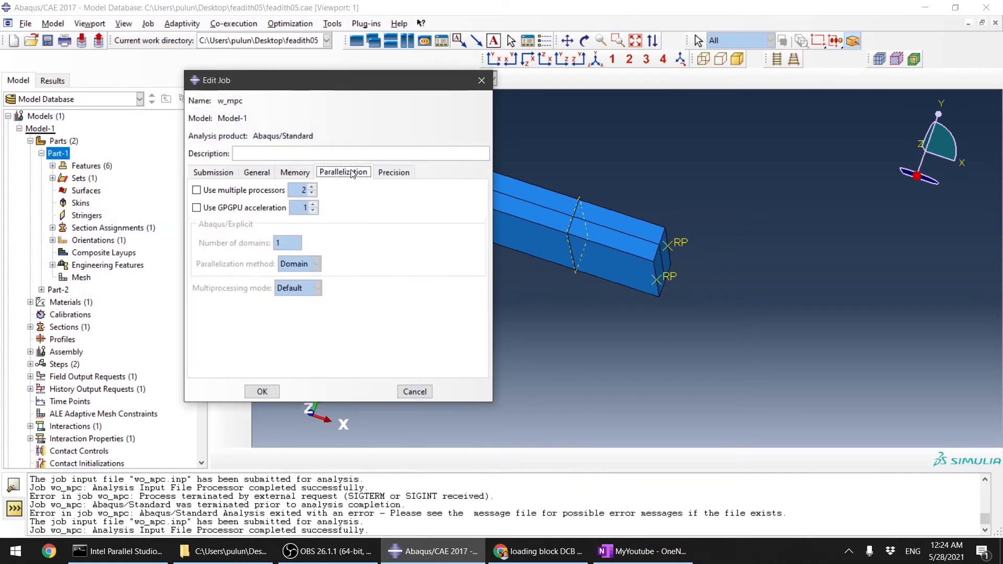
pyautogui.click(197, 190)
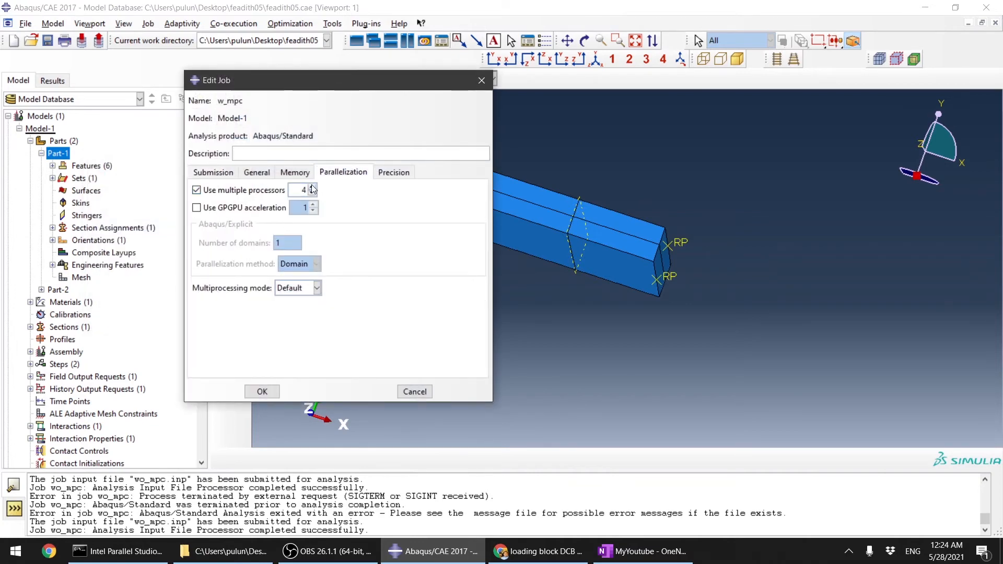
pyautogui.click(393, 173)
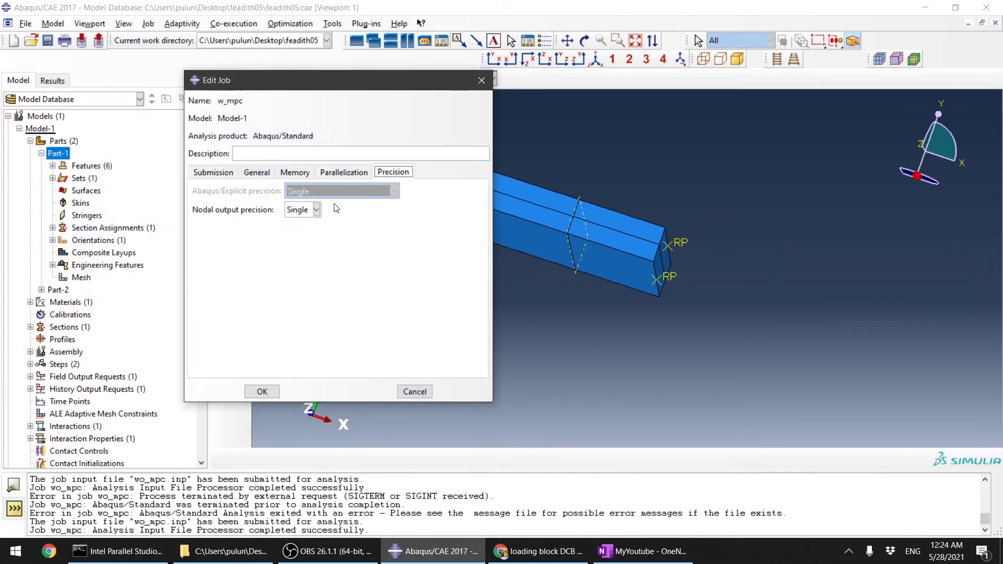
pyautogui.click(263, 392)
# Step: Open the job manager and monitor the progress of the running wo_mpc job
pyautogui.click(240, 103)
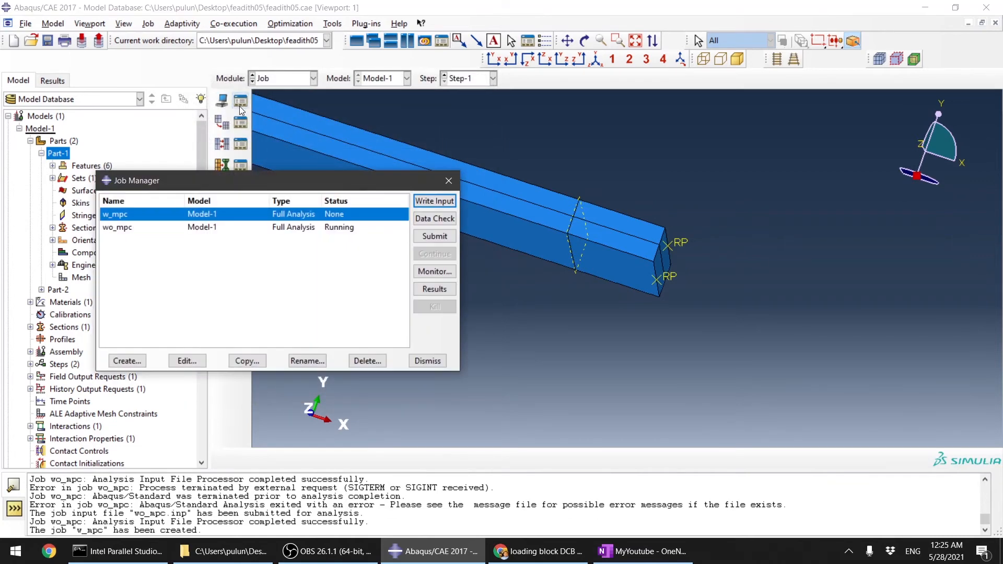
pyautogui.click(359, 229)
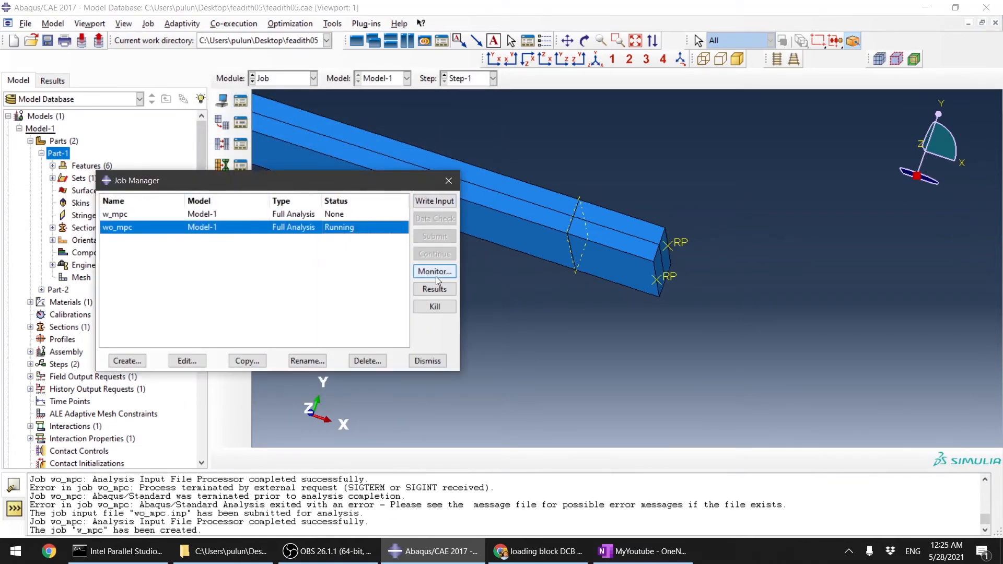
pyautogui.click(436, 272)
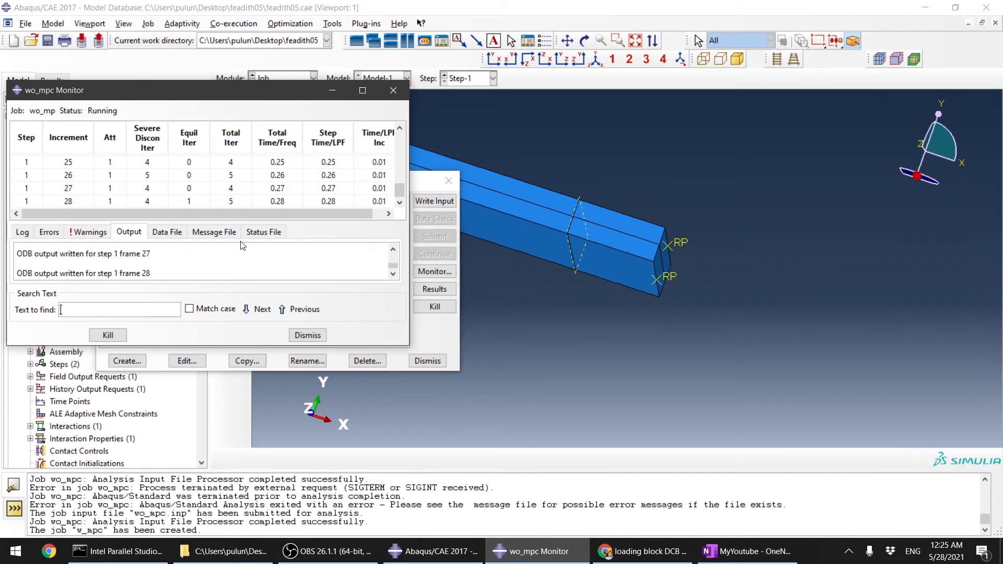
pyautogui.click(308, 336)
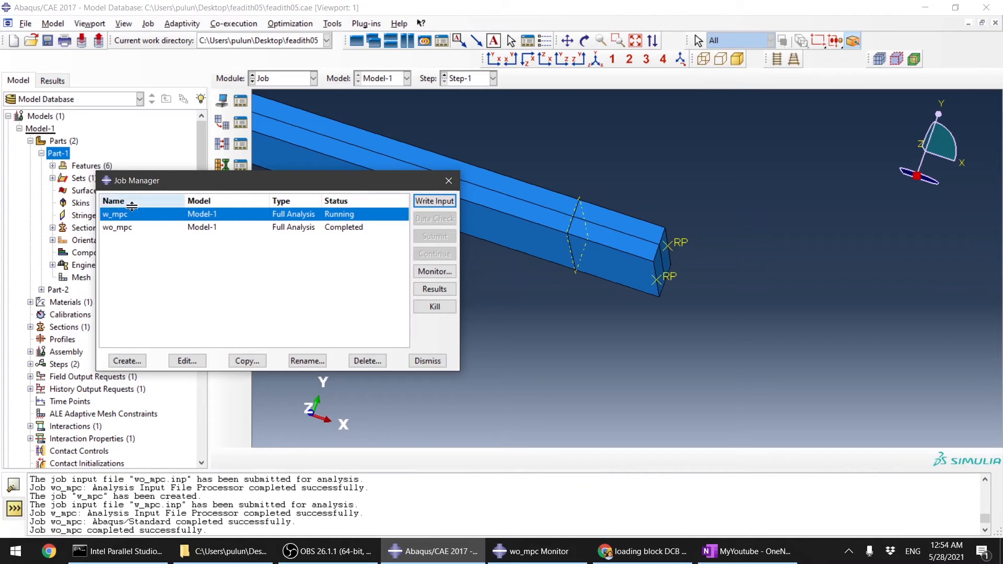
# Step: Open the results of the completed wo_mpc job and plot Mises stress contours on the deformed shape
pyautogui.click(348, 230)
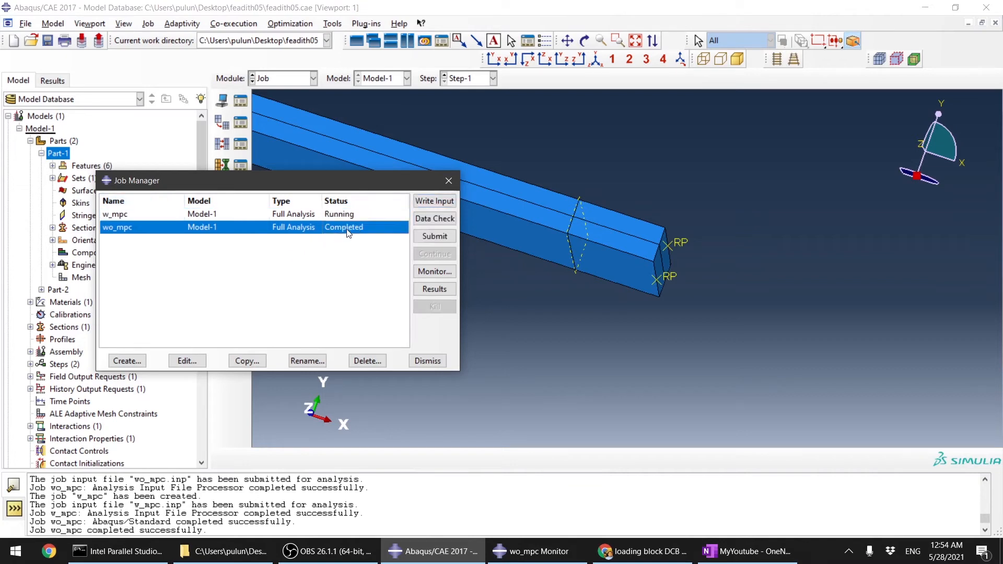
pyautogui.click(427, 286)
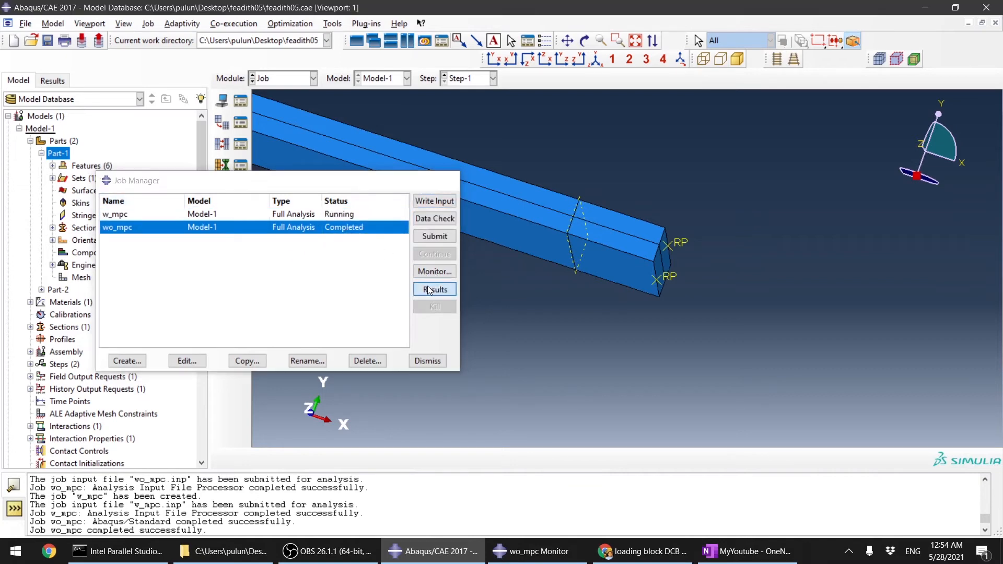
pyautogui.scroll(-2, 511, 278)
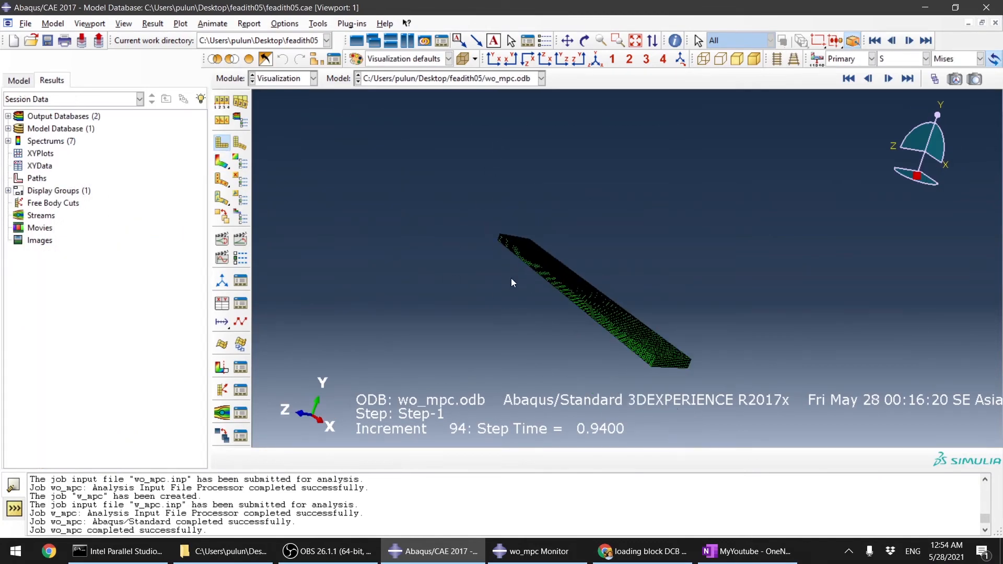
pyautogui.click(222, 162)
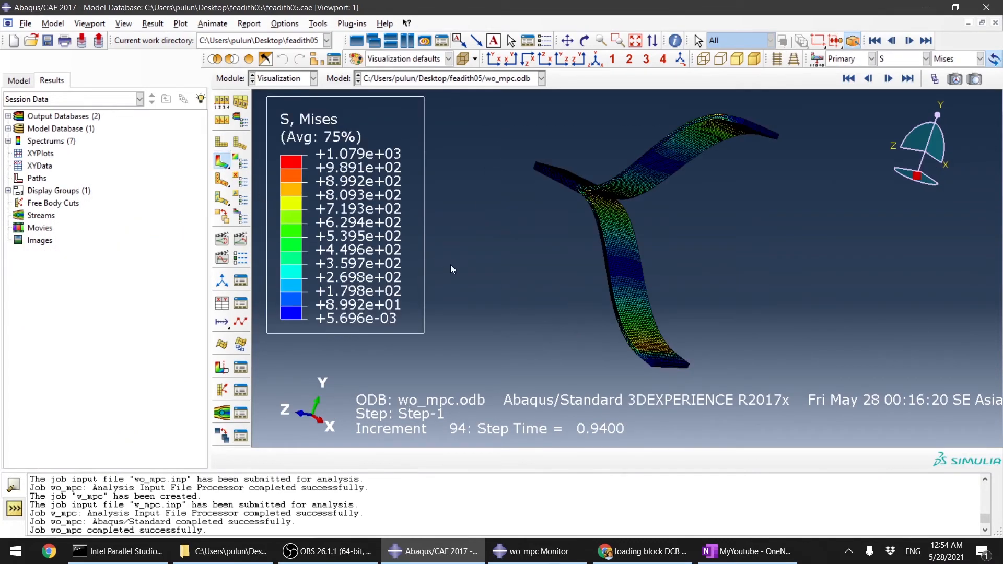
# Step: Rotate the specimen and animate the time history of the stress contours
pyautogui.keyDown('ctrl'); pyautogui.keyDown('alt'); pyautogui.moveTo(551, 267); pyautogui.dragTo(672, 318); pyautogui.keyUp('alt'); pyautogui.keyUp('ctrl')
pyautogui.keyDown('ctrl'); pyautogui.keyDown('alt'); pyautogui.moveTo(724, 182); pyautogui.dragTo(594, 220); pyautogui.keyUp('alt'); pyautogui.keyUp('ctrl')
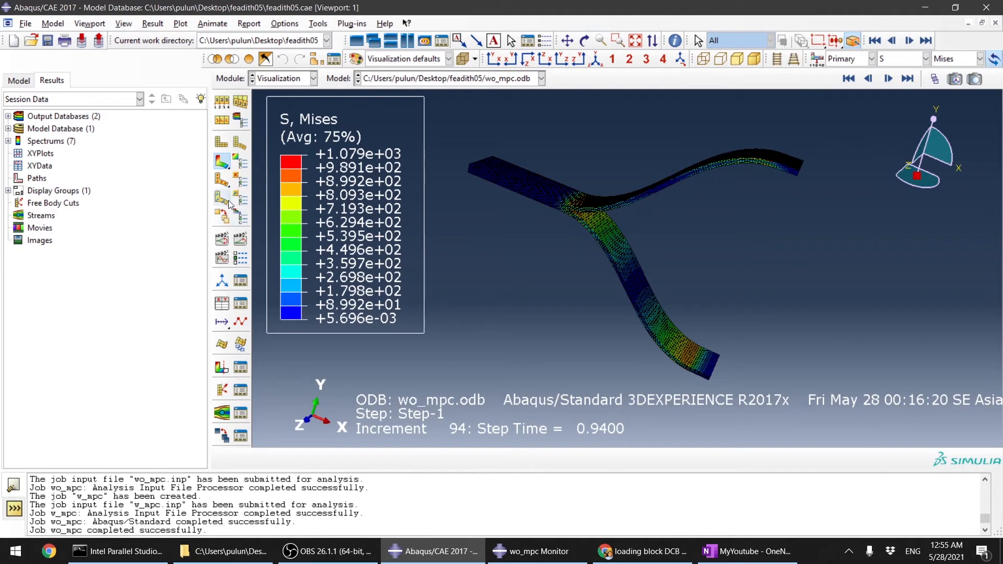
pyautogui.click(242, 240)
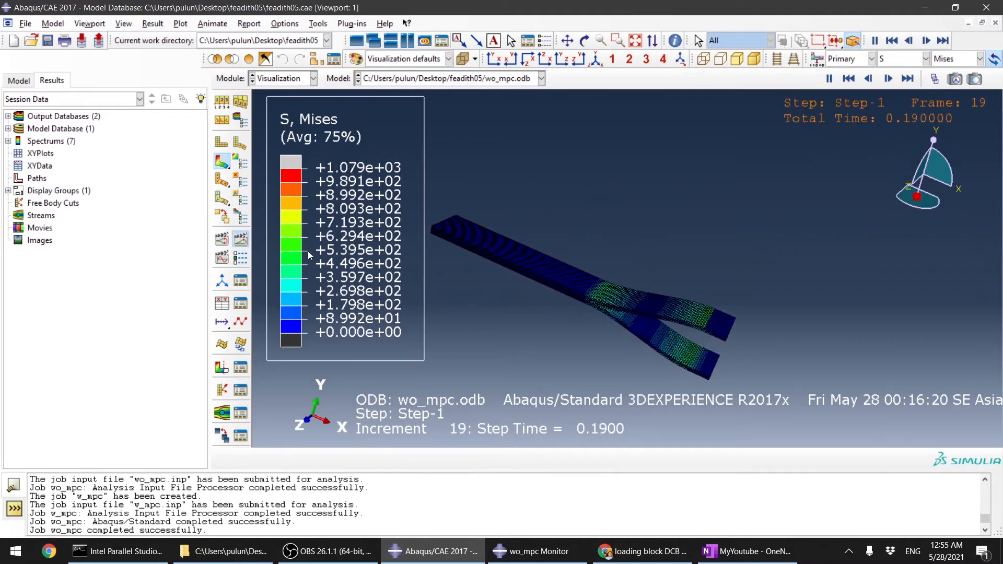
pyautogui.scroll(5, 606, 298)
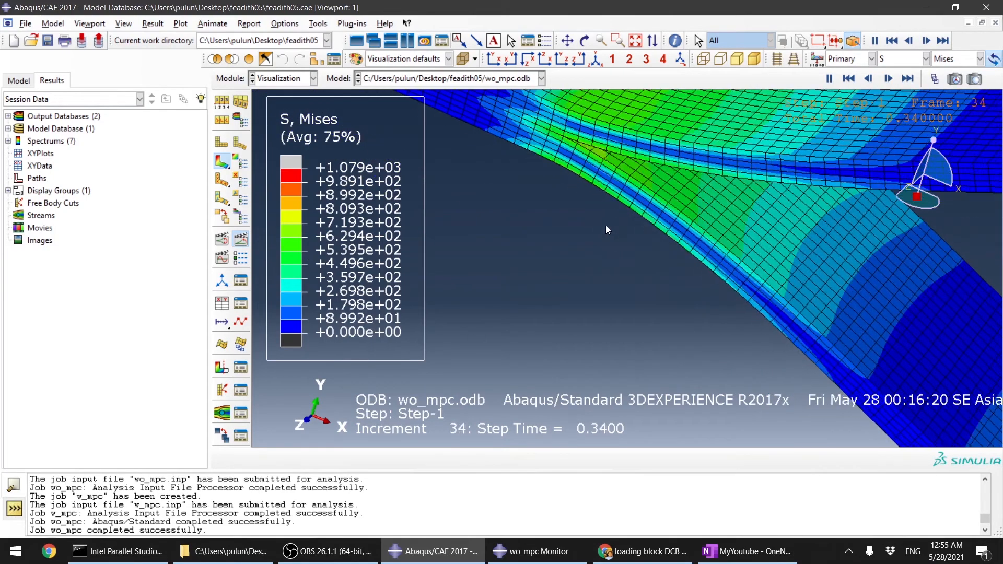
pyautogui.scroll(-10, 627, 264)
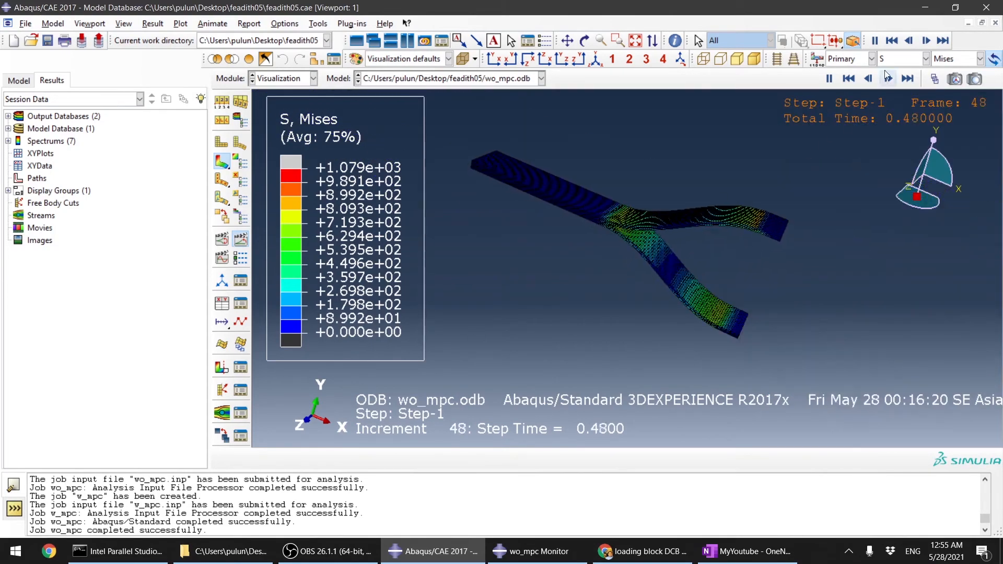
# Step: Switch the contour variable to CSDMG for the cohesive surface pair and jump to the last frame
pyautogui.click(926, 59)
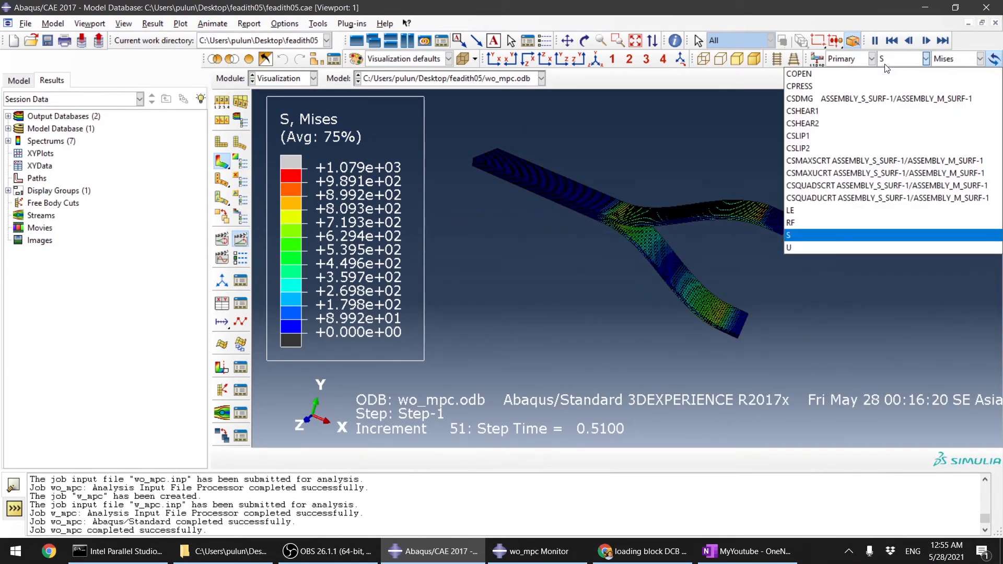
pyautogui.click(841, 99)
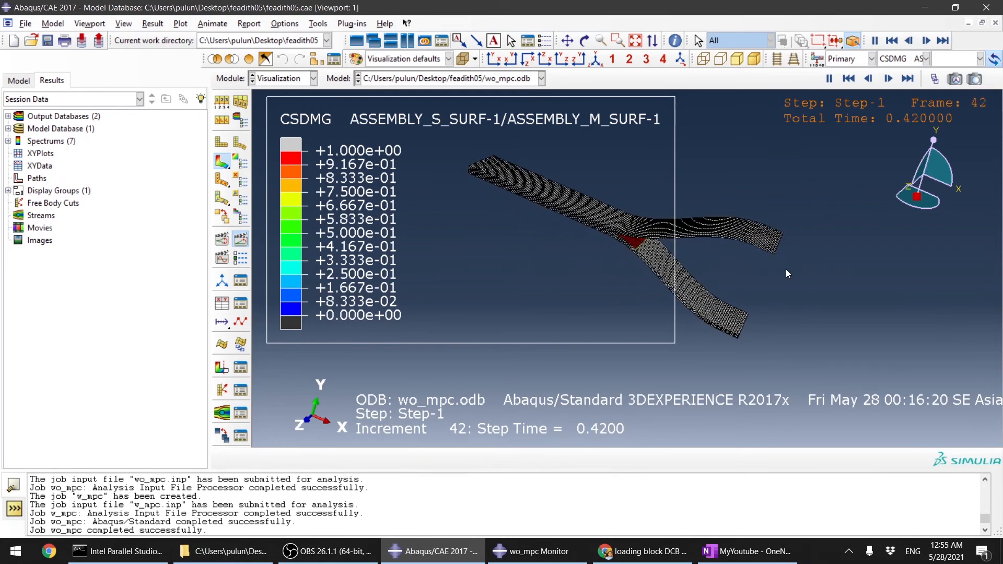
pyautogui.click(830, 79)
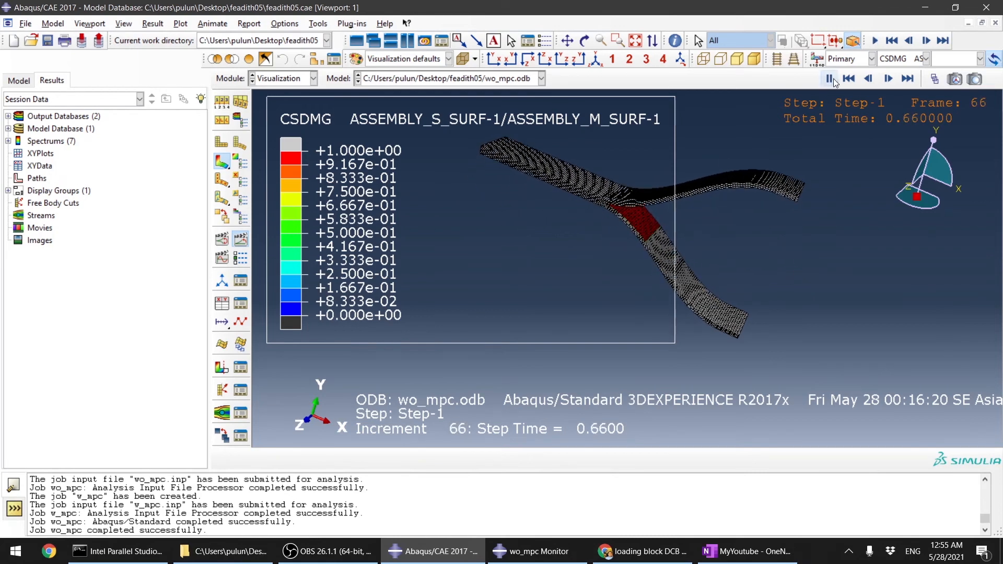
pyautogui.click(907, 80)
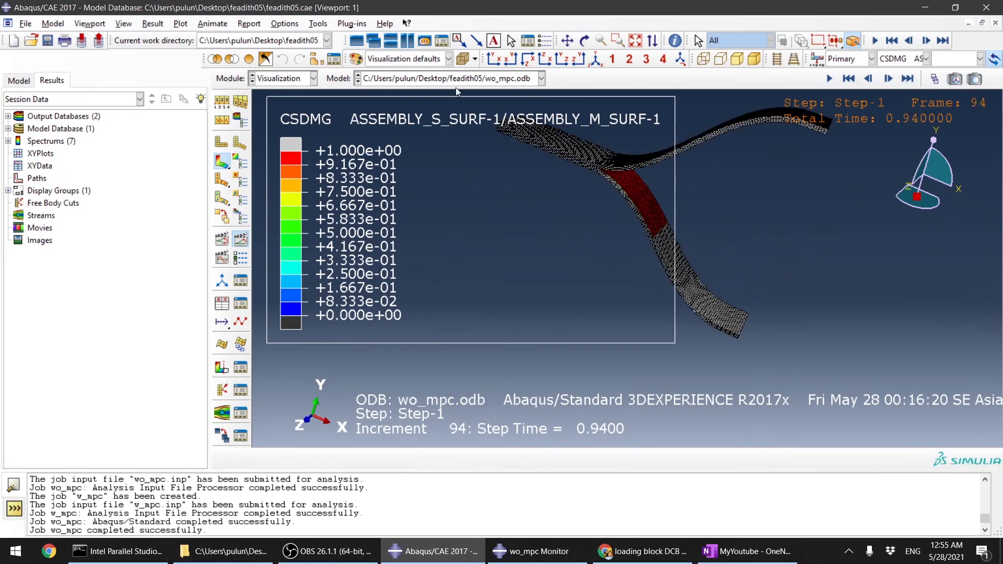
# Step: Inspect the cohesive damage at the crack front in front and rotated close-up views
pyautogui.click(494, 58)
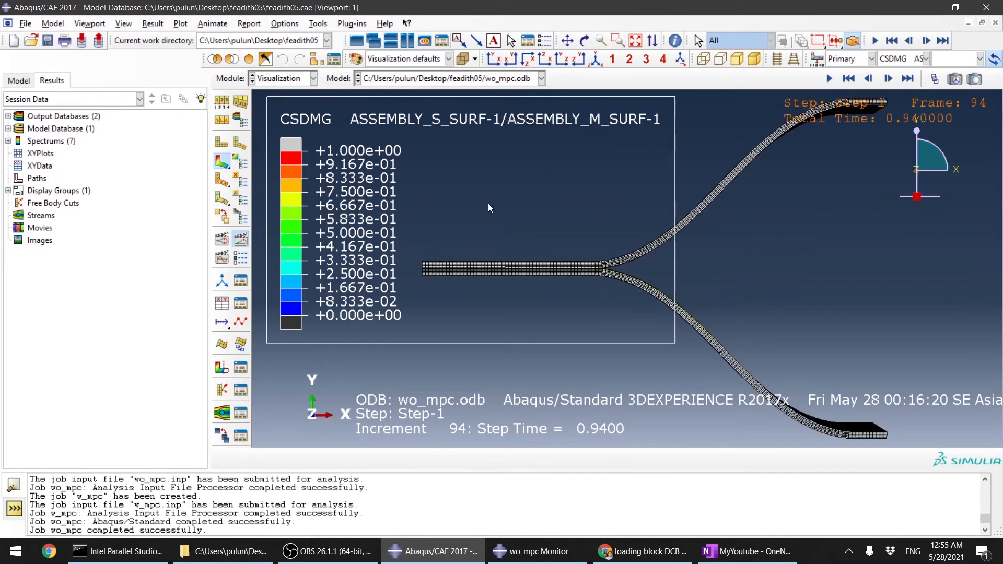
pyautogui.scroll(4, 609, 277)
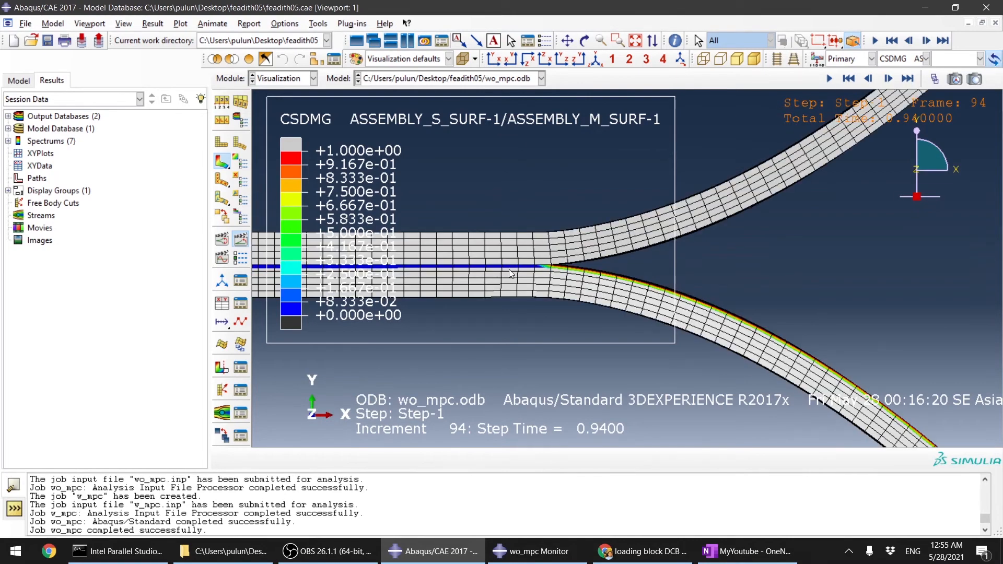
pyautogui.scroll(-4, 614, 278)
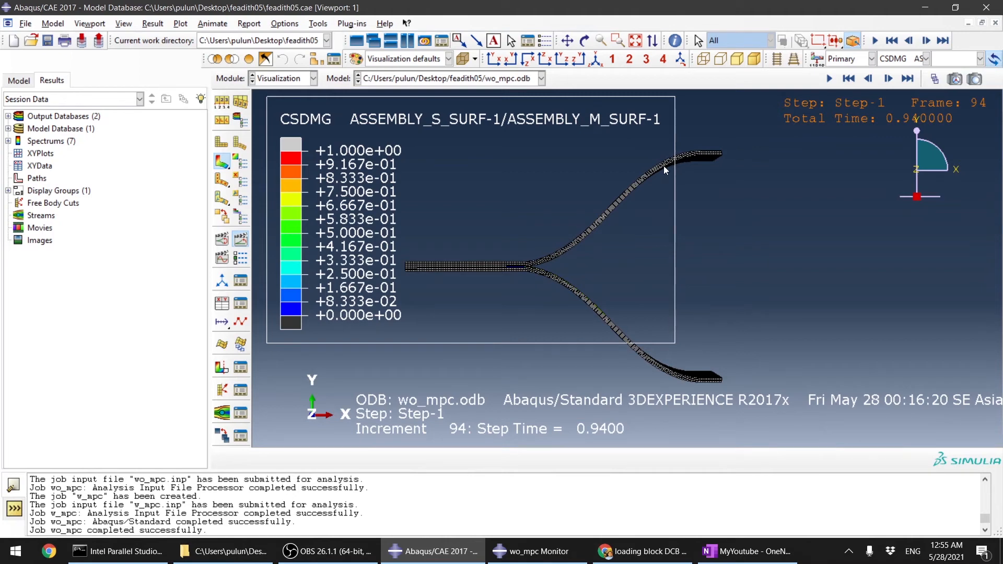
pyautogui.scroll(4, 530, 267)
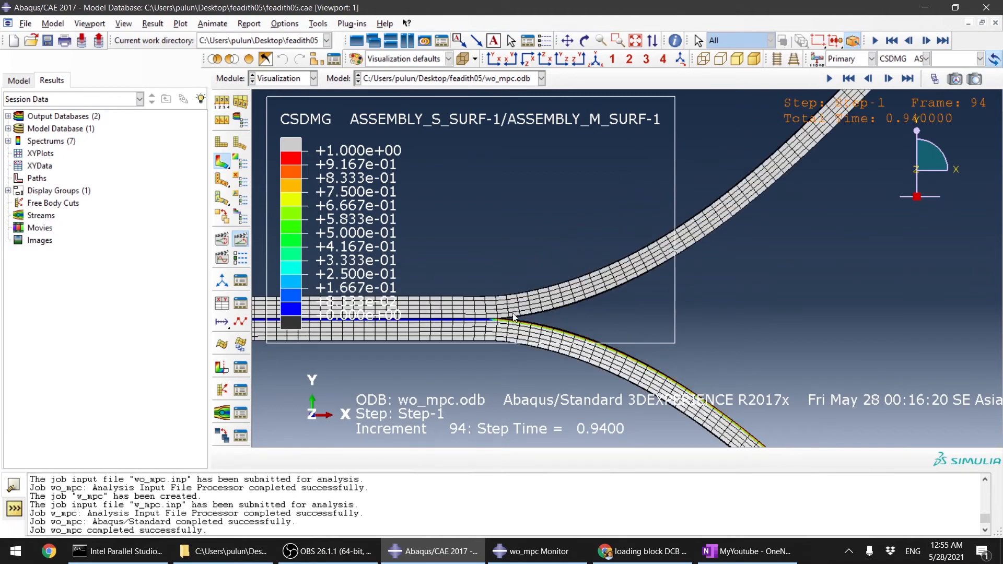
pyautogui.scroll(-5, 476, 329)
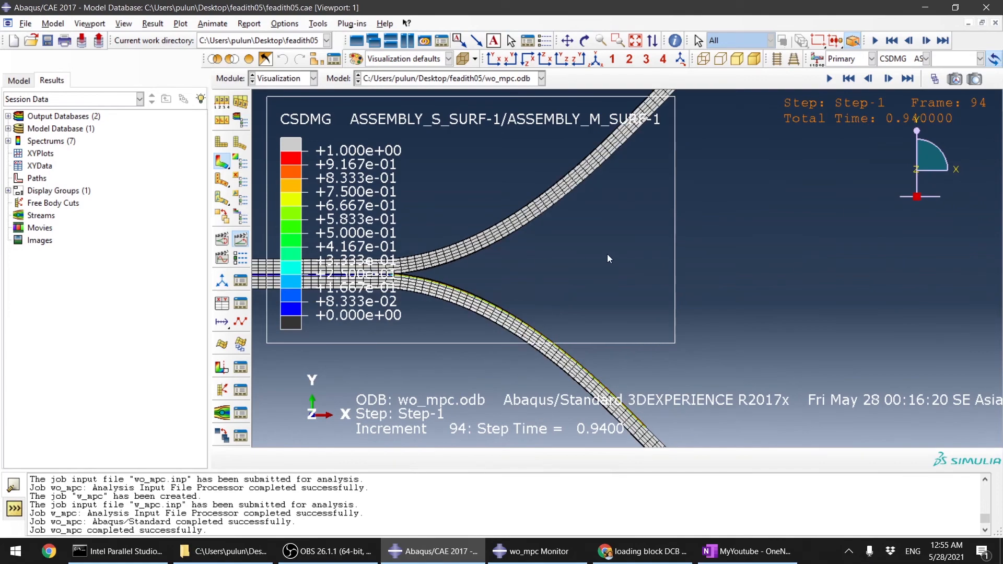
pyautogui.moveTo(607, 255)
pyautogui.keyDown('ctrl'); pyautogui.keyDown('alt'); pyautogui.mouseDown()
pyautogui.moveTo(574, 269)
pyautogui.moveTo(602, 250)
pyautogui.mouseUp(); pyautogui.keyUp('alt'); pyautogui.keyUp('ctrl')
pyautogui.keyDown('ctrl'); pyautogui.keyDown('alt'); pyautogui.moveTo(591, 290); pyautogui.dragTo(630, 374); pyautogui.keyUp('alt'); pyautogui.keyUp('ctrl')
pyautogui.scroll(2, 631, 378)
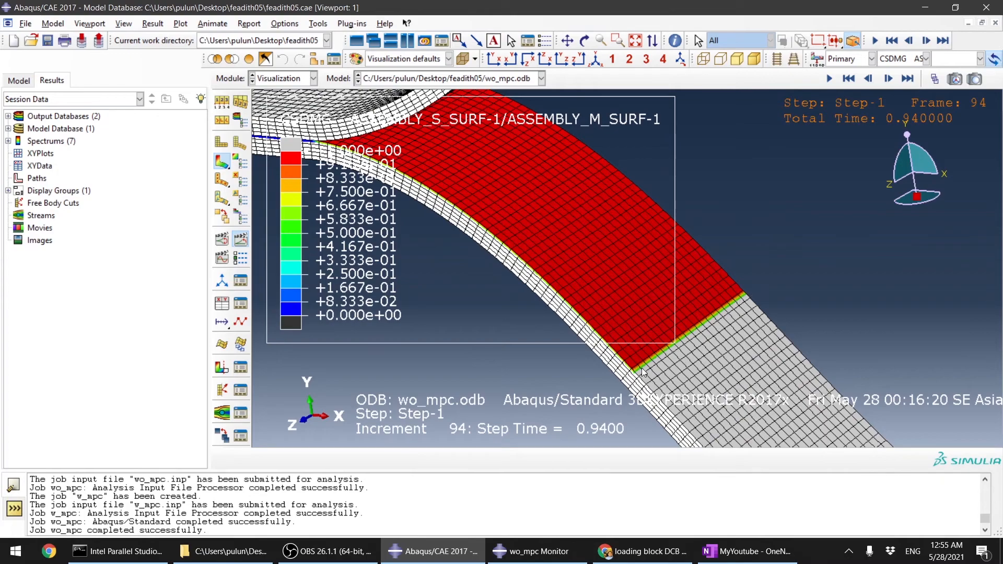
# Step: Replay the damage animation and inspect intermediate frames of the crack growth
pyautogui.click(829, 79)
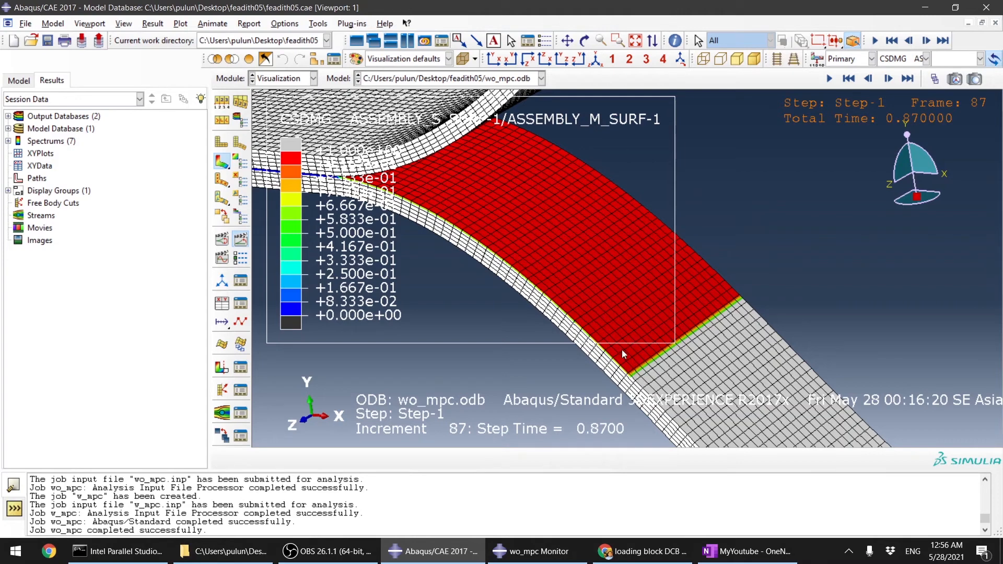
pyautogui.click(908, 79)
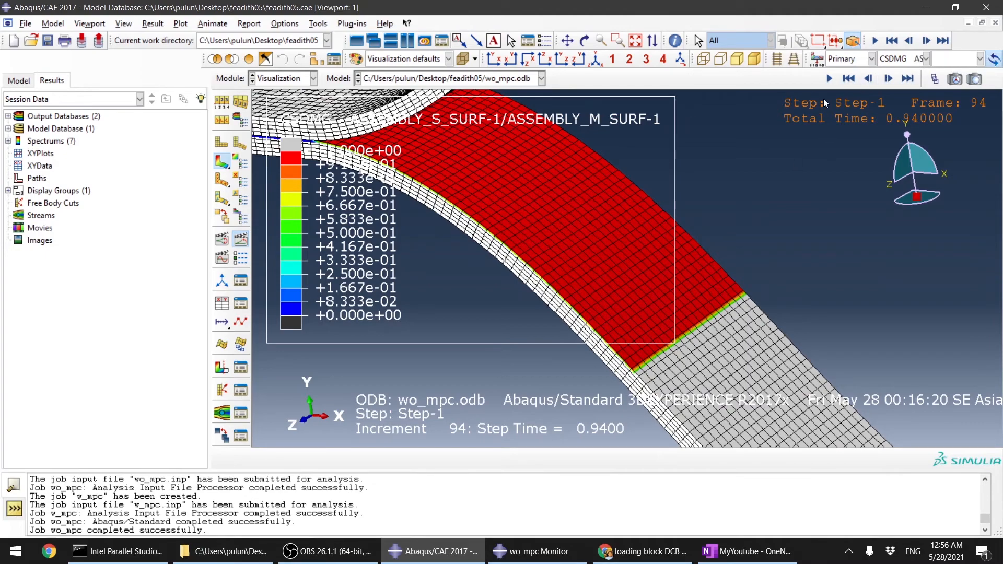
pyautogui.click(831, 78)
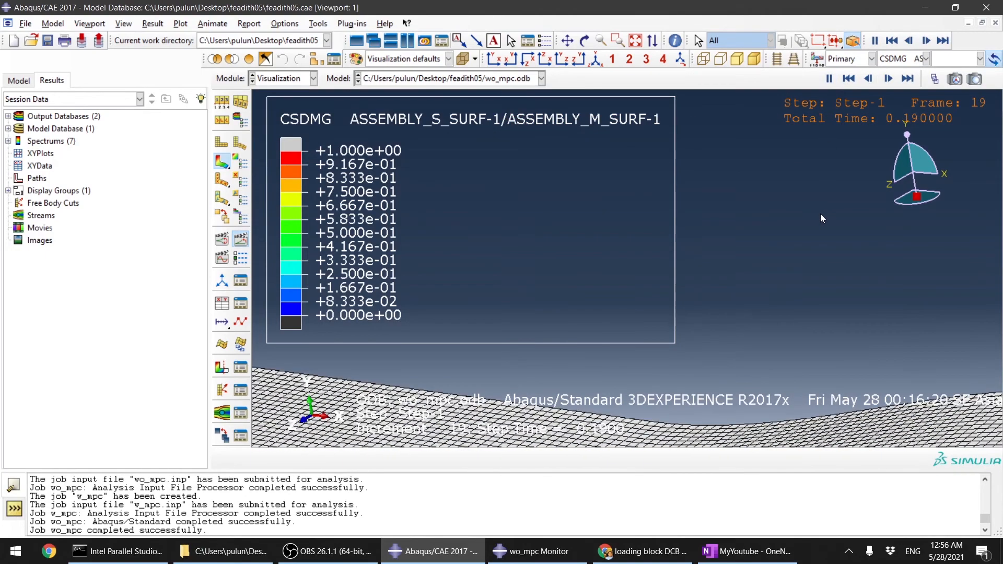
pyautogui.click(829, 78)
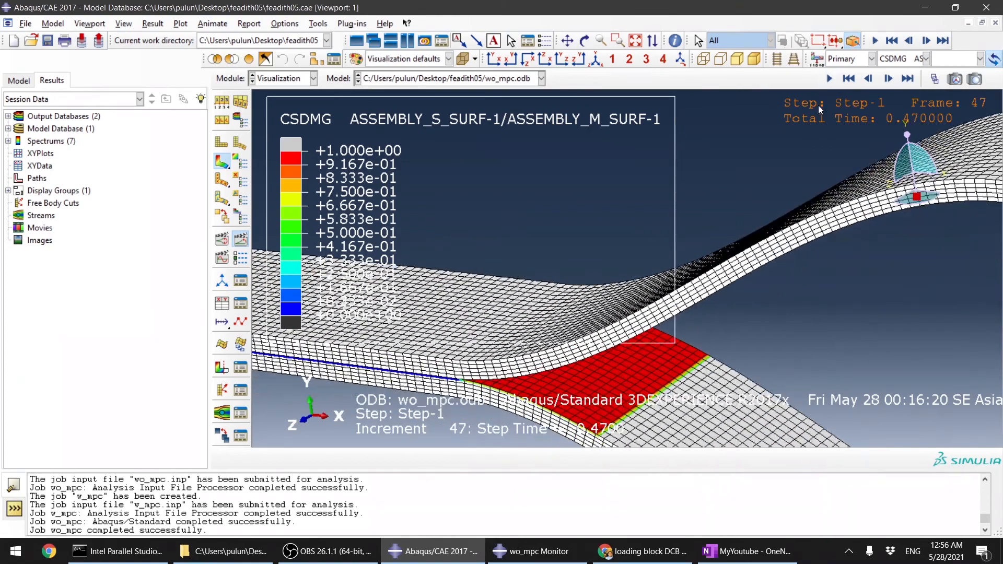
pyautogui.scroll(5, 585, 243)
pyautogui.scroll(-3, 837, 192)
pyautogui.scroll(3, 671, 254)
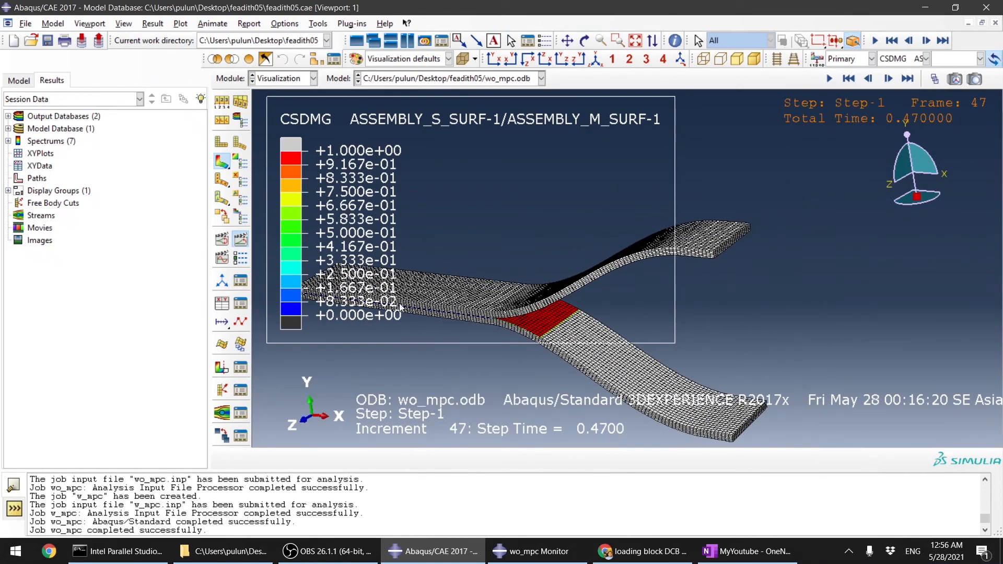
# Step: Start creating XY data from ODB field output and set the position to Unique Nodal
pyautogui.click(222, 304)
pyautogui.click(141, 201)
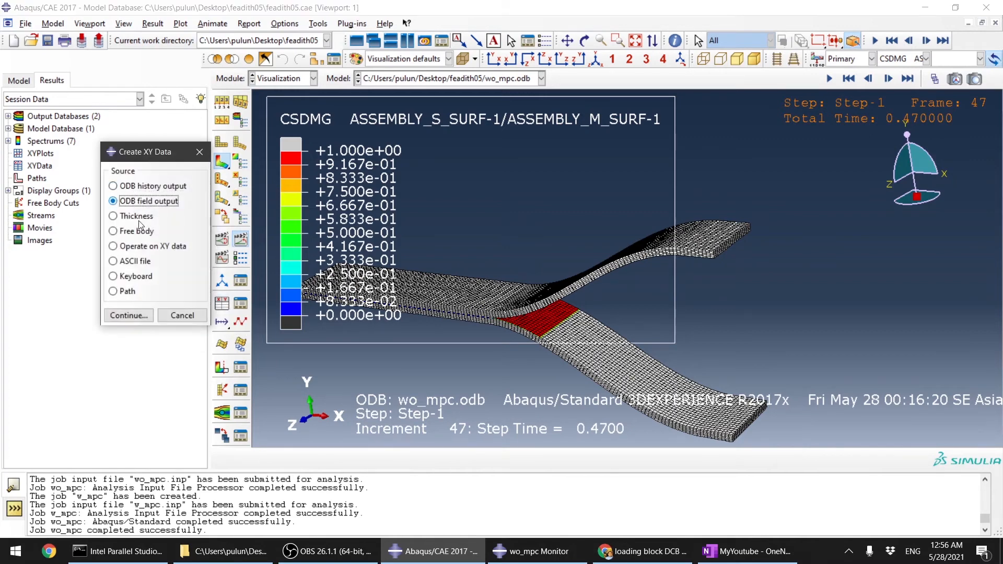
pyautogui.click(134, 315)
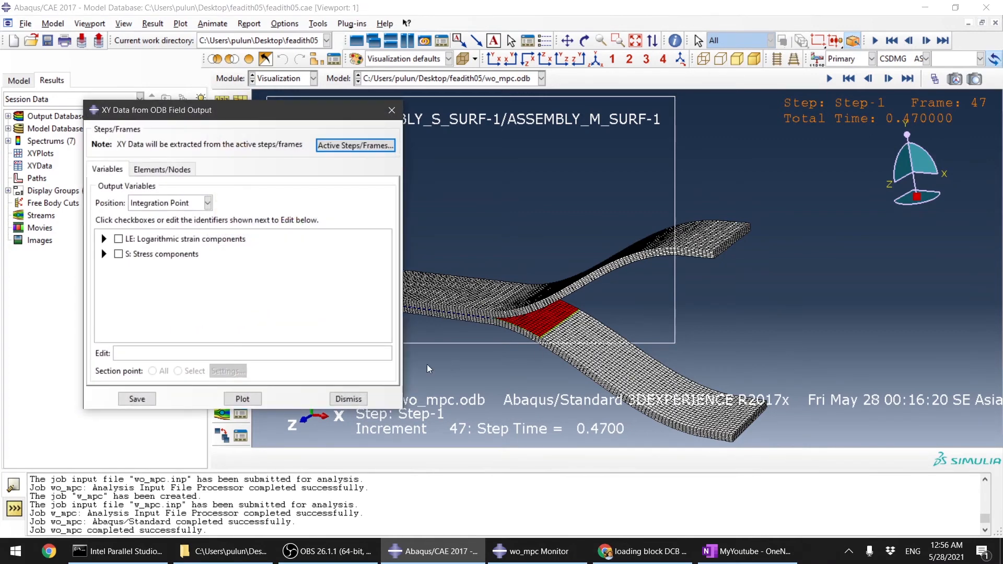
pyautogui.moveTo(298, 111); pyautogui.dragTo(225, 40)
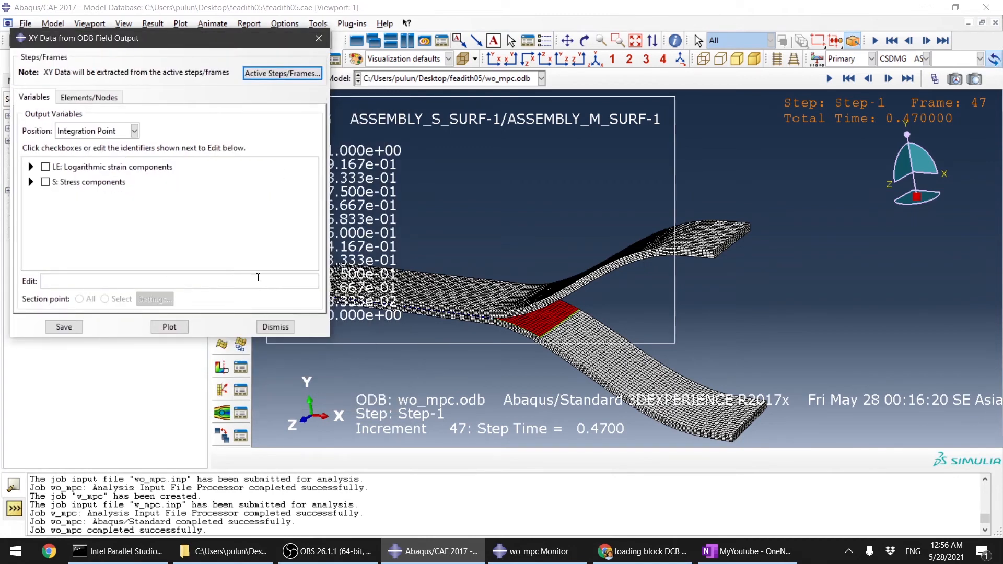
pyautogui.click(82, 132)
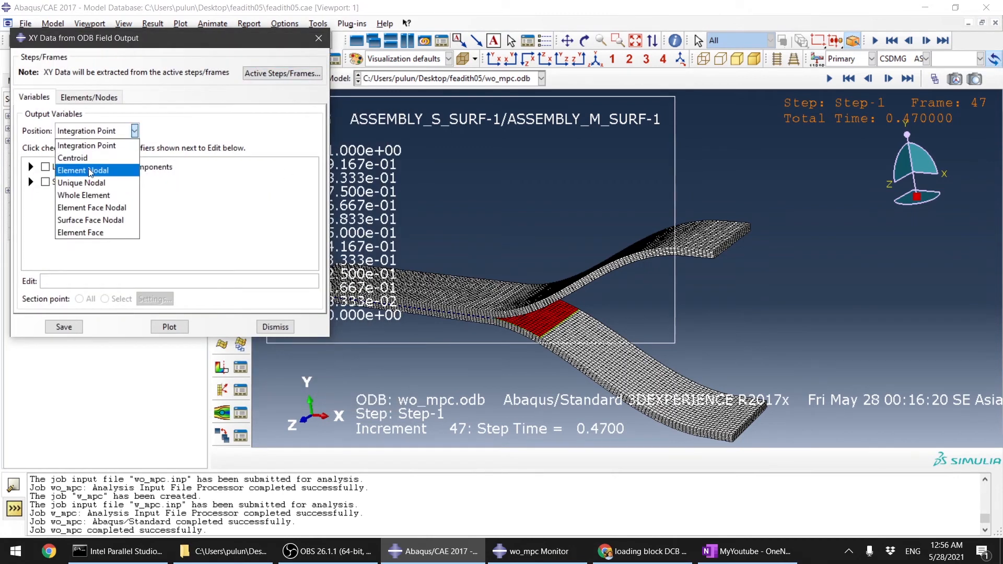
pyautogui.click(67, 184)
# Step: Select the RF2 reaction force component as the output variable
pyautogui.scroll(-3, 64, 191)
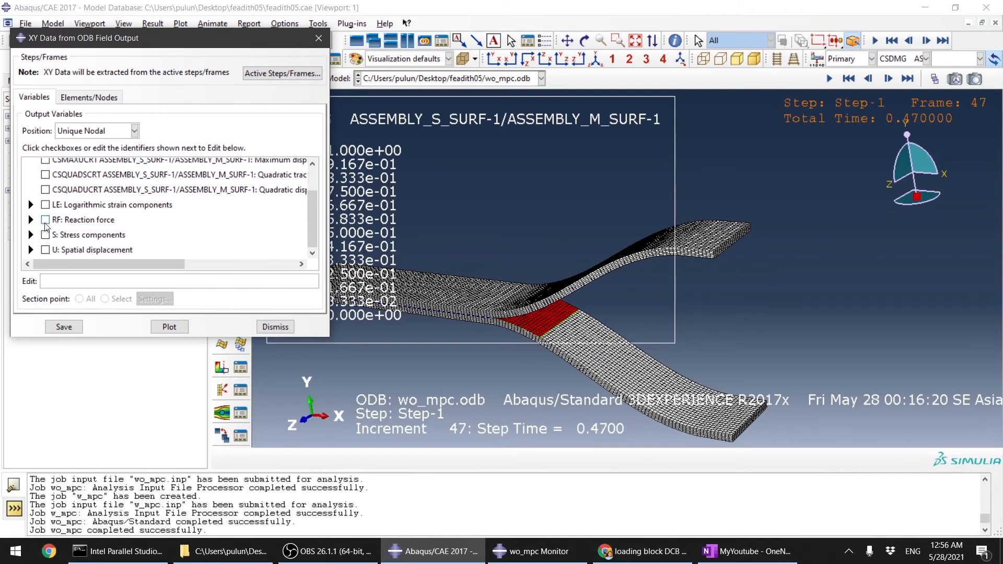
pyautogui.click(31, 219)
pyautogui.scroll(-3, 71, 236)
pyautogui.click(60, 206)
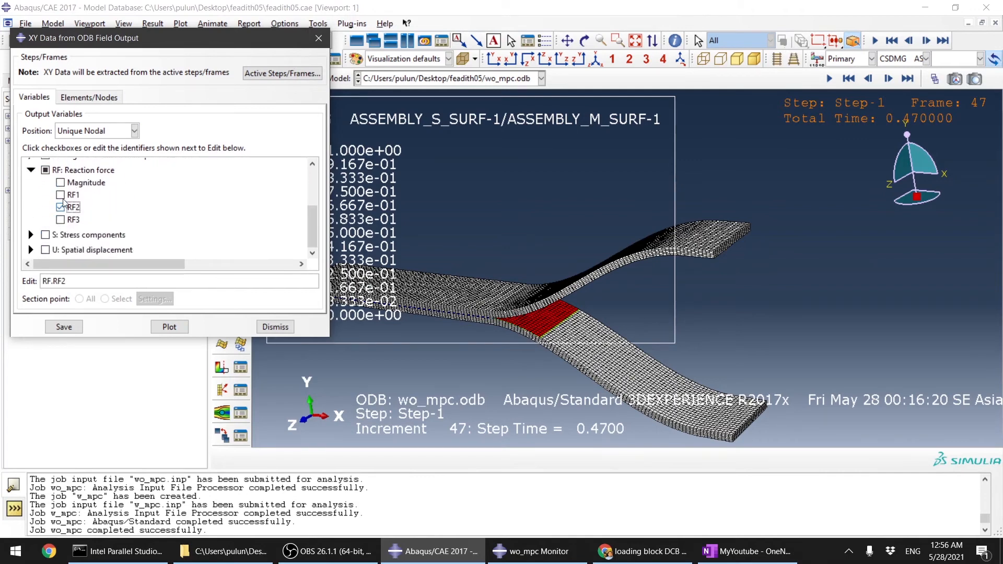
# Step: Browse node labels, node sets and internal sets to choose the nodes for the reaction force
pyautogui.click(89, 97)
pyautogui.click(52, 160)
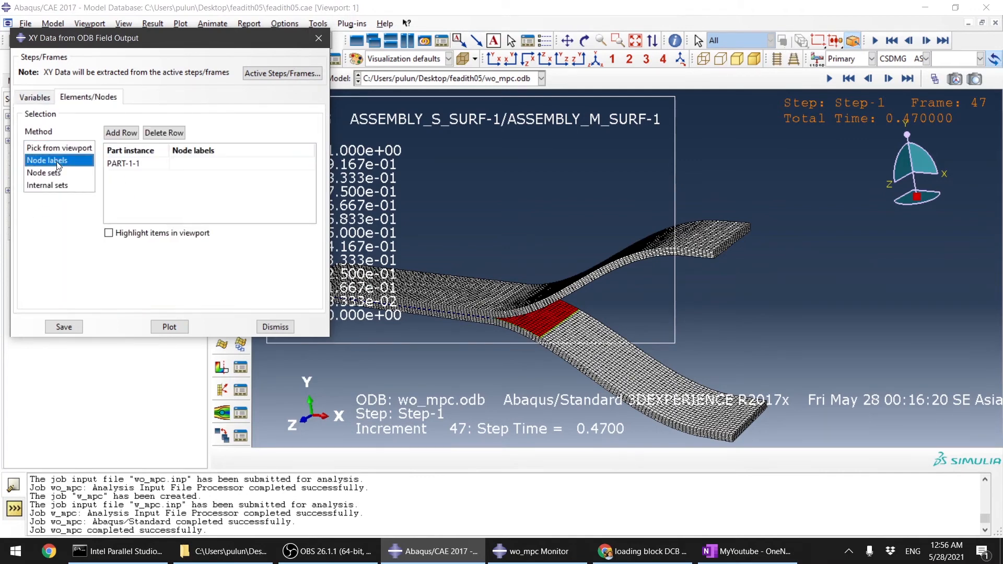
pyautogui.click(56, 173)
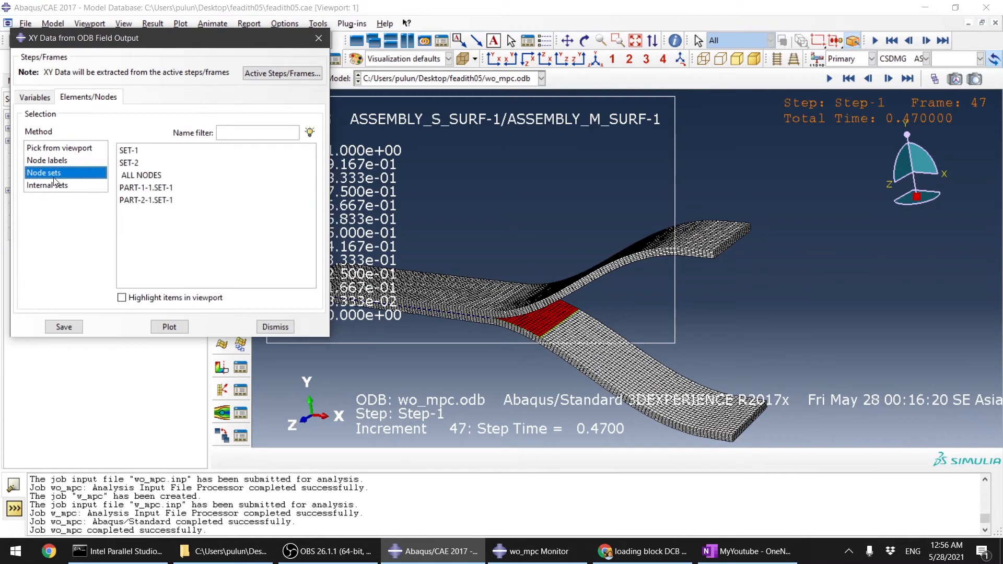
pyautogui.click(51, 187)
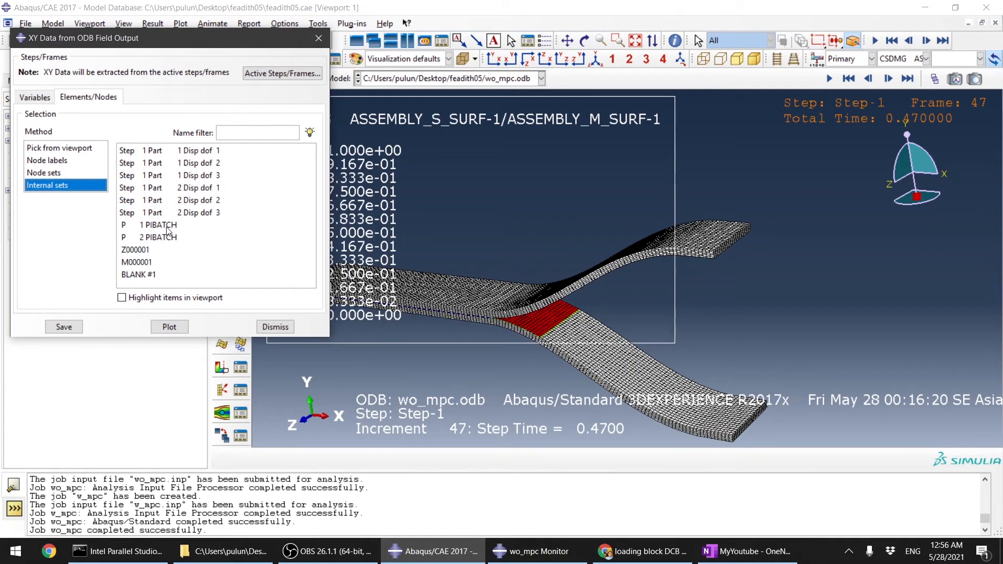
# Step: Compare the available node sets and internal sets for the reaction force node selection
pyautogui.click(55, 161)
pyautogui.click(72, 150)
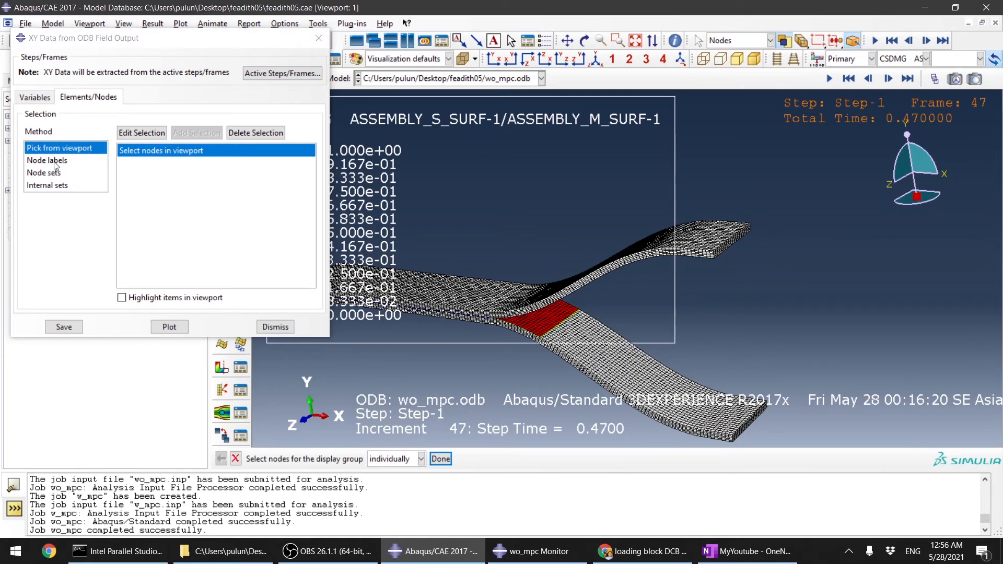
pyautogui.click(56, 163)
pyautogui.click(65, 172)
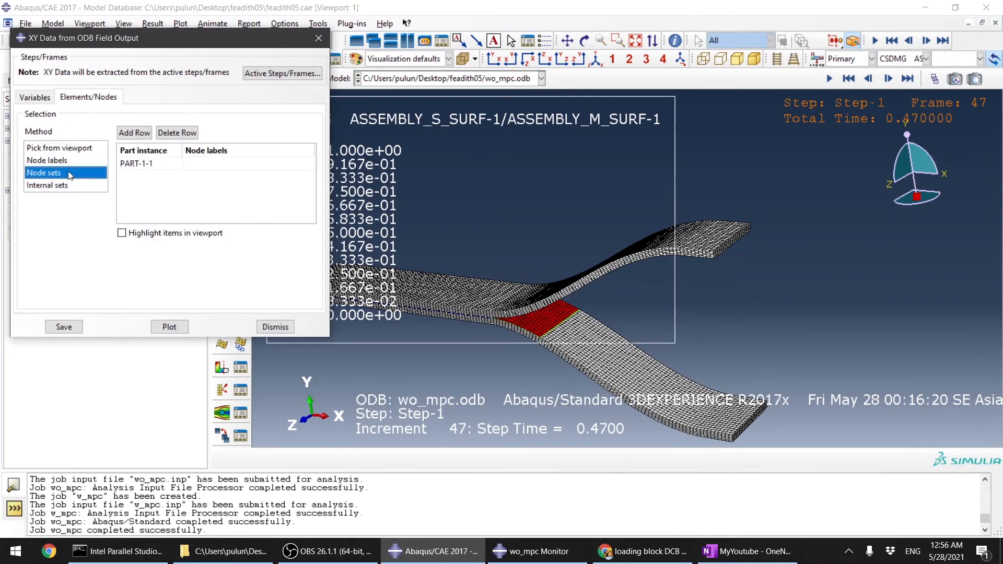
pyautogui.click(143, 163)
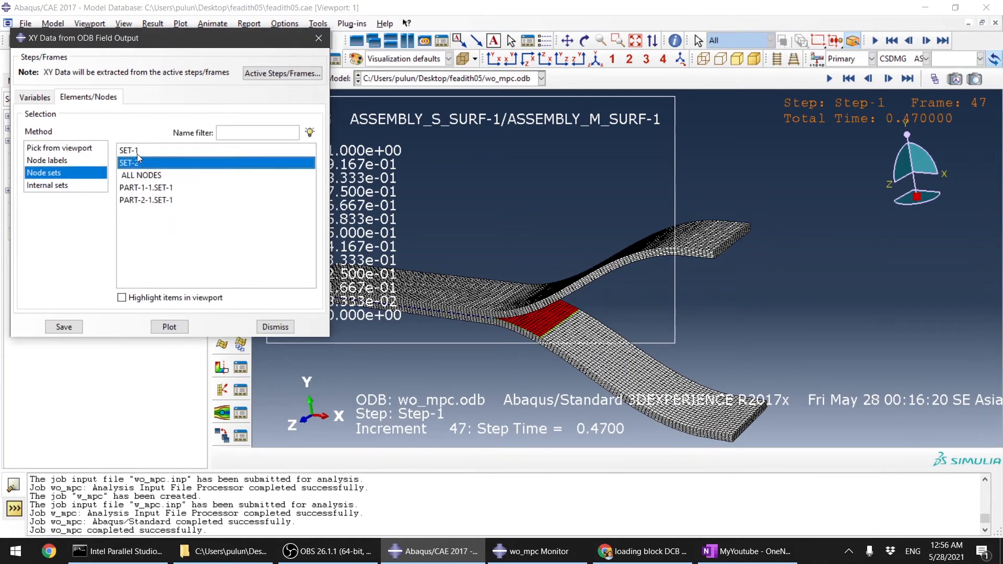
pyautogui.click(130, 151)
pyautogui.click(136, 189)
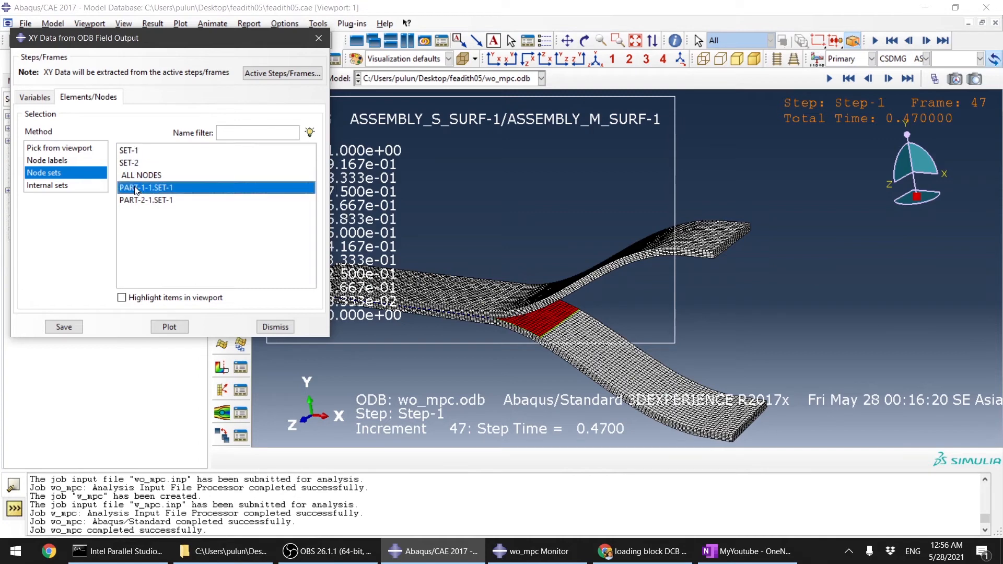
pyautogui.click(135, 200)
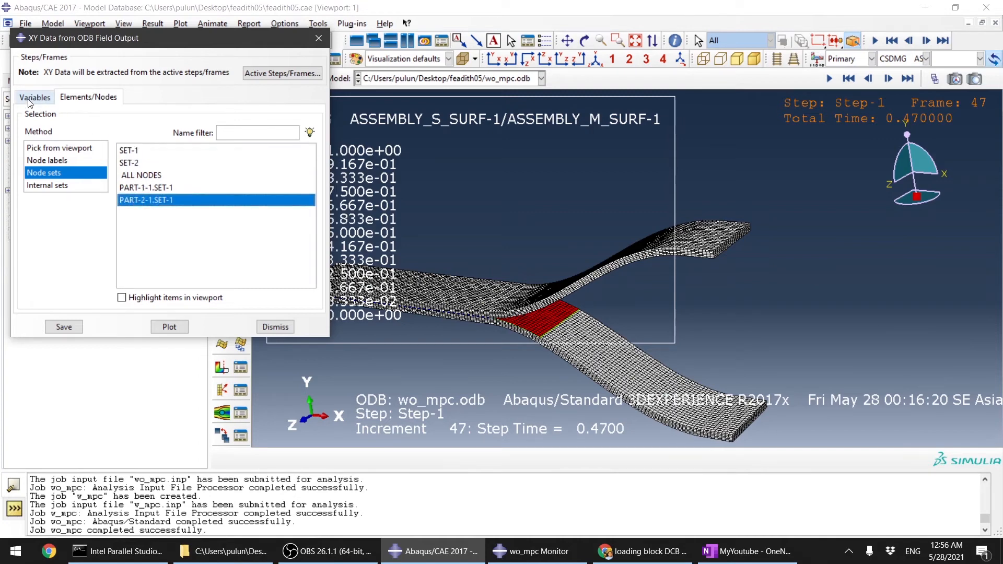
pyautogui.click(48, 160)
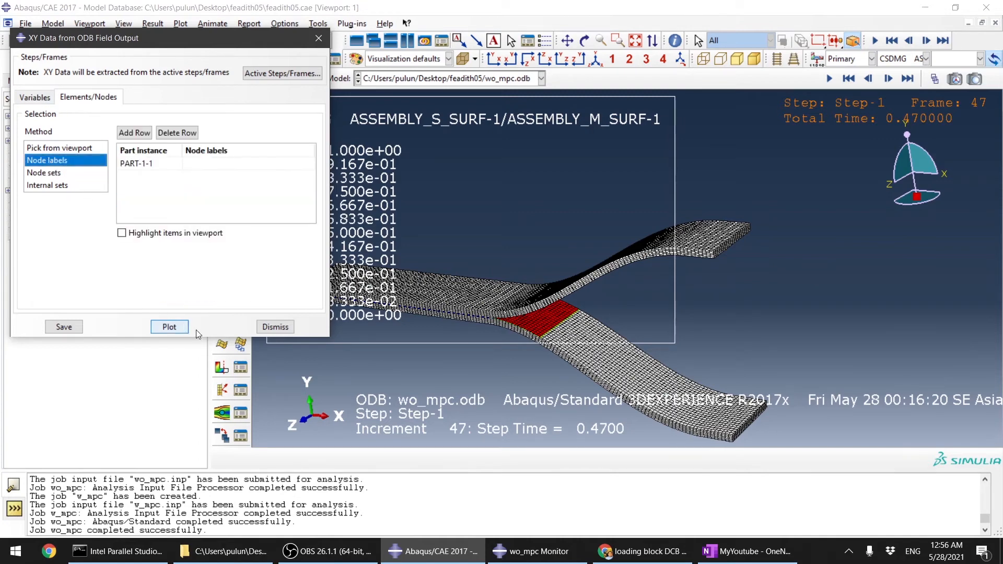
# Step: Reopen XY data from ODB field output, expand the reaction force output and review the internal sets
pyautogui.click(273, 328)
pyautogui.click(228, 308)
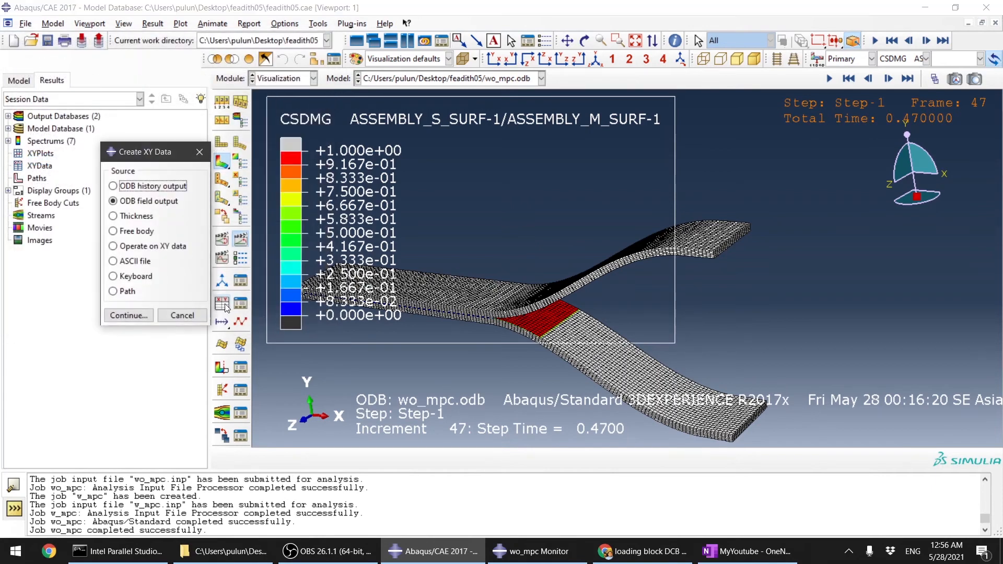
pyautogui.click(124, 315)
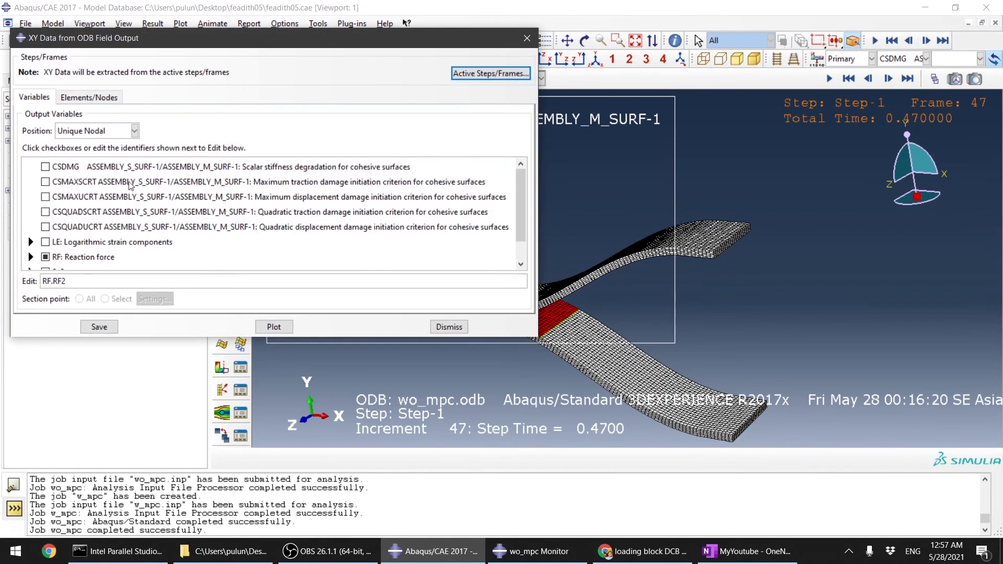
pyautogui.click(31, 257)
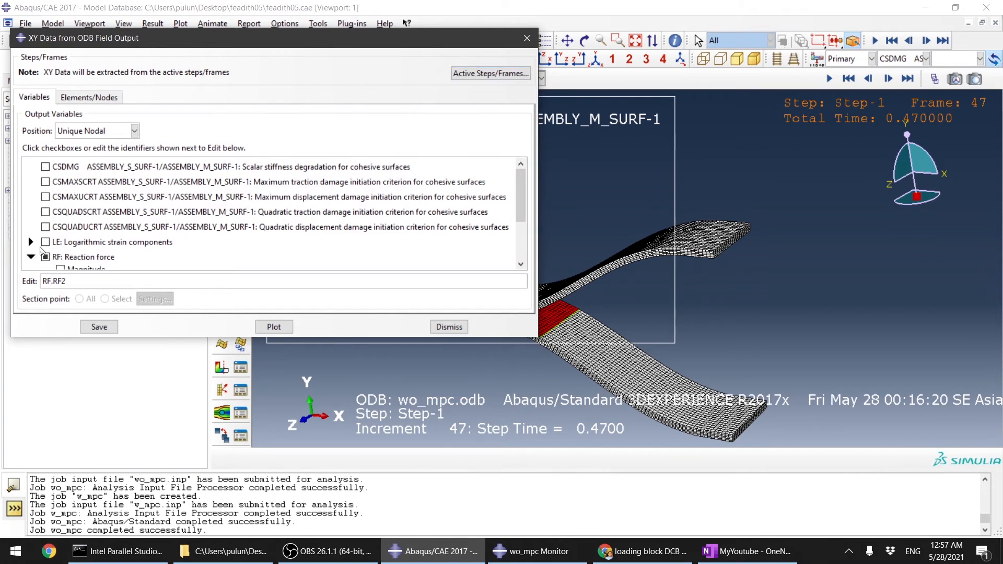
pyautogui.click(96, 101)
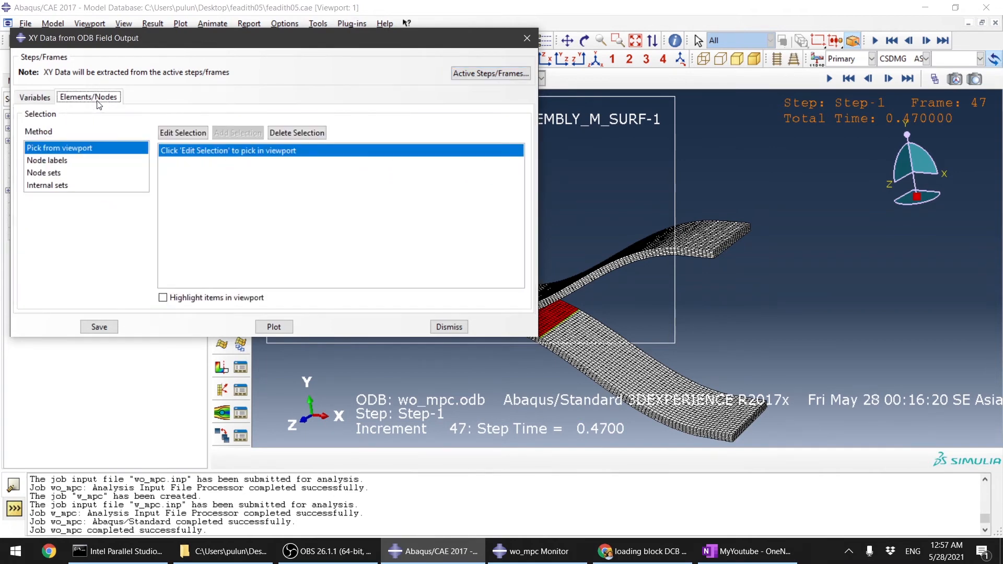
pyautogui.click(56, 173)
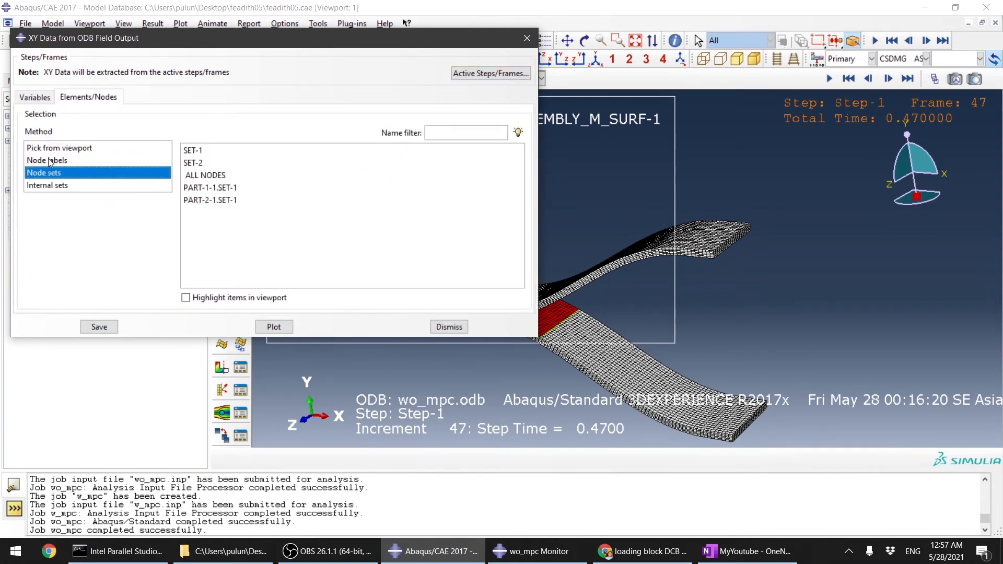
pyautogui.click(50, 161)
pyautogui.click(43, 186)
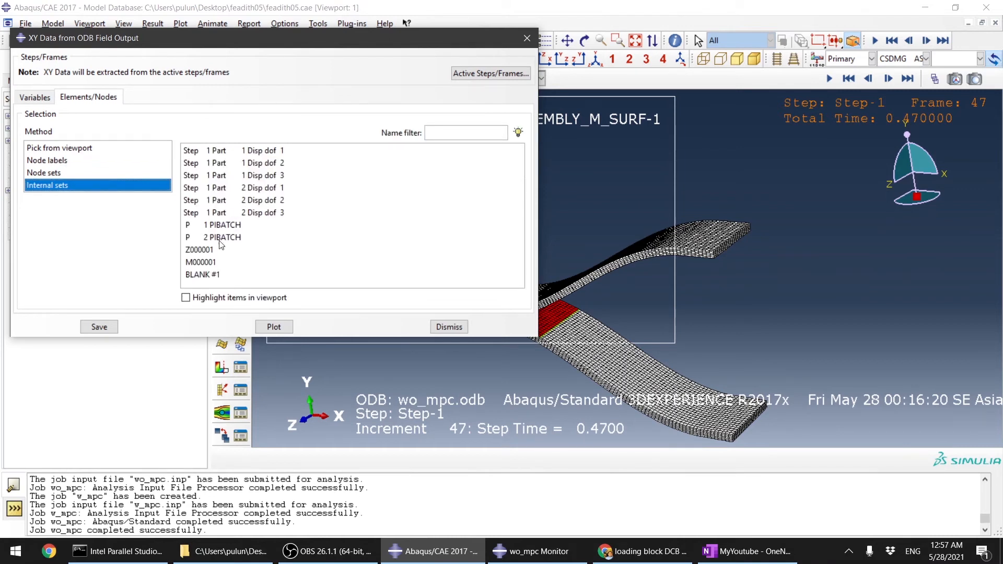
pyautogui.click(212, 263)
pyautogui.click(207, 250)
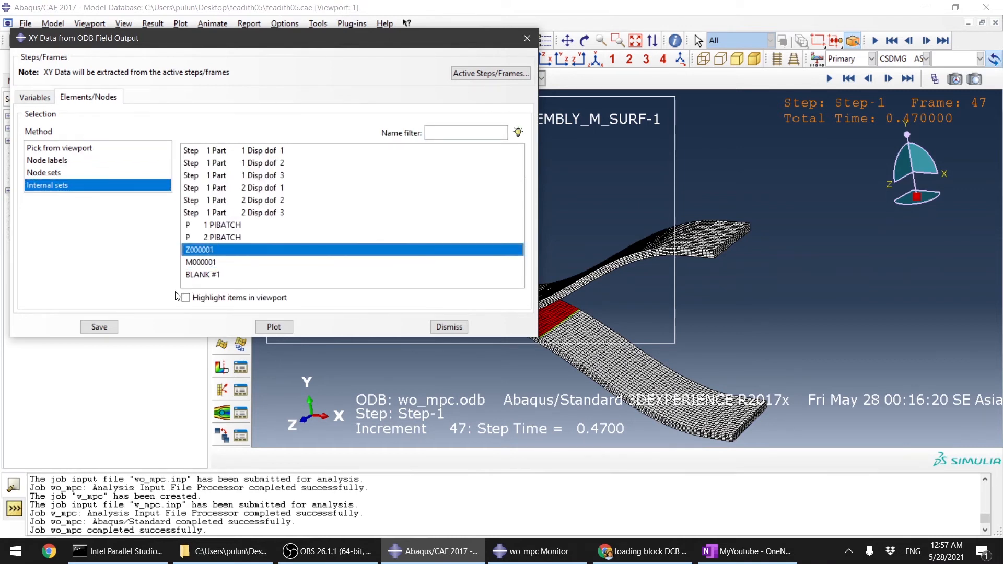
# Step: Turn on viewport highlighting and inspect which nodes each internal set covers on the specimen
pyautogui.click(185, 297)
pyautogui.click(211, 266)
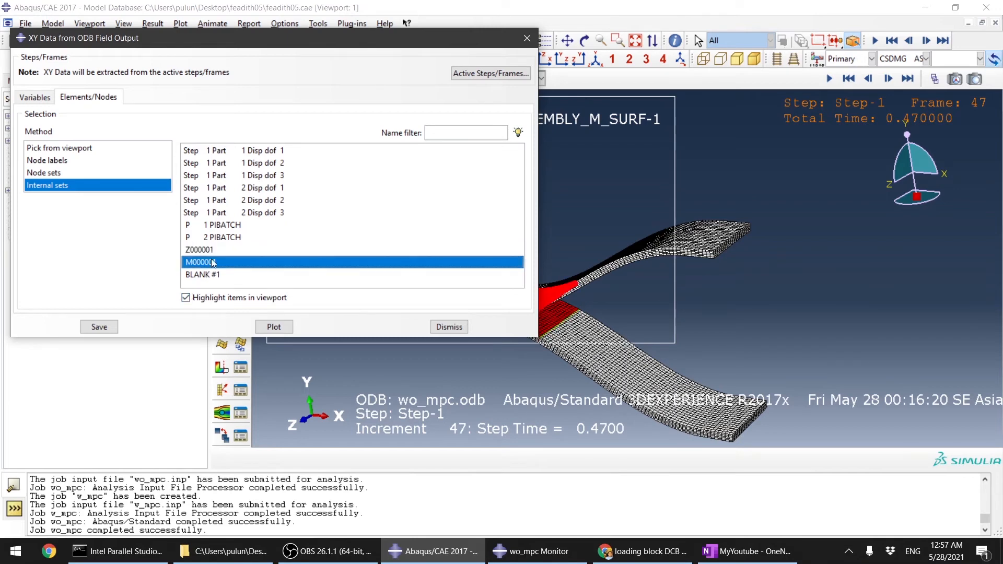
pyautogui.click(224, 237)
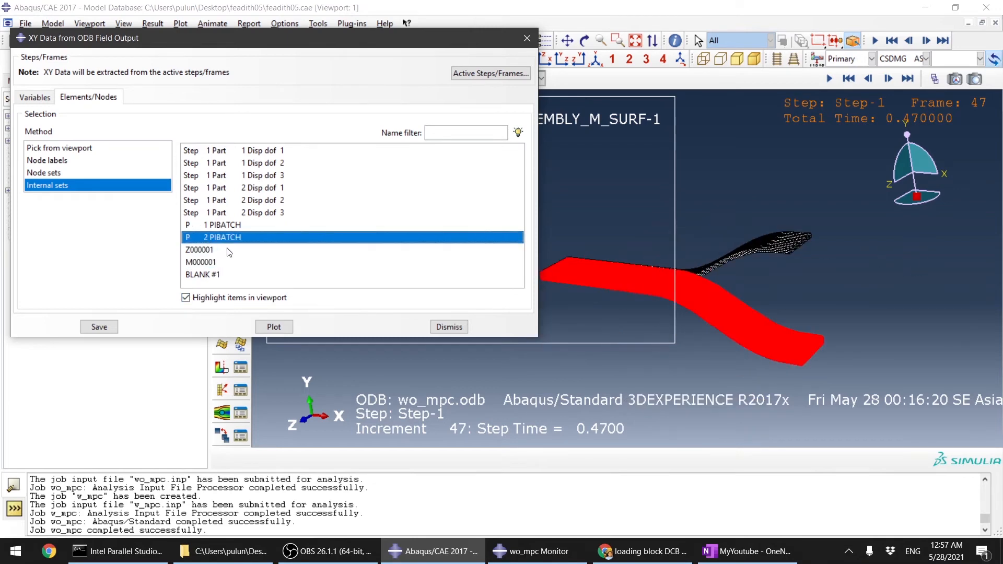
pyautogui.click(253, 224)
pyautogui.click(262, 212)
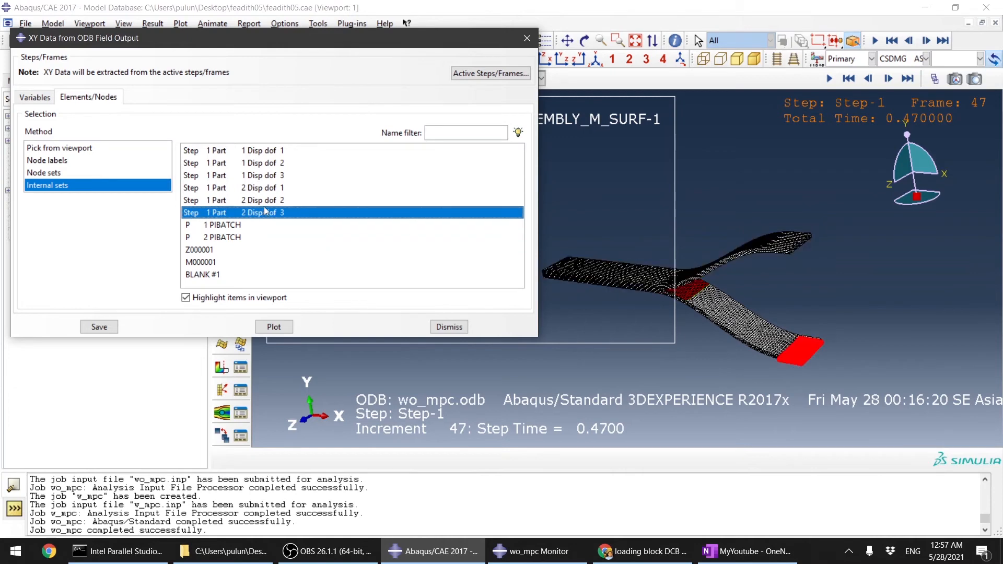
pyautogui.click(276, 201)
pyautogui.click(272, 189)
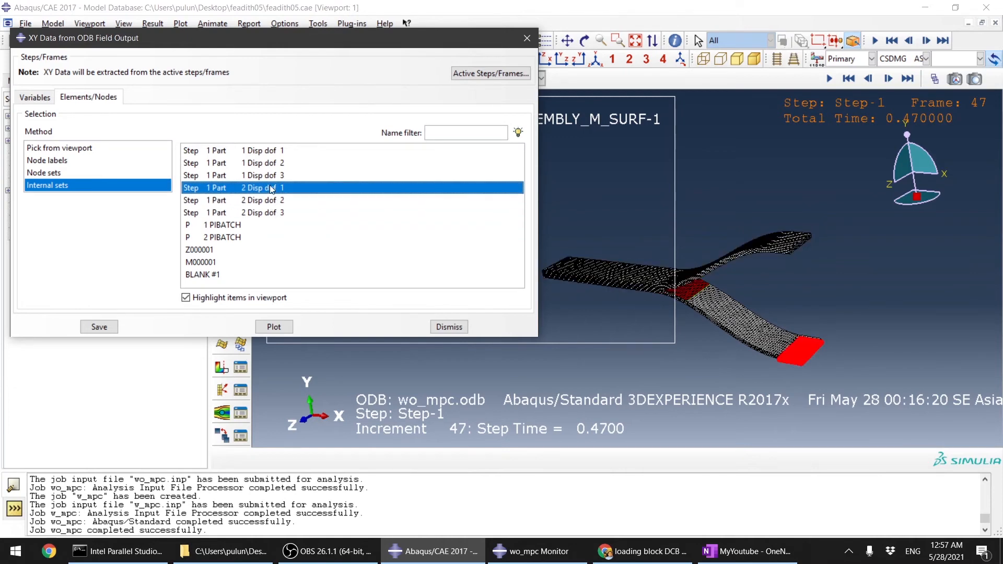
pyautogui.click(274, 175)
pyautogui.click(269, 162)
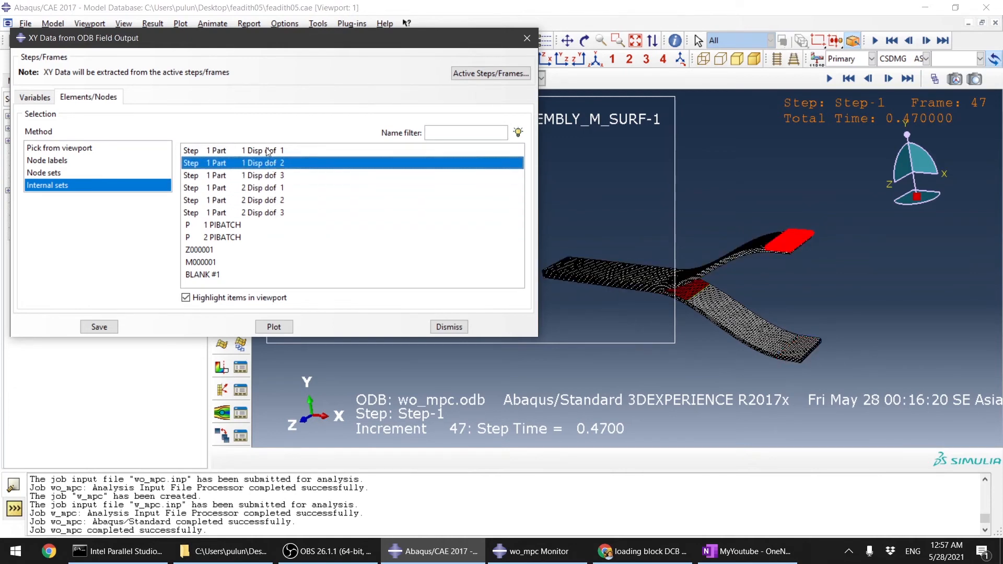
pyautogui.click(267, 151)
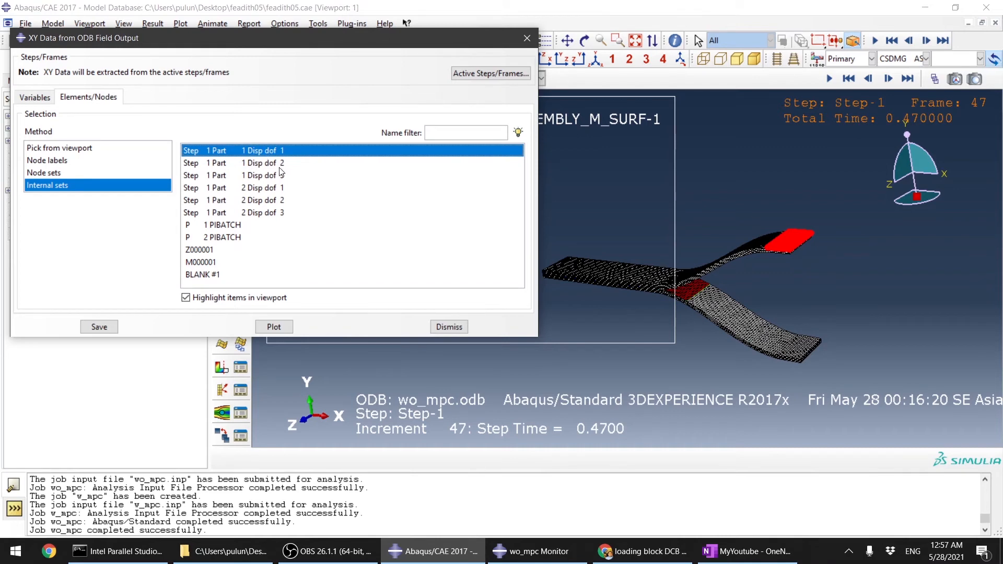
pyautogui.click(280, 165)
pyautogui.click(272, 176)
pyautogui.click(273, 188)
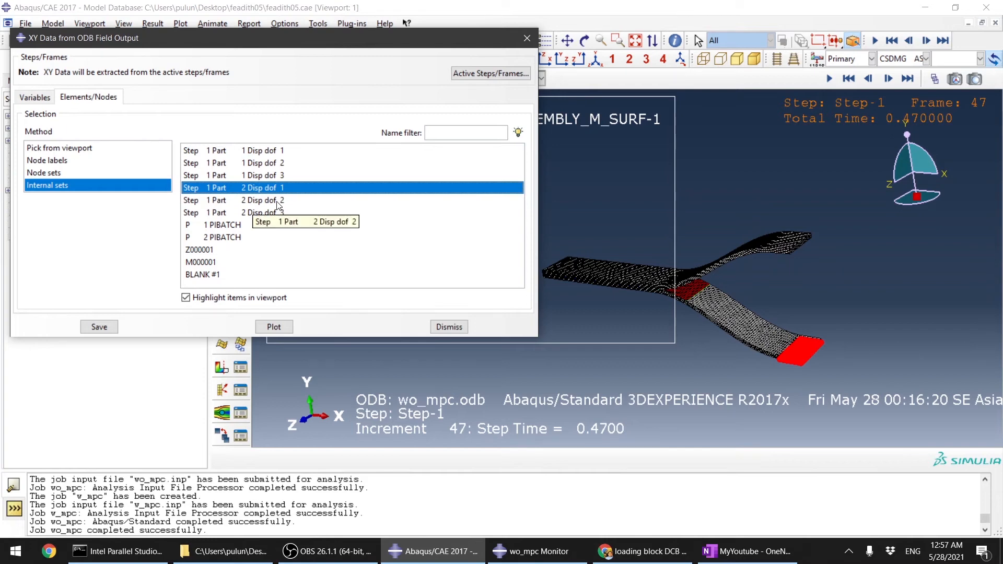
pyautogui.click(278, 201)
# Step: Highlight each node set in the viewport and select node set SET-1 at the loaded arm end
pyautogui.click(84, 173)
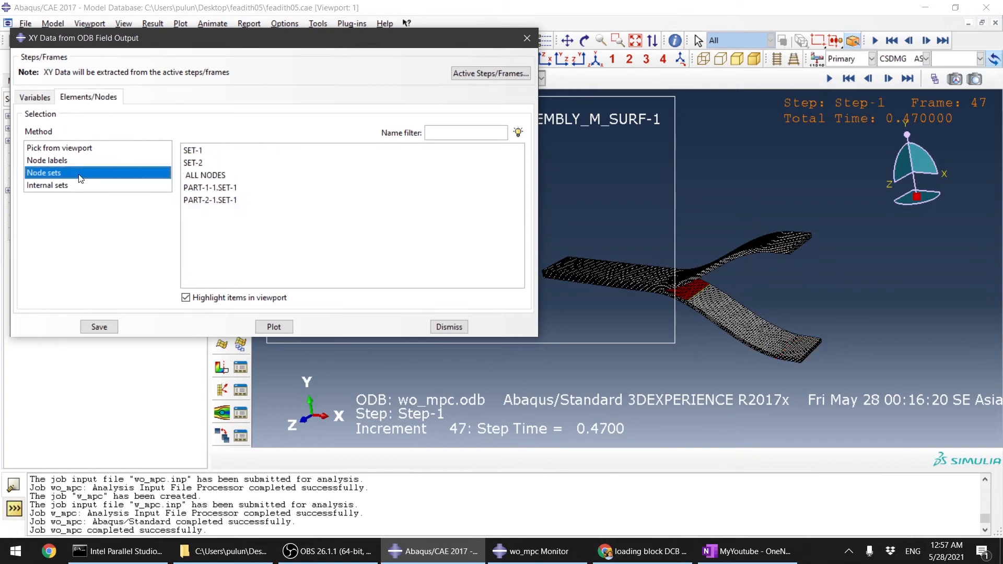
pyautogui.click(206, 201)
pyautogui.click(228, 188)
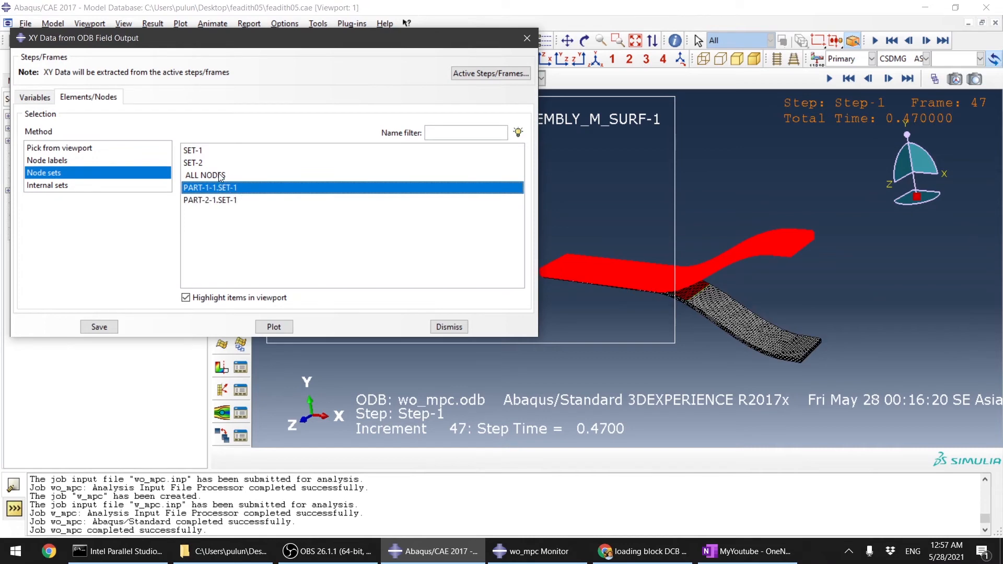
pyautogui.click(222, 176)
pyautogui.click(207, 162)
pyautogui.click(204, 152)
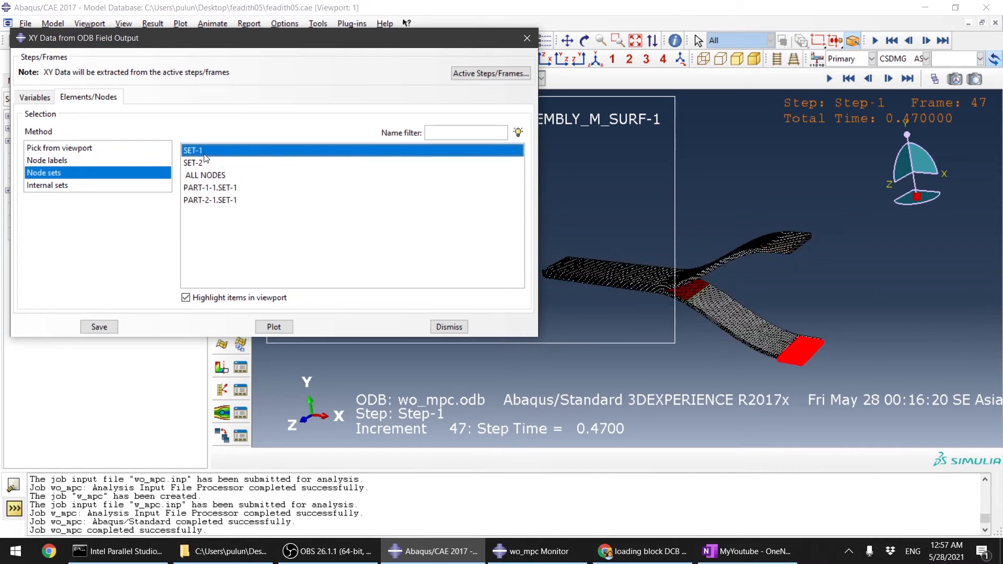
pyautogui.click(207, 162)
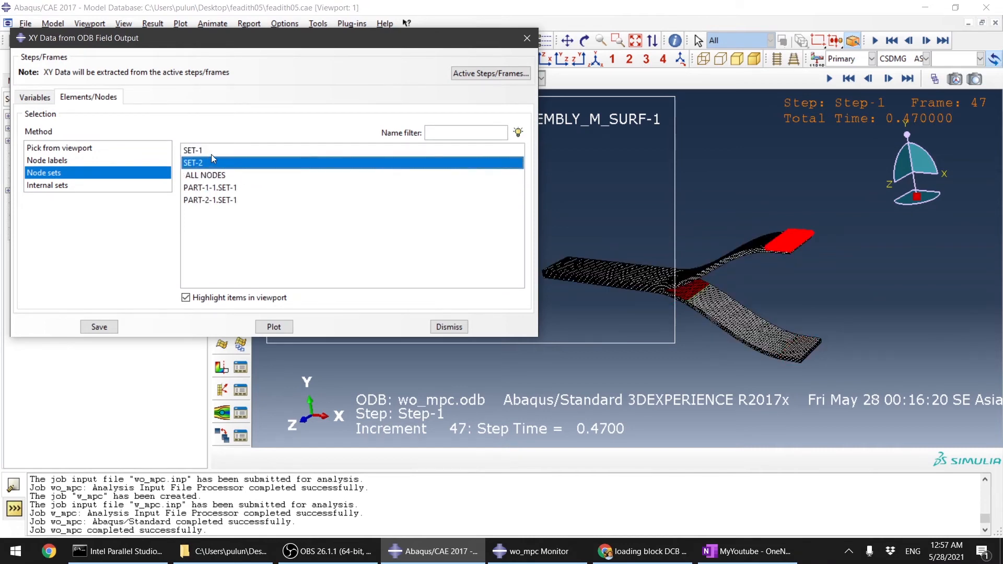
pyautogui.click(211, 149)
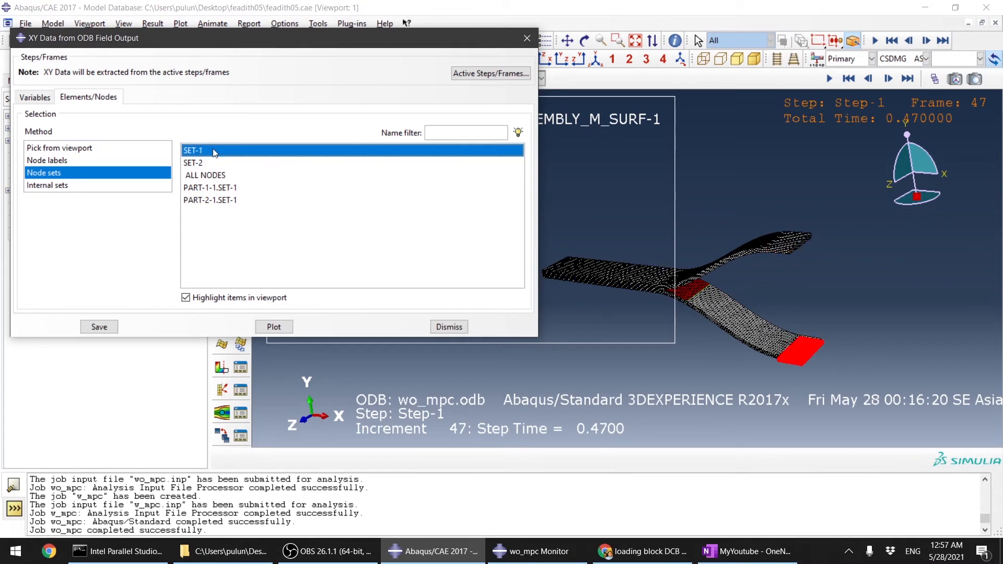
# Step: Save the RF2 XY data for SET-1 using default names
pyautogui.click(99, 327)
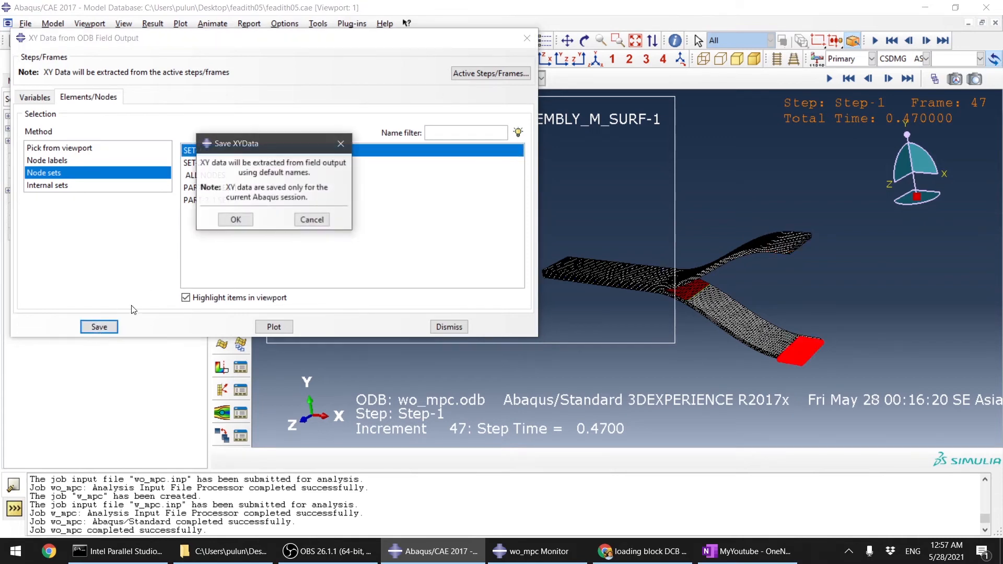
pyautogui.click(235, 219)
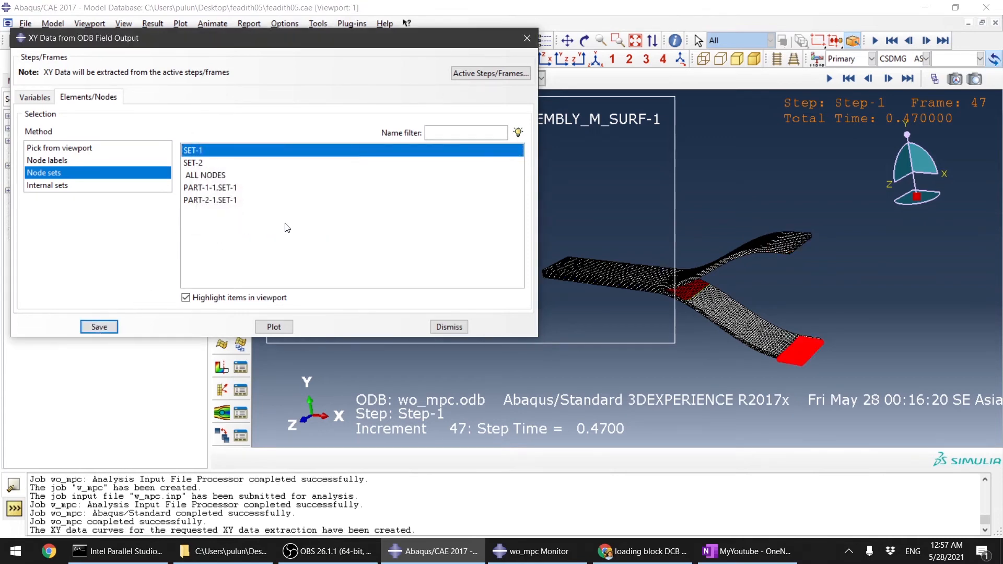
# Step: Close the dialog and open the XY Data Manager to review the saved RF2 node curves
pyautogui.scroll(-5, 849, 371)
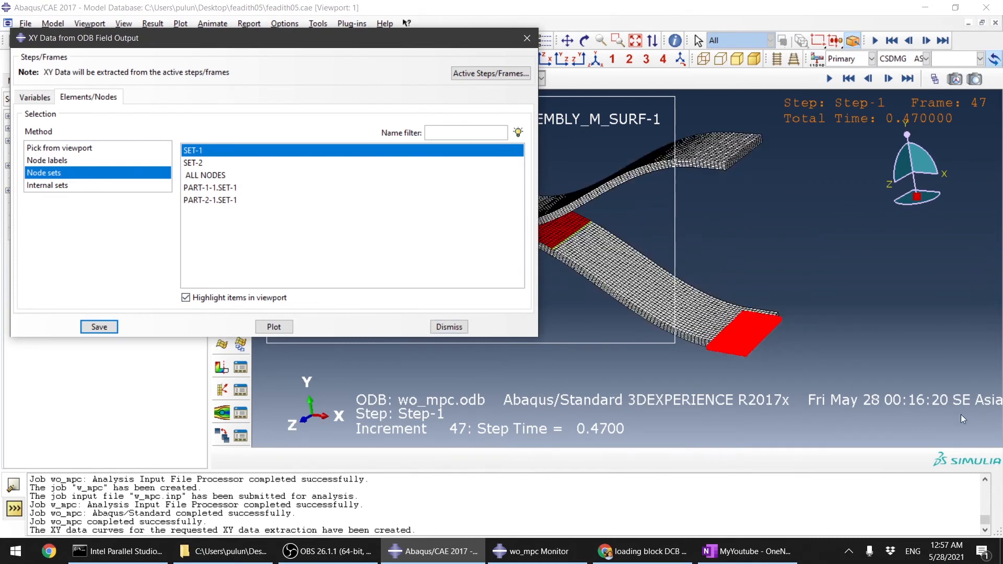
pyautogui.click(449, 327)
pyautogui.click(222, 305)
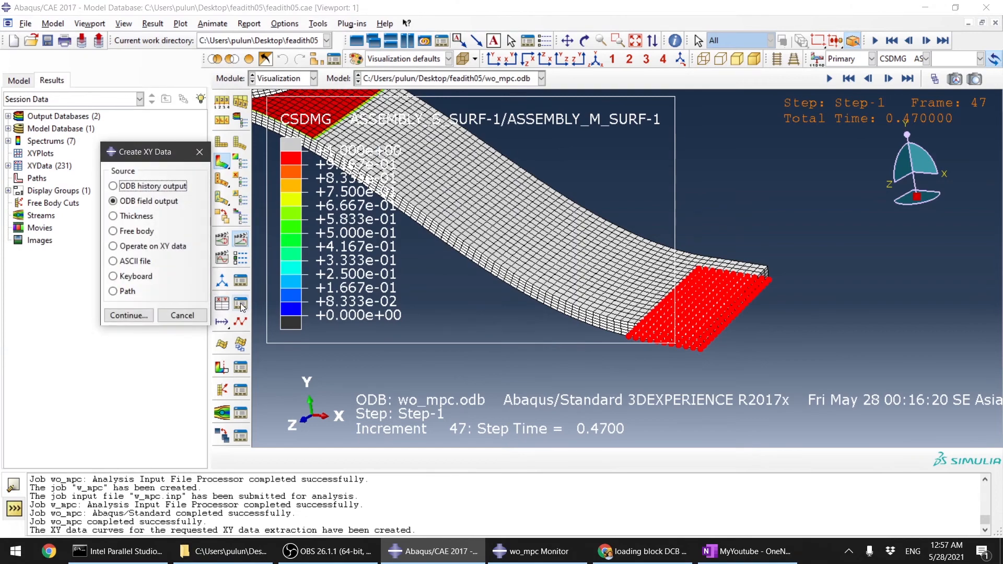
pyautogui.click(184, 315)
pyautogui.click(240, 305)
pyautogui.scroll(-15, 292, 254)
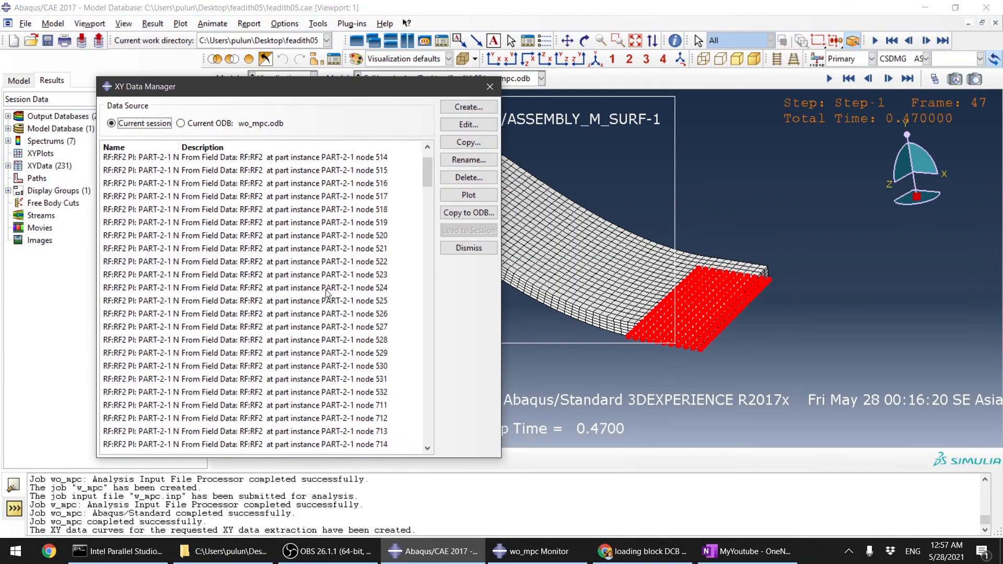
# Step: Build an Operate on XY data expression applying sum to all the saved RF2 node curves
pyautogui.click(469, 107)
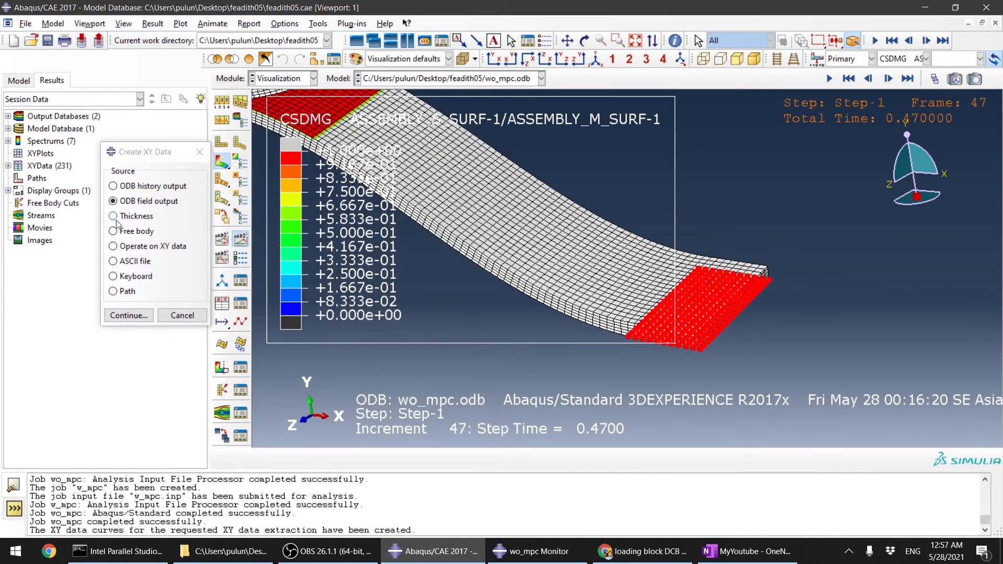
pyautogui.click(127, 247)
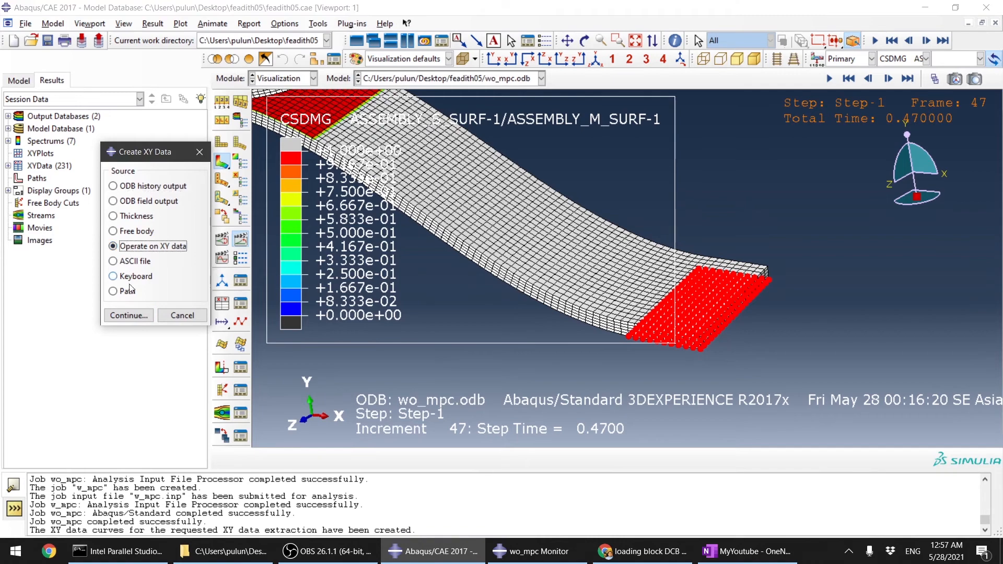
pyautogui.click(129, 315)
pyautogui.scroll(-15, 645, 397)
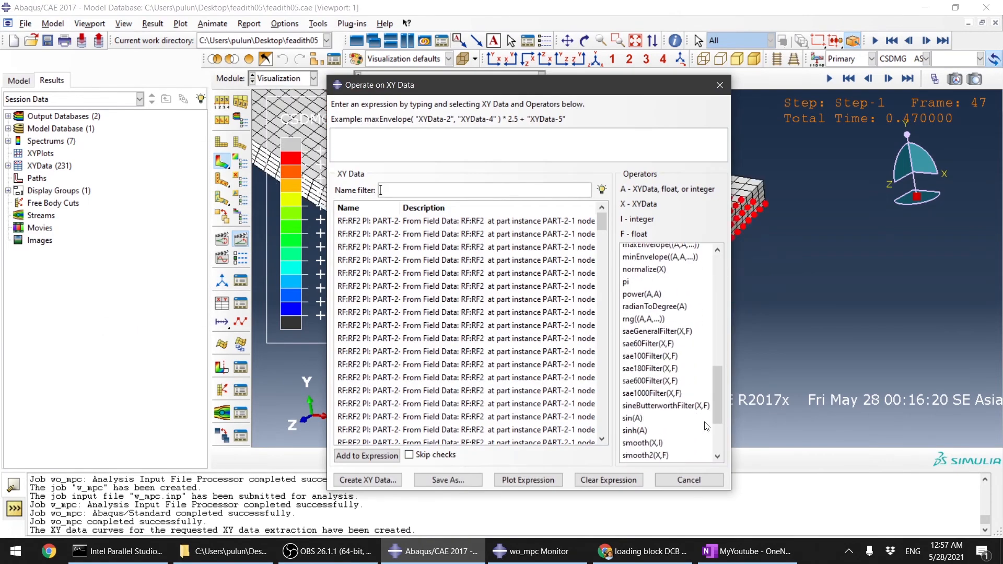
pyautogui.click(645, 393)
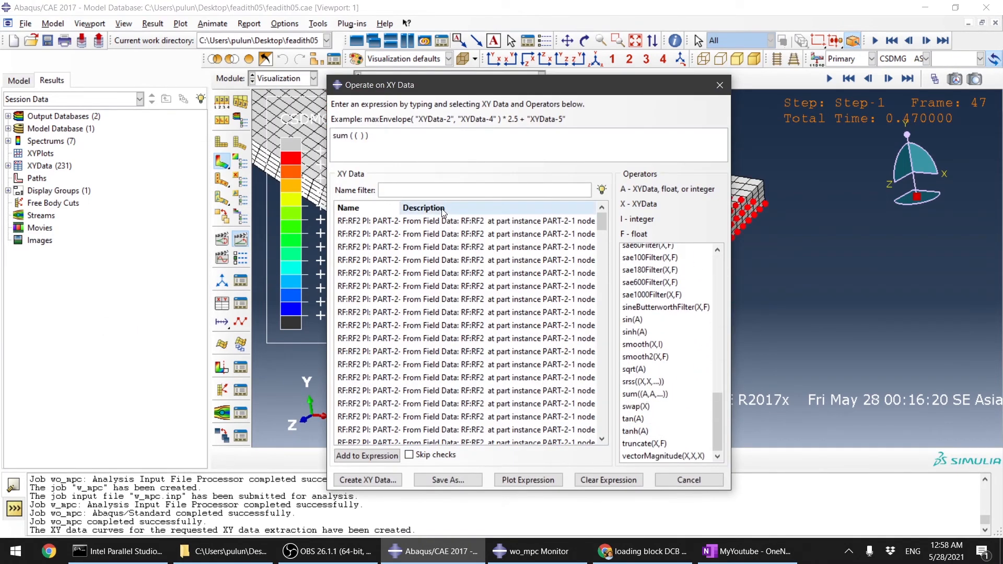
pyautogui.click(590, 221)
pyautogui.moveTo(602, 223); pyautogui.dragTo(606, 433)
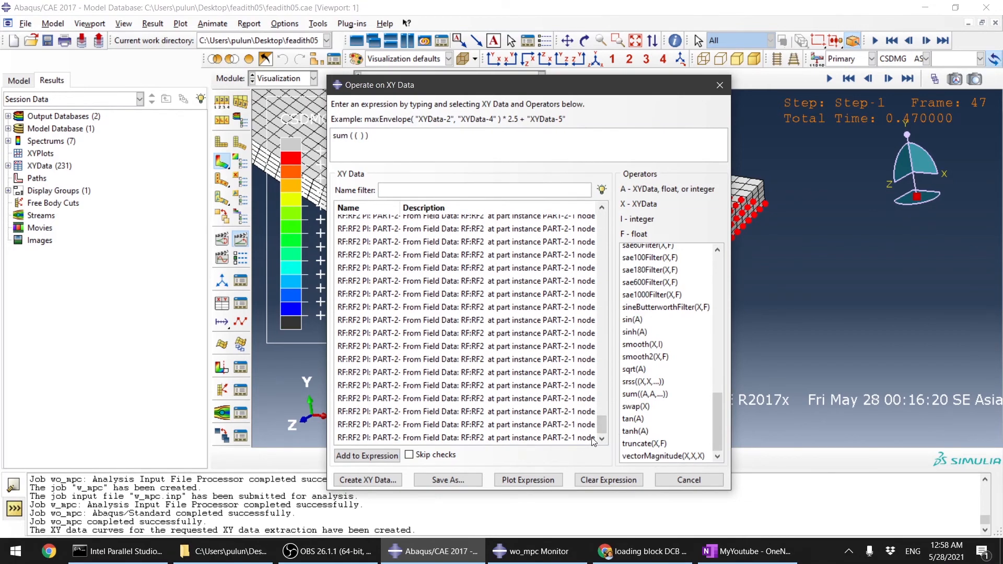
pyautogui.keyDown('shift'); pyautogui.click(553, 439); pyautogui.keyUp('shift')
pyautogui.click(376, 454)
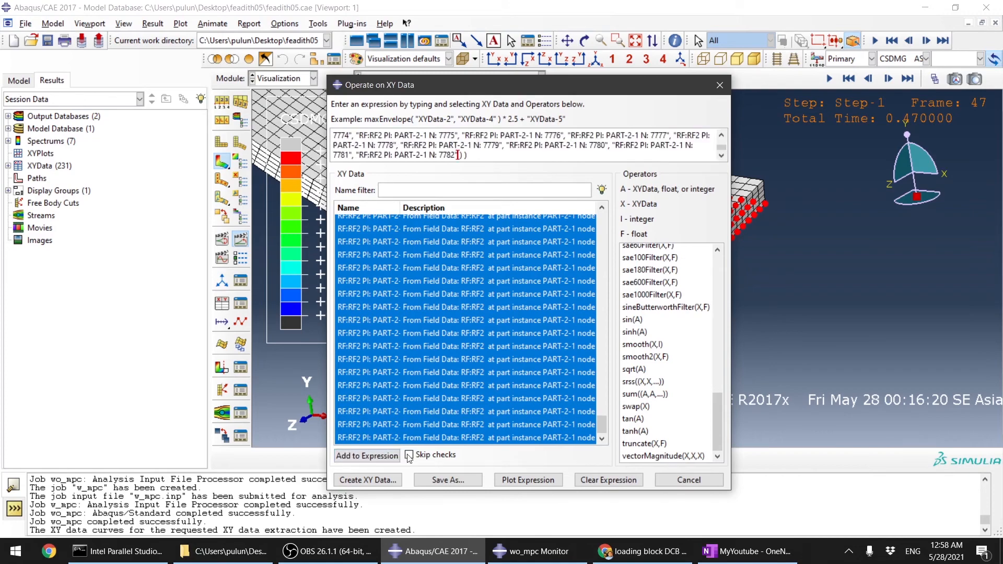
# Step: Save the summed expression as XYData-1 and close the operation dialog
pyautogui.click(448, 480)
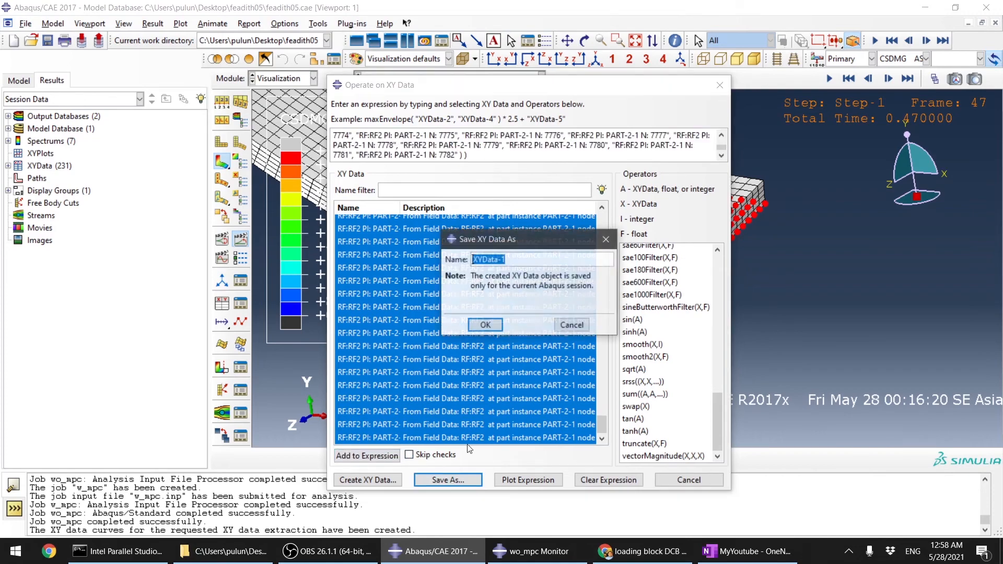
pyautogui.click(484, 325)
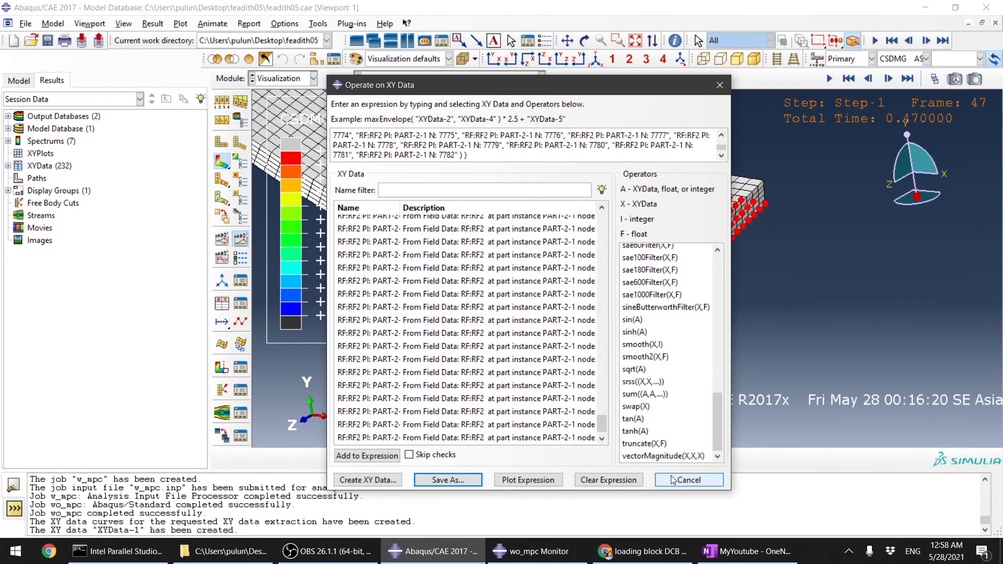
pyautogui.click(690, 480)
# Step: Plot XYData-1 to view the summed reaction force against time
pyautogui.click(240, 303)
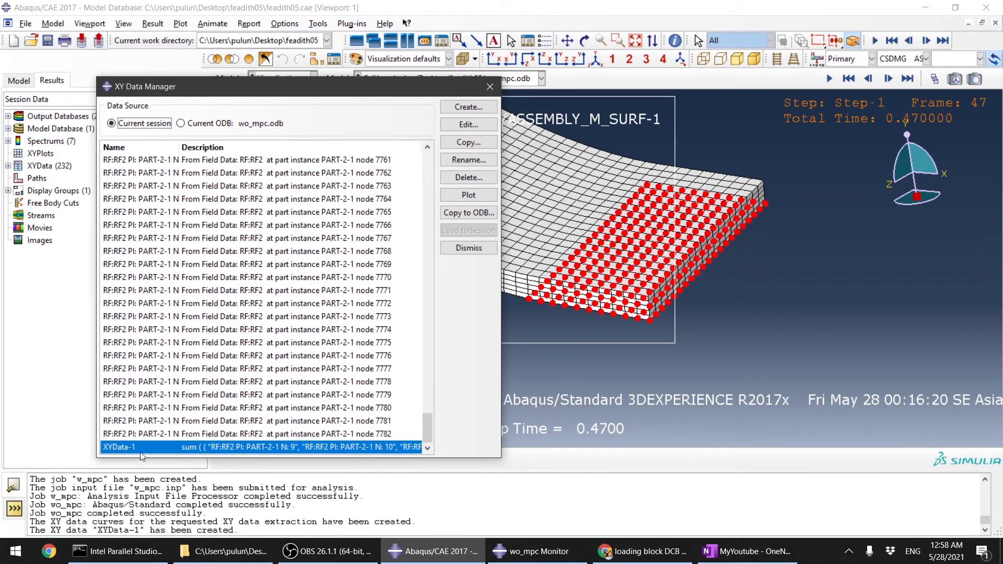
pyautogui.click(454, 196)
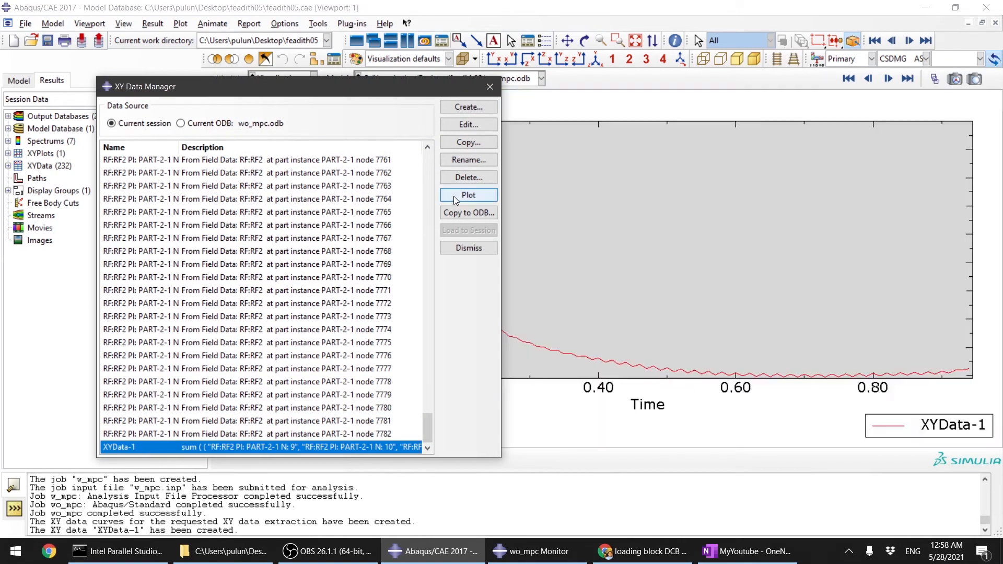
pyautogui.moveTo(420, 87); pyautogui.dragTo(856, 216)
pyautogui.scroll(-3, 470, 217)
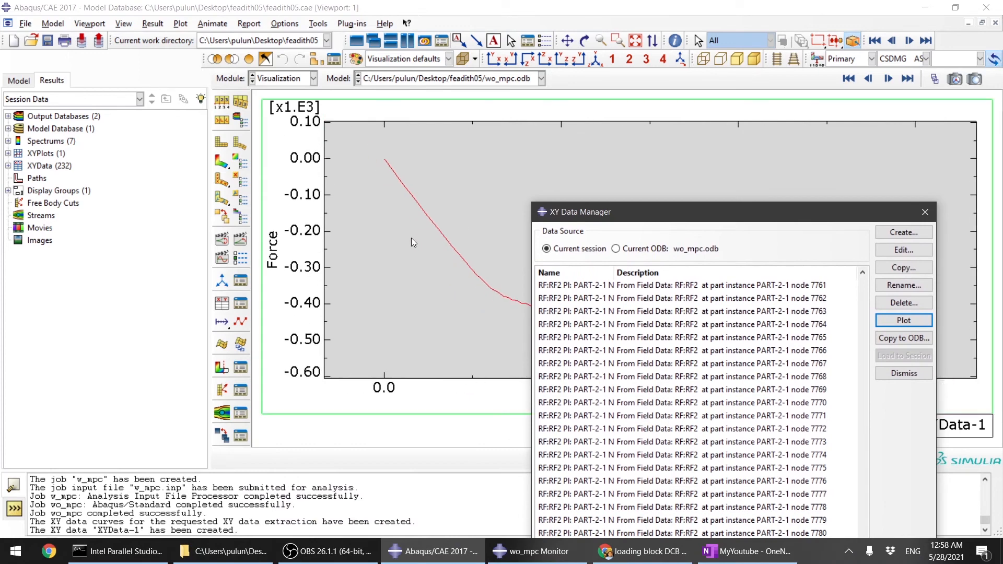
pyautogui.moveTo(600, 213); pyautogui.dragTo(737, 326)
pyautogui.scroll(2, 579, 254)
pyautogui.scroll(-2, 528, 255)
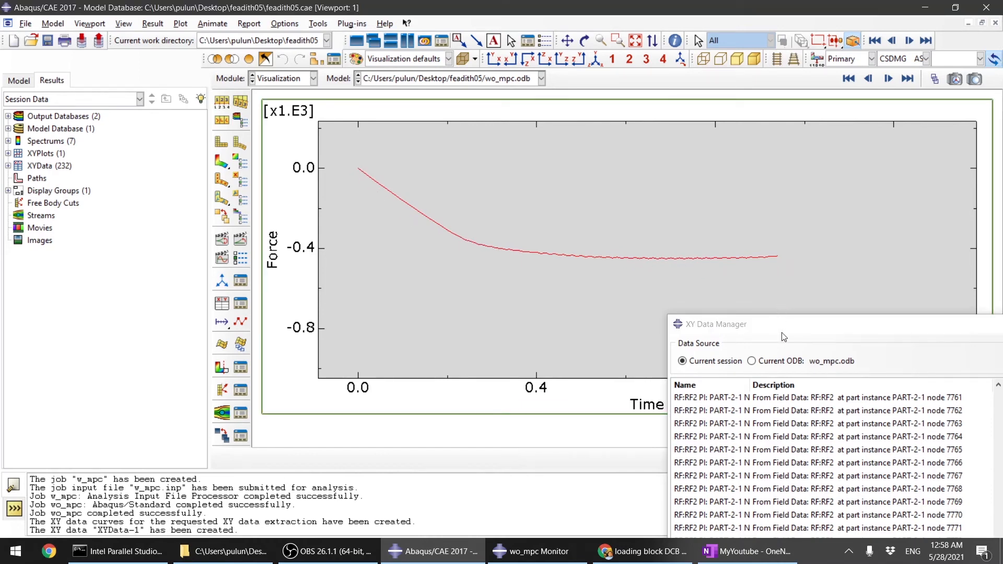
pyautogui.moveTo(780, 333); pyautogui.dragTo(483, 308)
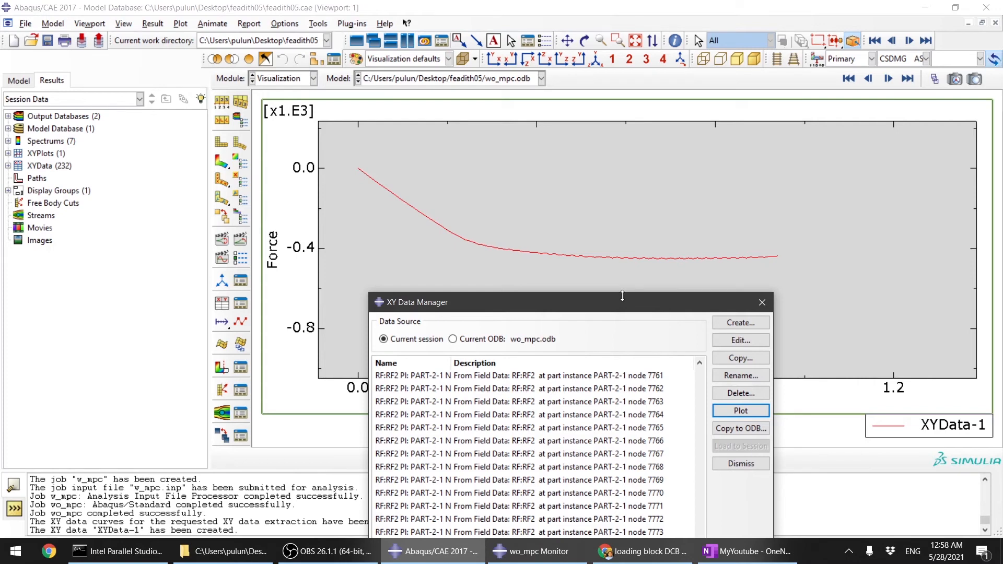
pyautogui.moveTo(597, 309)
pyautogui.mouseDown()
pyautogui.moveTo(538, 203)
pyautogui.moveTo(715, 235)
pyautogui.moveTo(627, 203)
pyautogui.moveTo(607, 301)
pyautogui.mouseUp()
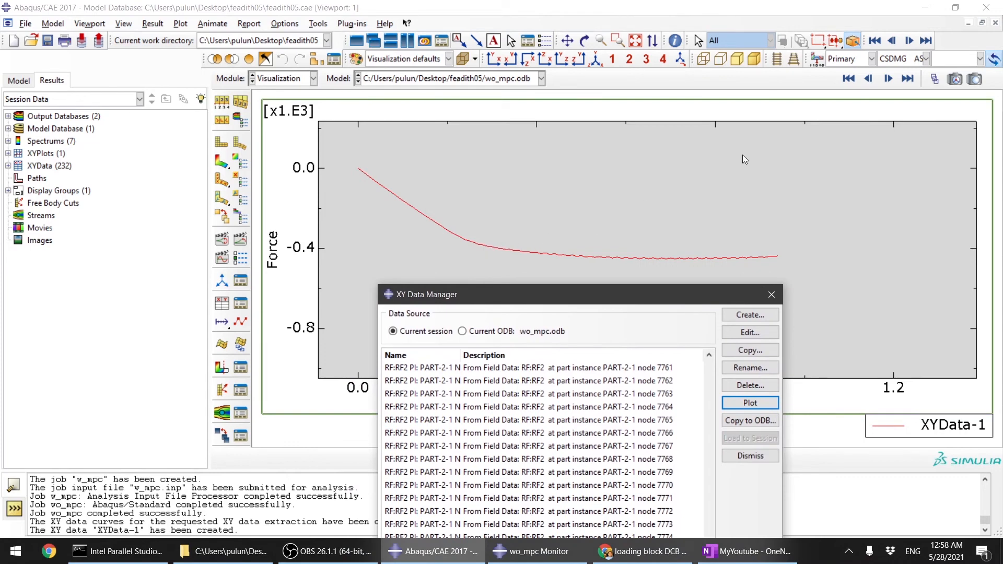
pyautogui.moveTo(637, 297); pyautogui.dragTo(622, 201)
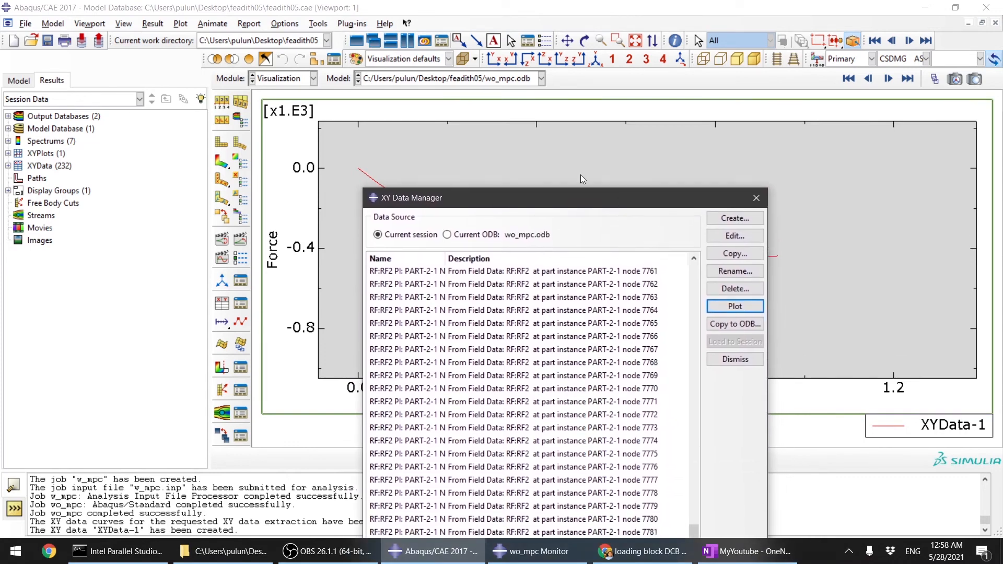
# Step: Open the Job Manager, check the w_mpc job's monitor, and open its results
pyautogui.click(292, 80)
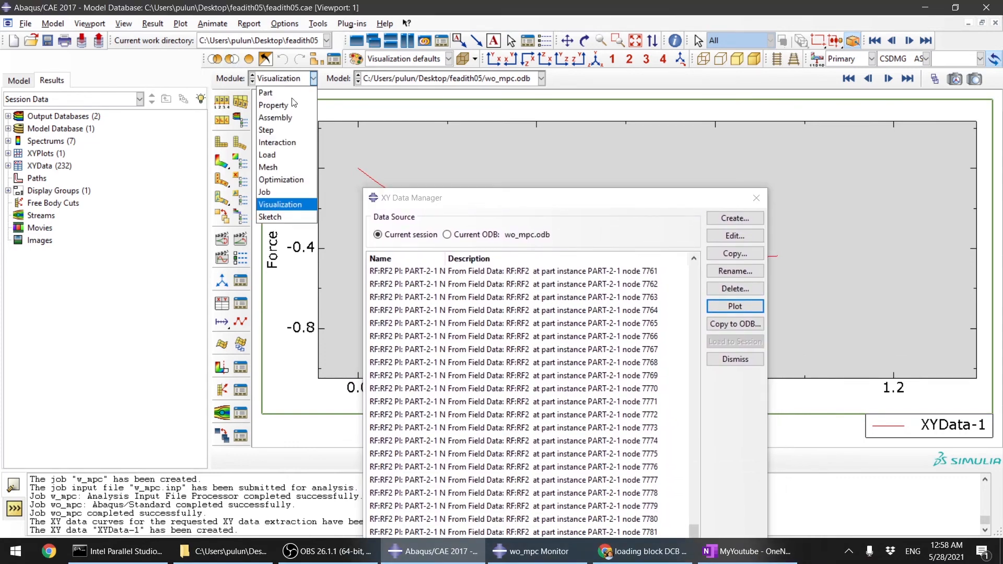
pyautogui.click(282, 194)
pyautogui.click(359, 214)
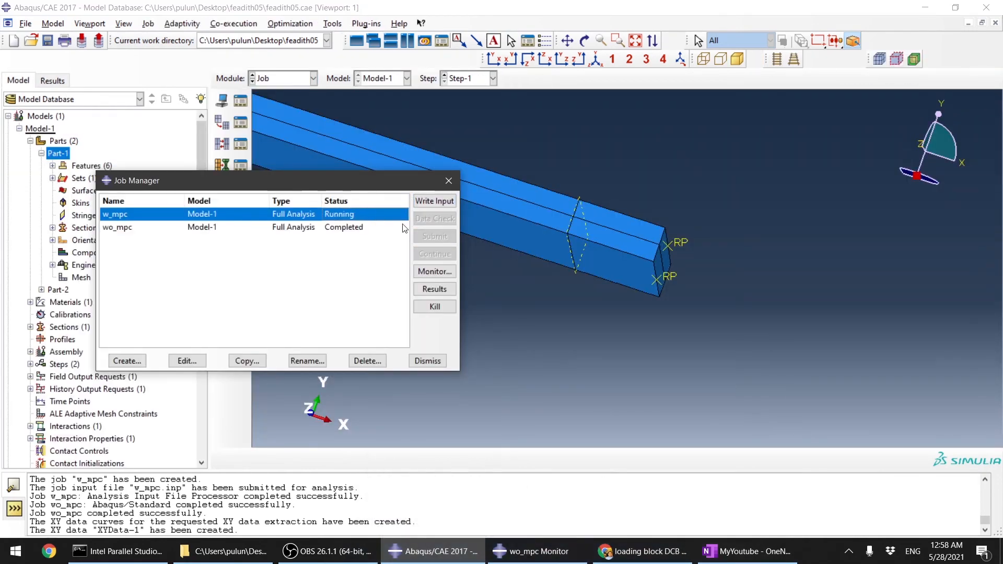
pyautogui.click(426, 272)
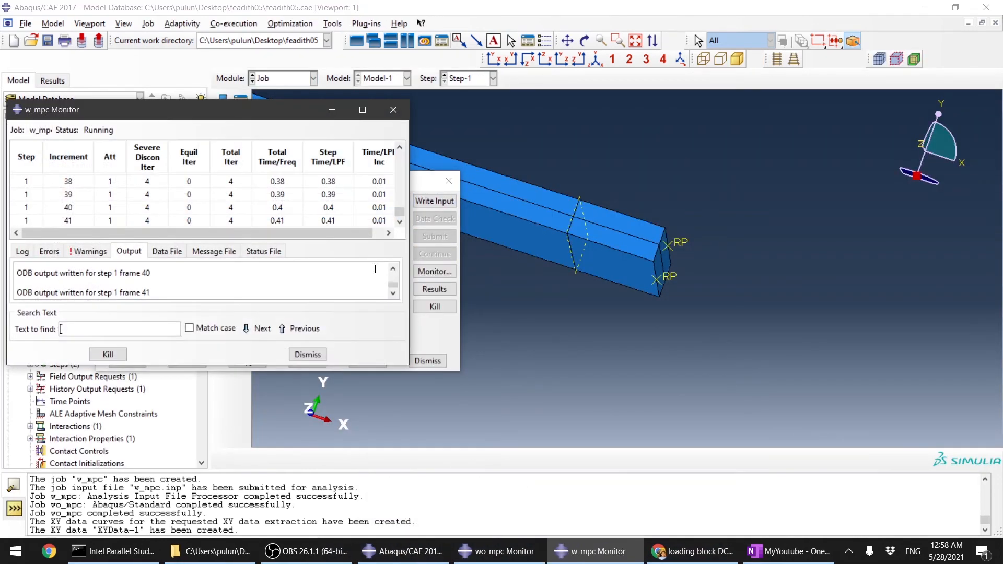
pyautogui.click(314, 355)
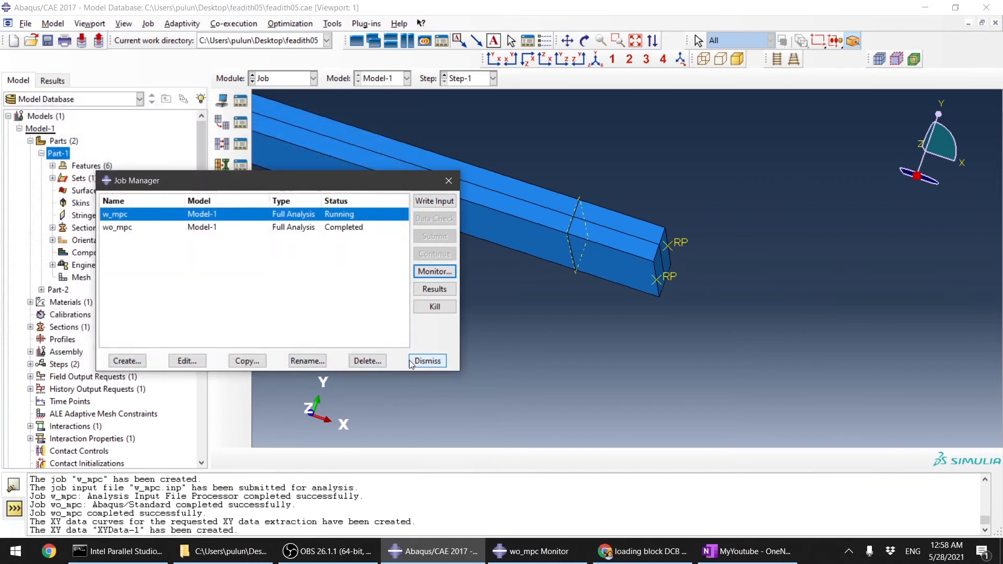
pyautogui.click(435, 289)
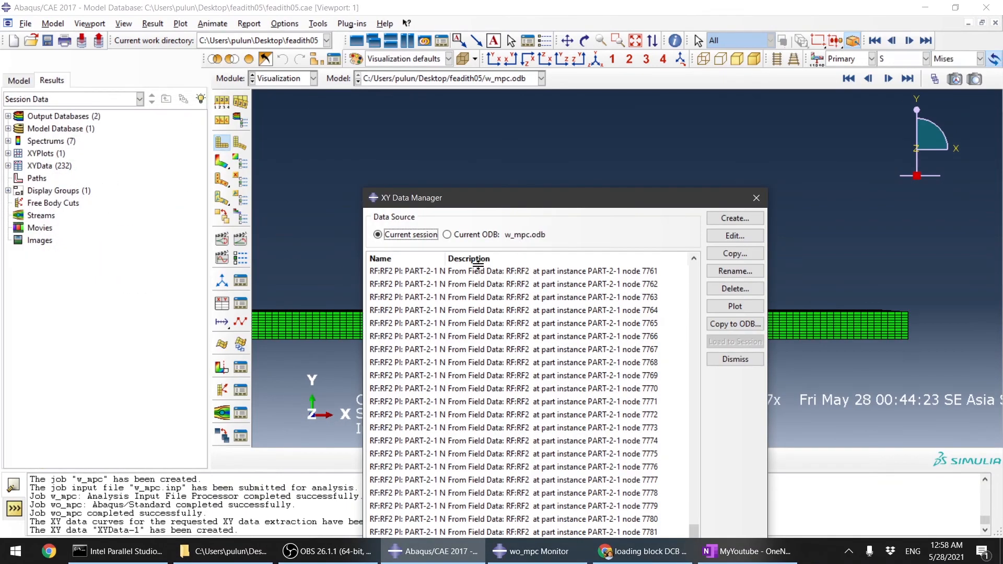
# Step: Delete all individual RF2 node XY data from the session and close the XY Data Manager
pyautogui.moveTo(690, 197); pyautogui.dragTo(560, 111)
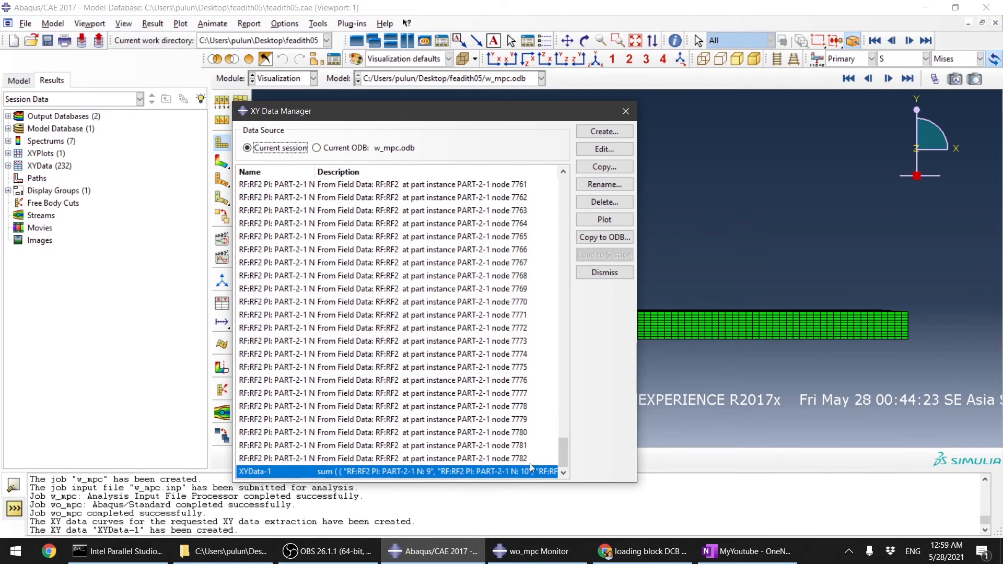
pyautogui.moveTo(564, 452); pyautogui.dragTo(564, 182)
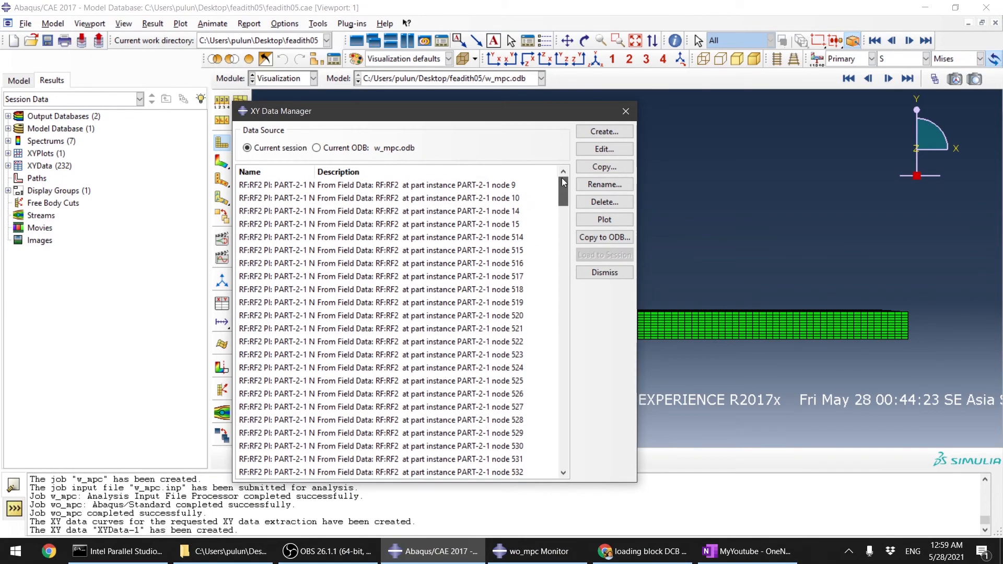
pyautogui.hotkey('ctrl', 'a')
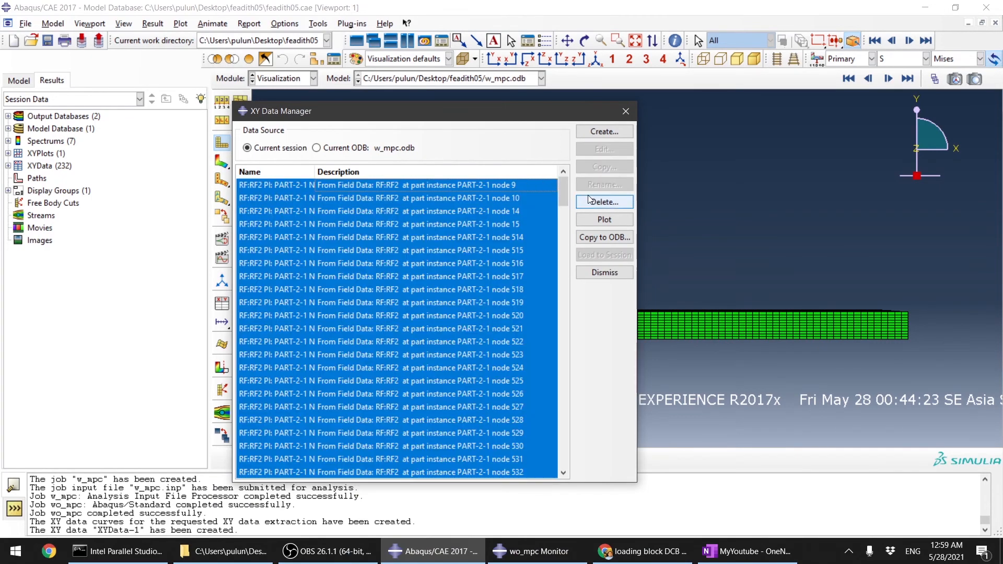
pyautogui.click(605, 202)
pyautogui.click(454, 291)
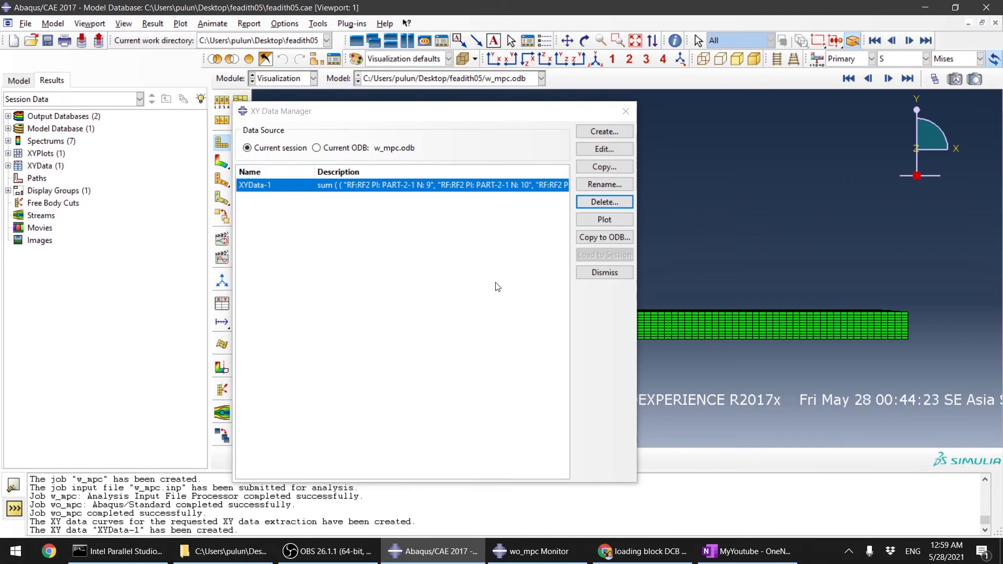
pyautogui.click(606, 271)
# Step: Display Mises stress contours on the w_mpc deformed model and animate through the step
pyautogui.click(222, 162)
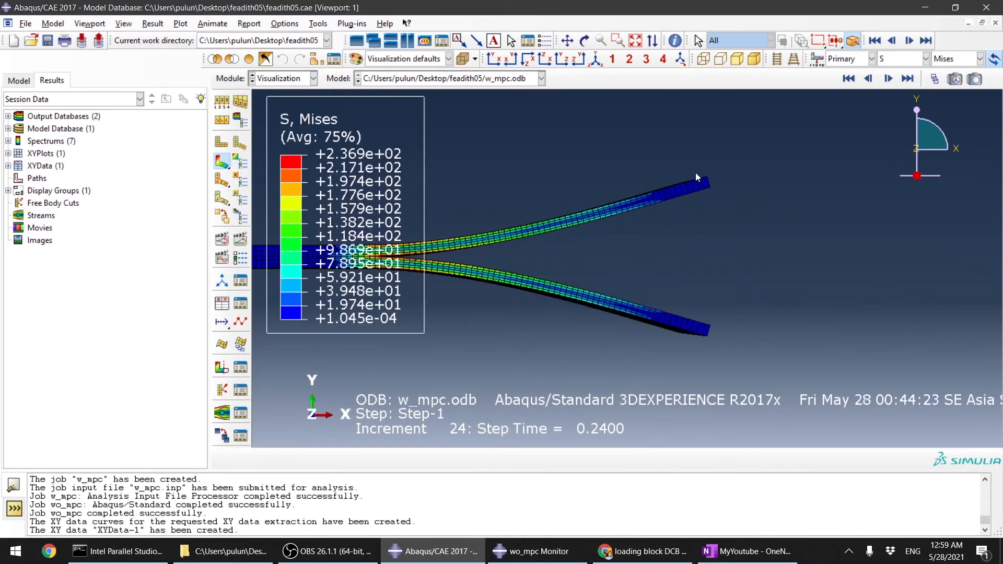
pyautogui.scroll(3, 870, 253)
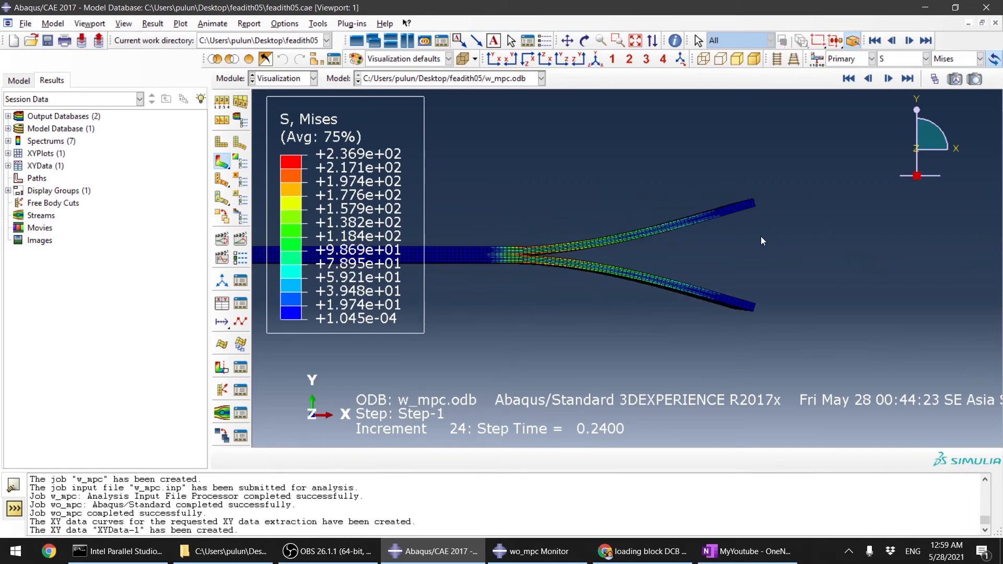
pyautogui.keyDown('ctrl'); pyautogui.keyDown('alt'); pyautogui.moveTo(604, 172); pyautogui.dragTo(583, 241); pyautogui.keyUp('alt'); pyautogui.keyUp('ctrl')
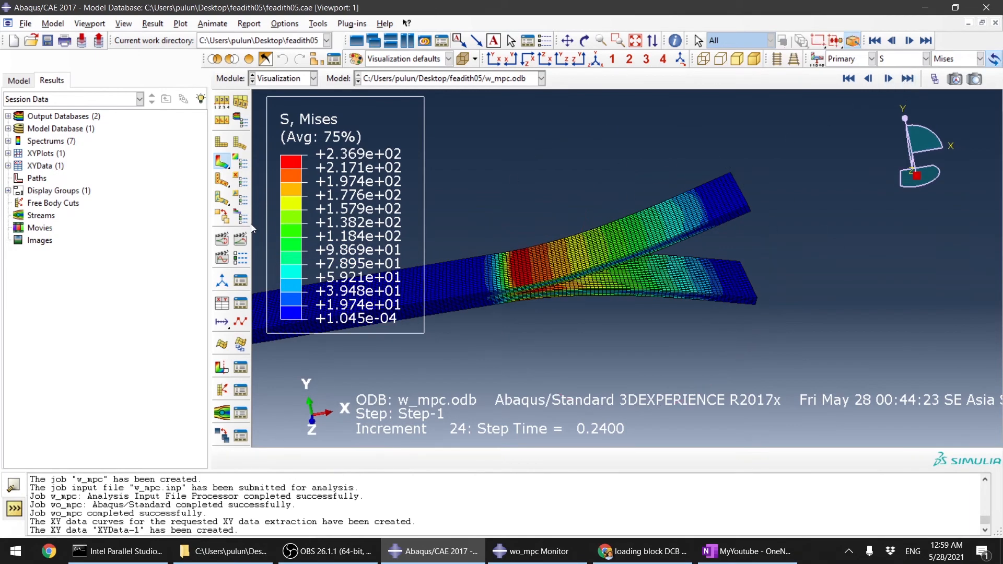
pyautogui.click(241, 239)
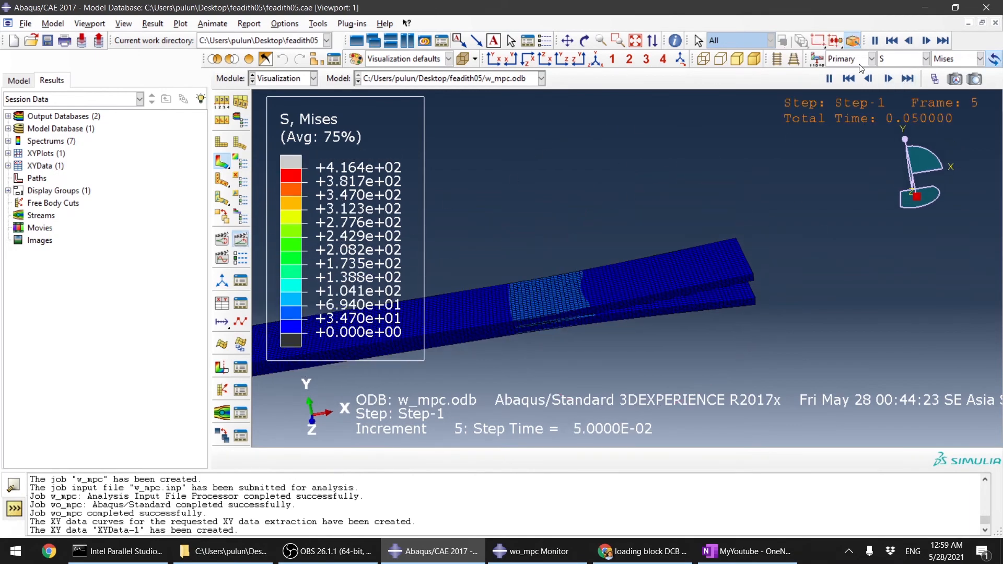
pyautogui.click(909, 79)
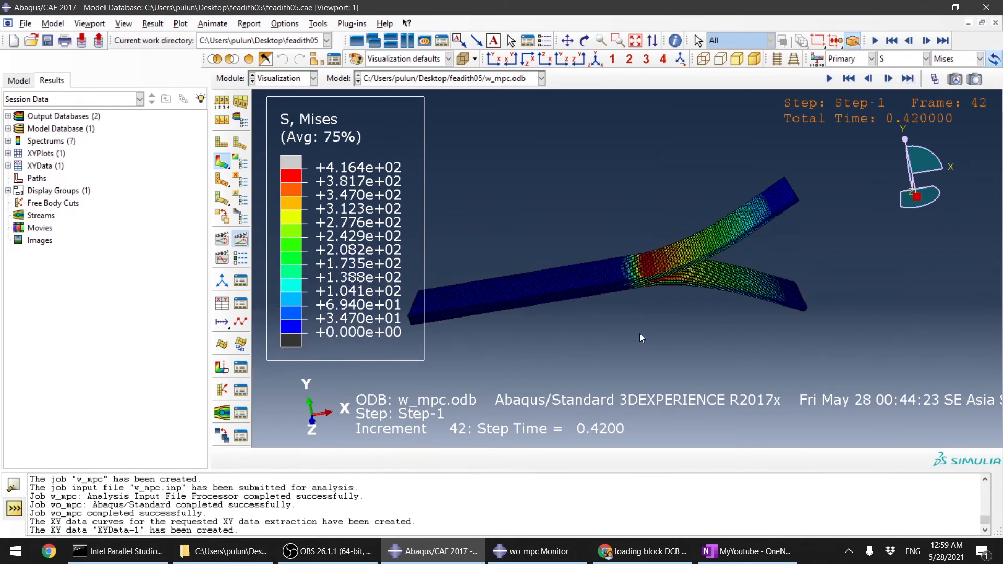
# Step: Switch the contour variable to CSDMG and zoom in on the damage along the crack front
pyautogui.click(898, 63)
pyautogui.click(885, 105)
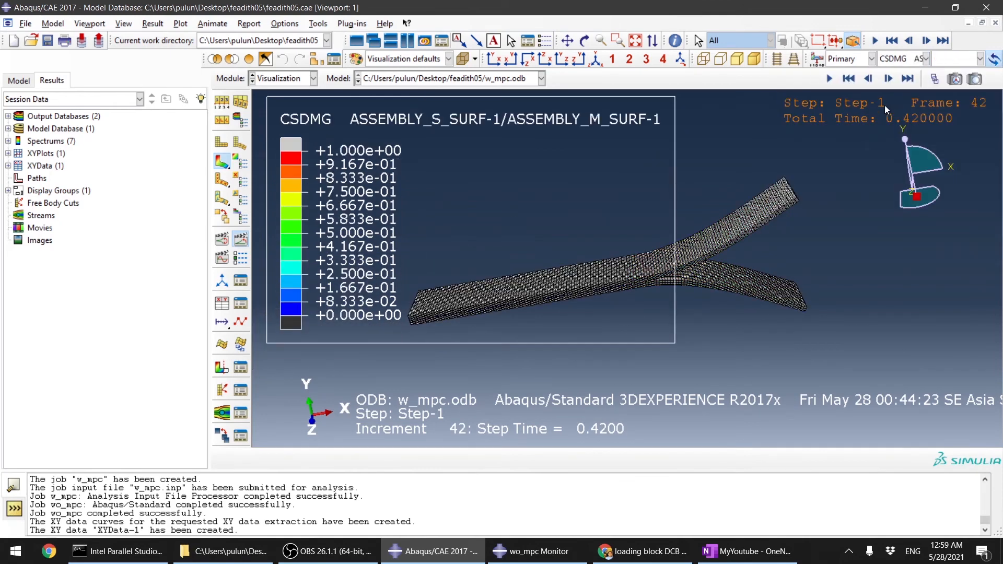
pyautogui.keyDown('ctrl'); pyautogui.keyDown('alt'); pyautogui.moveTo(647, 273); pyautogui.dragTo(606, 258); pyautogui.keyUp('alt'); pyautogui.keyUp('ctrl')
pyautogui.scroll(-5, 648, 274)
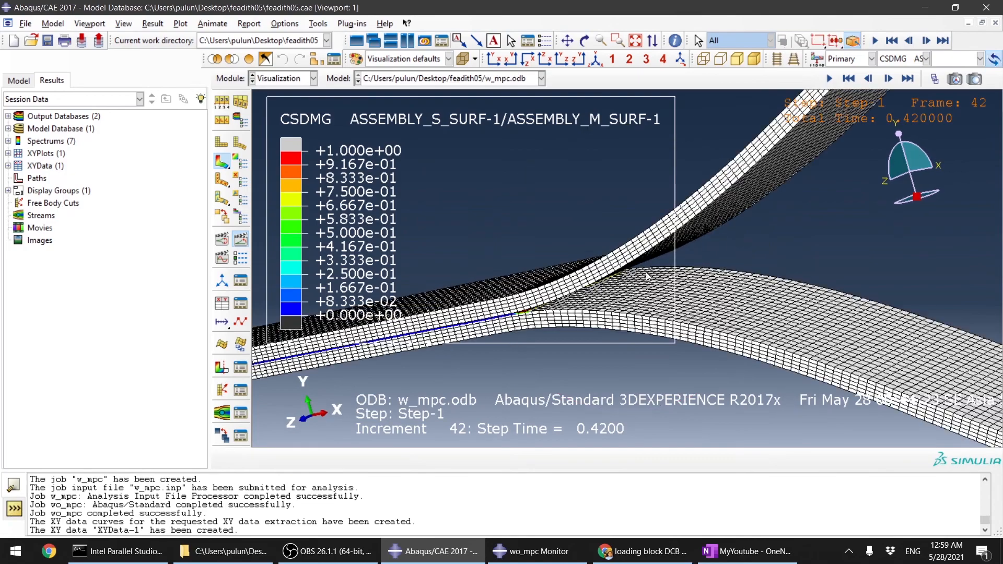
pyautogui.scroll(-3, 507, 329)
pyautogui.scroll(-2, 496, 314)
pyautogui.scroll(-3, 384, 312)
pyautogui.scroll(-2, 387, 311)
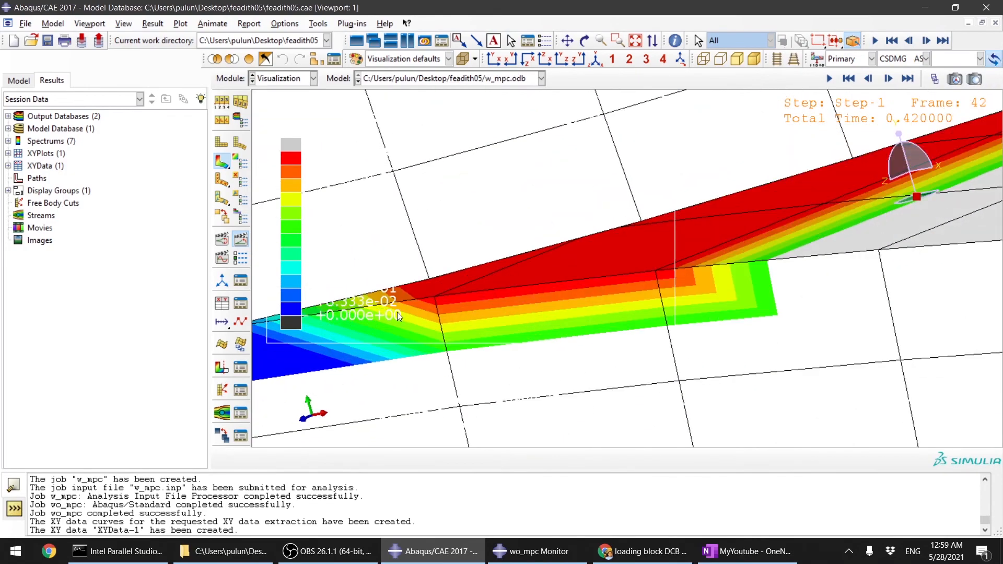
pyautogui.scroll(3, 461, 304)
pyautogui.scroll(2, 501, 298)
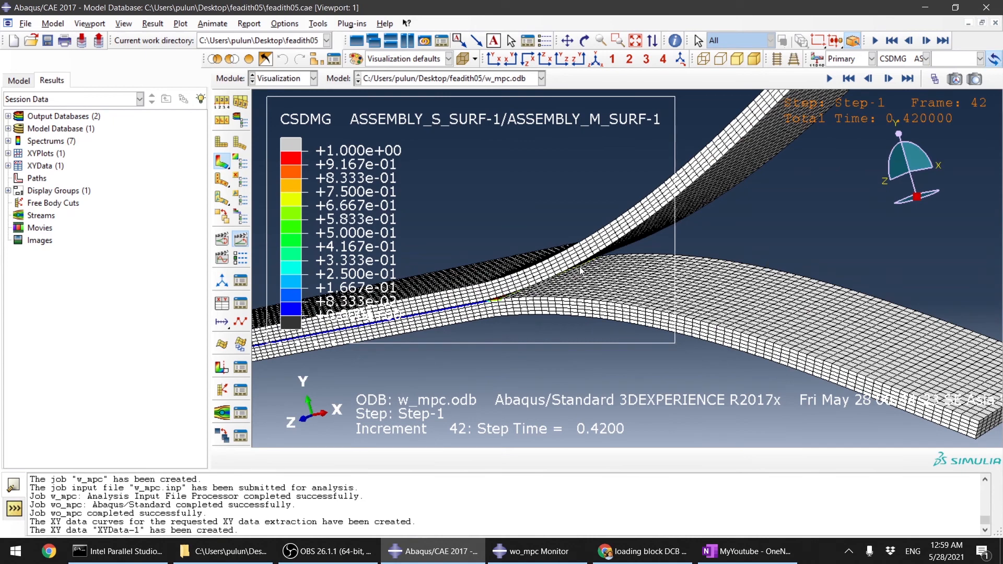
# Step: Step forward one frame and inspect the CSDMG damage along the cohesive interface
pyautogui.click(909, 79)
pyautogui.scroll(-3, 462, 283)
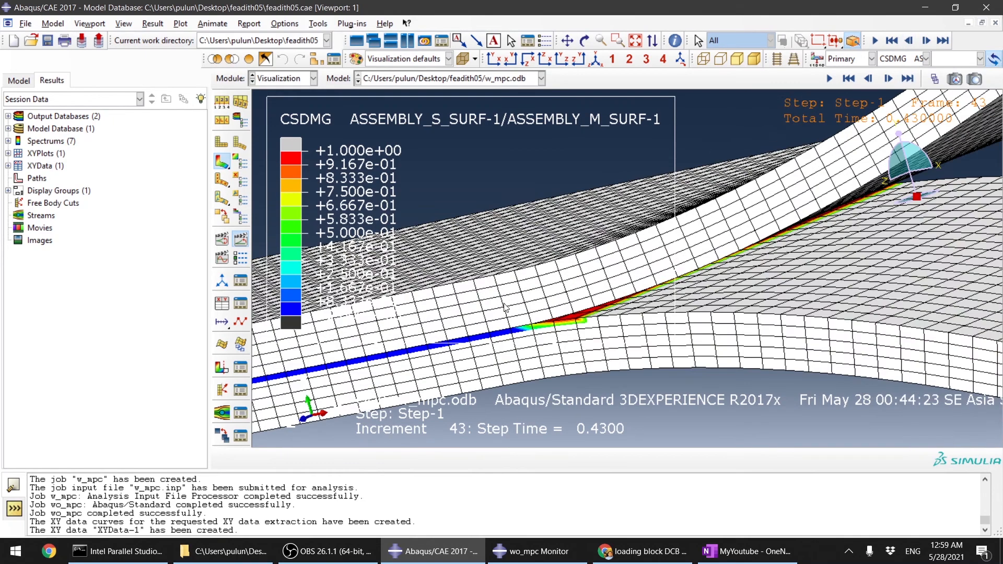
pyautogui.scroll(-3, 524, 314)
pyautogui.scroll(3, 706, 263)
pyautogui.scroll(5, 559, 308)
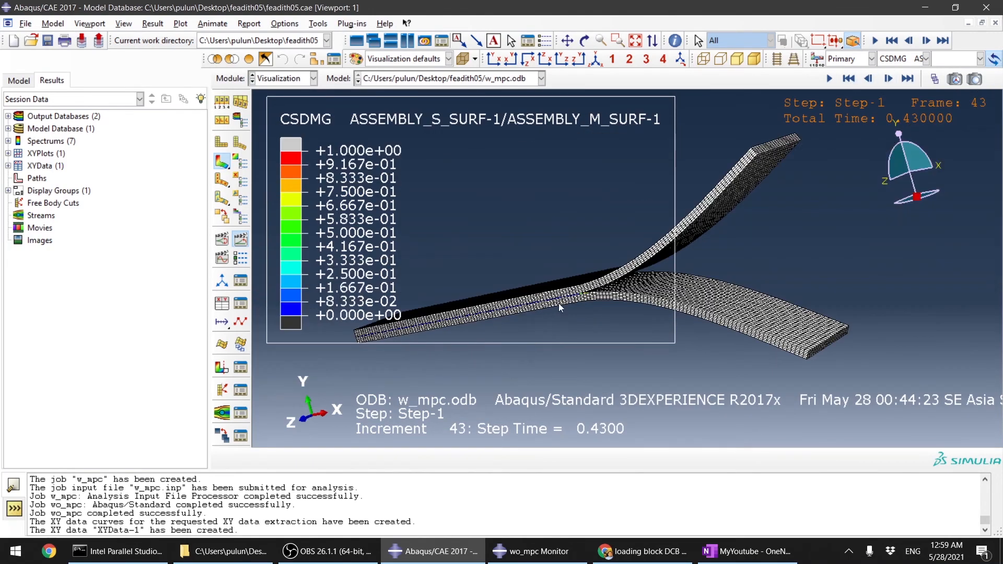
# Step: Switch the contour variable to S (Mises) stress and zoom in on the crack opening region
pyautogui.keyDown('ctrl'); pyautogui.keyDown('alt'); pyautogui.moveTo(575, 221); pyautogui.dragTo(851, 236); pyautogui.keyUp('alt'); pyautogui.keyUp('ctrl')
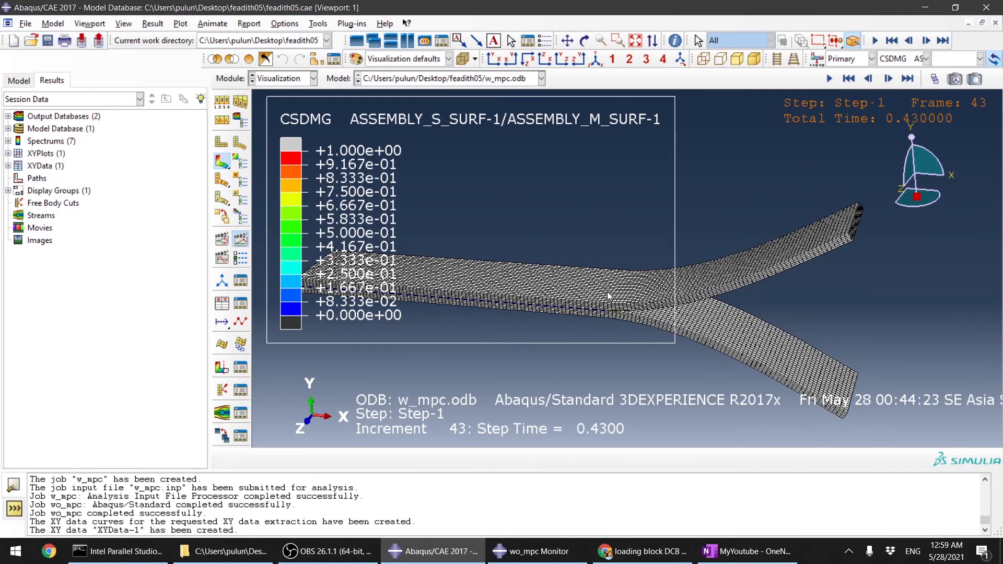
pyautogui.keyDown('ctrl'); pyautogui.keyDown('alt'); pyautogui.moveTo(608, 296); pyautogui.dragTo(732, 286); pyautogui.keyUp('alt'); pyautogui.keyUp('ctrl')
pyautogui.keyDown('ctrl'); pyautogui.keyDown('alt'); pyautogui.moveTo(853, 273); pyautogui.dragTo(805, 212); pyautogui.keyUp('alt'); pyautogui.keyUp('ctrl')
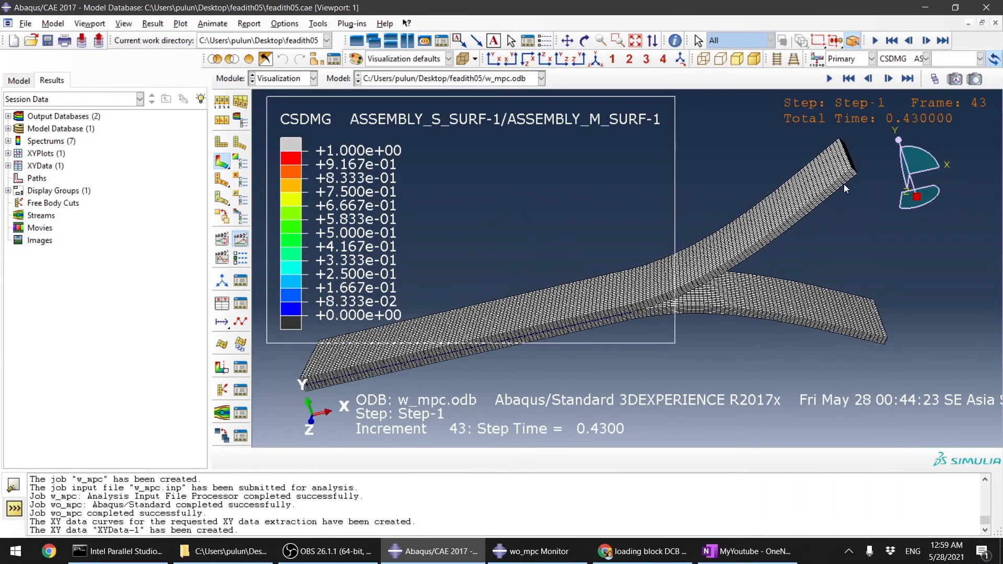
pyautogui.keyDown('ctrl'); pyautogui.keyDown('alt'); pyautogui.moveTo(666, 292); pyautogui.dragTo(584, 261); pyautogui.keyUp('alt'); pyautogui.keyUp('ctrl')
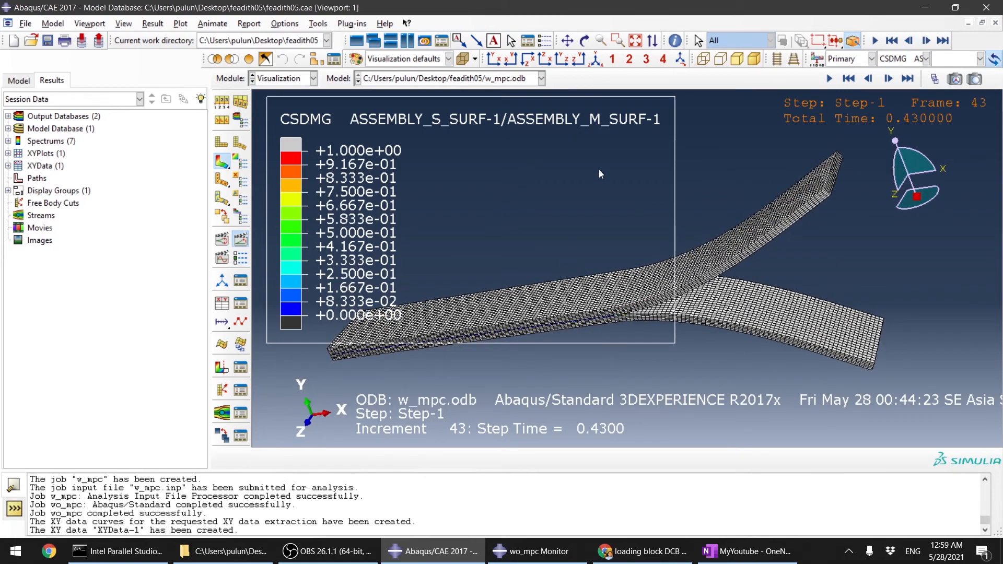
pyautogui.click(924, 59)
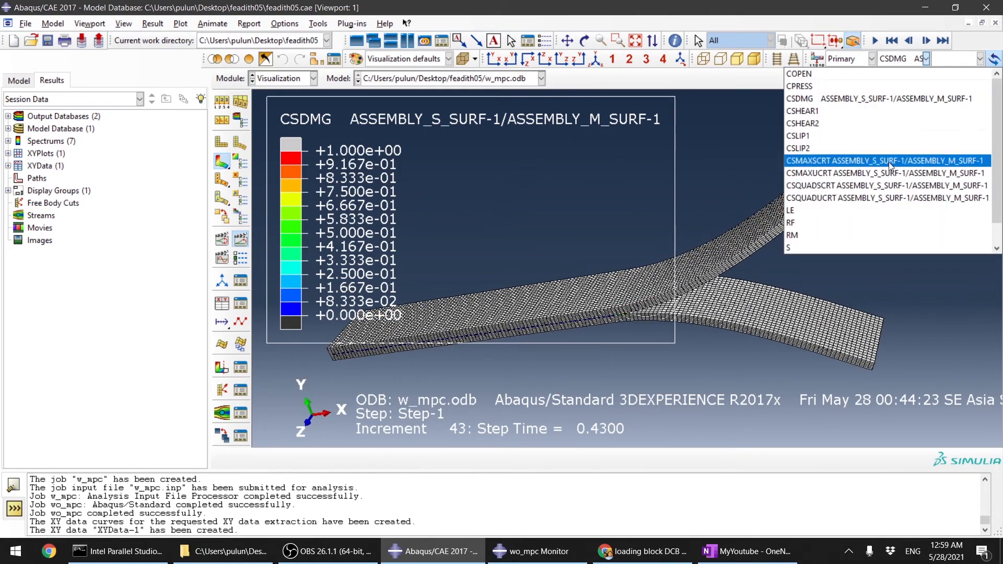
pyautogui.click(813, 247)
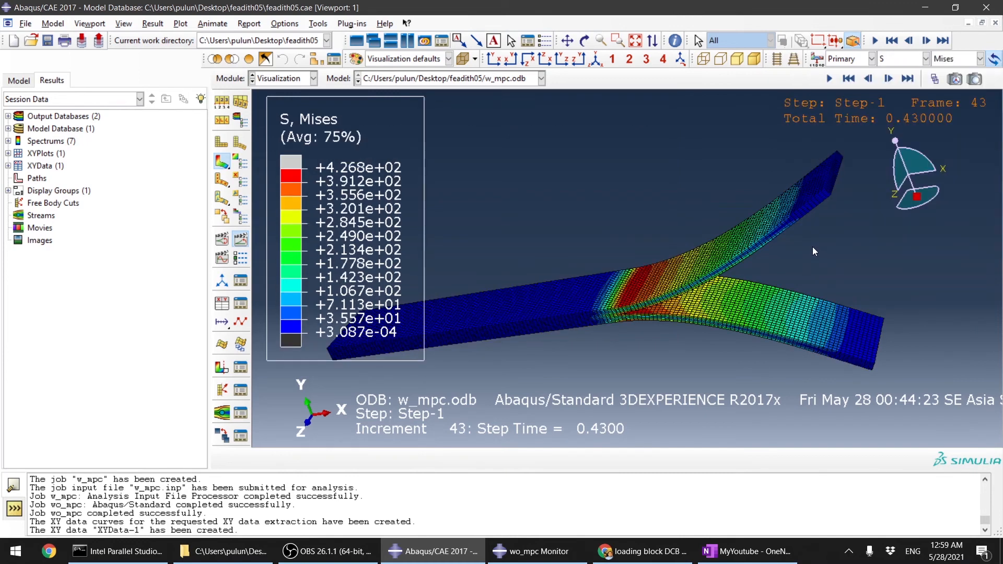
pyautogui.scroll(5, 629, 327)
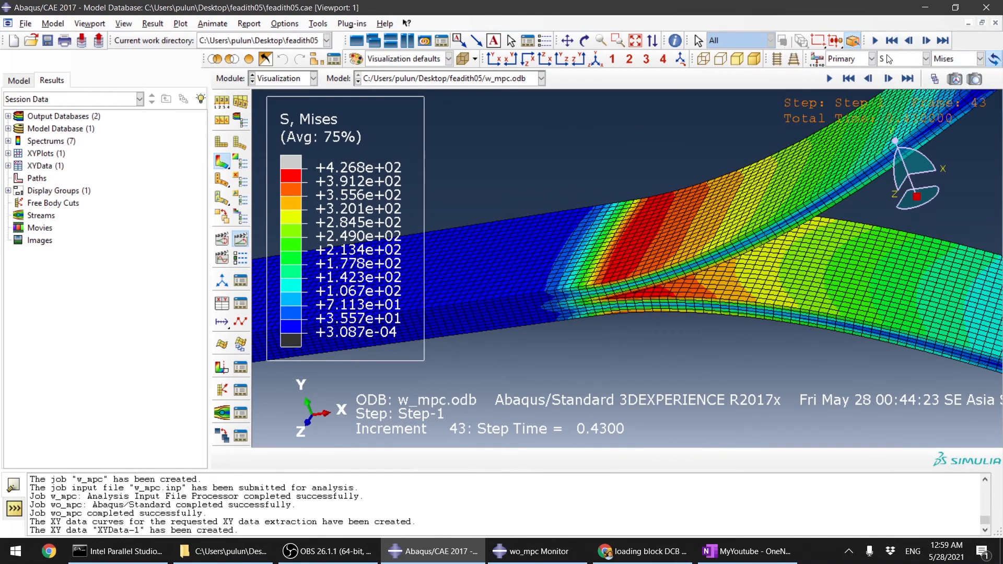
# Step: Switch the contour variable back to CSDMG and advance one frame, zooming in on the crack-front damage
pyautogui.click(926, 58)
pyautogui.click(664, 138)
pyautogui.scroll(6, 822, 176)
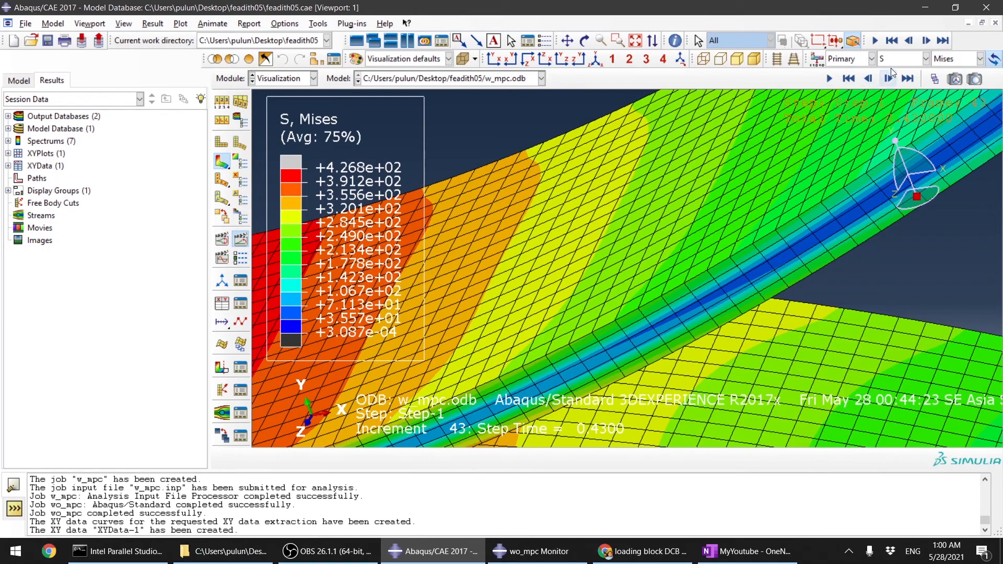
pyautogui.click(914, 61)
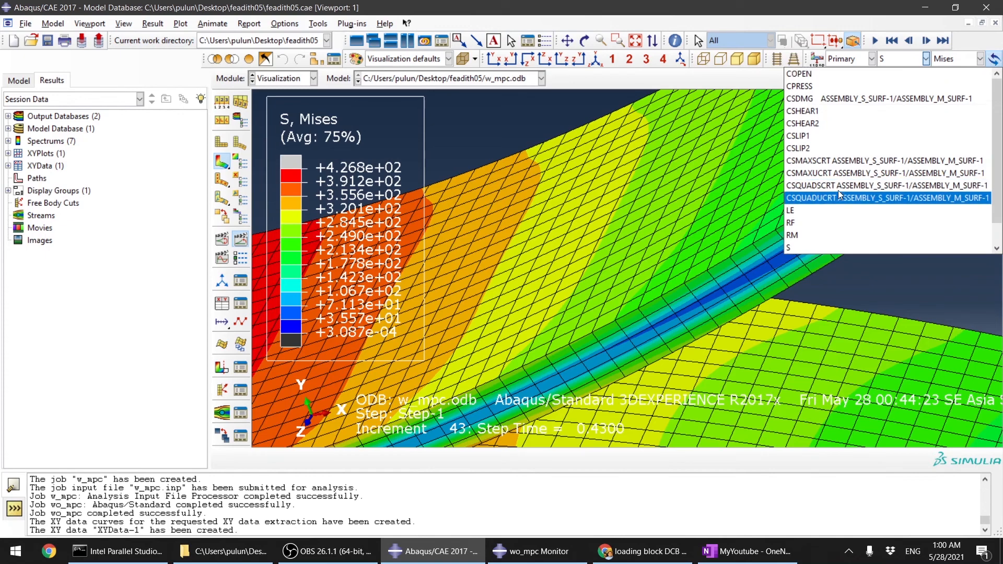
pyautogui.click(860, 99)
pyautogui.scroll(3, 643, 257)
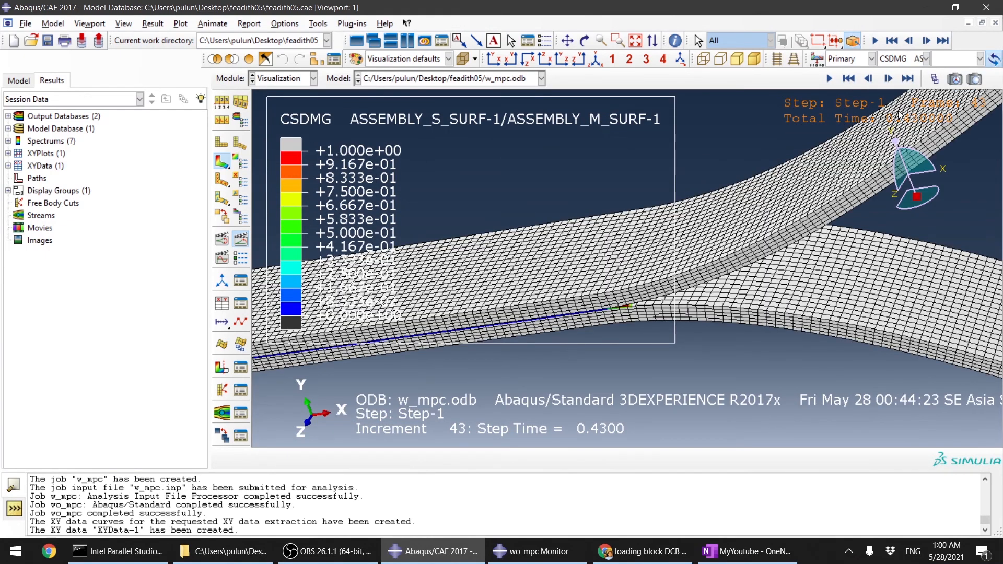
pyautogui.click(908, 79)
pyautogui.scroll(5, 623, 305)
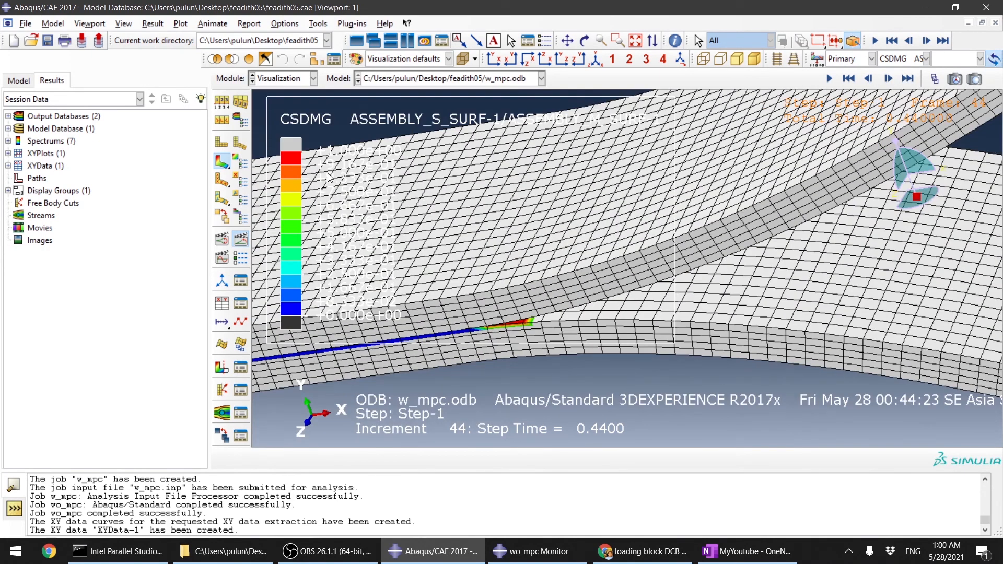
# Step: Start creating XY data from ODB field output for RF2 and choose node sets as the selection method
pyautogui.click(222, 304)
pyautogui.click(140, 201)
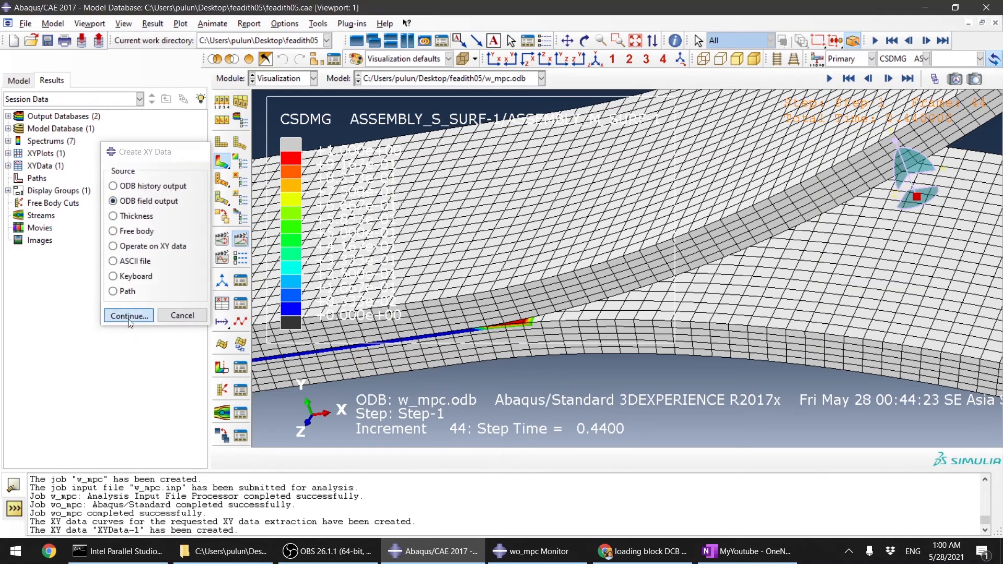
pyautogui.click(127, 316)
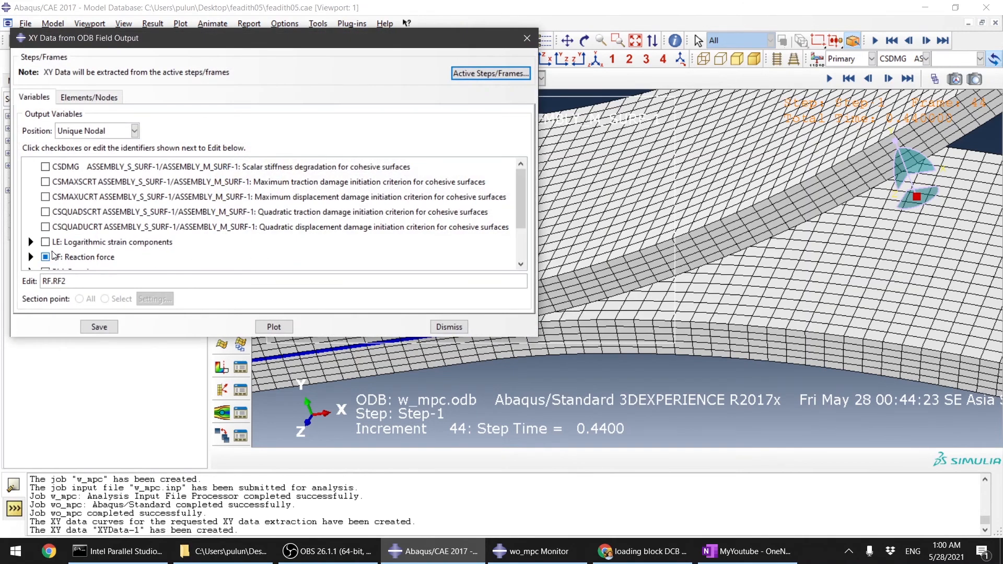
pyautogui.click(87, 95)
pyautogui.click(92, 174)
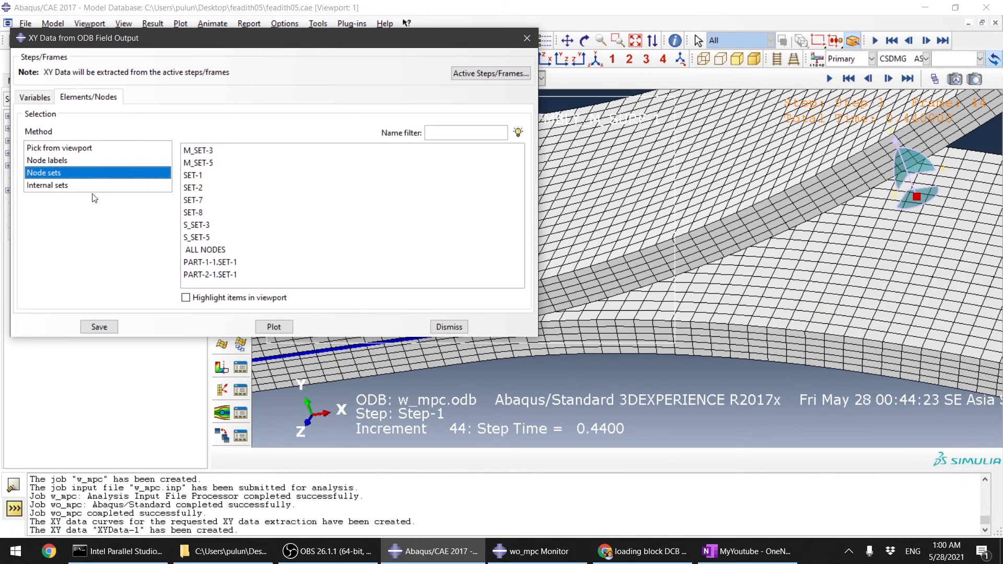
pyautogui.click(216, 163)
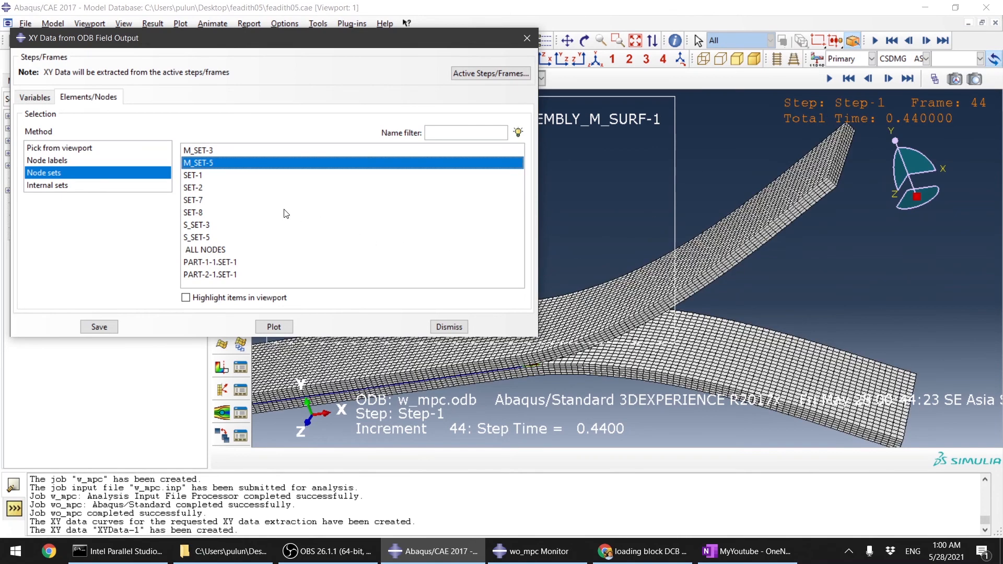
pyautogui.click(255, 178)
pyautogui.click(59, 162)
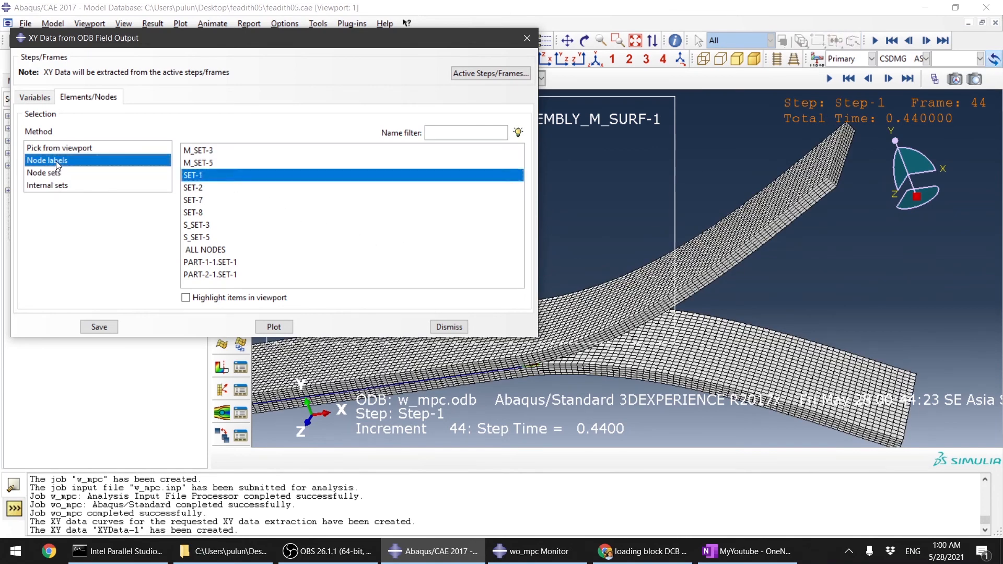
pyautogui.click(87, 153)
pyautogui.click(77, 173)
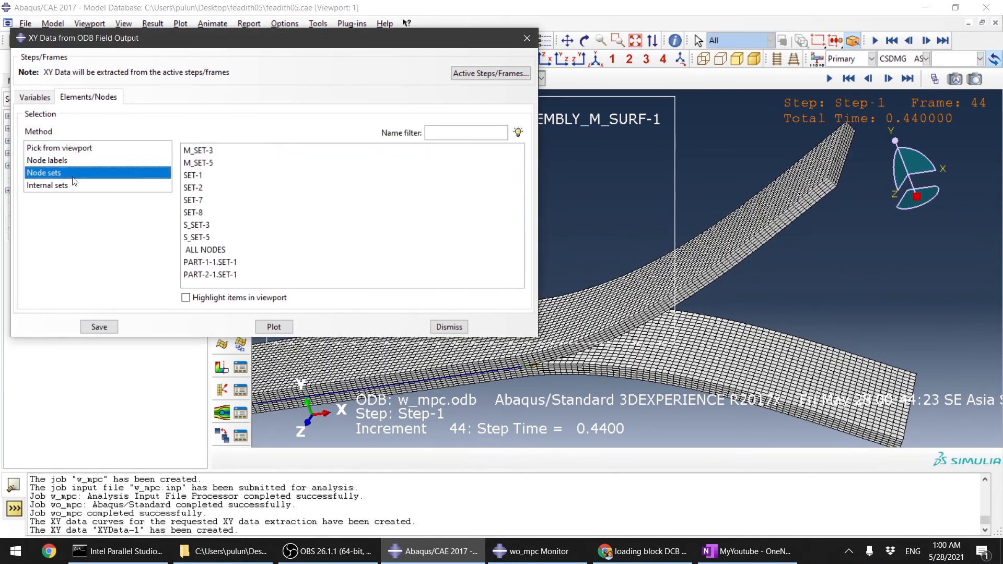
# Step: Turn on viewport highlighting and examine each node set in the list to locate the loaded nodes
pyautogui.click(202, 296)
pyautogui.click(212, 275)
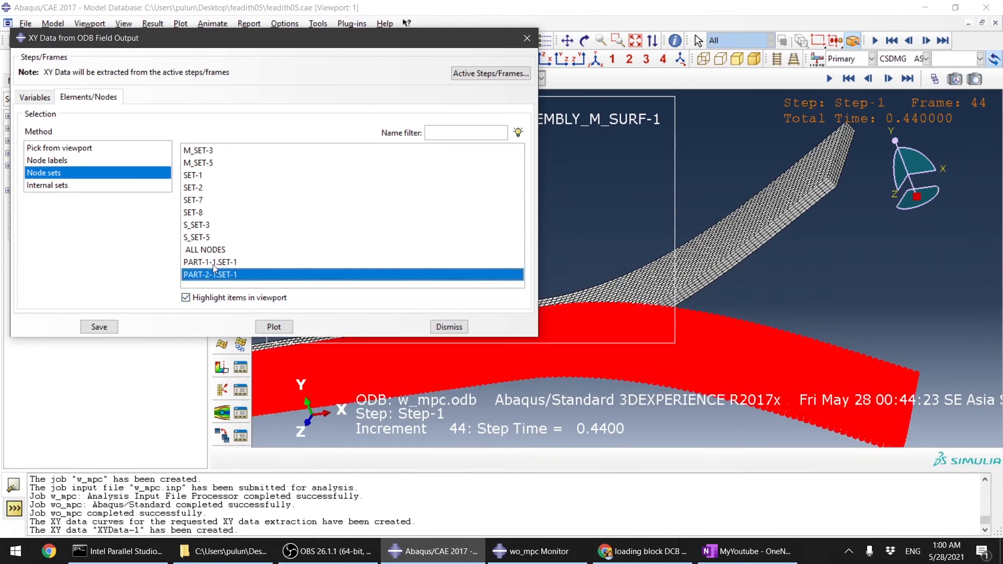
pyautogui.click(215, 262)
pyautogui.click(215, 250)
pyautogui.click(216, 238)
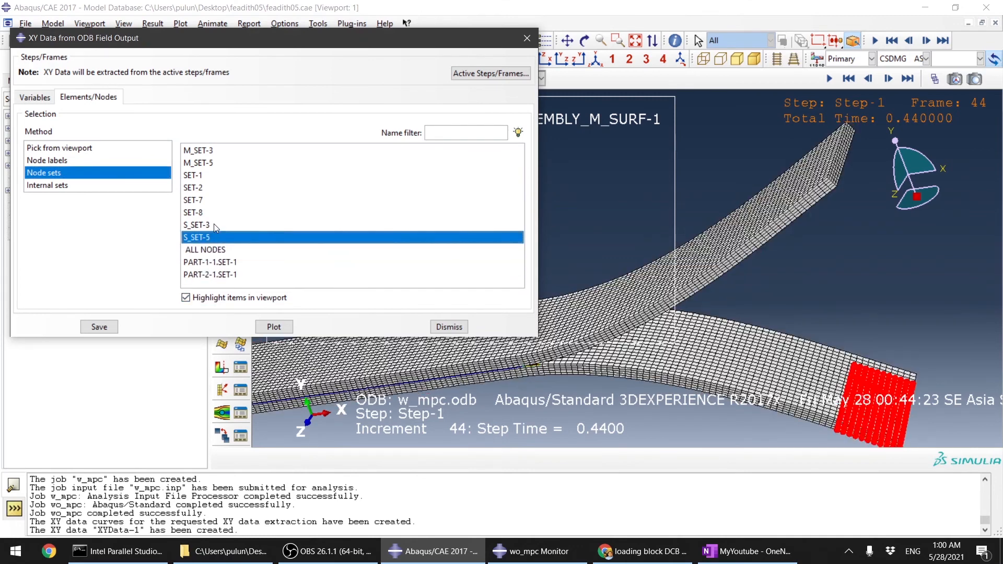
pyautogui.click(215, 225)
pyautogui.click(205, 212)
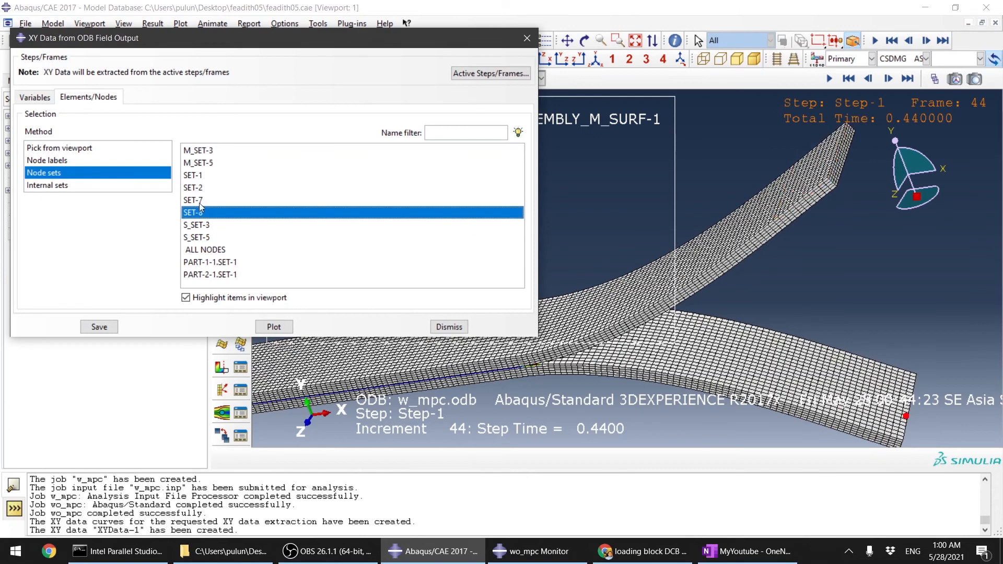
pyautogui.click(203, 199)
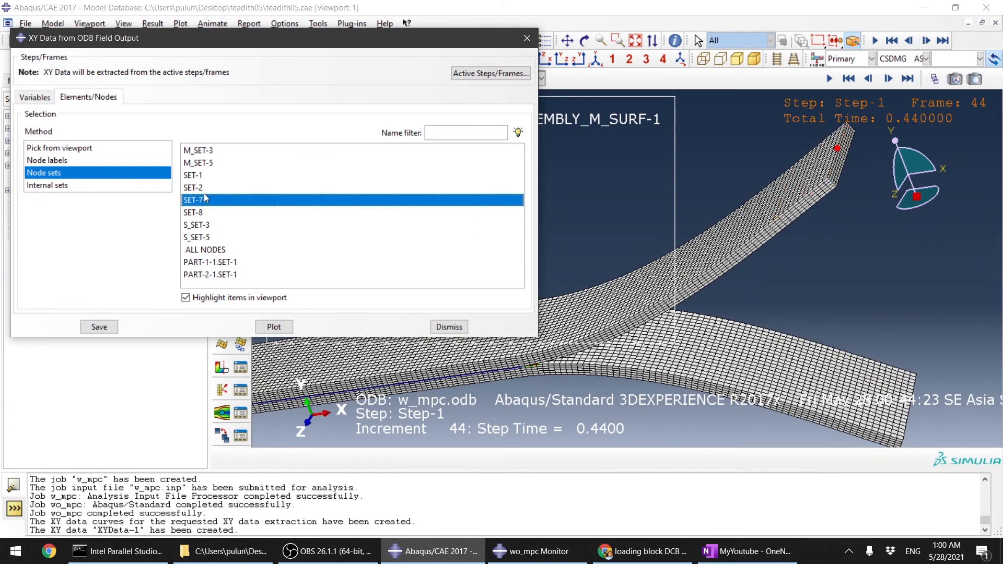
pyautogui.click(204, 188)
pyautogui.click(202, 175)
pyautogui.click(204, 162)
pyautogui.click(204, 150)
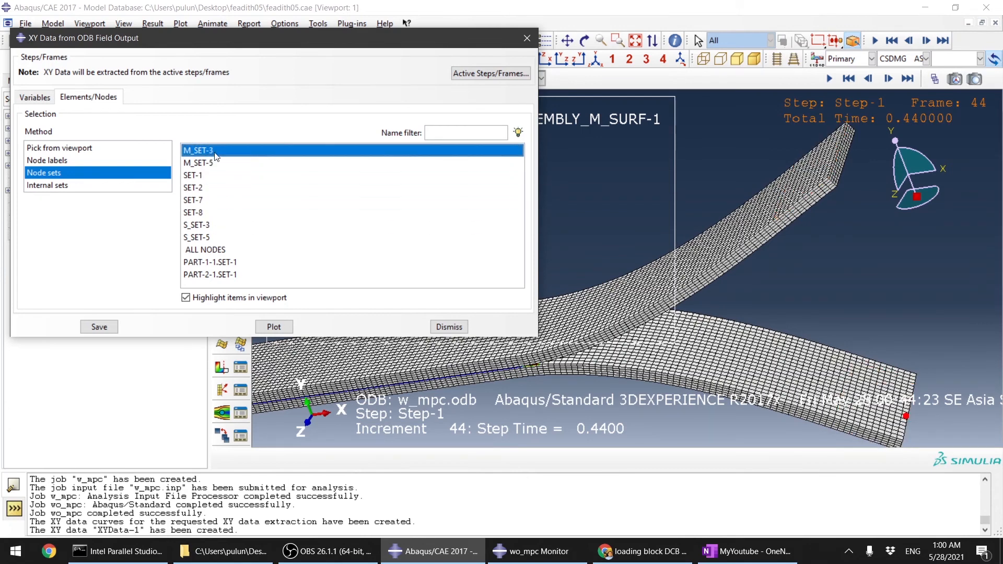
pyautogui.click(208, 188)
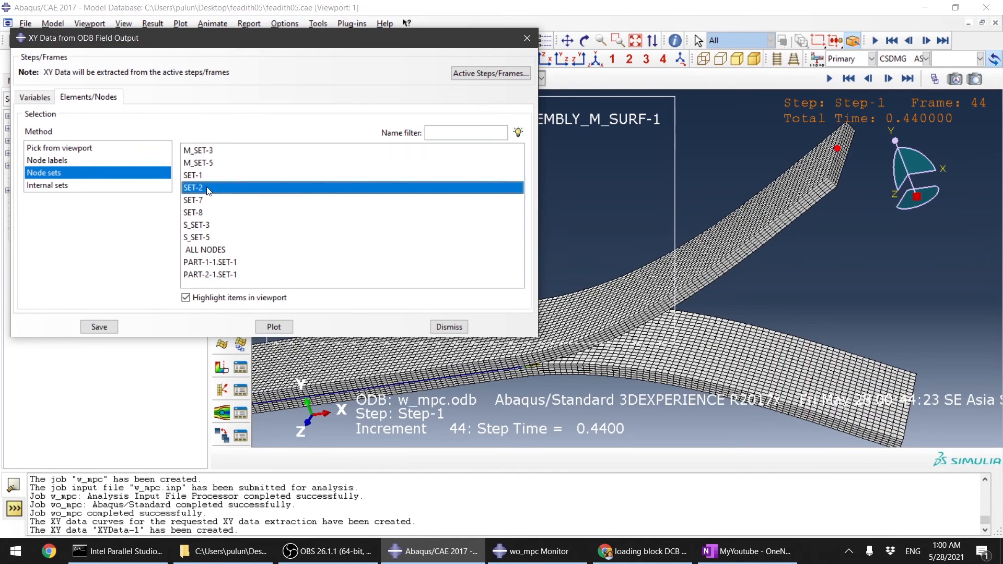
pyautogui.click(204, 200)
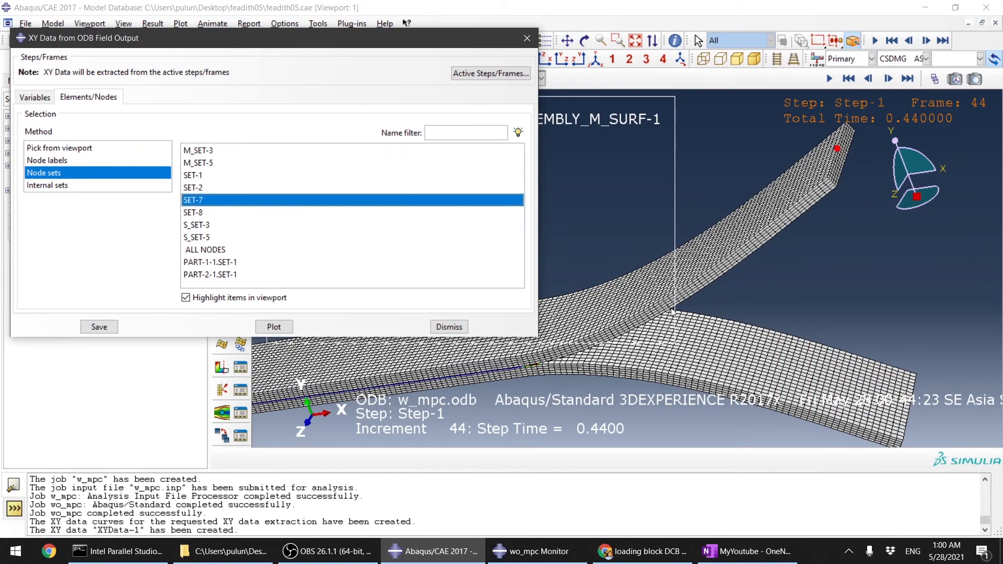
# Step: Select node set SET-8 and save its RF2 XY data for the session
pyautogui.keyDown('ctrl'); pyautogui.keyDown('alt'); pyautogui.moveTo(673, 312); pyautogui.dragTo(595, 261); pyautogui.keyUp('alt'); pyautogui.keyUp('ctrl')
pyautogui.click(253, 213)
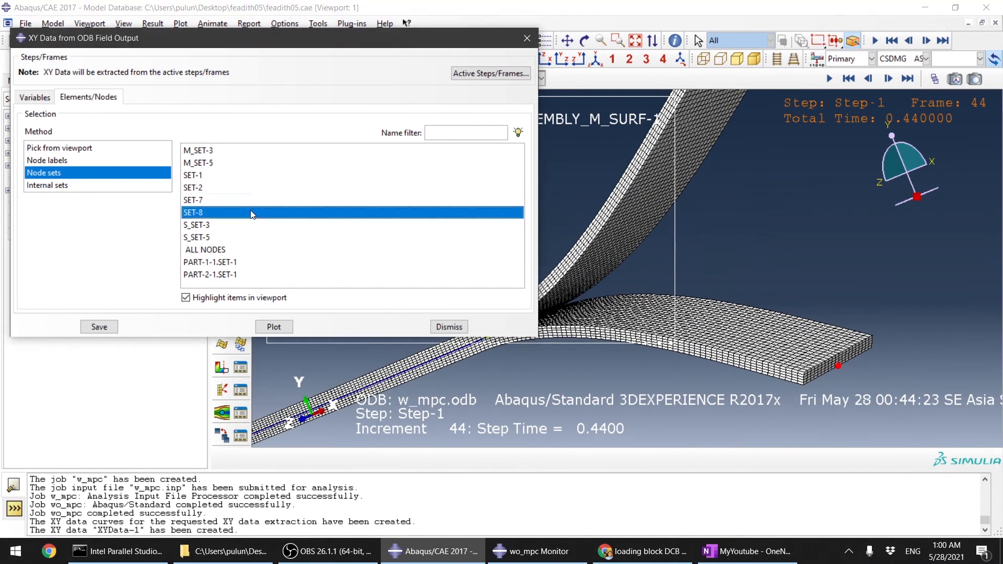
pyautogui.click(98, 327)
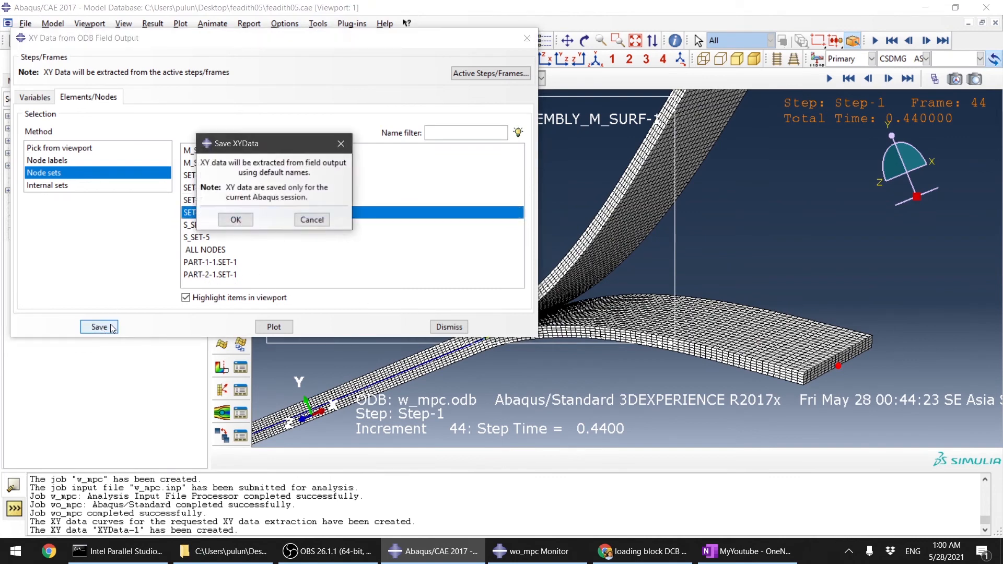
pyautogui.click(236, 220)
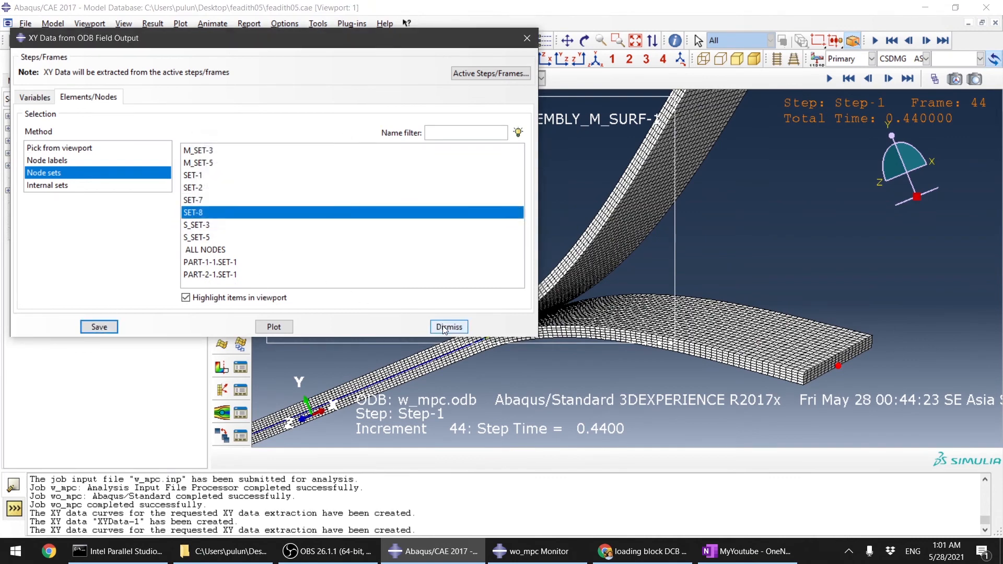
# Step: Close the field output dialog, plot the new RF2 node data from the XY Data Manager, then dismiss the manager
pyautogui.click(445, 327)
pyautogui.click(240, 304)
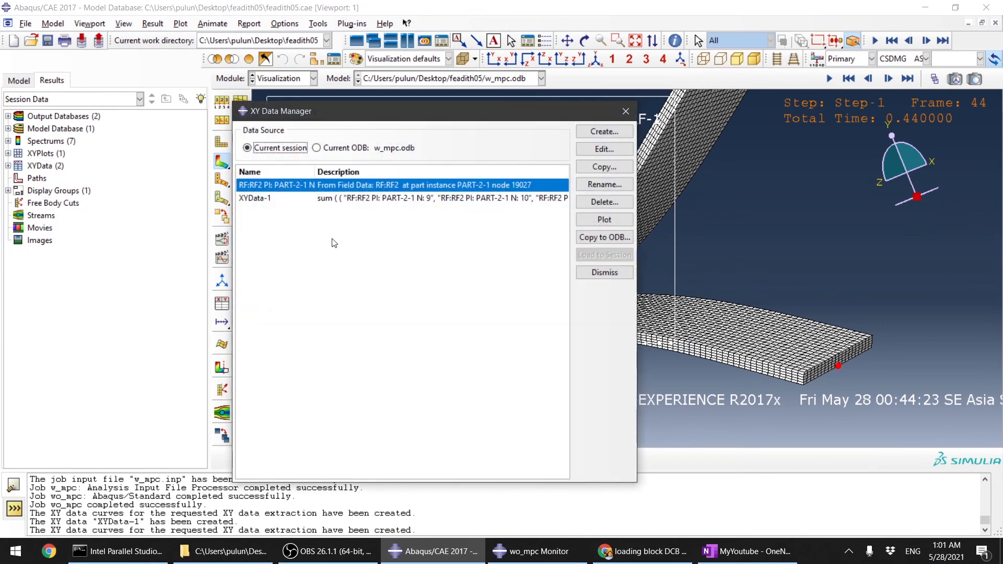
pyautogui.click(581, 220)
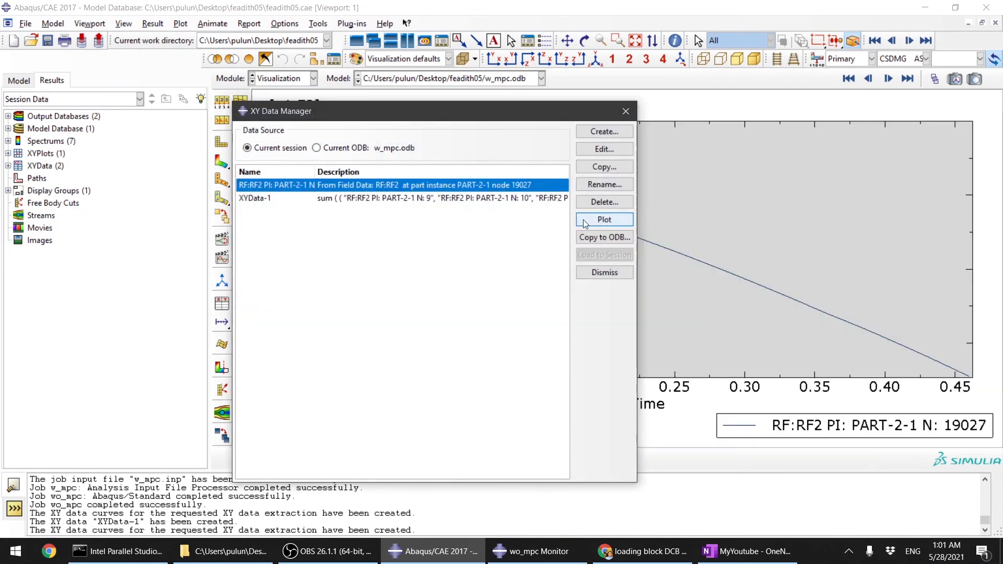
pyautogui.moveTo(521, 115); pyautogui.dragTo(568, 344)
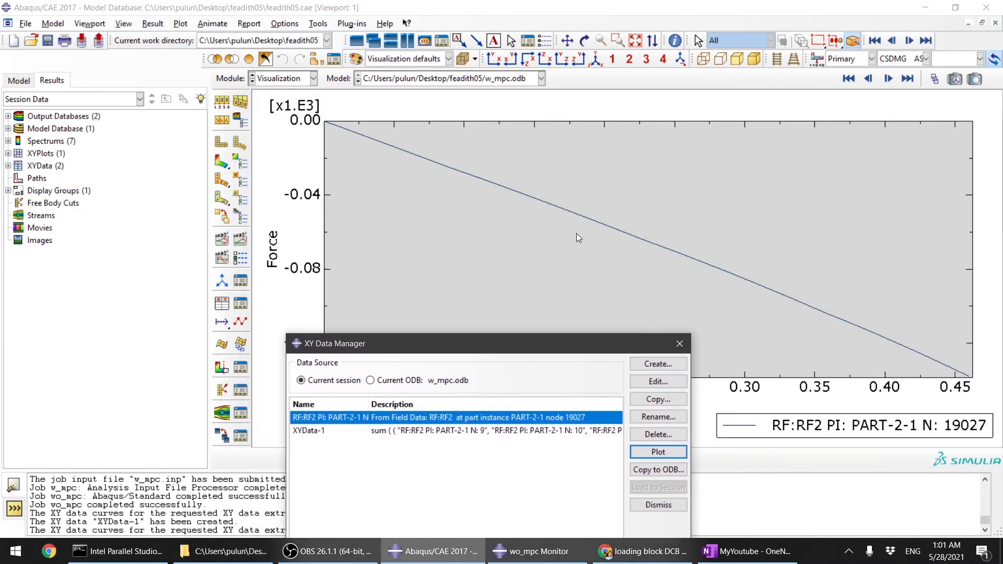
pyautogui.scroll(2, 576, 233)
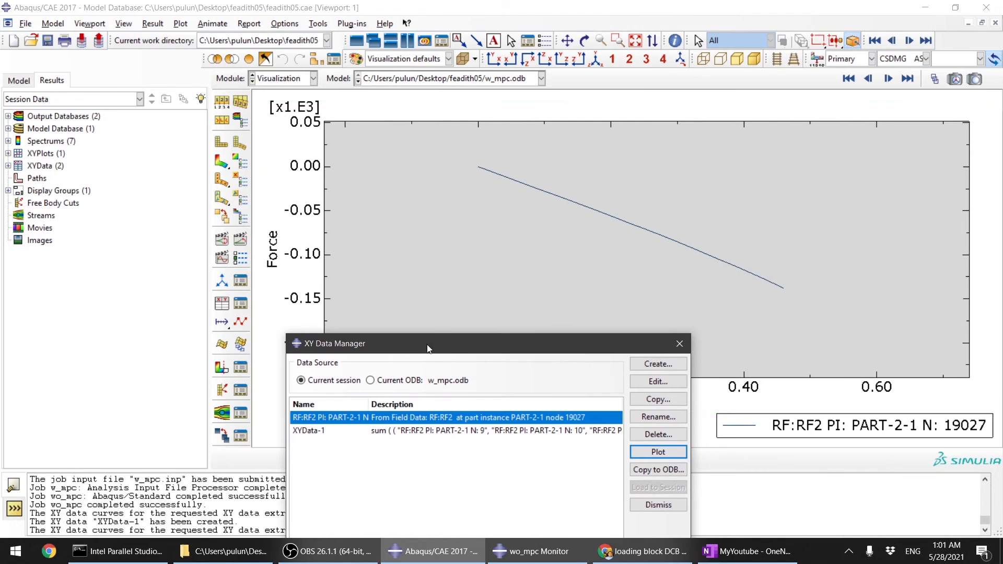
pyautogui.moveTo(428, 345); pyautogui.dragTo(375, 290)
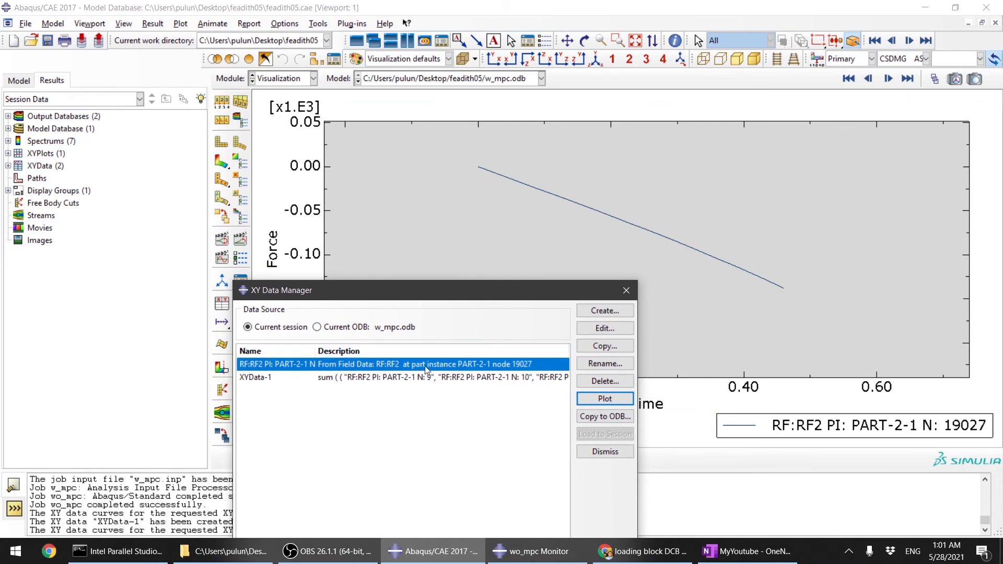
pyautogui.click(605, 452)
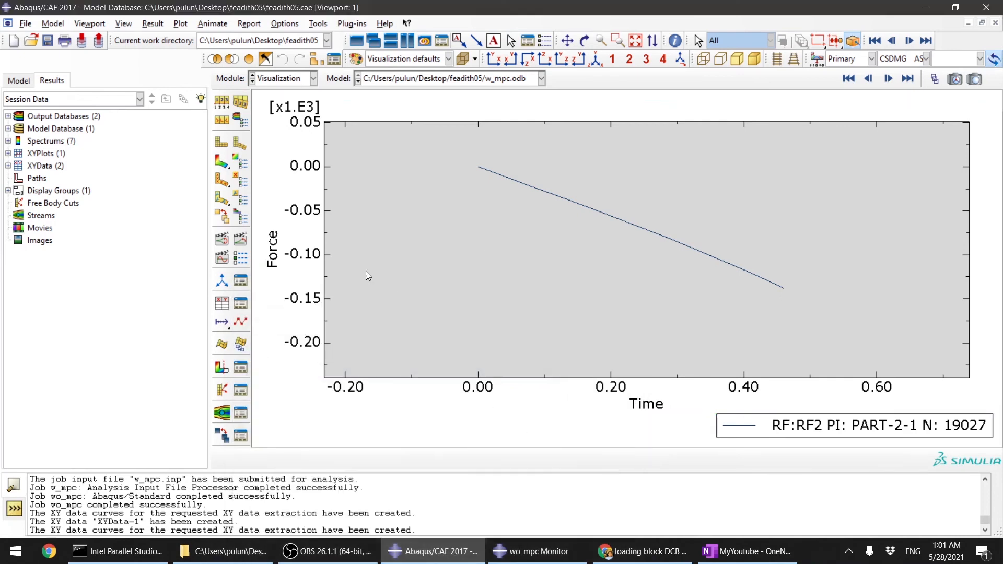
# Step: Return to the CSDMG contour plot on the deformed model
pyautogui.click(222, 165)
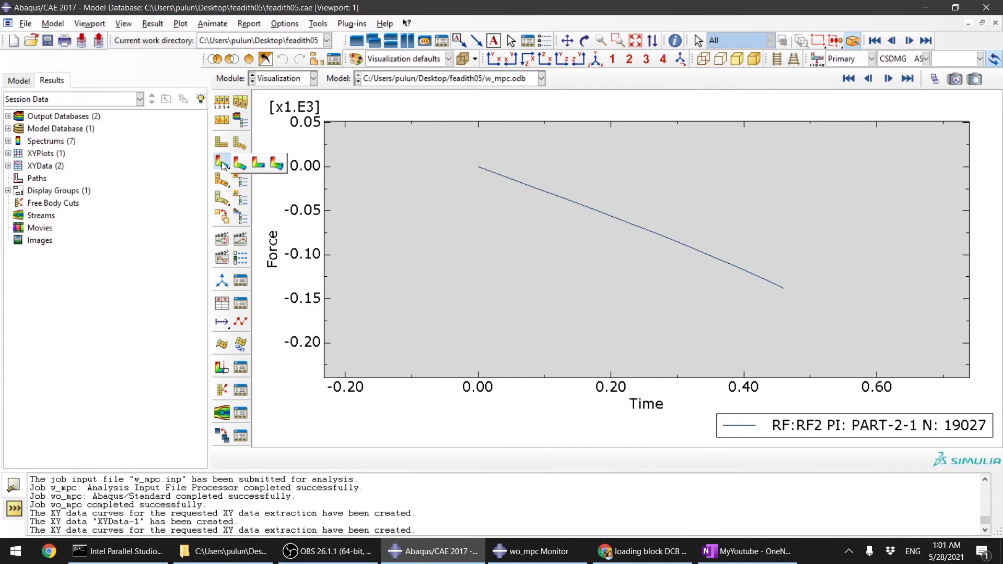
pyautogui.click(222, 164)
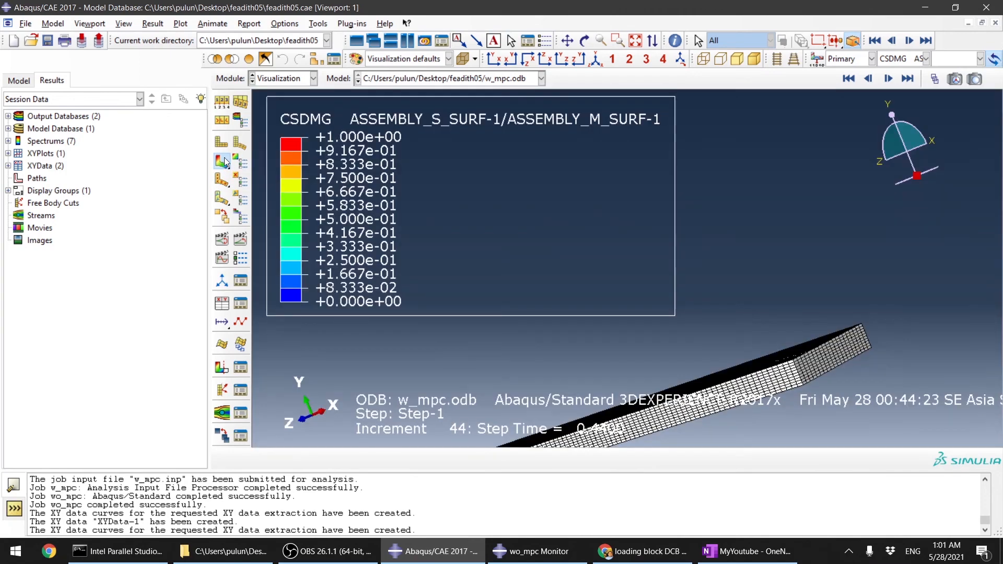
pyautogui.scroll(5, 709, 221)
pyautogui.keyDown('ctrl'); pyautogui.keyDown('alt'); pyautogui.moveTo(694, 284); pyautogui.dragTo(691, 311); pyautogui.keyUp('alt'); pyautogui.keyUp('ctrl')
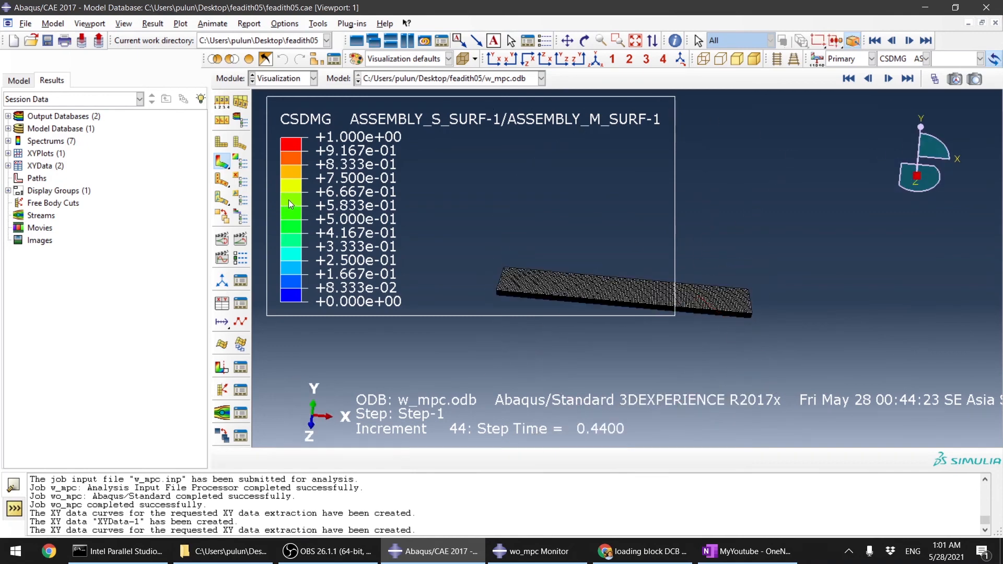
# Step: Animate the CSDMG time history of the deformed model, then stop the animation and return to the first frame
pyautogui.click(240, 239)
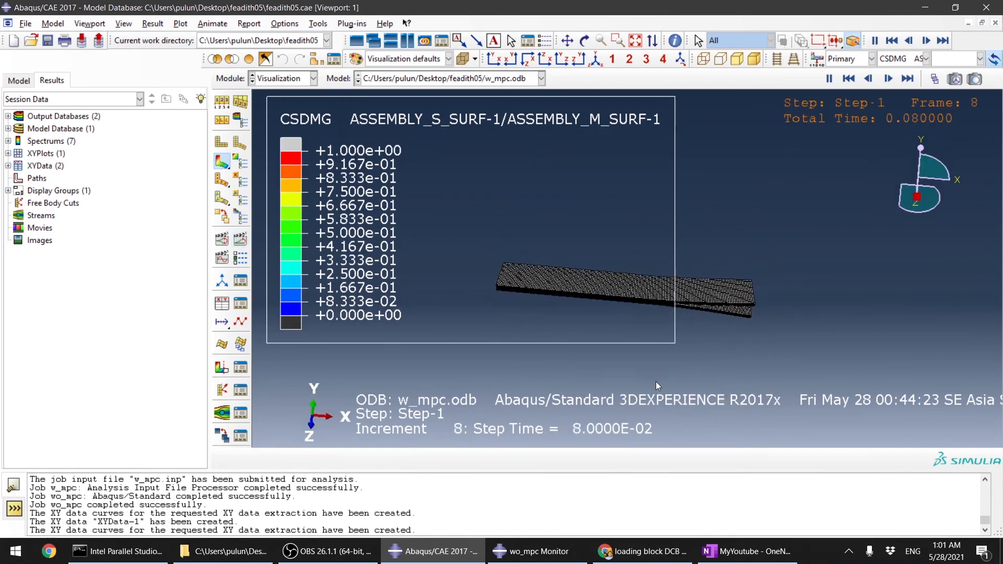
pyautogui.keyDown('ctrl'); pyautogui.keyDown('alt'); pyautogui.moveTo(661, 287); pyautogui.dragTo(595, 320); pyautogui.keyUp('alt'); pyautogui.keyUp('ctrl')
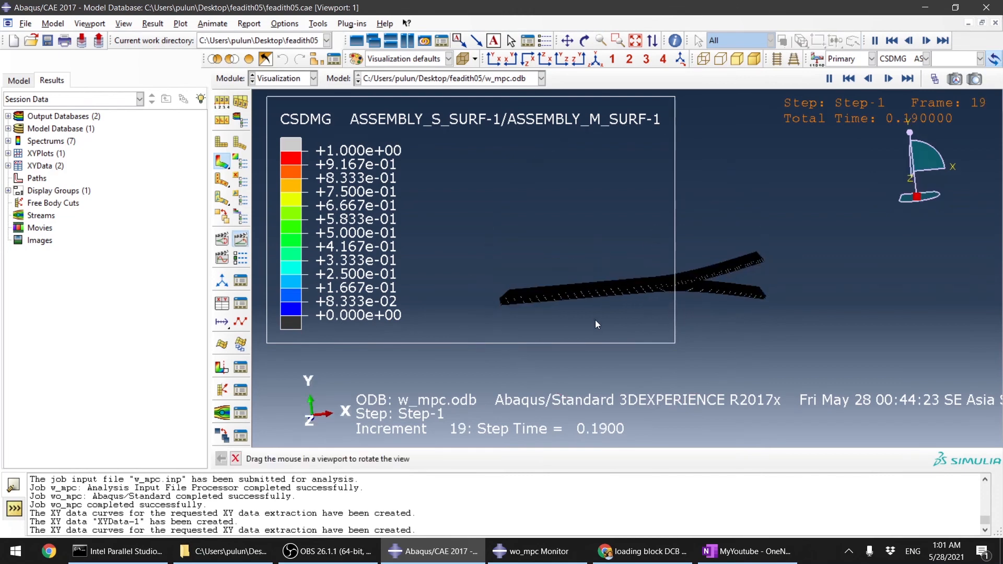
pyautogui.click(829, 78)
pyautogui.click(907, 78)
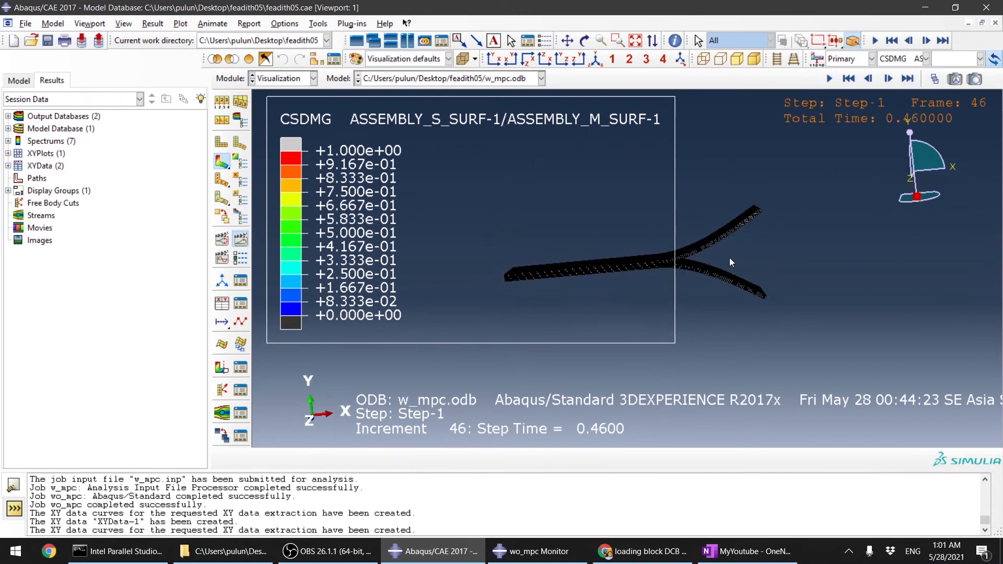
pyautogui.scroll(5, 679, 241)
pyautogui.moveTo(607, 303); pyautogui.dragTo(606, 288)
pyautogui.click(849, 79)
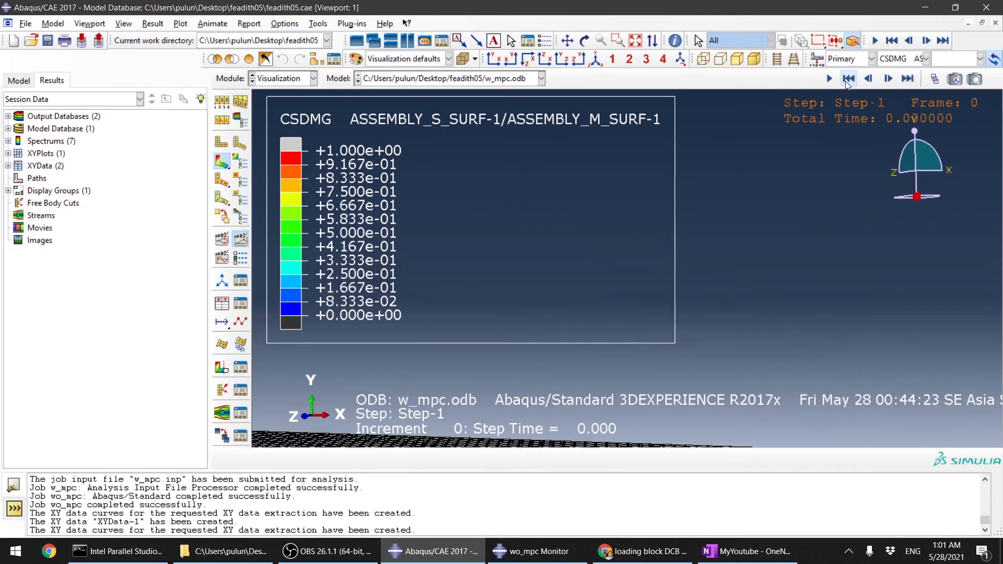
# Step: Switch to the Job module and open the monitor of the running w_mpc job, then dismiss it
pyautogui.click(285, 78)
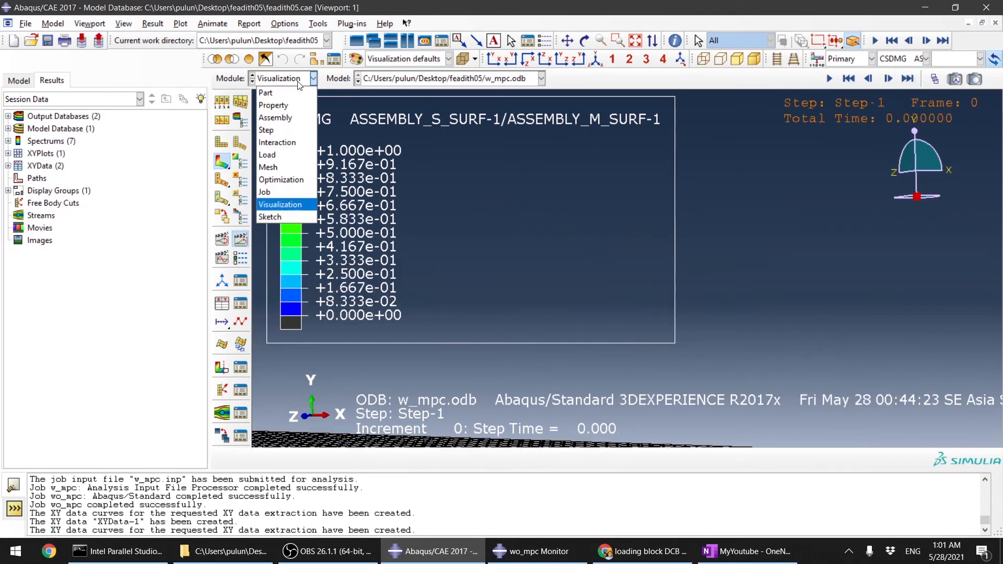
pyautogui.click(282, 197)
pyautogui.click(439, 271)
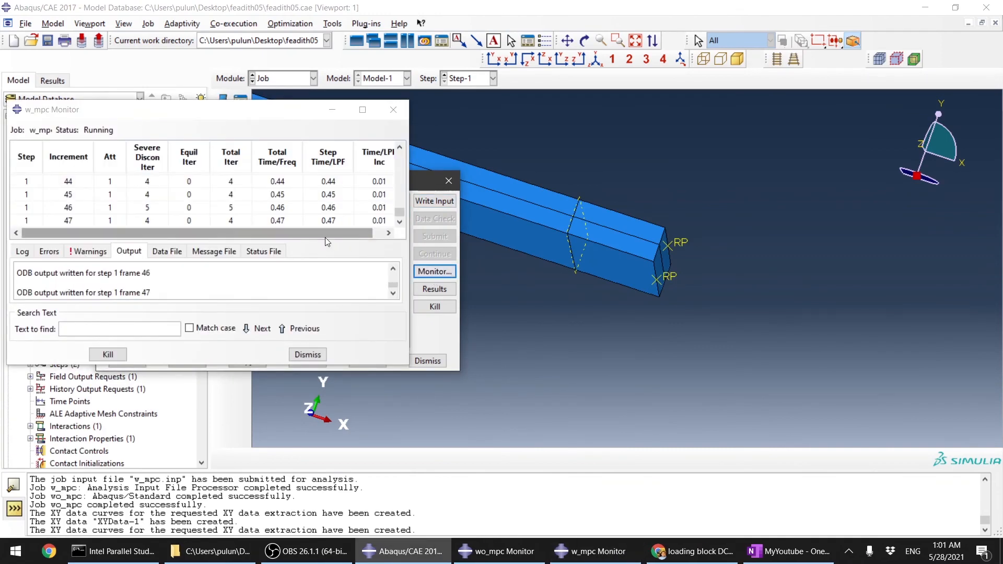
pyautogui.click(307, 356)
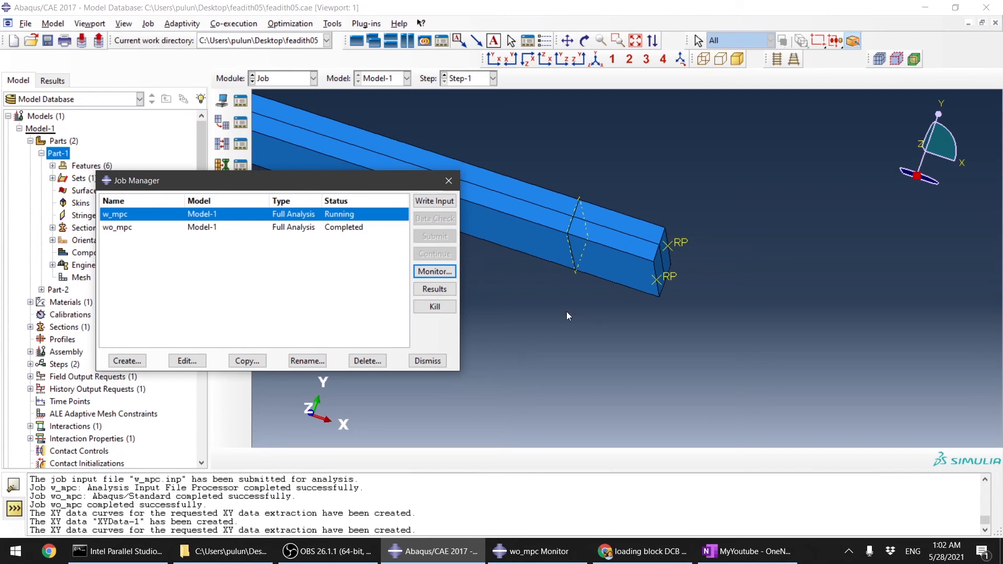
# Step: Save the model database
pyautogui.scroll(2, 811, 277)
pyautogui.keyDown('ctrl'); pyautogui.keyDown('alt'); pyautogui.moveTo(811, 277); pyautogui.dragTo(547, 303); pyautogui.keyUp('alt'); pyautogui.keyUp('ctrl')
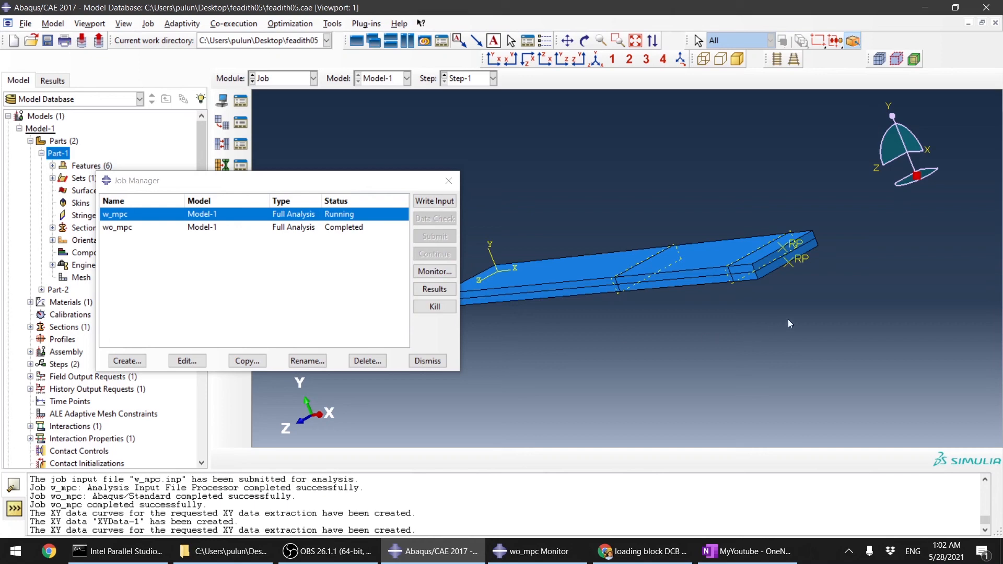
pyautogui.hotkey('ctrl', 's')
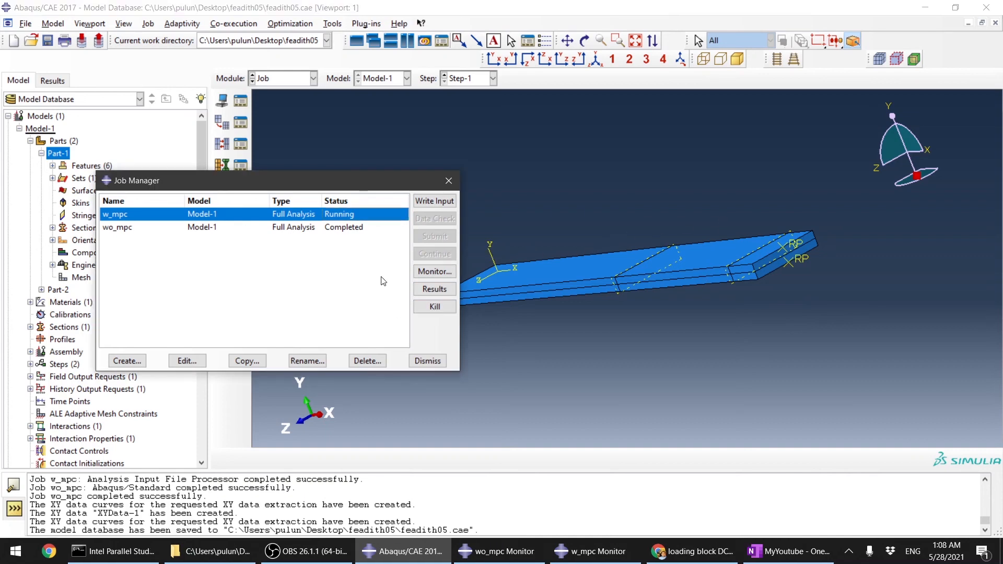
# Step: Open the w_mpc job results and animate the CSDMG contour on the deformed model
pyautogui.click(435, 289)
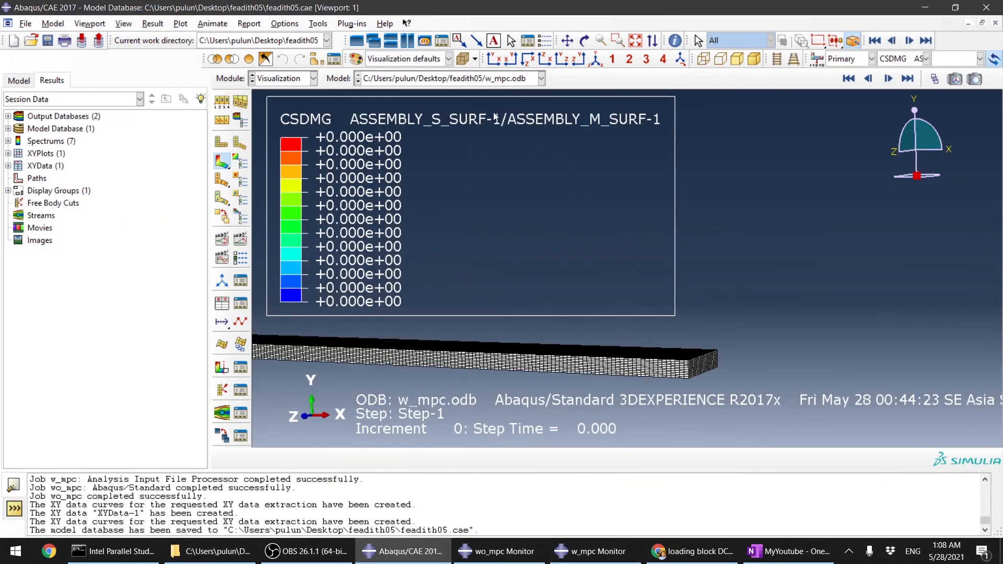
pyautogui.click(240, 239)
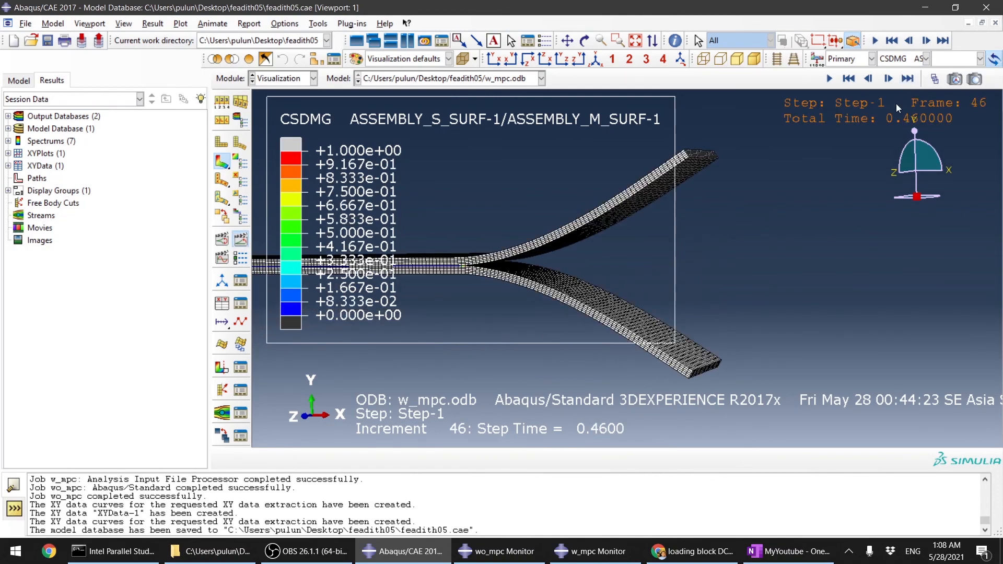
pyautogui.keyDown('ctrl'); pyautogui.keyDown('alt'); pyautogui.moveTo(625, 245); pyautogui.dragTo(565, 252); pyautogui.keyUp('alt'); pyautogui.keyUp('ctrl')
pyautogui.scroll(-10, 440, 279)
pyautogui.scroll(5, 572, 283)
pyautogui.scroll(3, 573, 283)
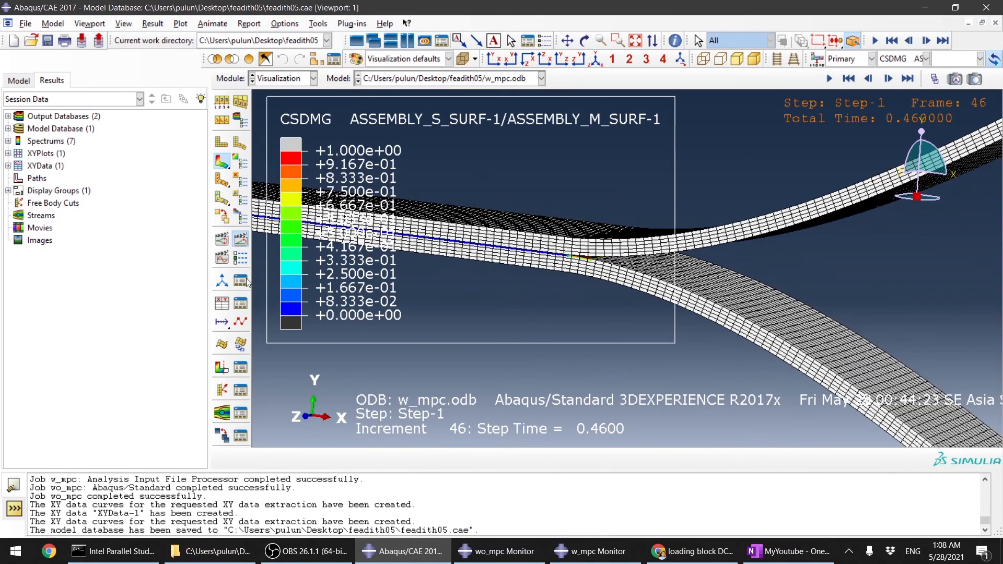
# Step: Create XY data from ODB field output for node set SET-8, save it for the session, and close the dialog
pyautogui.click(223, 305)
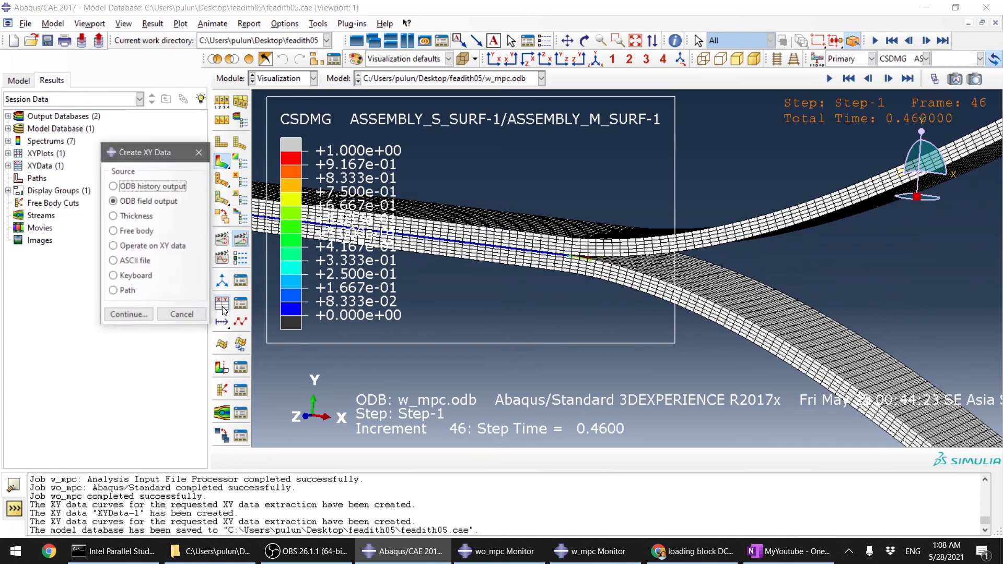
pyautogui.click(125, 314)
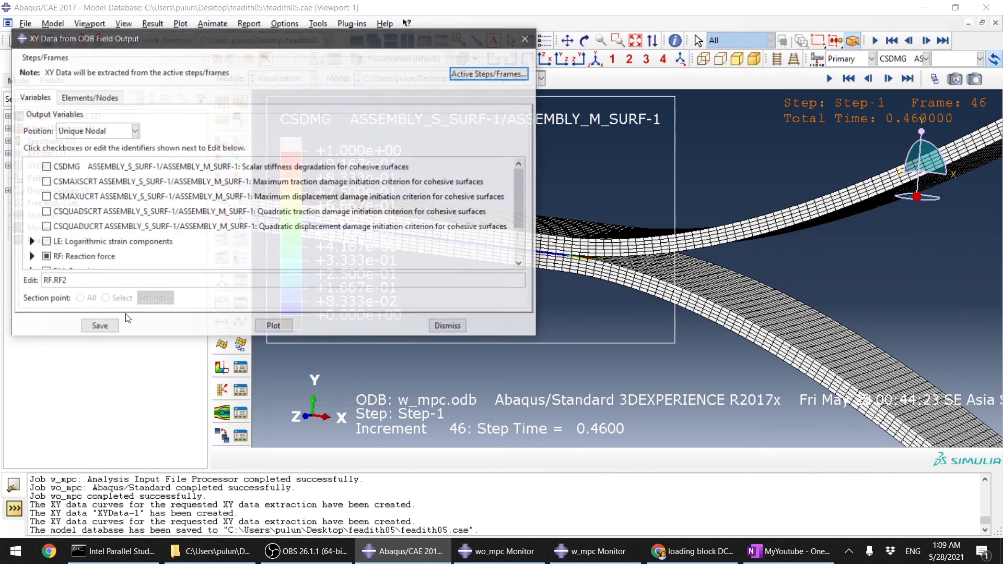
pyautogui.click(85, 96)
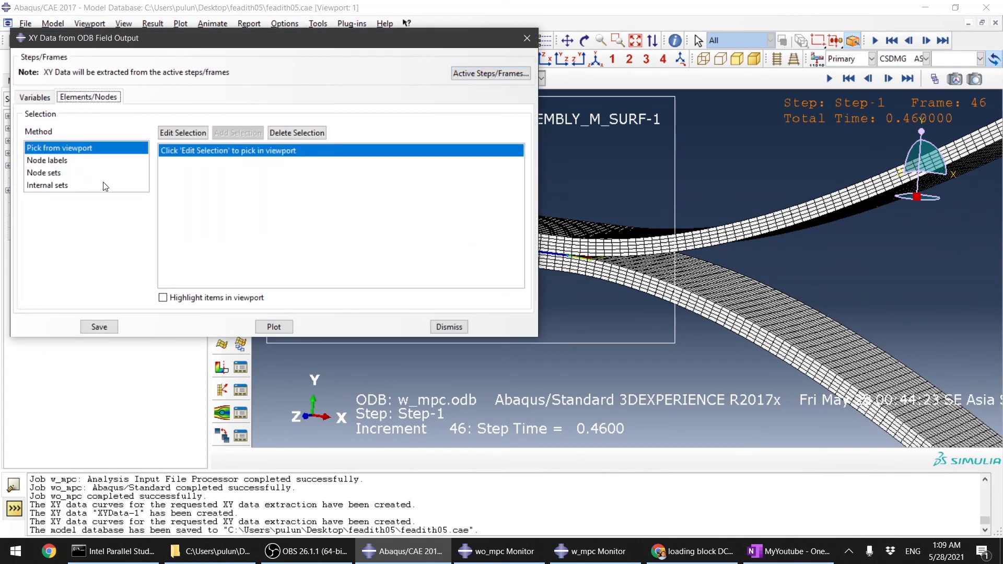
pyautogui.click(78, 163)
pyautogui.click(80, 176)
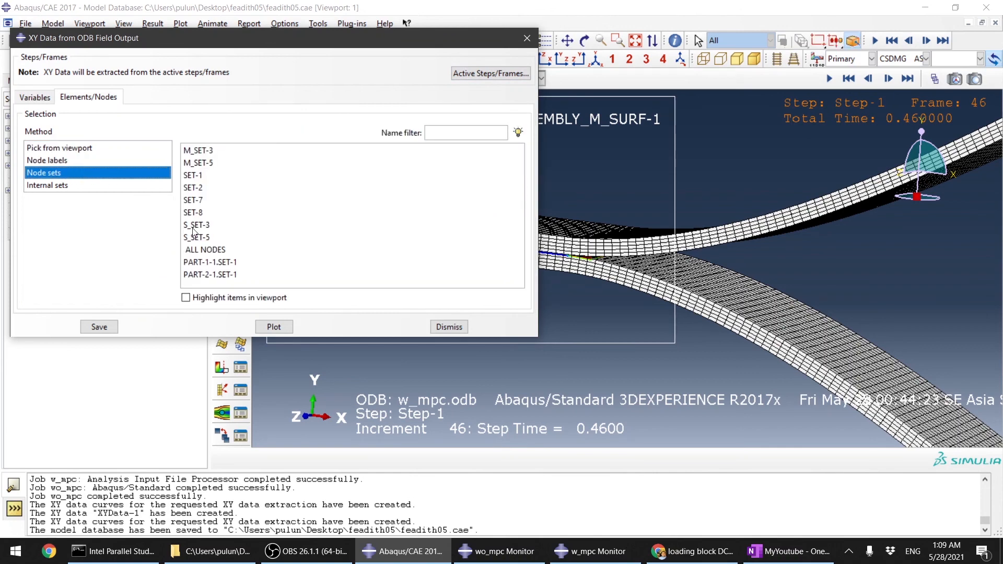
pyautogui.click(204, 217)
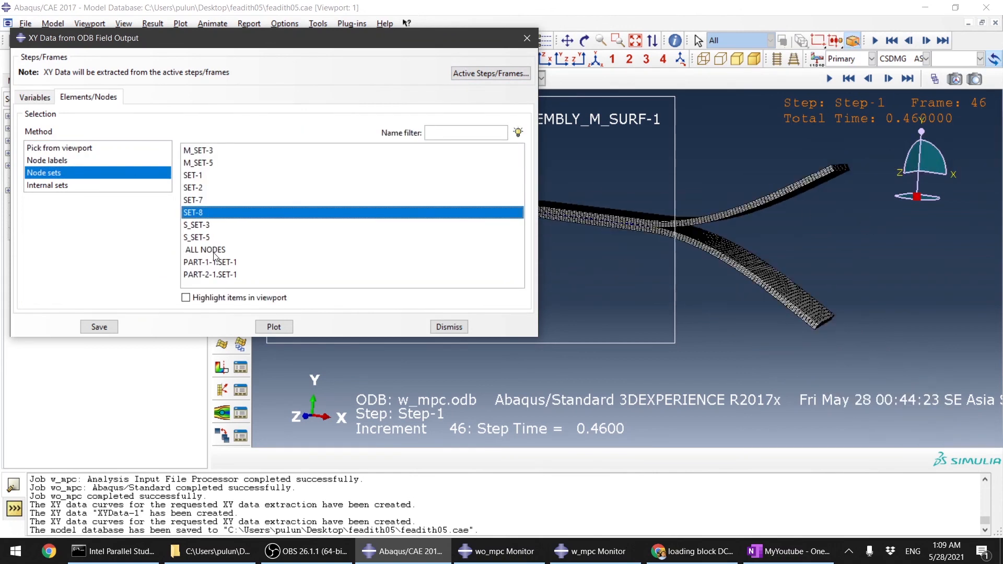
pyautogui.click(204, 298)
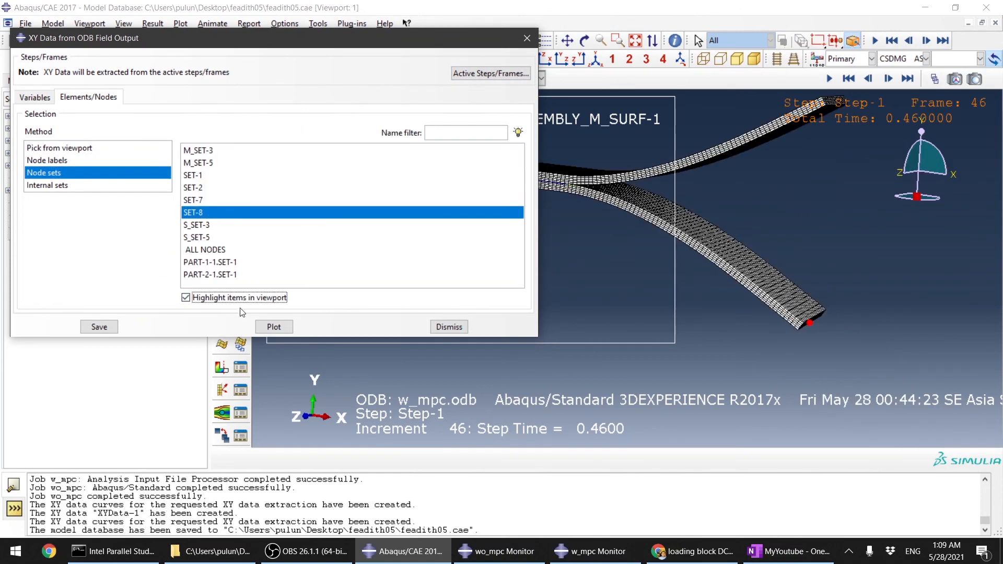
pyautogui.click(105, 327)
pyautogui.click(236, 220)
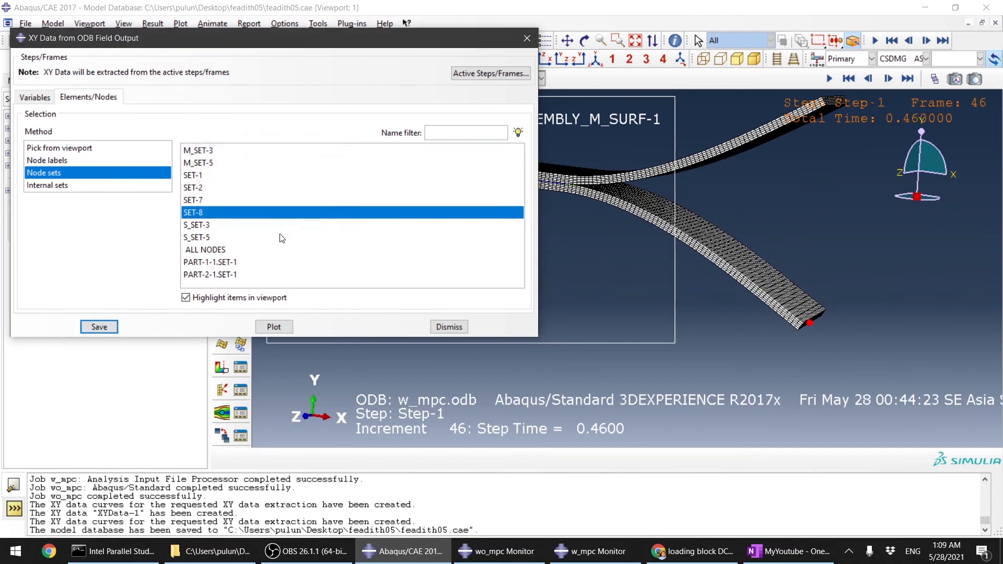
pyautogui.click(452, 329)
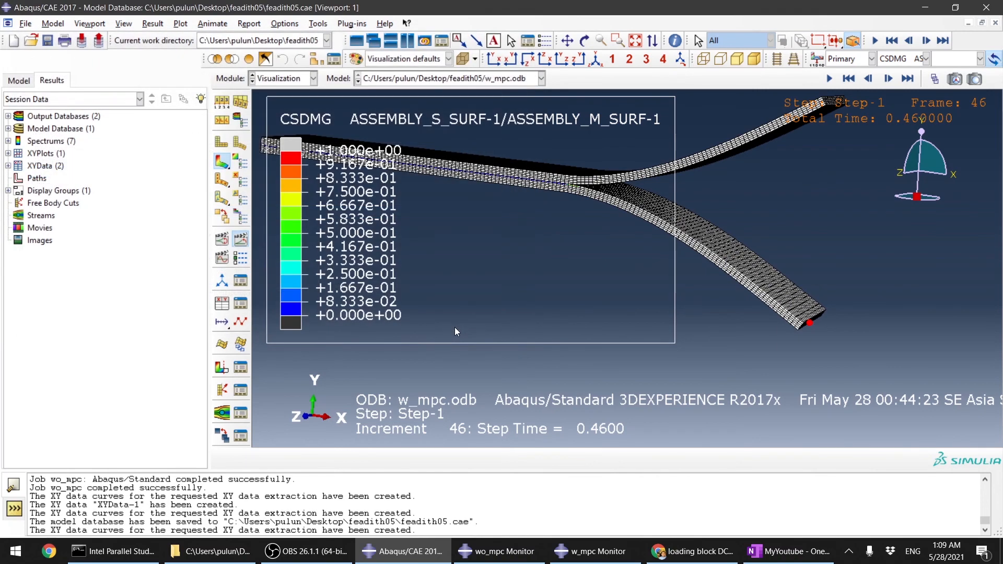
# Step: Plot the new RF2 node data together with XYData-1 from the XY Data Manager, then dismiss the manager
pyautogui.click(240, 303)
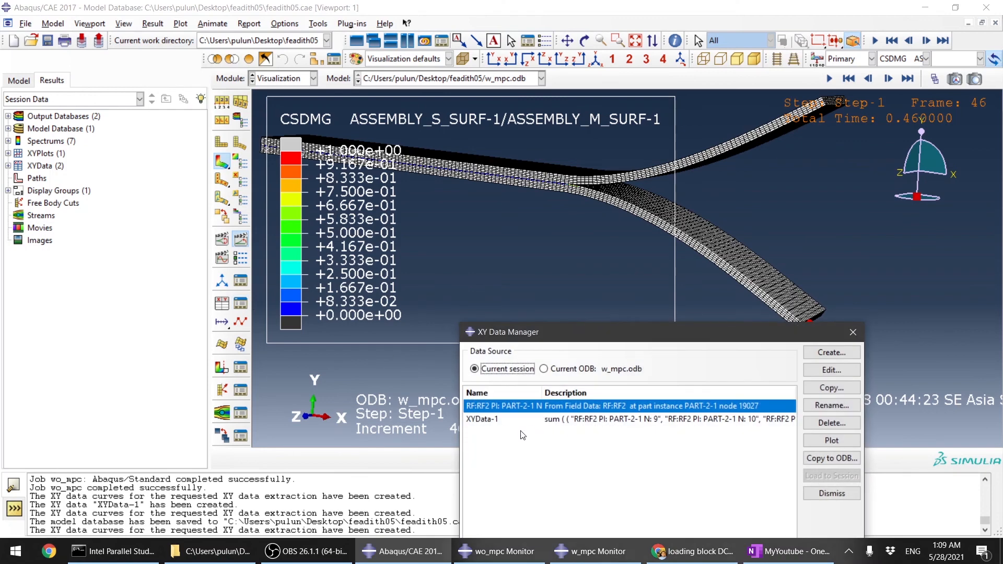
pyautogui.click(480, 420)
pyautogui.click(500, 408)
pyautogui.click(486, 421)
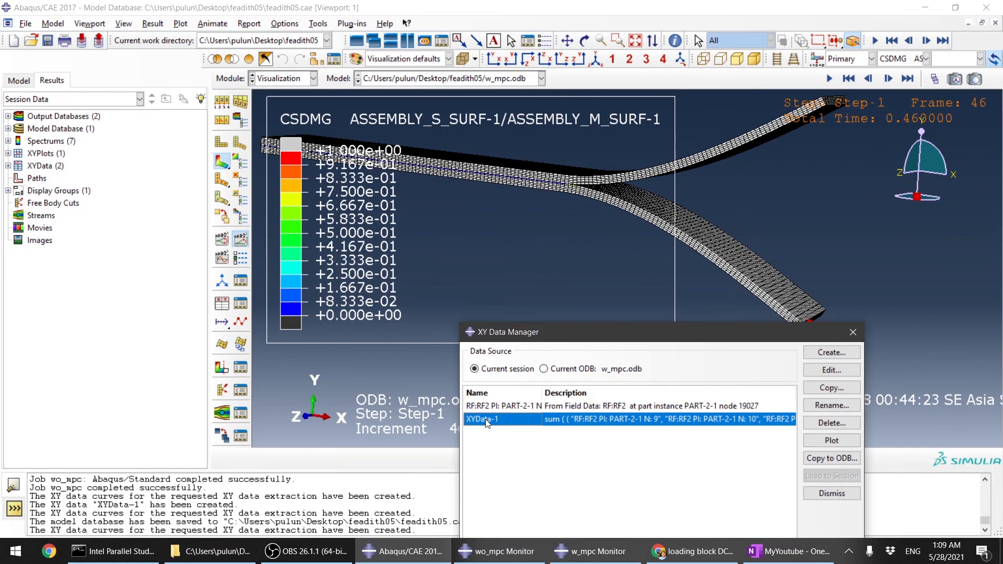
pyautogui.click(510, 407)
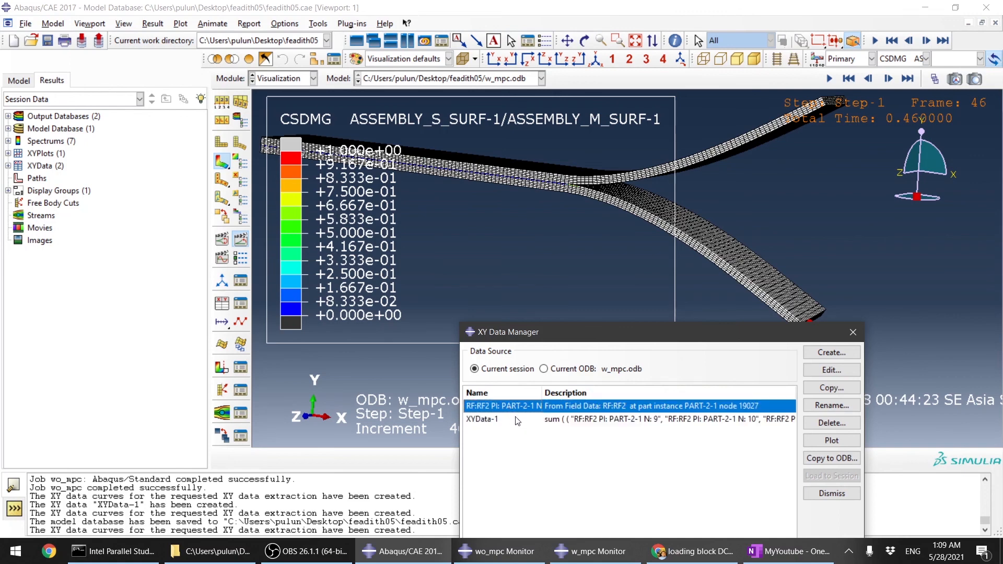
pyautogui.keyDown('ctrl'); pyautogui.click(517, 421); pyautogui.keyUp('ctrl')
pyautogui.click(819, 439)
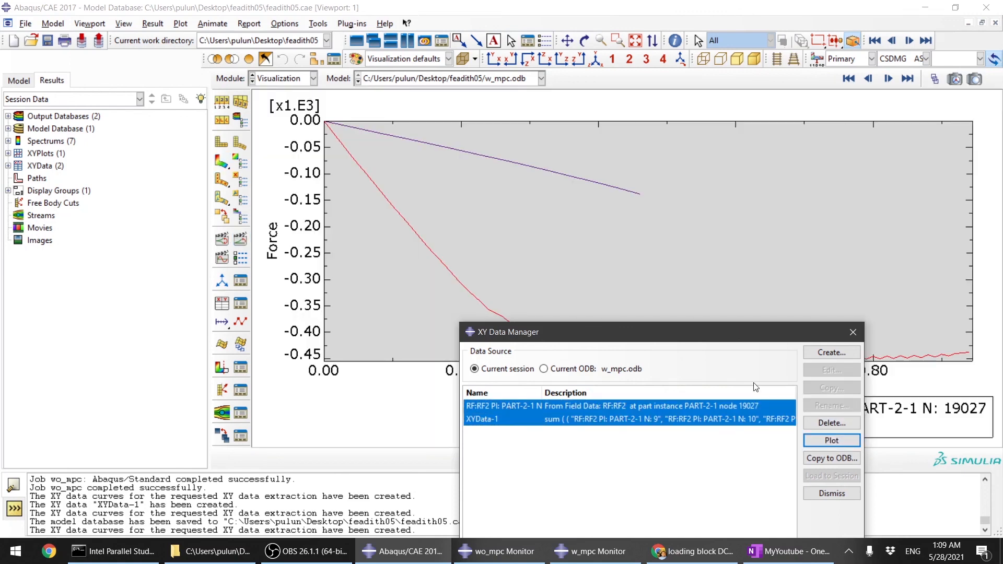
pyautogui.moveTo(657, 329); pyautogui.dragTo(751, 443)
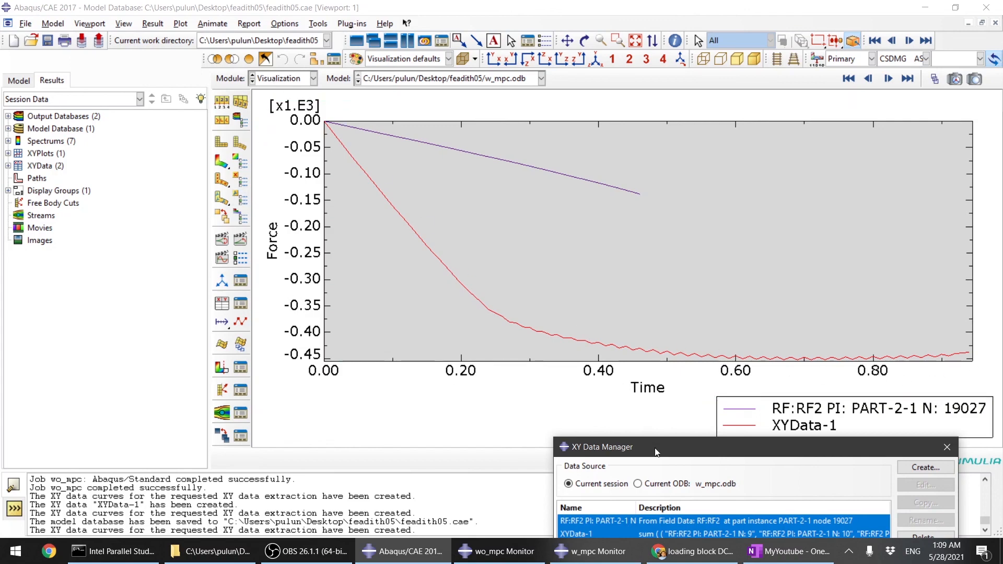
pyautogui.moveTo(656, 450); pyautogui.dragTo(460, 277)
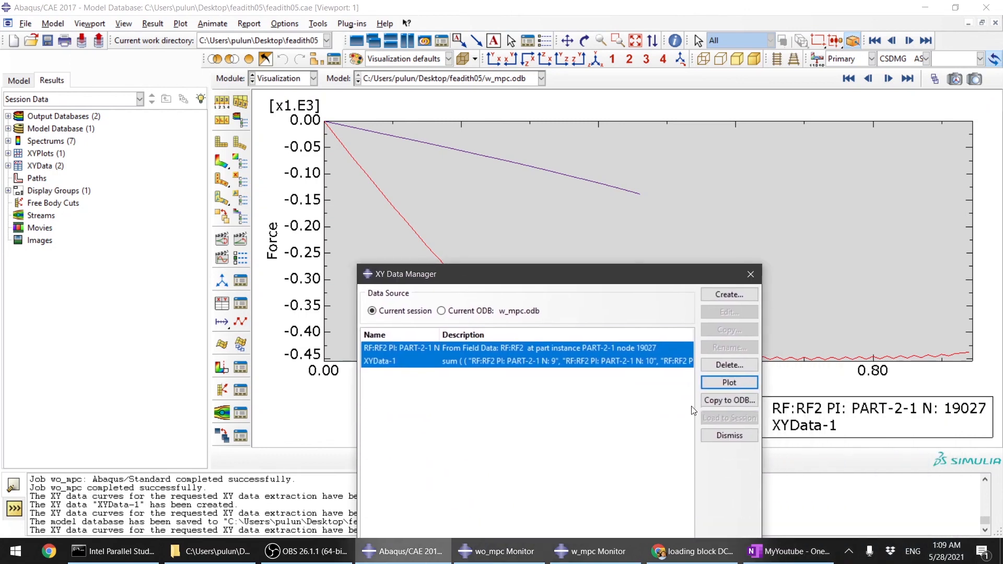
pyautogui.click(730, 436)
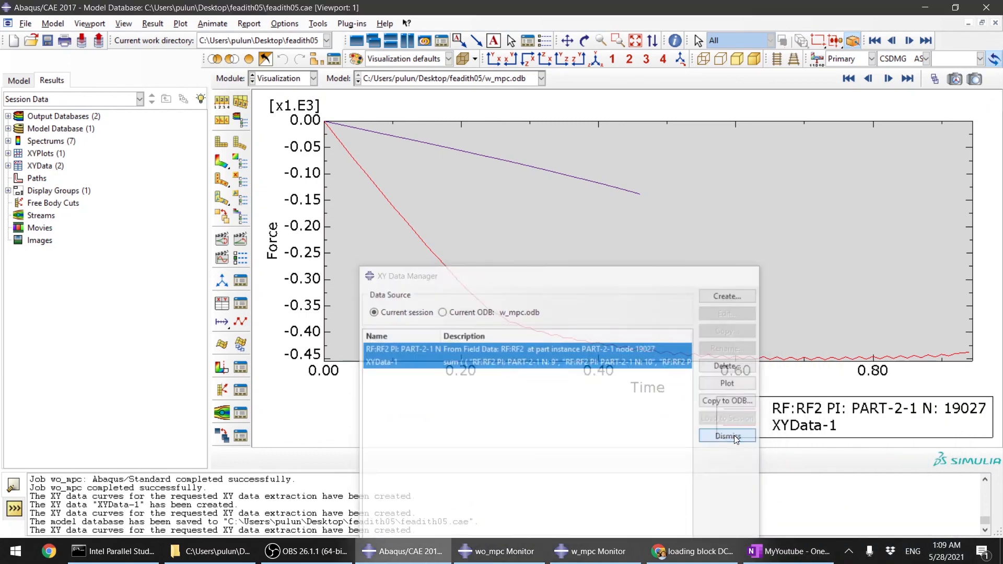
# Step: Switch to the wo_mpc.odb results and plot Mises stress contours on the deformed shape
pyautogui.click(448, 78)
pyautogui.click(448, 105)
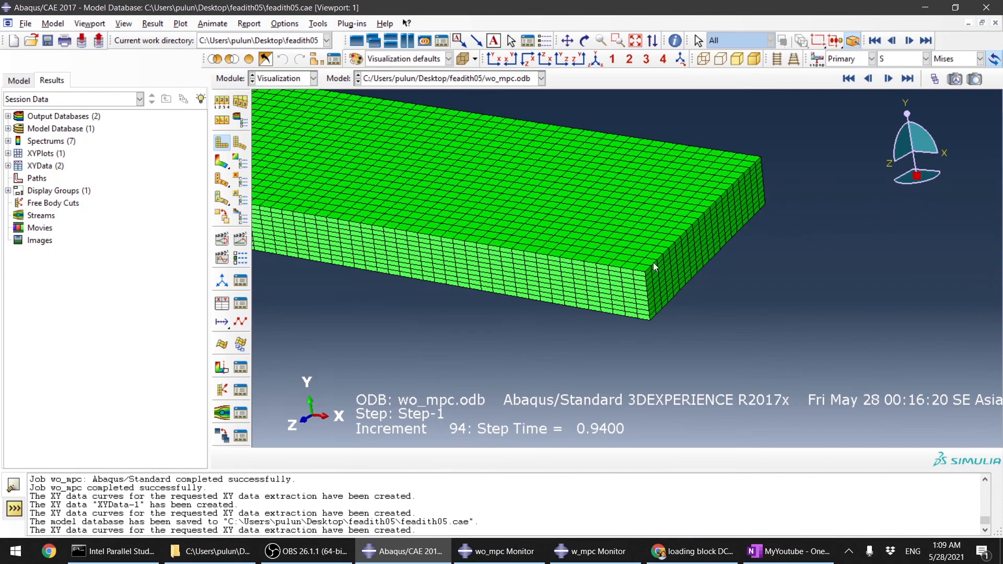
pyautogui.click(222, 162)
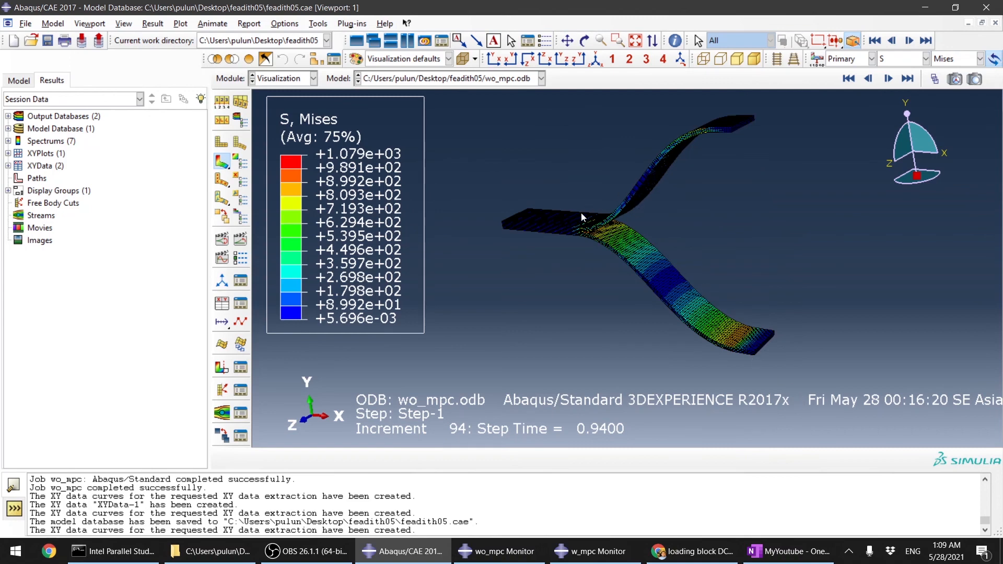
pyautogui.scroll(5, 695, 114)
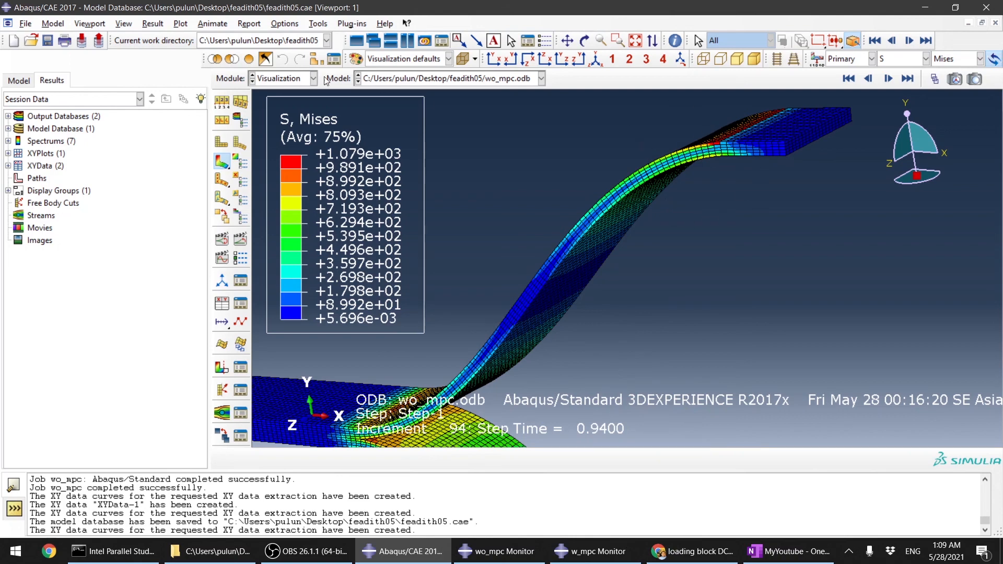
# Step: Replot both reaction force curves from the XY Data Manager and close the manager
pyautogui.click(296, 83)
pyautogui.click(296, 84)
pyautogui.click(240, 303)
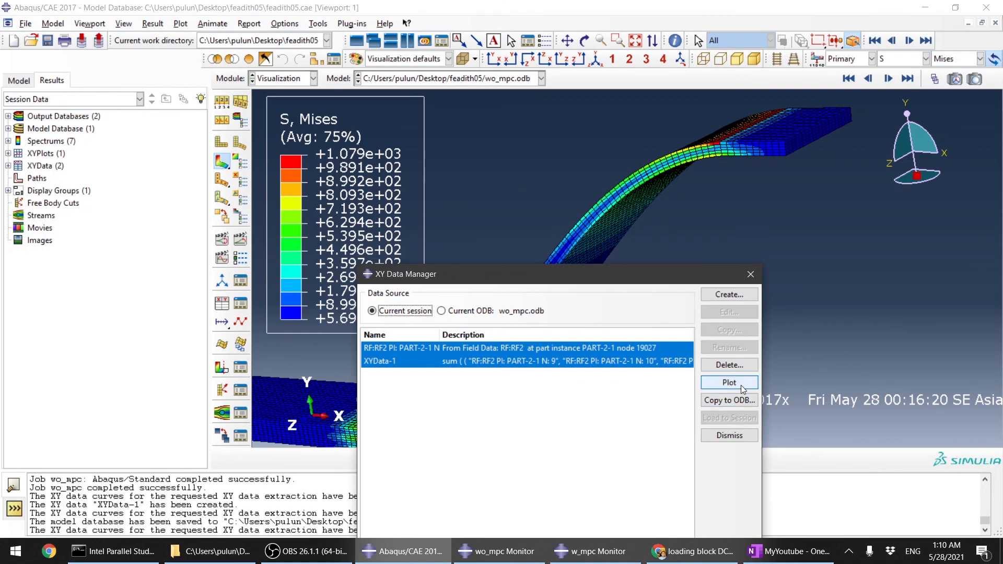
pyautogui.click(729, 383)
pyautogui.click(751, 274)
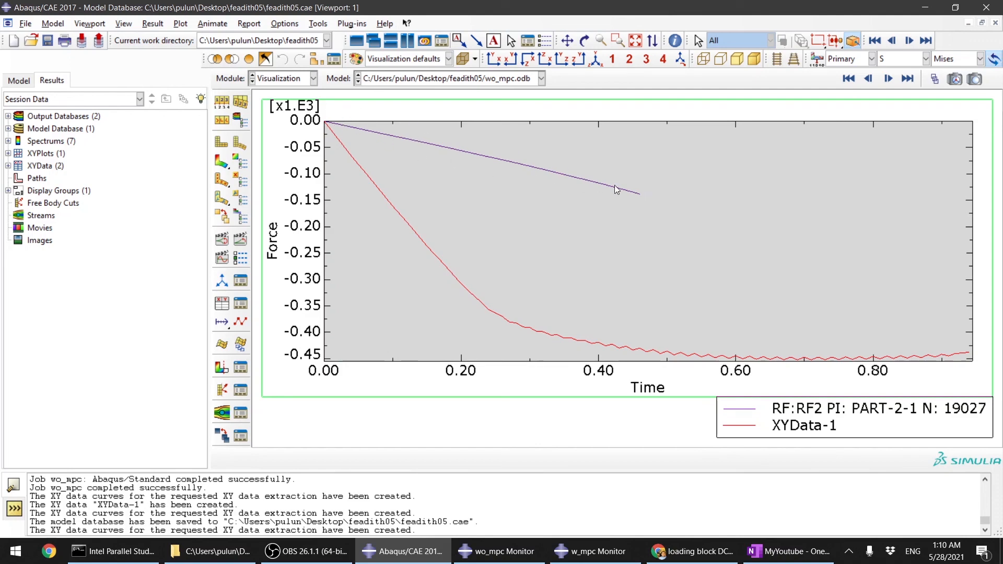
# Step: Switch to the Job module and open the results of the w_mpc job
pyautogui.click(298, 79)
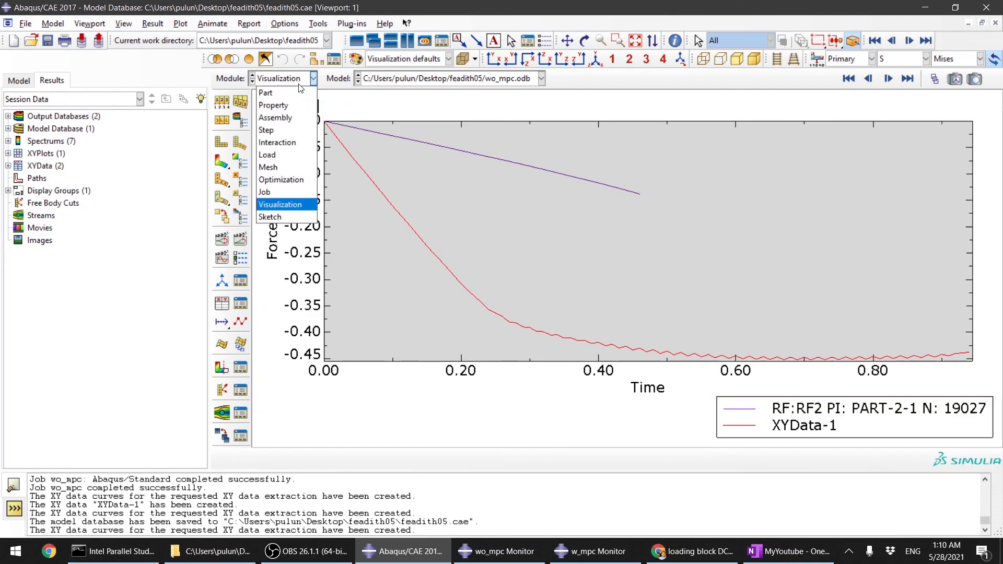
pyautogui.click(309, 193)
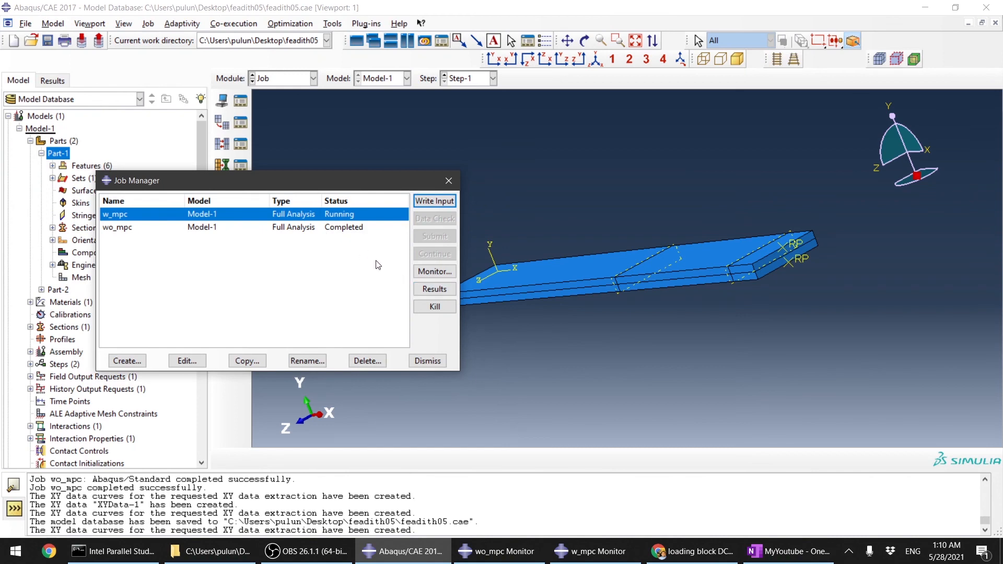
pyautogui.click(441, 287)
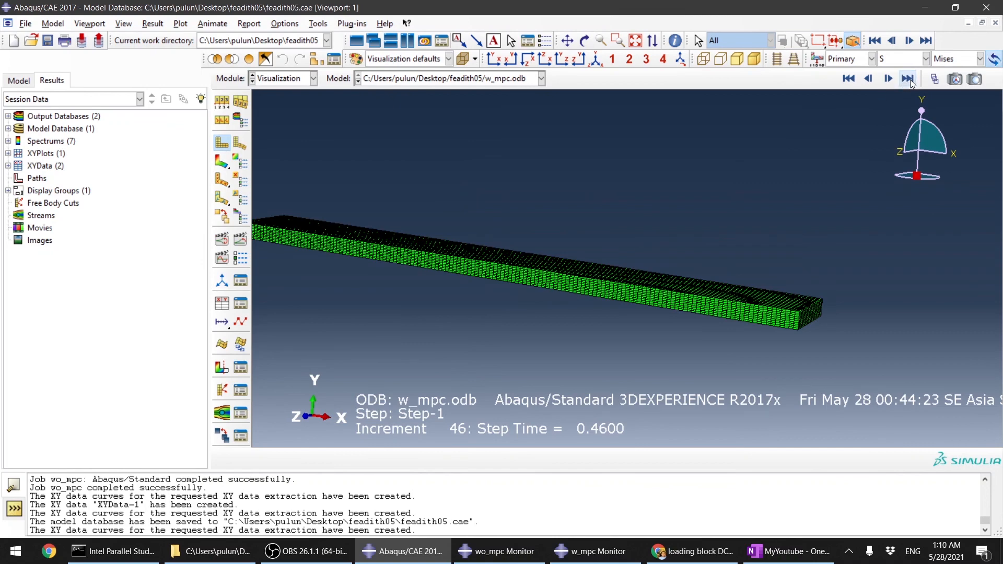
# Step: Show Mises stress contours on the deformed shape at the last frame of the w_mpc results
pyautogui.click(849, 78)
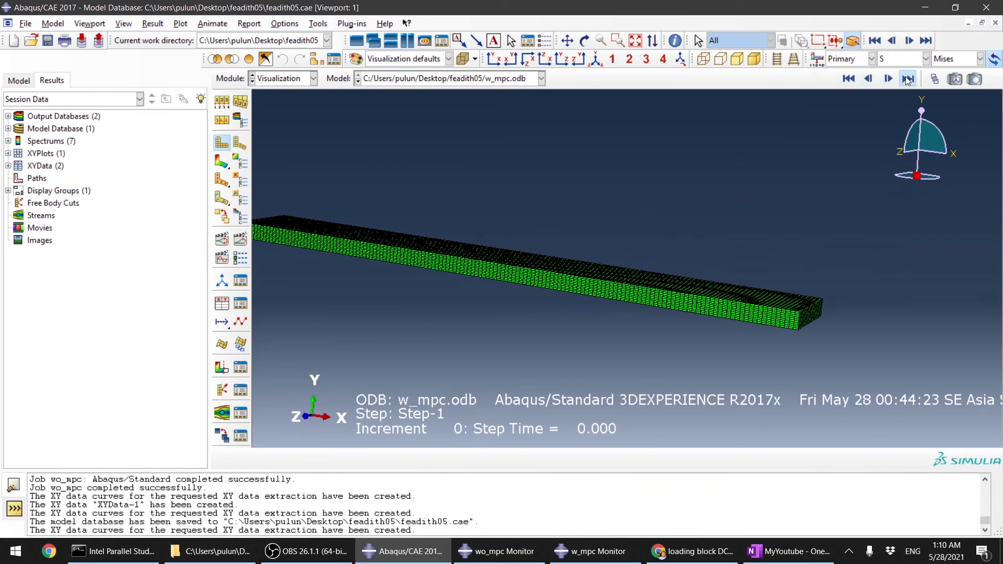
pyautogui.click(908, 79)
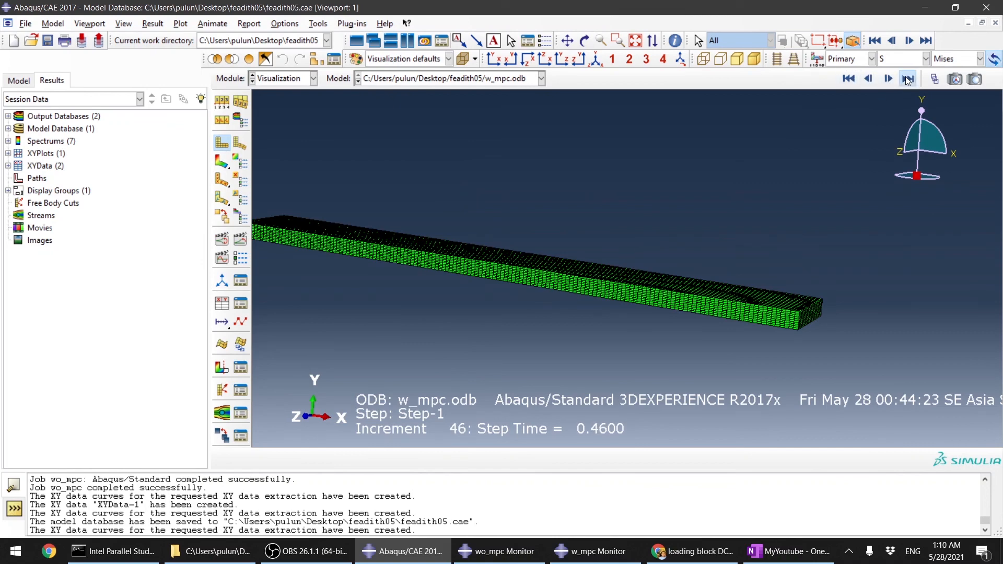
pyautogui.click(221, 162)
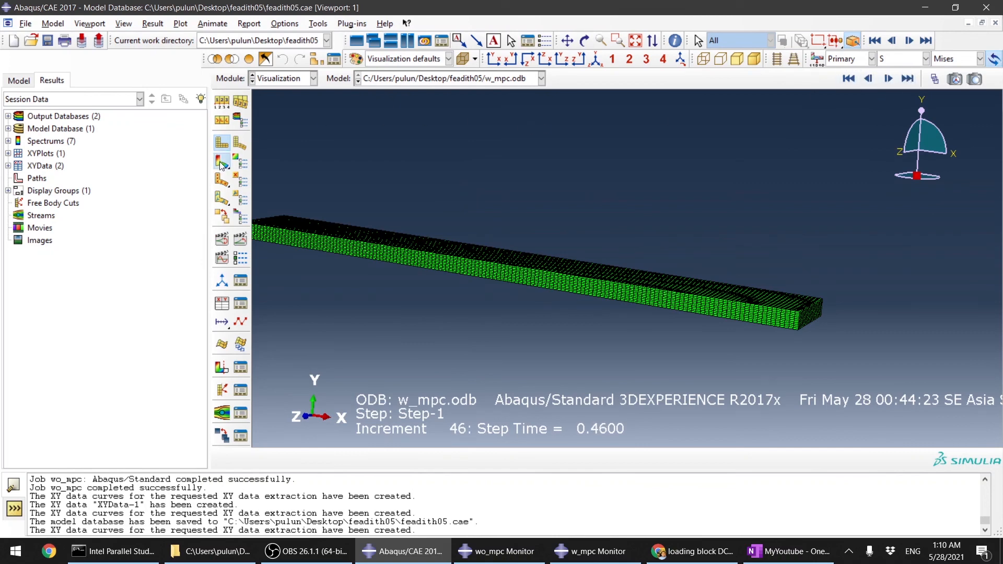
pyautogui.click(908, 79)
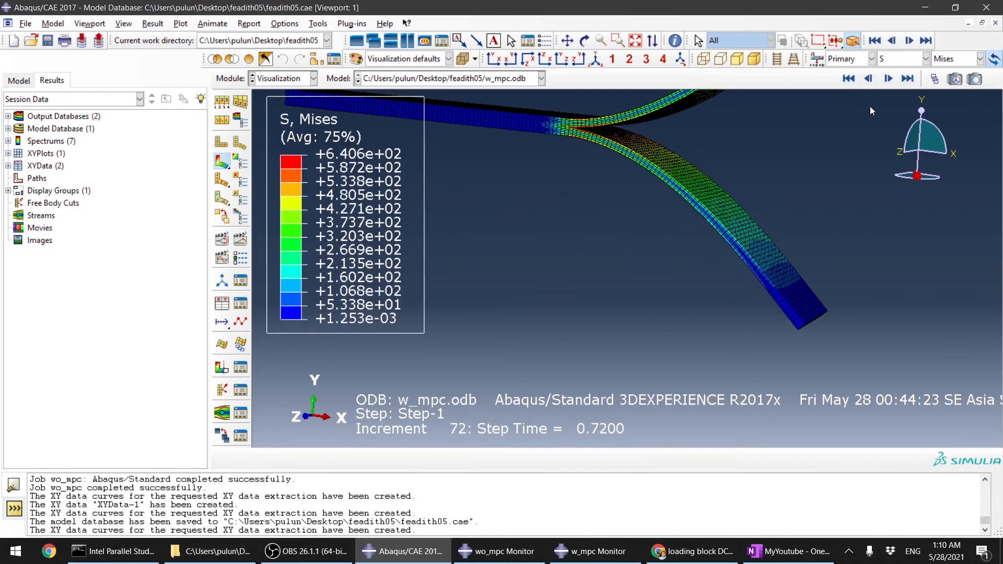
# Step: Switch the contour variable to CSDMG for the cohesive surfaces and animate through to the last frame
pyautogui.click(899, 59)
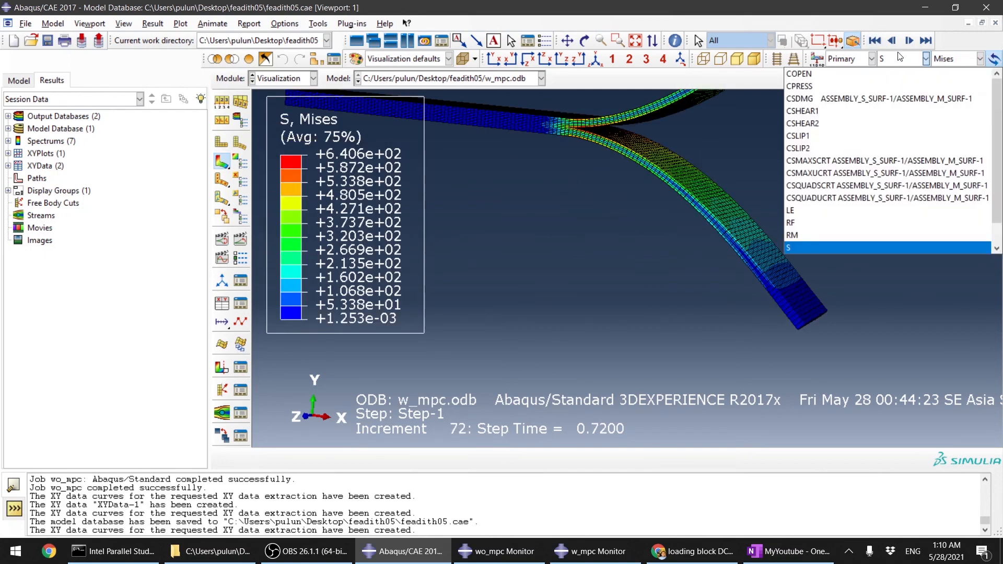
pyautogui.click(885, 98)
pyautogui.scroll(5, 614, 130)
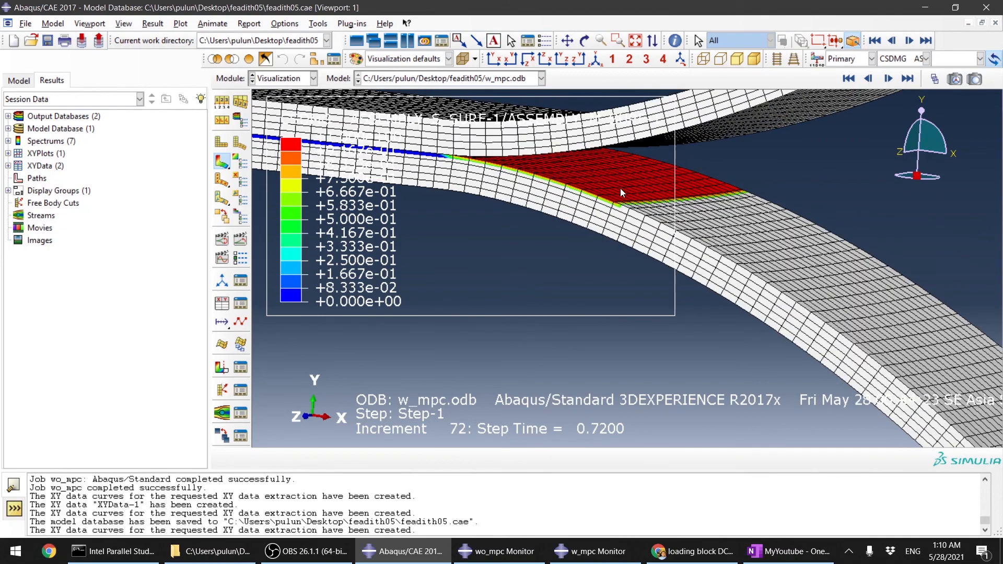
pyautogui.scroll(-4, 659, 245)
pyautogui.click(240, 238)
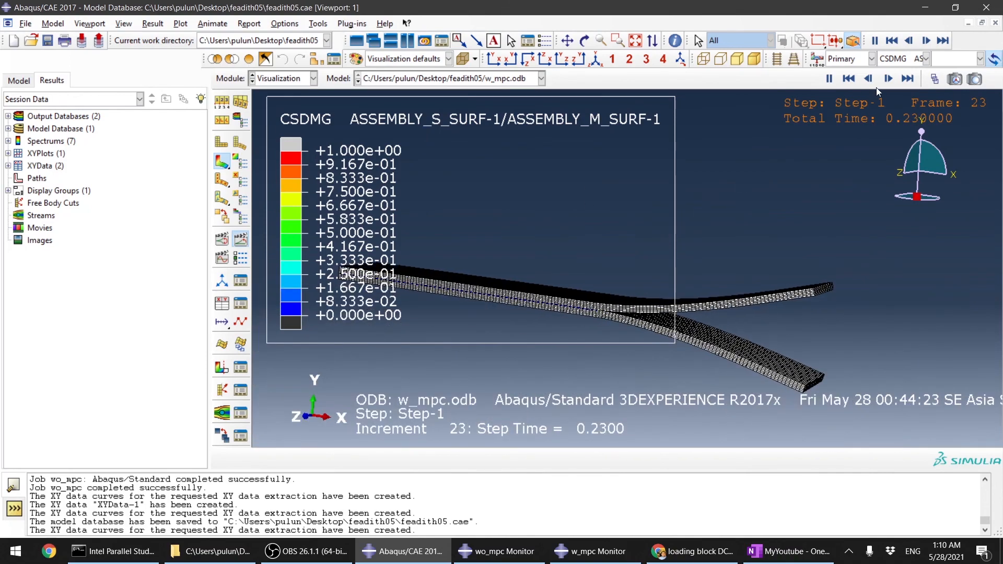
pyautogui.click(907, 78)
pyautogui.scroll(4, 601, 246)
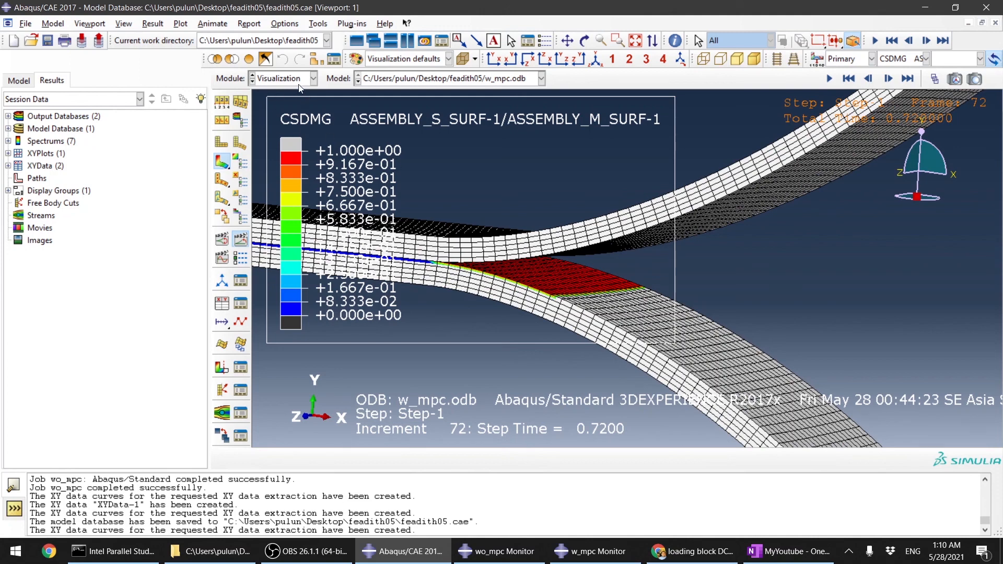
# Step: Review the values of the RF2 node 19027 XY data, then delete that data set from the XY Data Manager
pyautogui.click(240, 303)
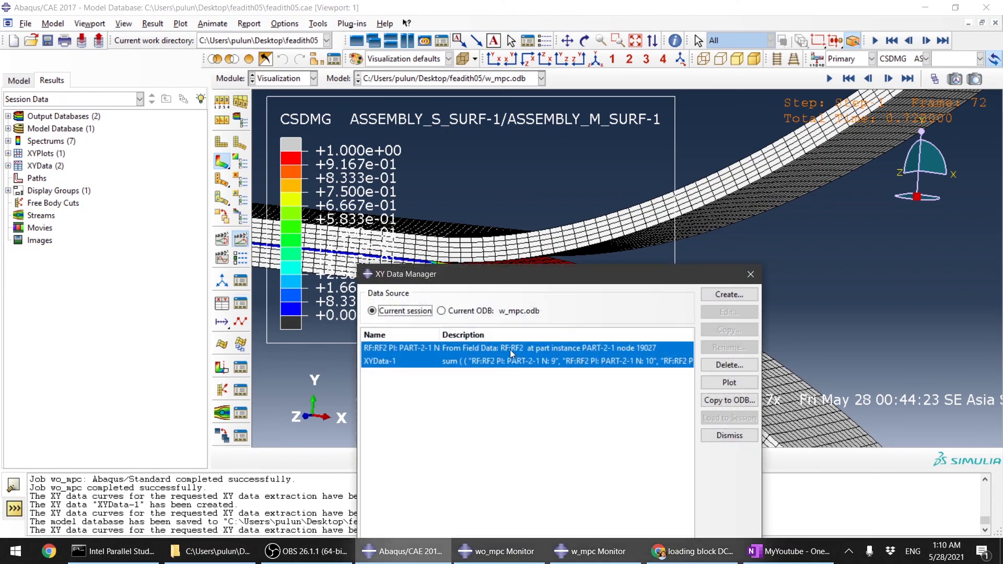
pyautogui.click(515, 348)
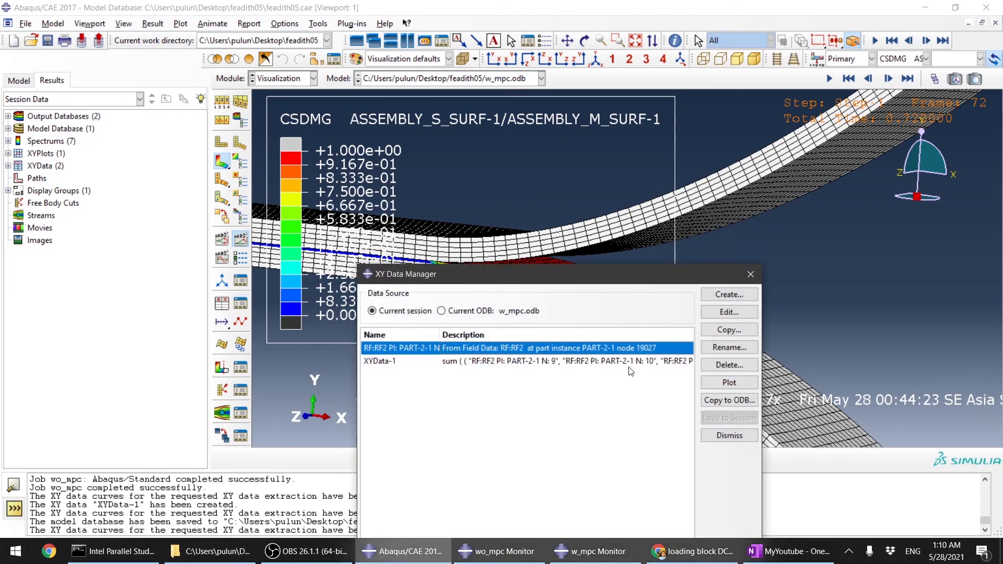
pyautogui.doubleClick(635, 351)
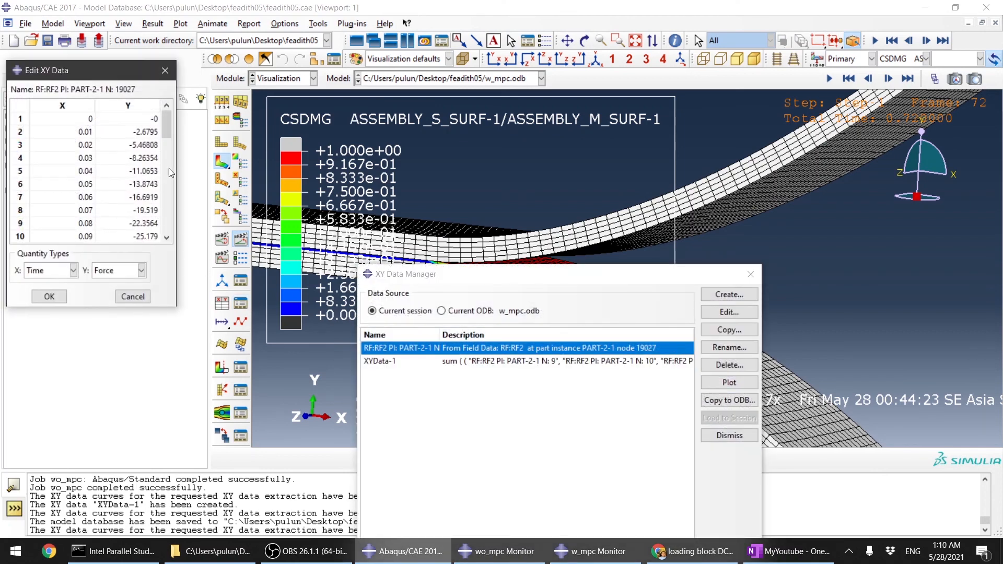
pyautogui.scroll(-12, 168, 169)
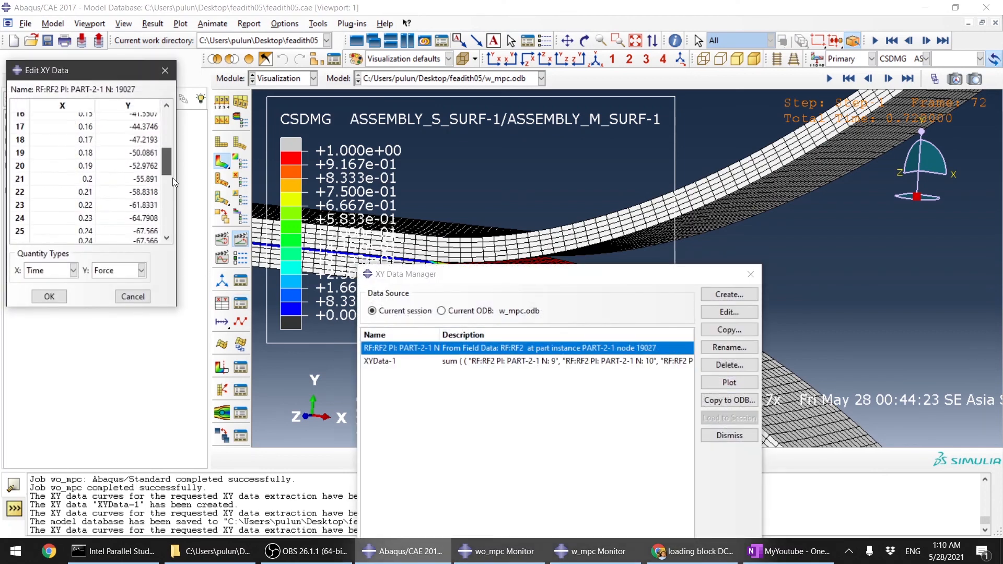
pyautogui.click(131, 297)
pyautogui.click(736, 365)
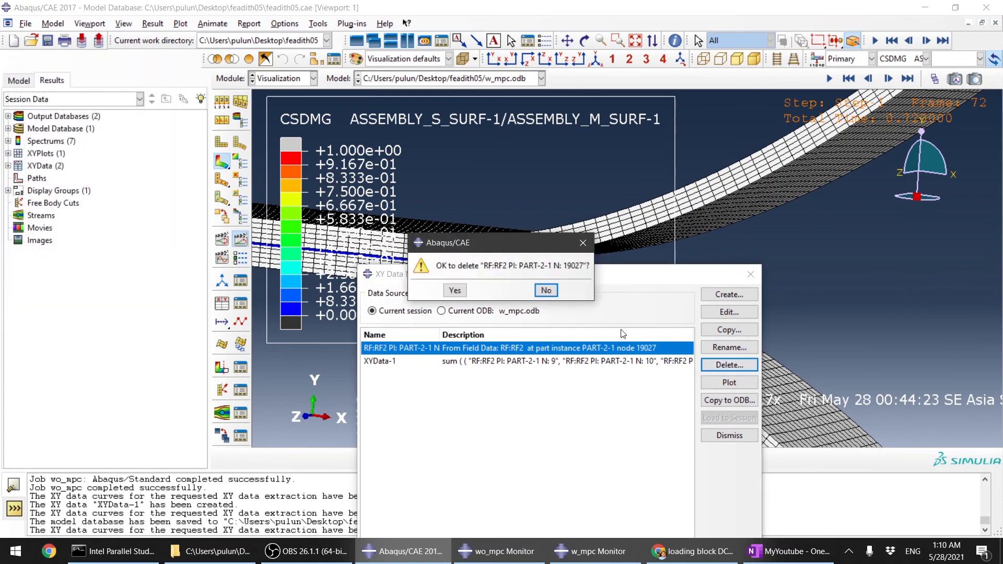
pyautogui.click(455, 290)
# Step: Create and save XY data from ODB field output for node set SET-8 with its nodes highlighted
pyautogui.click(222, 305)
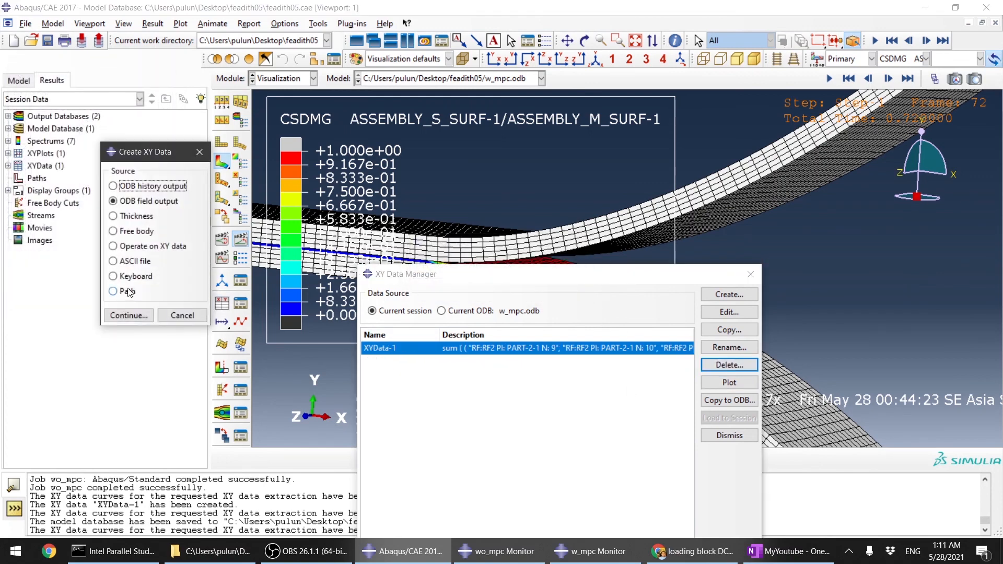
pyautogui.click(128, 315)
pyautogui.click(95, 98)
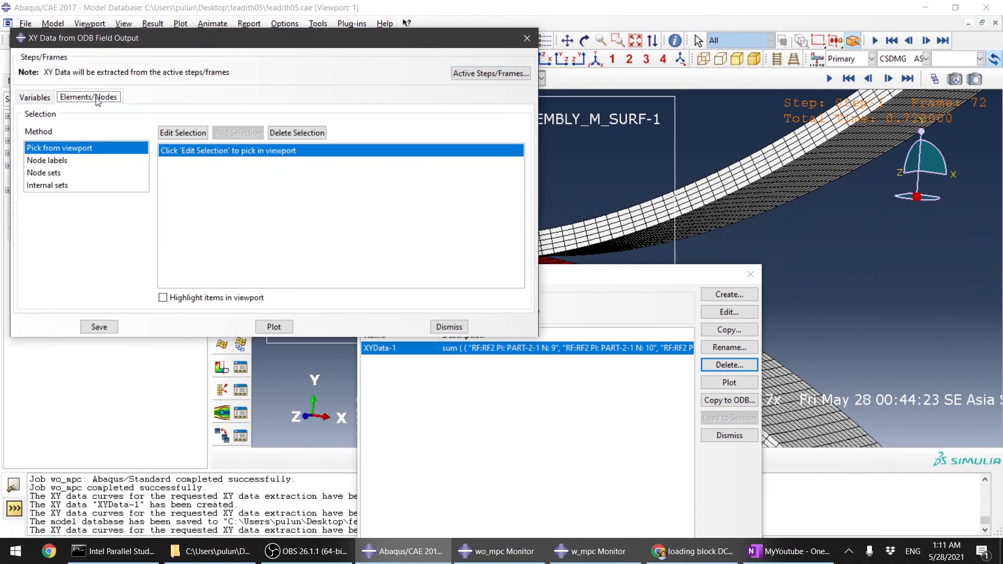
pyautogui.click(56, 173)
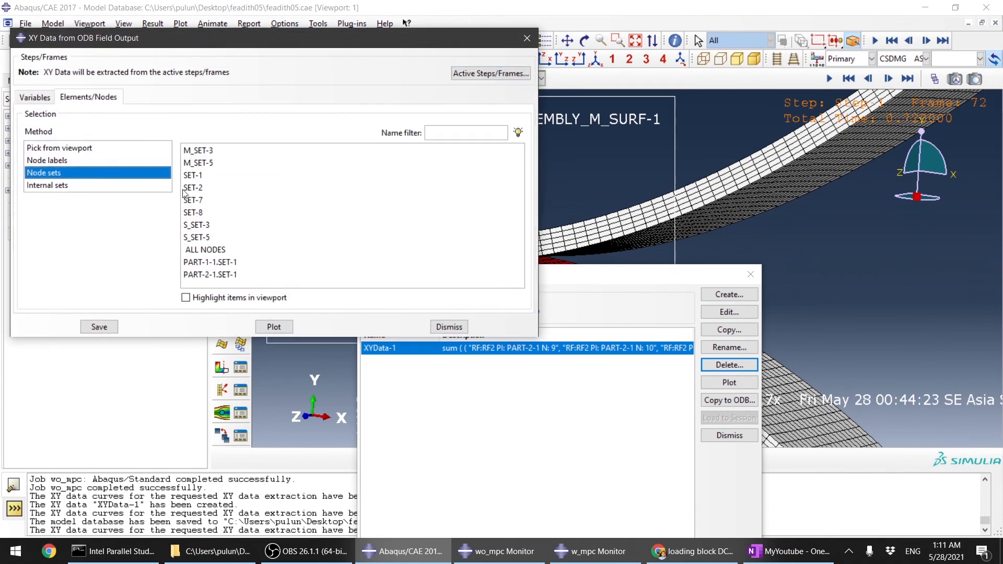
pyautogui.click(211, 214)
pyautogui.click(186, 298)
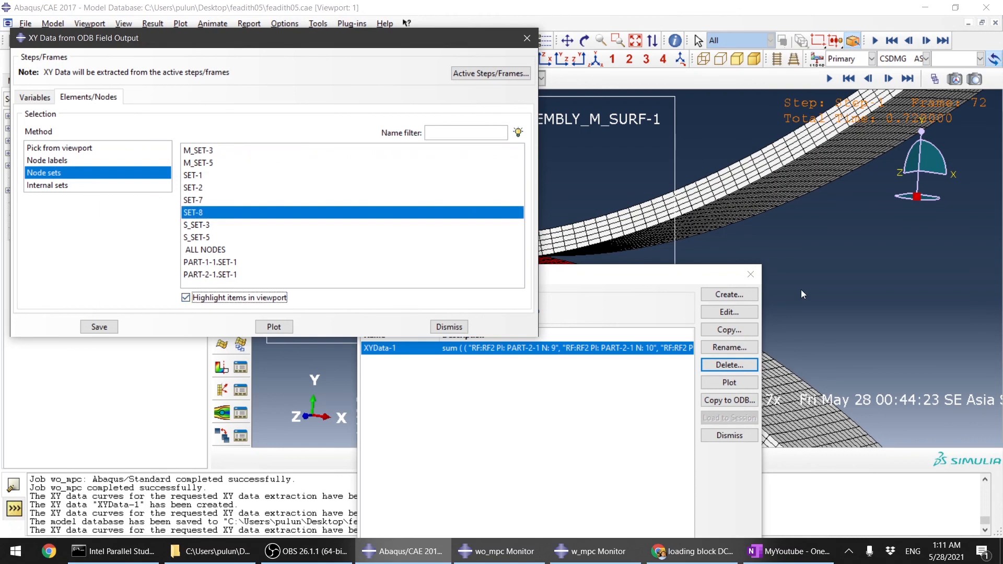
pyautogui.click(103, 329)
# Step: Plot the new RF2 node data together with XYData-1 and close the field output dialog
pyautogui.click(236, 220)
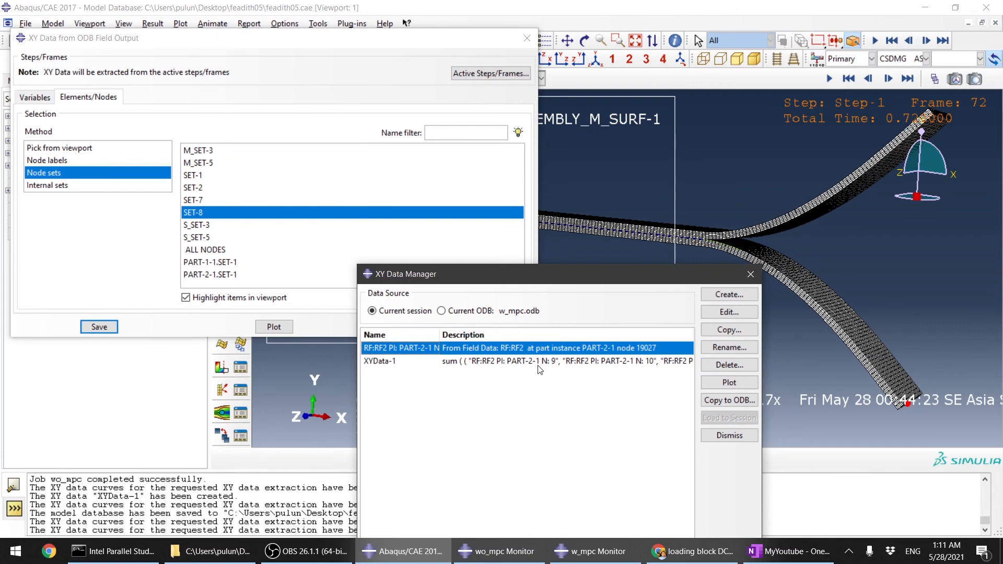
pyautogui.keyDown('shift'); pyautogui.click(538, 367); pyautogui.keyUp('shift')
pyautogui.click(729, 382)
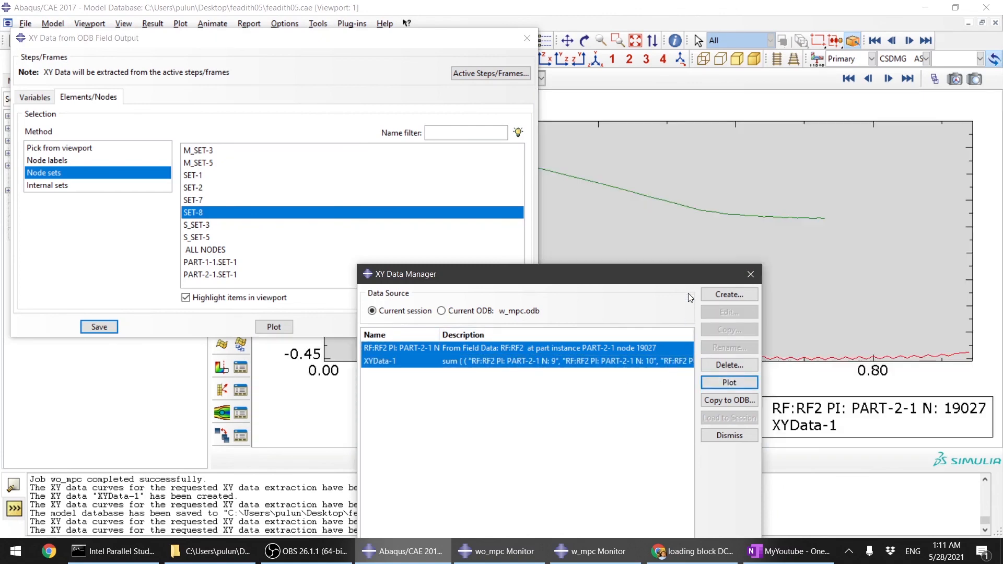
pyautogui.moveTo(666, 286); pyautogui.dragTo(666, 386)
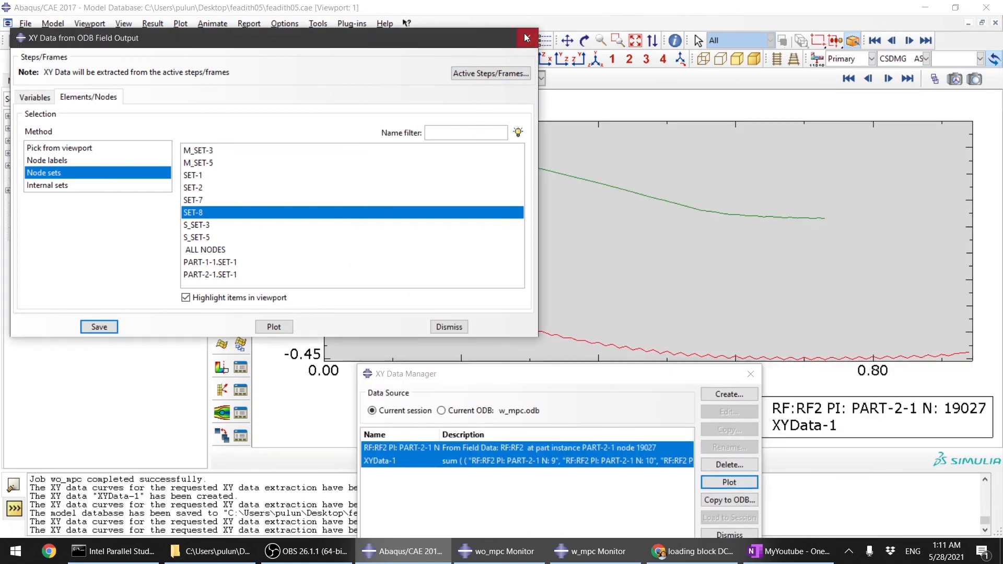
pyautogui.click(526, 37)
pyautogui.scroll(-2, 465, 188)
pyautogui.scroll(4, 556, 226)
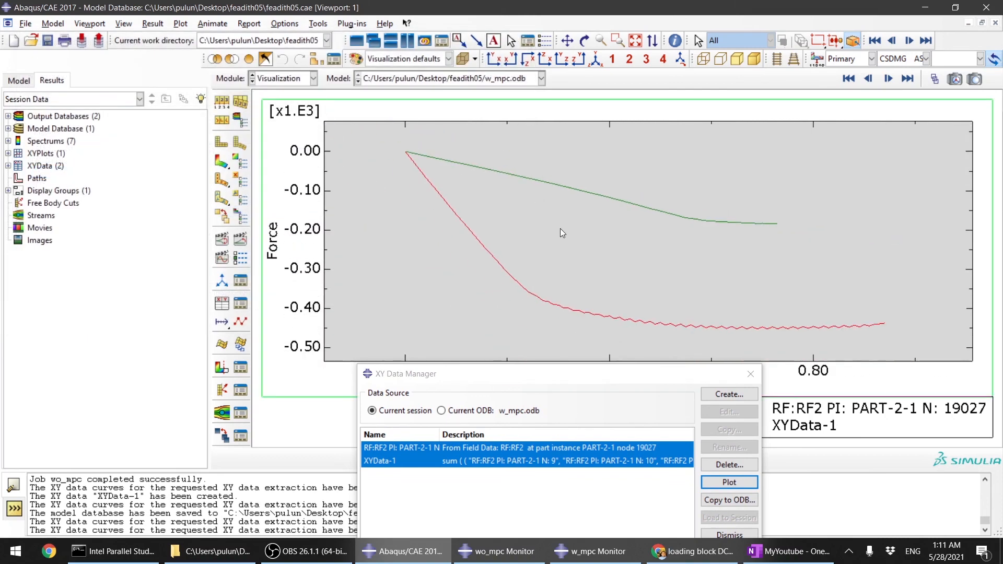